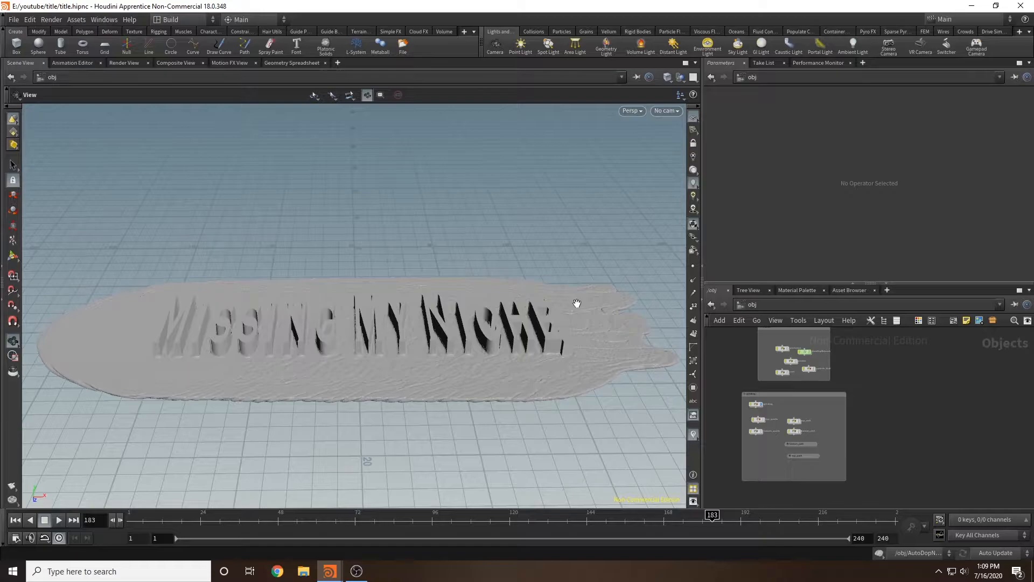
left_click_drag(534, 255, 530, 275)
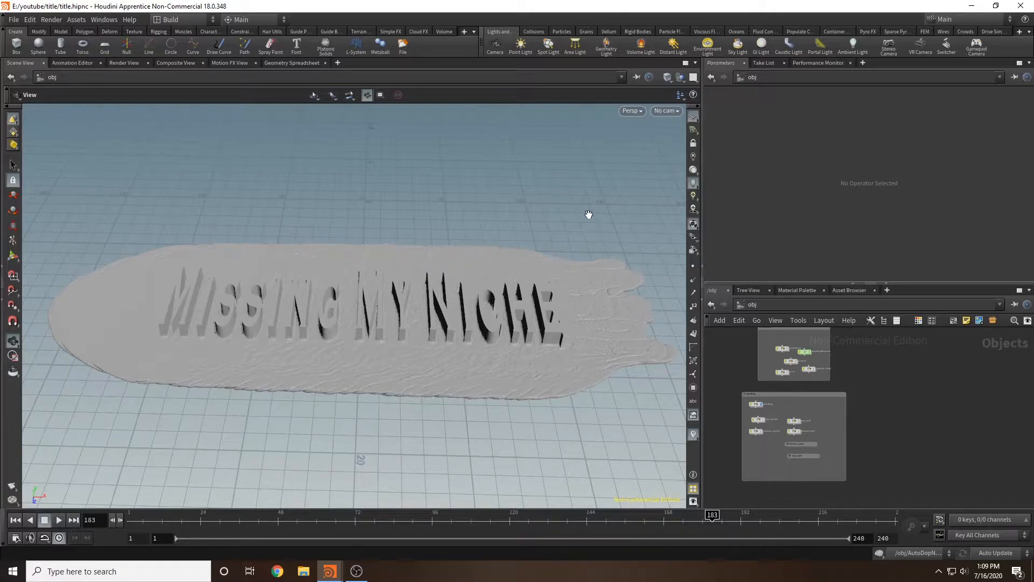
left_click_drag(641, 360, 633, 347)
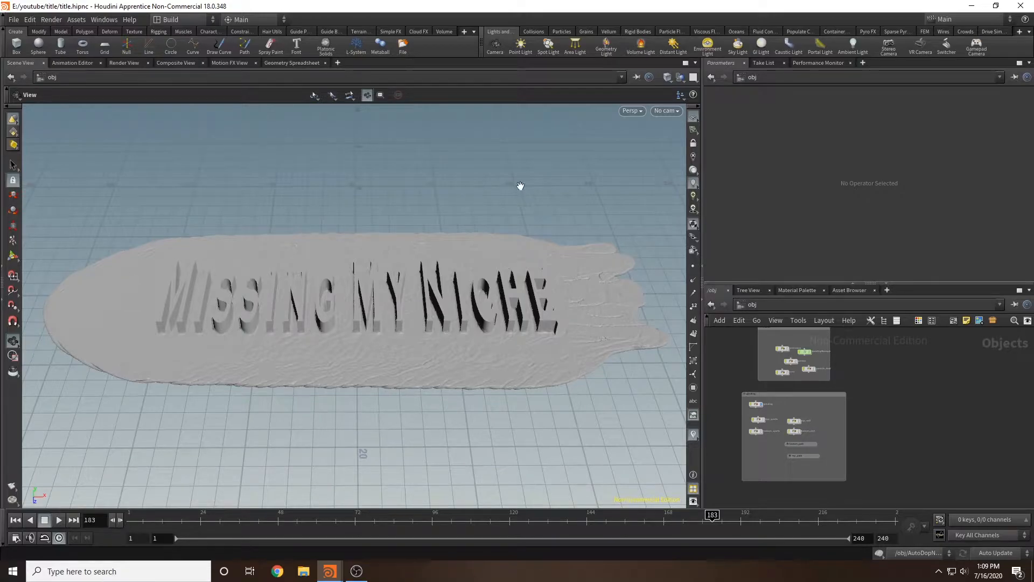
left_click_drag(530, 197, 544, 258)
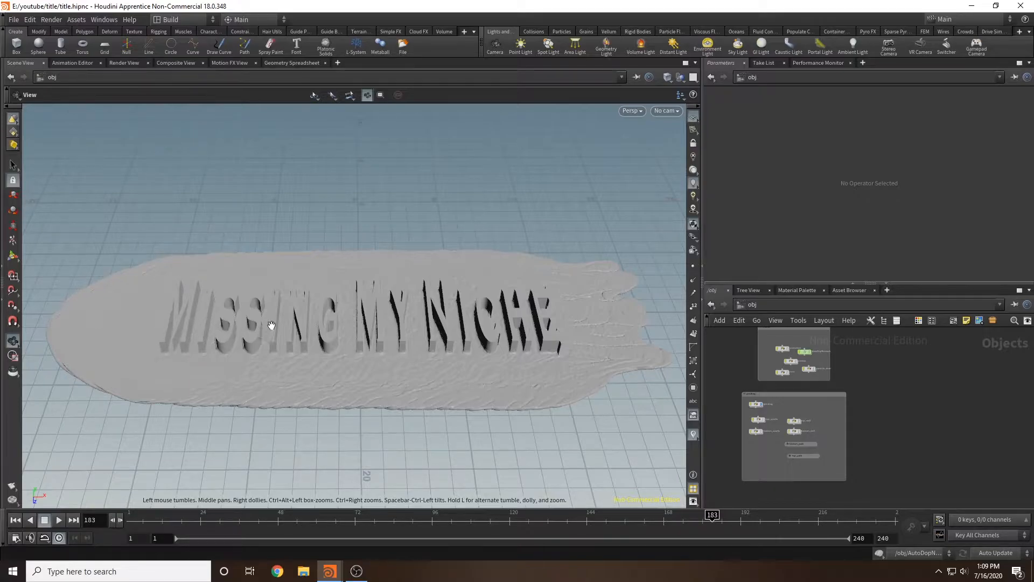
Add a network box in open space beside the grinding box and title it "spray paint".
scroll(884, 415, "up", 1)
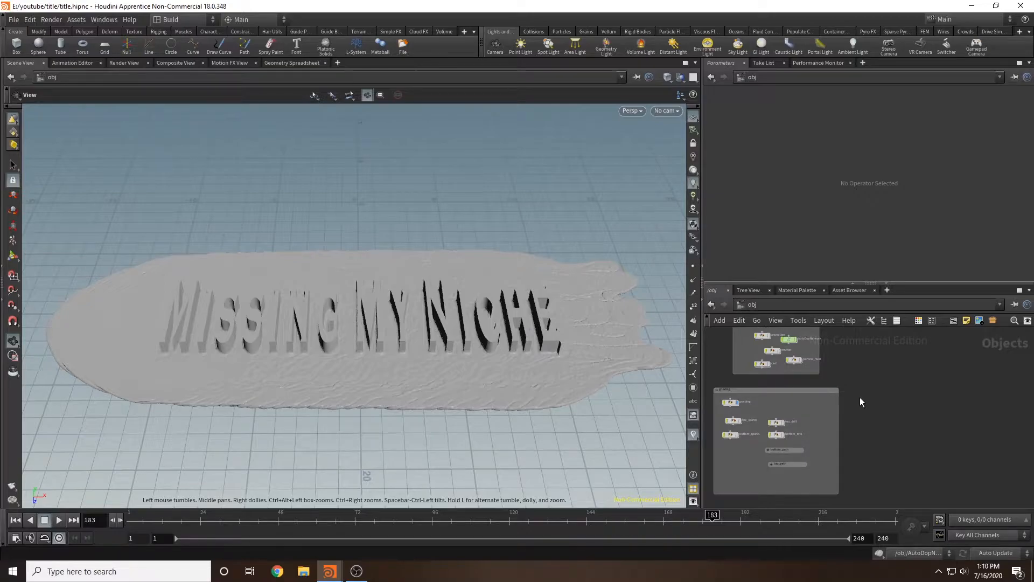
key("Tab")
key("shift+o")
double_click(885, 377)
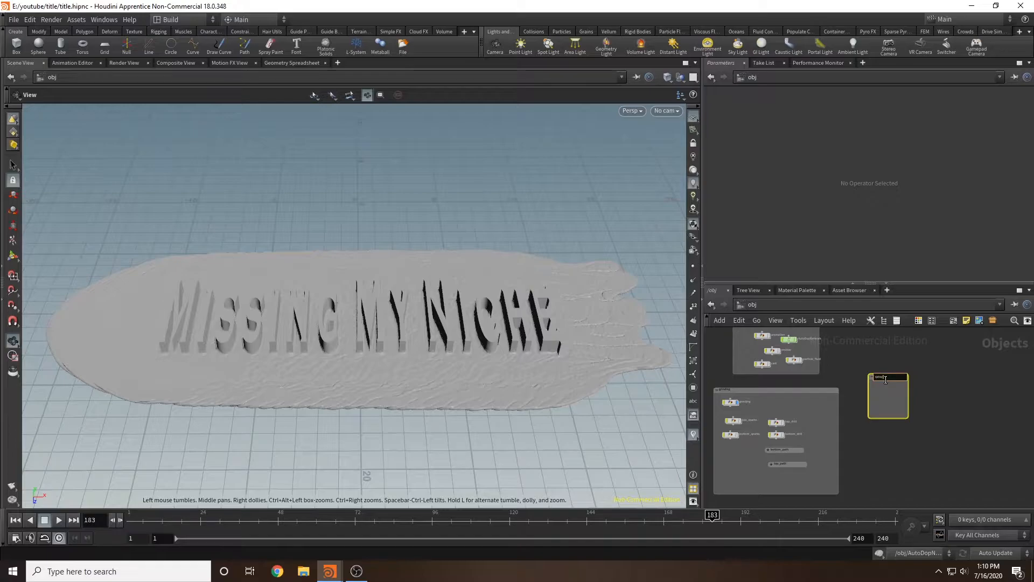
type("spray paint")
key("Return")
scroll(862, 377, "up", 3)
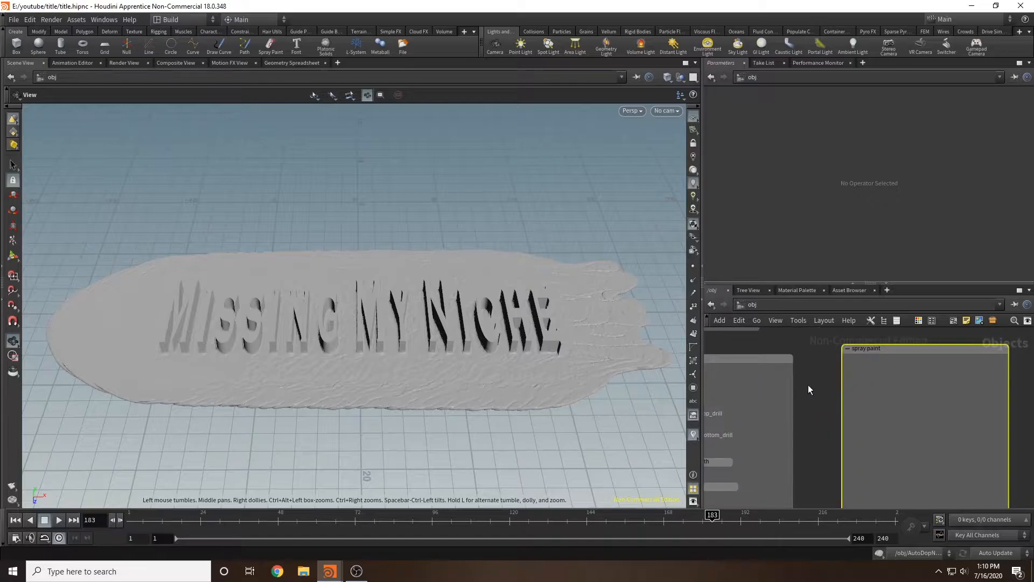
Examine the title geometry up close around the word NICHE, including its selected wireframe mesh, and as a whole.
middle_click_drag(518, 240, 490, 256)
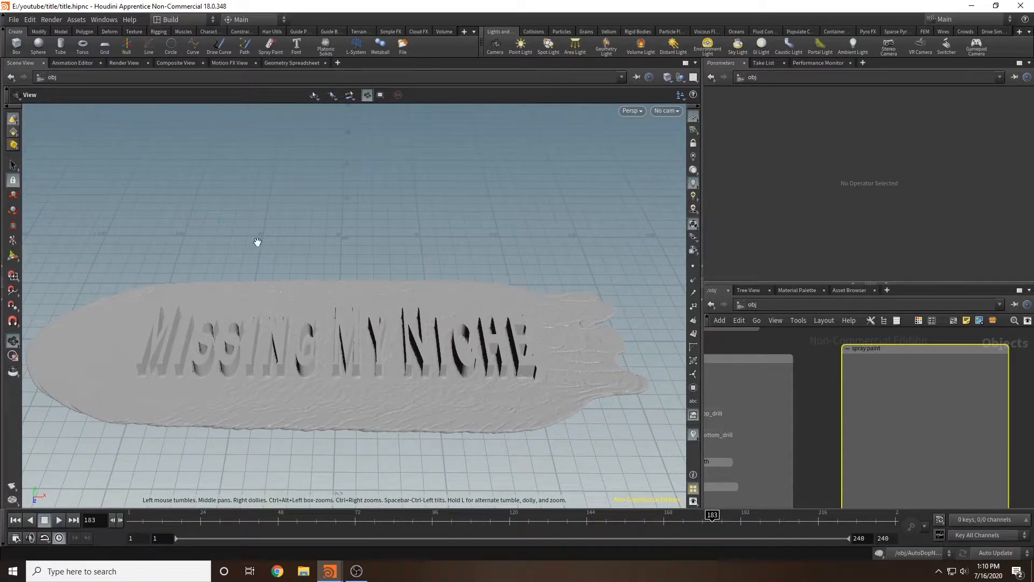
mouse_move(454, 305)
left_mouse_down()
mouse_move(451, 294)
mouse_move(463, 305)
left_mouse_up()
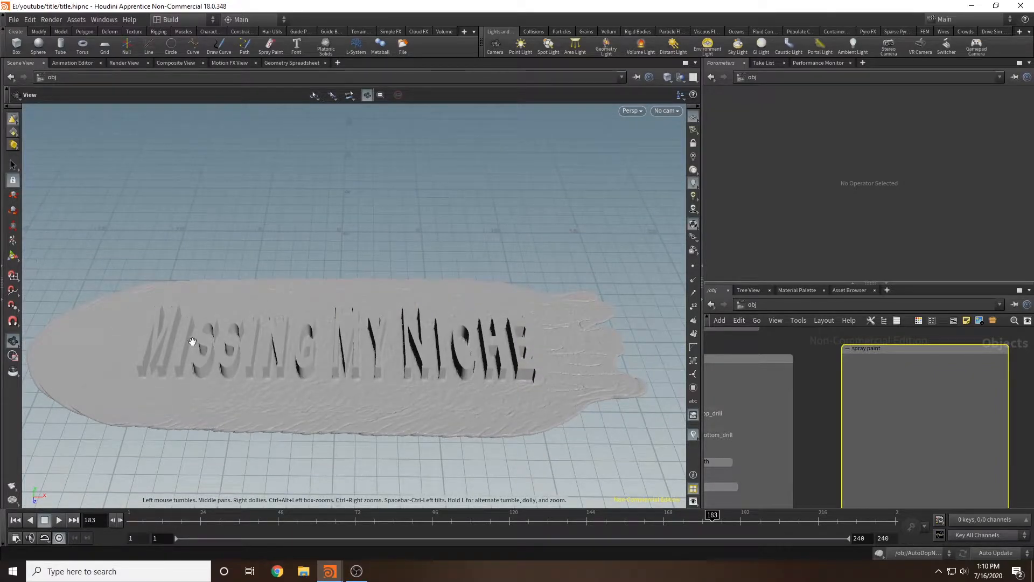
left_click_drag(535, 374, 434, 289)
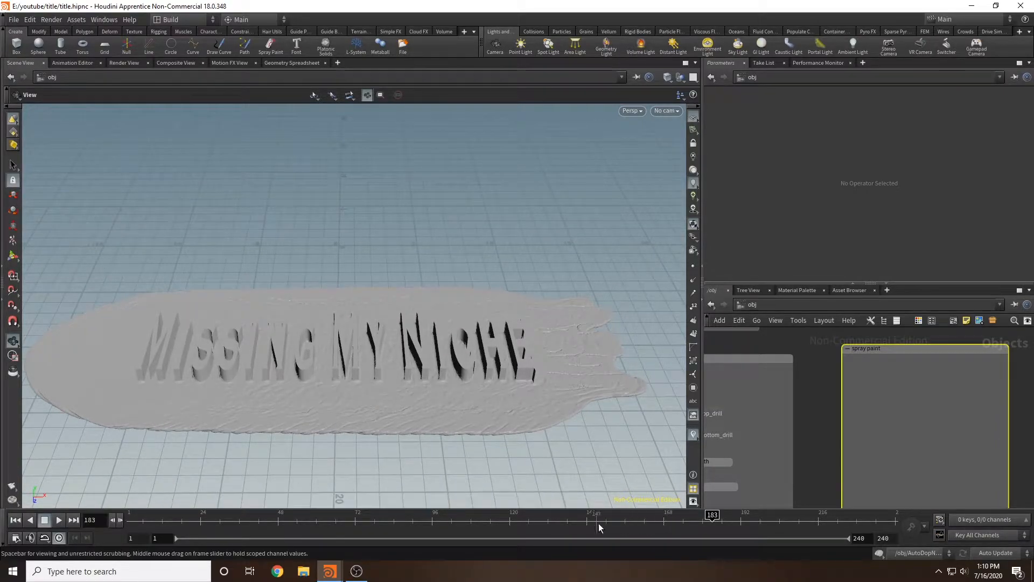
scroll(494, 397, "up", 10)
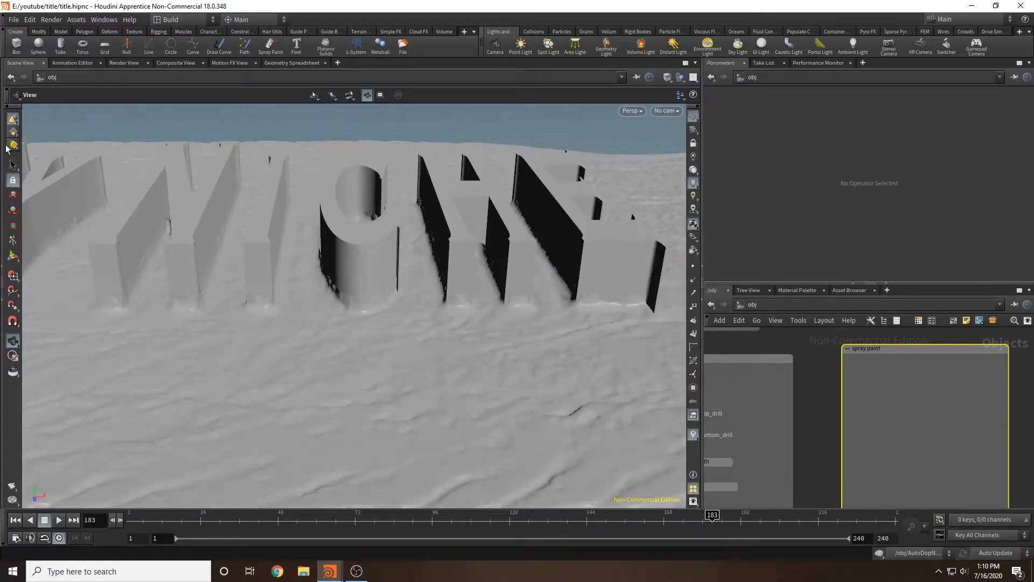
key("s")
left_click(420, 396)
left_click_drag(420, 397, 294, 470, "alt")
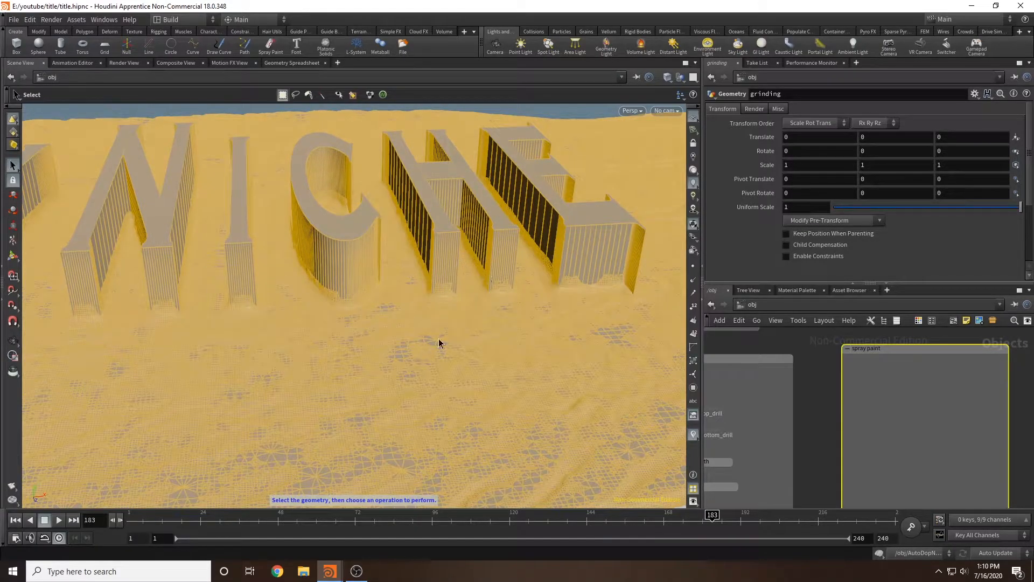
key("Escape")
scroll(517, 394, "down", 10)
left_click_drag(512, 397, 500, 318)
key("s")
left_click_drag(486, 249, 476, 272)
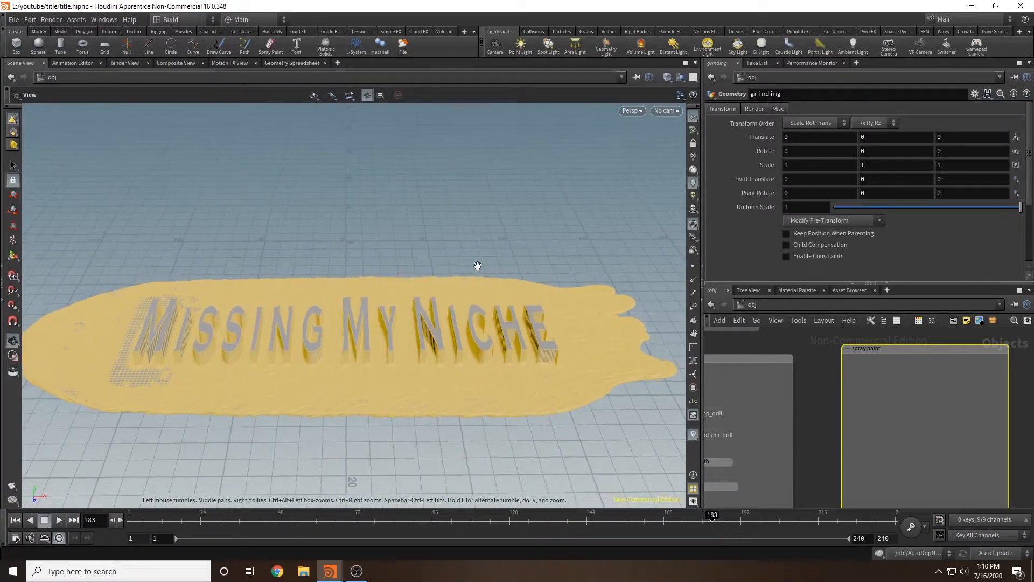
Add a Geometry object inside the spray paint network box and name it proxy.
left_click(838, 363)
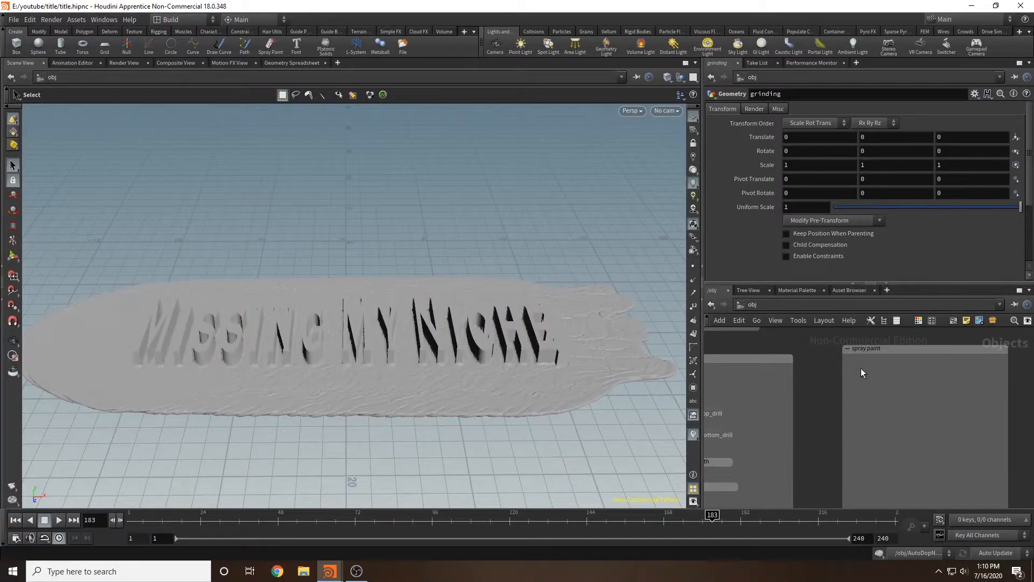
key("Tab")
type("g")
key("Return")
left_click(861, 367)
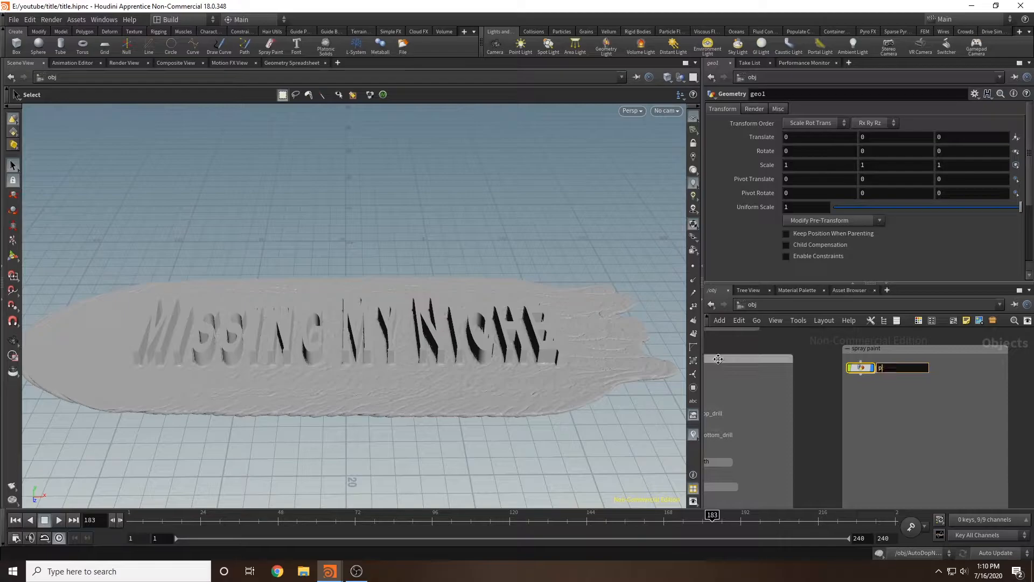
key("Return")
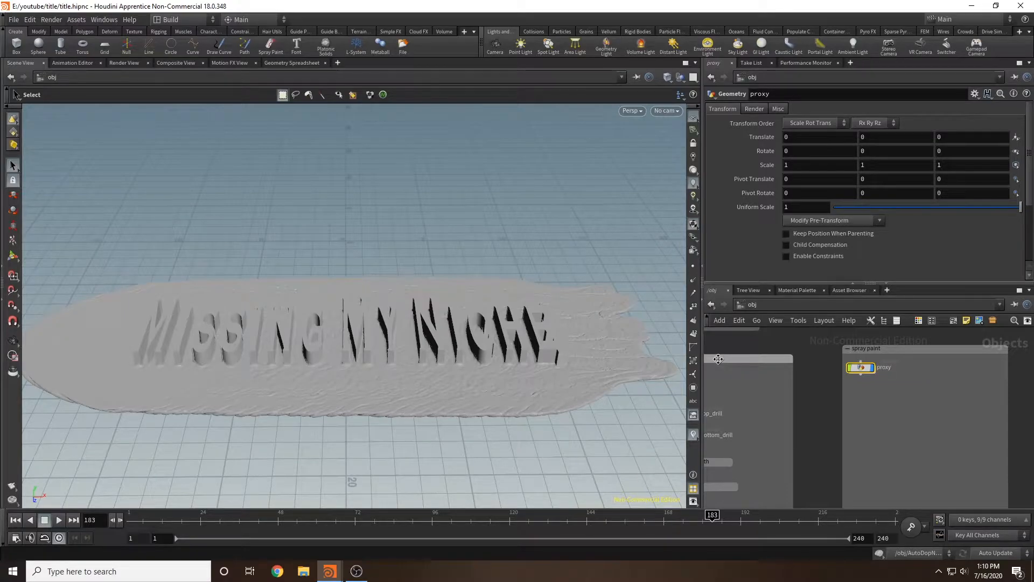
Add a Box node inside the proxy object.
double_click(861, 368)
key("Tab")
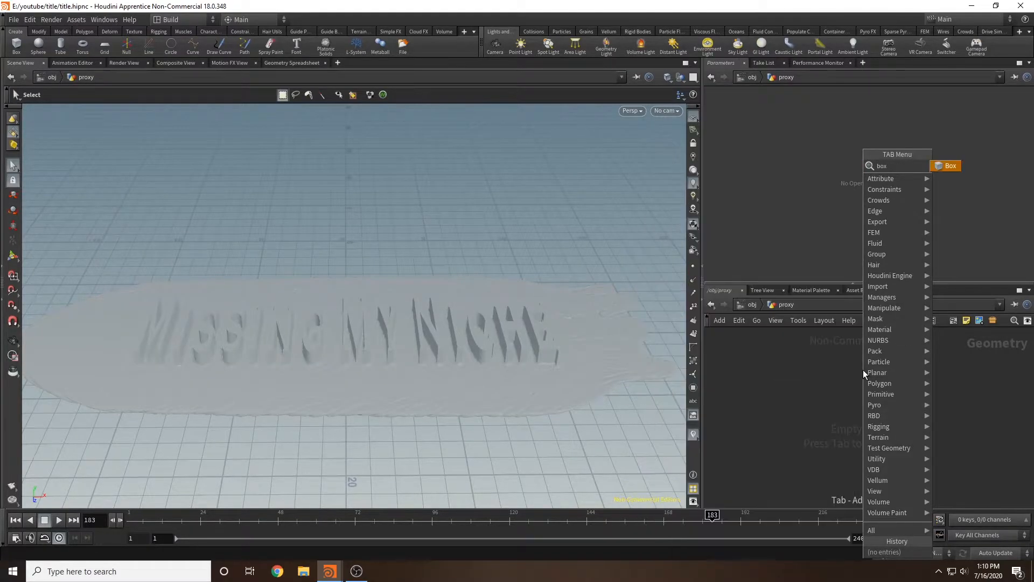
key("Escape")
key("Tab")
type("box")
key("Return")
left_click(850, 371)
Resize and place the box over the title lettering, about 30.85 × 1.57 × 11.82, centered at about -0.16, 0.91, 11.18.
key("Escape")
left_click_drag(404, 301, 639, 445)
key("Return")
left_click_drag(525, 383, 403, 341)
key("Escape")
left_click_drag(447, 369, 473, 418)
key("Return")
left_click_drag(364, 289, 364, 276)
left_click_drag(379, 325, 629, 329)
left_click_drag(358, 319, 100, 300)
left_click_drag(363, 287, 399, 363)
left_click_drag(358, 295, 358, 307)
left_click_drag(439, 207, 438, 221)
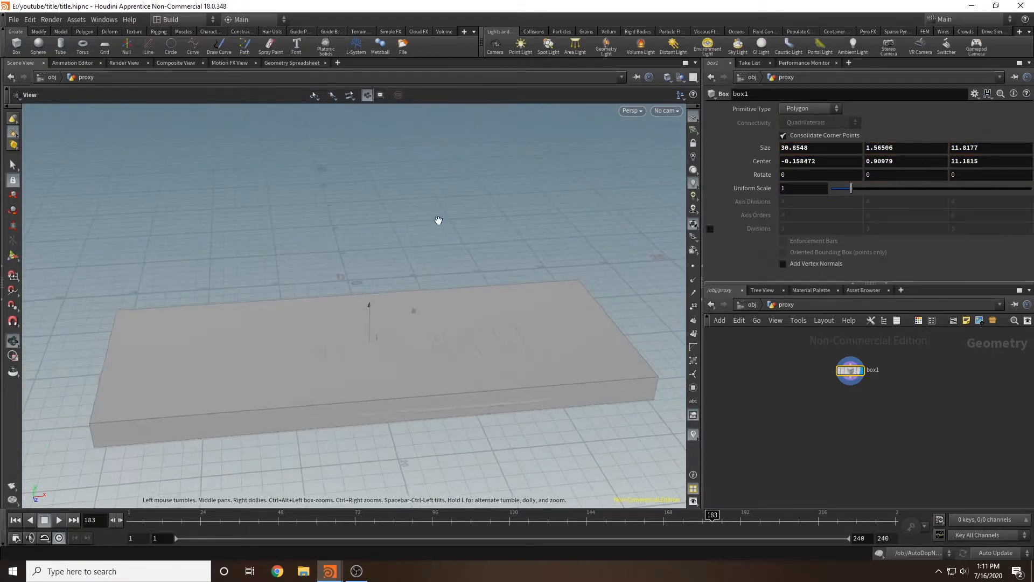
Set the box's primitive type to Polygon Mesh with 50 axis divisions in each direction.
left_click(818, 109)
left_click(802, 132)
left_click(808, 201)
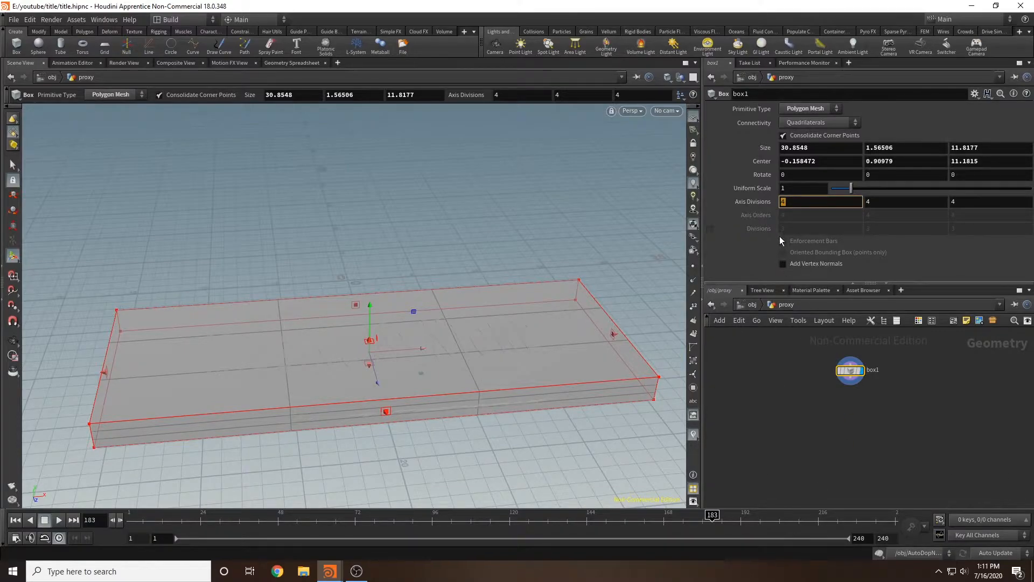
type("50")
key("Tab")
type("50")
key("Tab")
type("50")
key("Return")
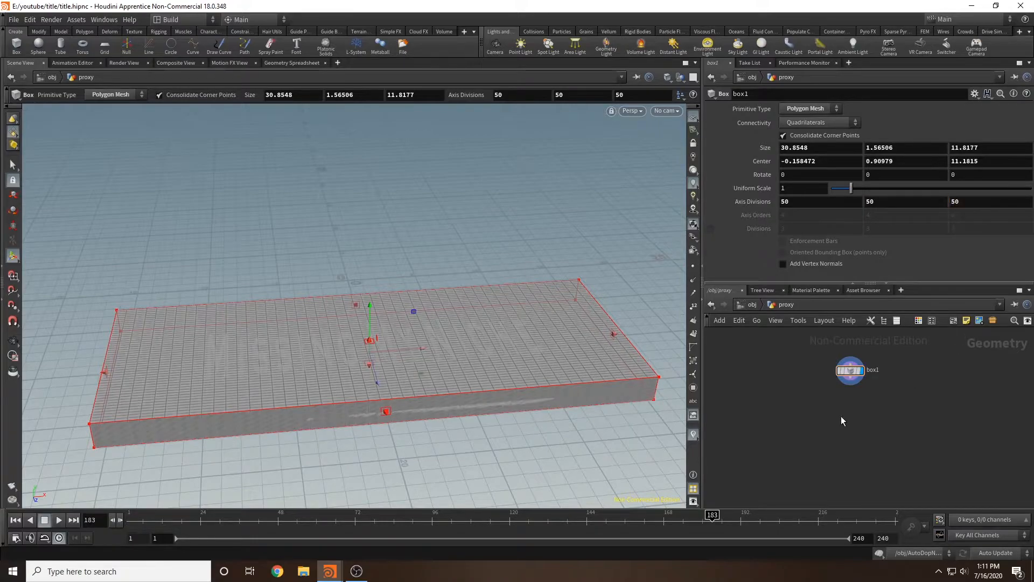
Add a Null node fed by the box and name it OUT_PROXY.
key("Tab")
type("null")
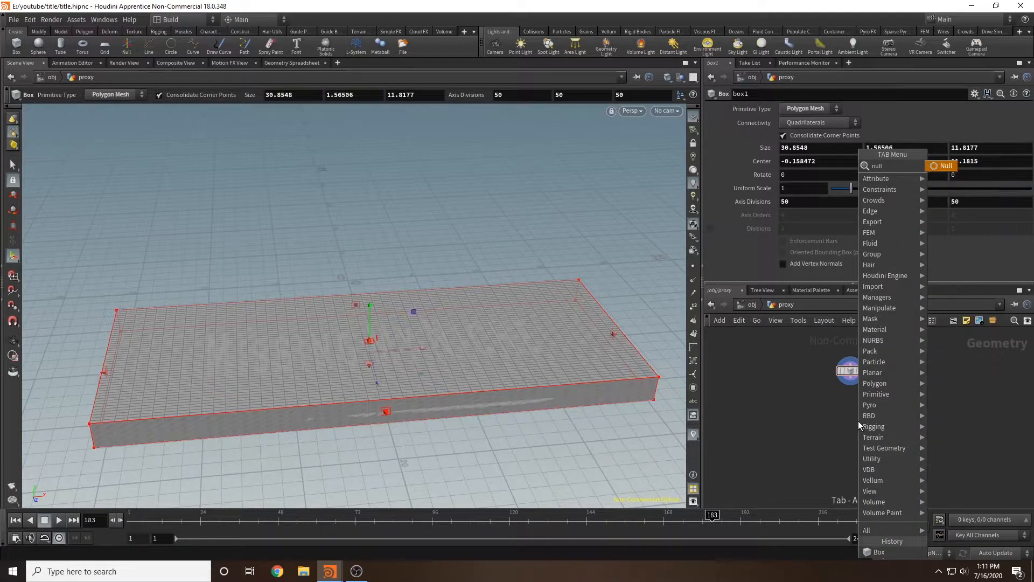
key("Return")
left_click(841, 404)
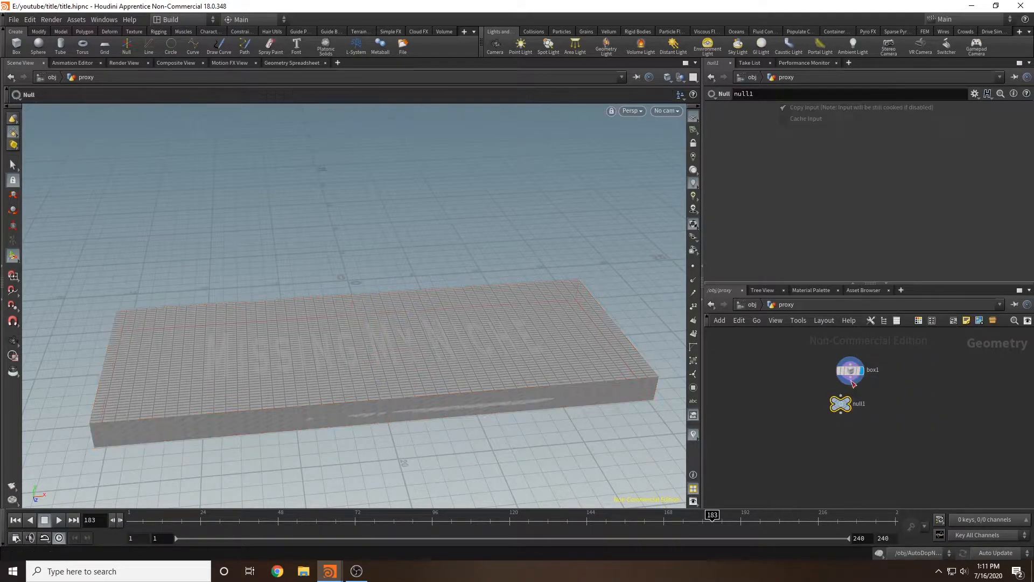
left_click_drag(851, 383, 841, 398)
double_click(859, 404)
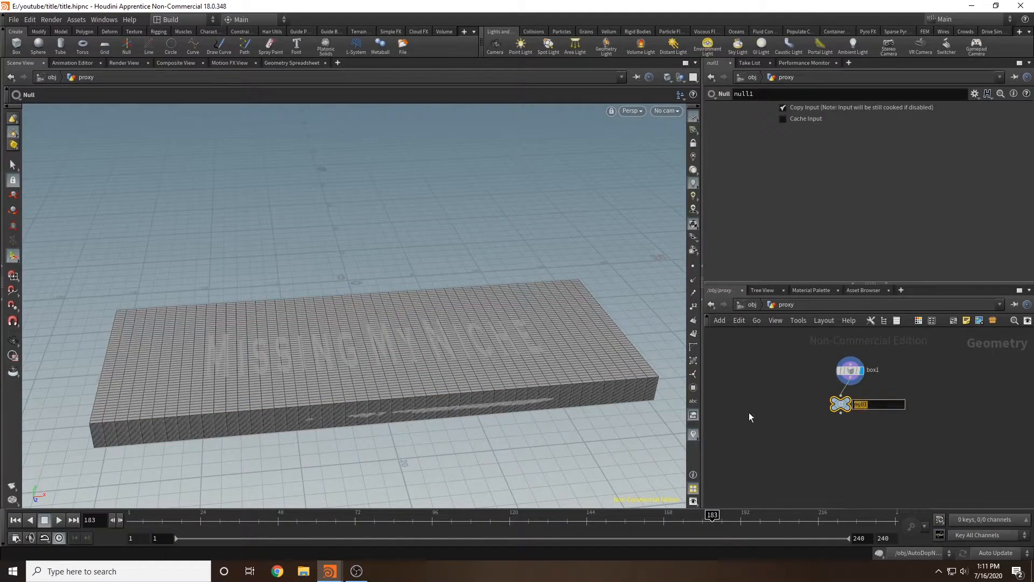
type("OUT_PROXY")
key("Return")
Return to the object level and add a Geometry object below proxy named teal_paint.
key("u")
middle_click_drag(838, 408, 819, 376)
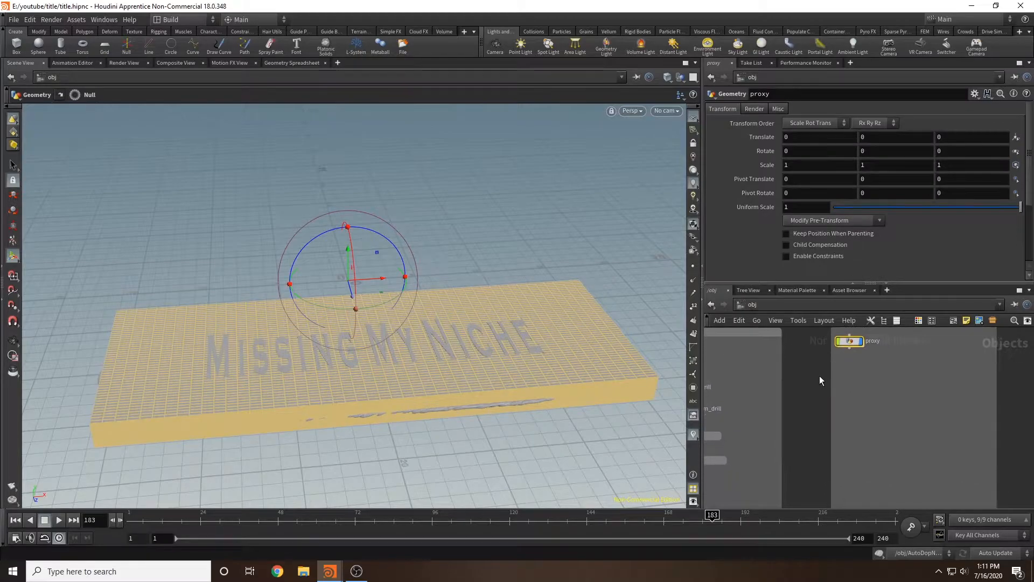
left_click_drag(632, 268, 611, 232, "alt")
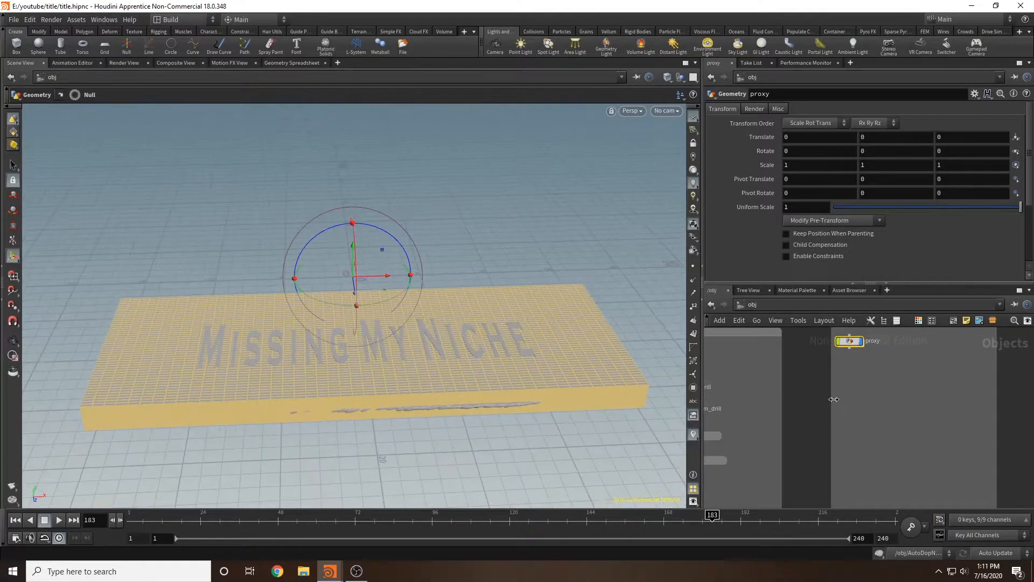
left_click(858, 374)
key("Tab")
type("geo")
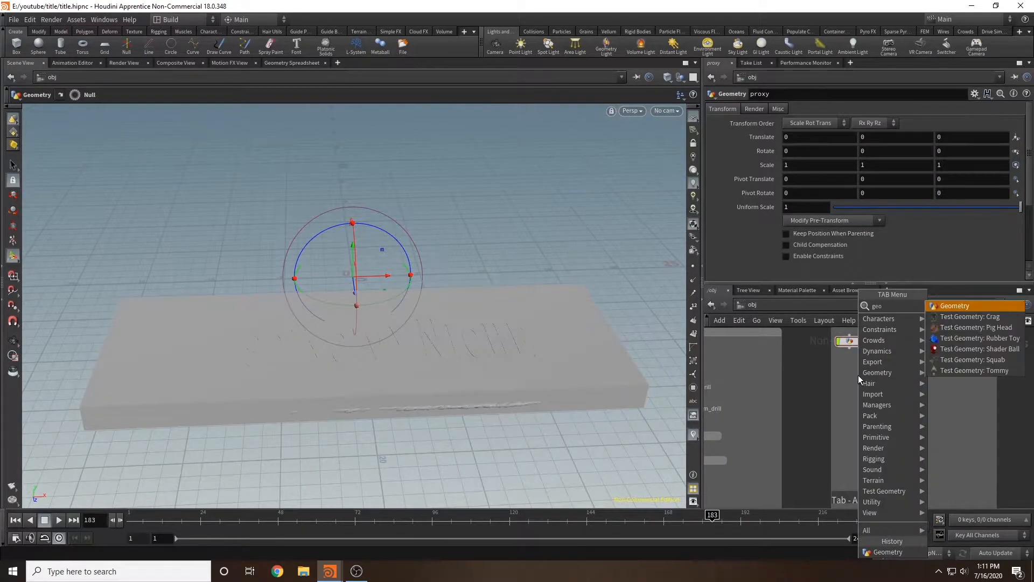
key("Return")
left_click(857, 377)
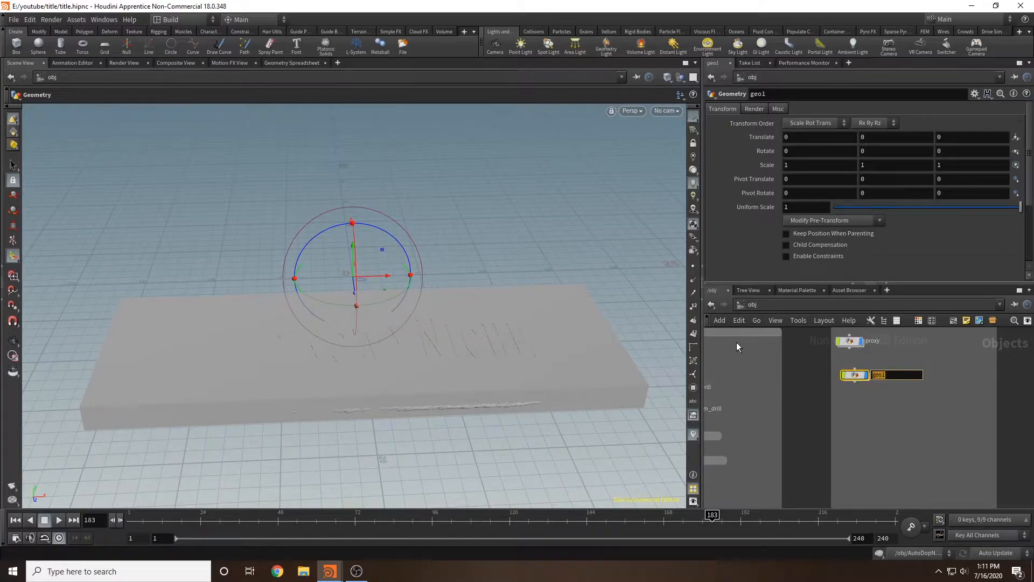
type("teal_paint")
key("Return")
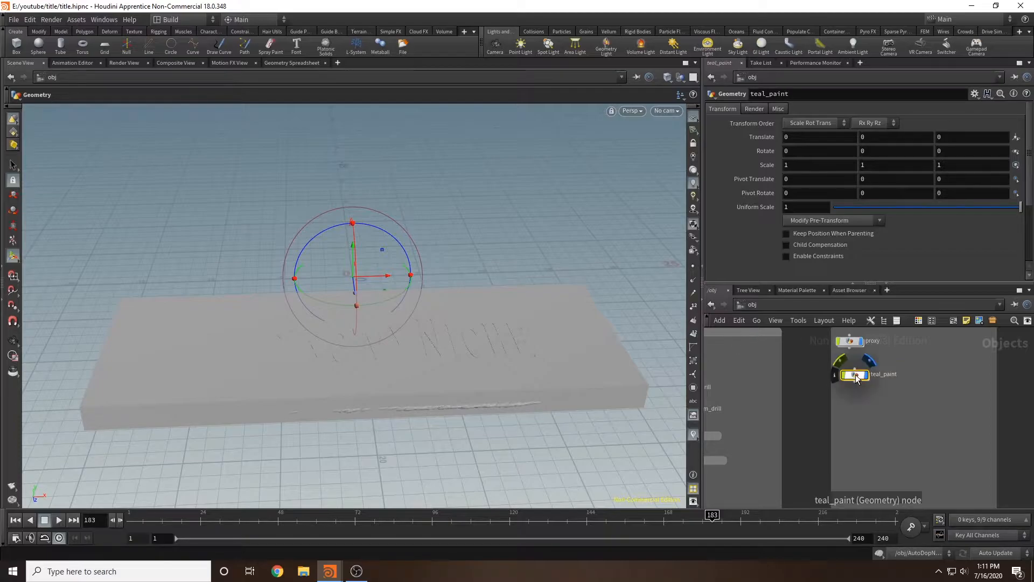
Add a Tube node inside the teal_paint object.
middle_click_drag(760, 376, 824, 399)
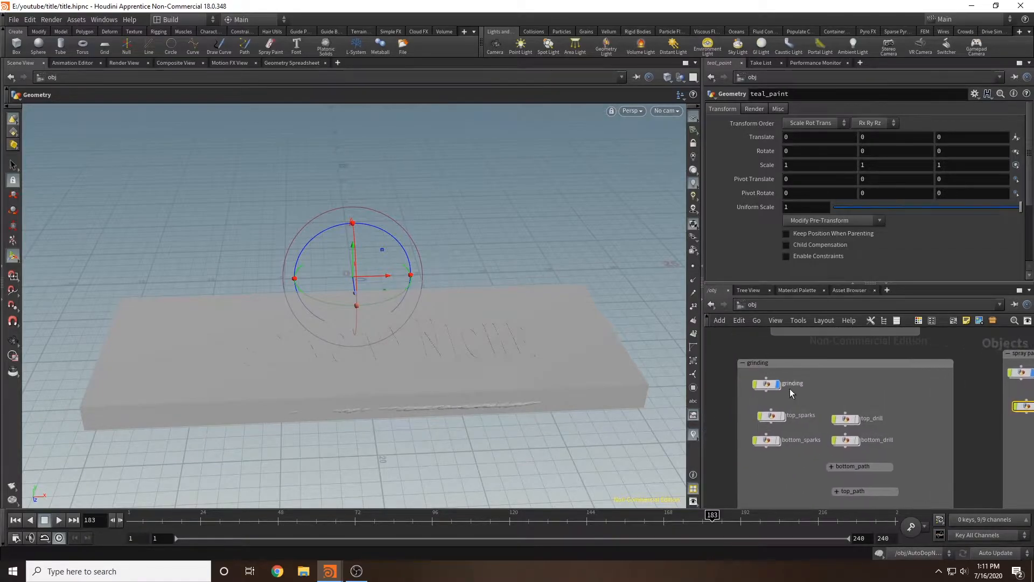
middle_click_drag(890, 377, 782, 345)
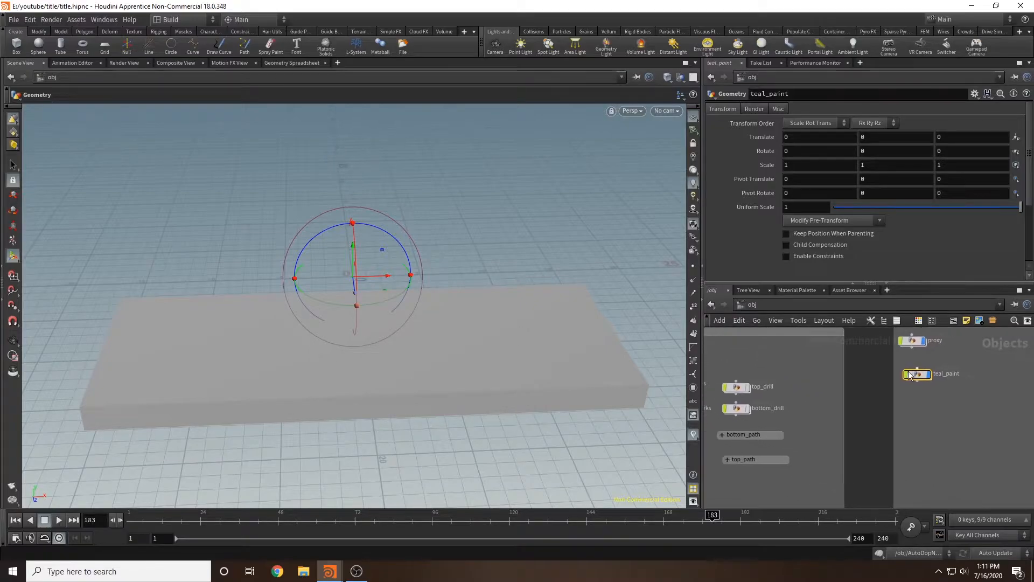
double_click(915, 374)
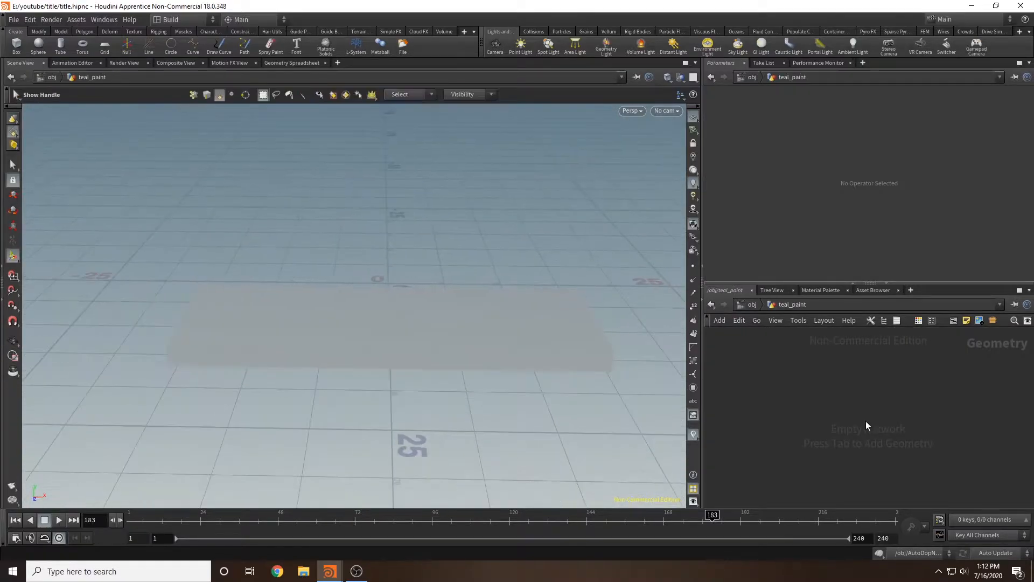
key("Tab")
type("tube")
key("Return")
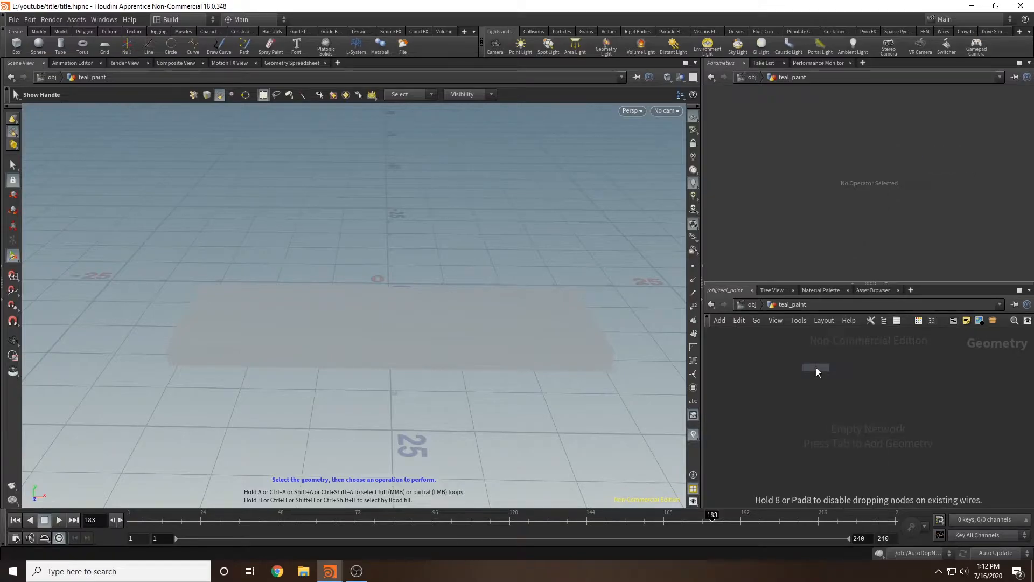
left_click(816, 368)
Set the tube's primitive type to Polygon with 50 rows and 50 columns, and enable its end caps.
left_click(794, 109)
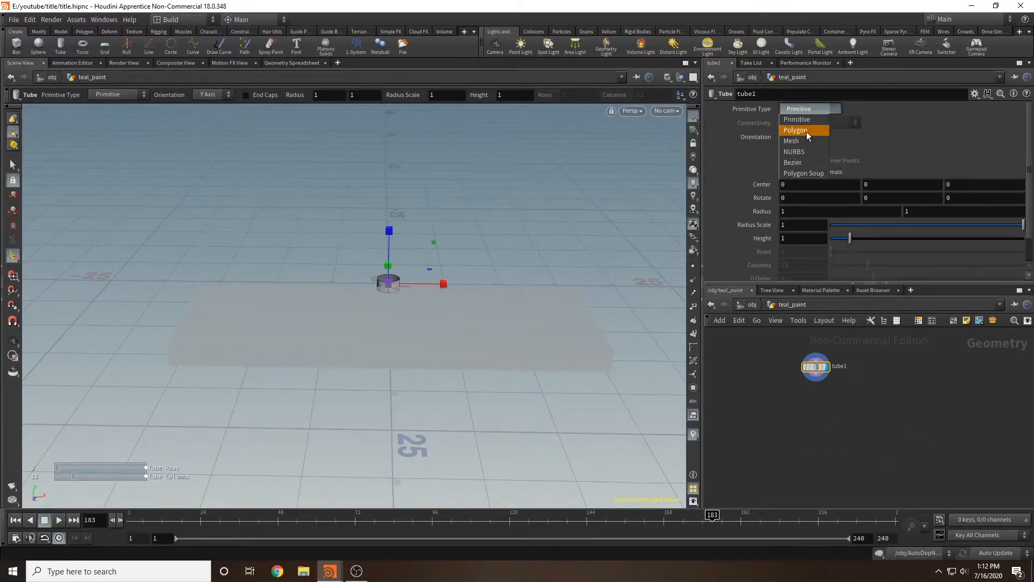
left_click(804, 131)
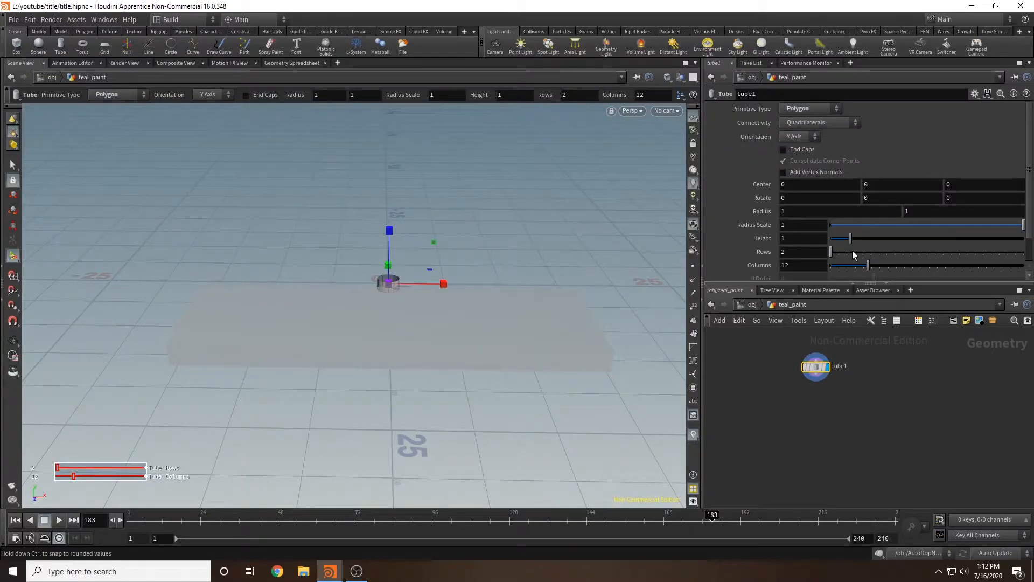
left_click_drag(868, 266, 1023, 265)
left_click_drag(831, 251, 1023, 252)
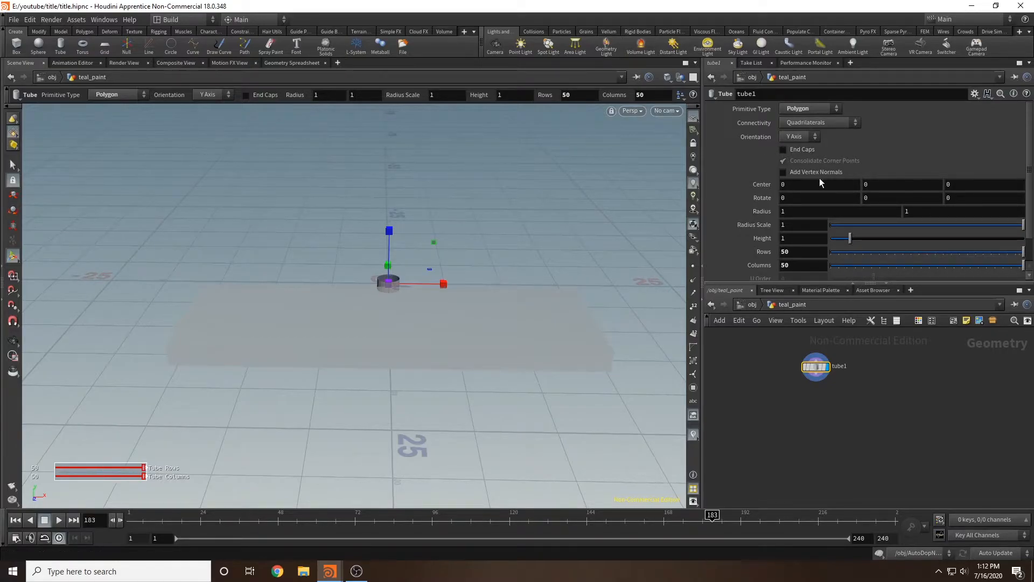
left_click(783, 150)
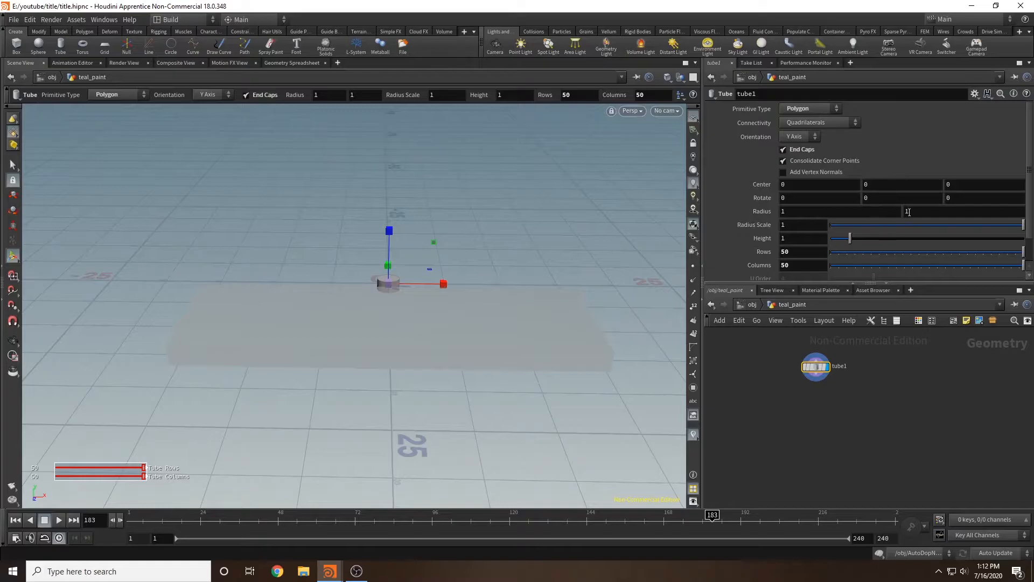
Set the tube's radius scale to 0.201, its height to 44 and its center Y to 26.8.
left_click_drag(832, 230, 869, 231)
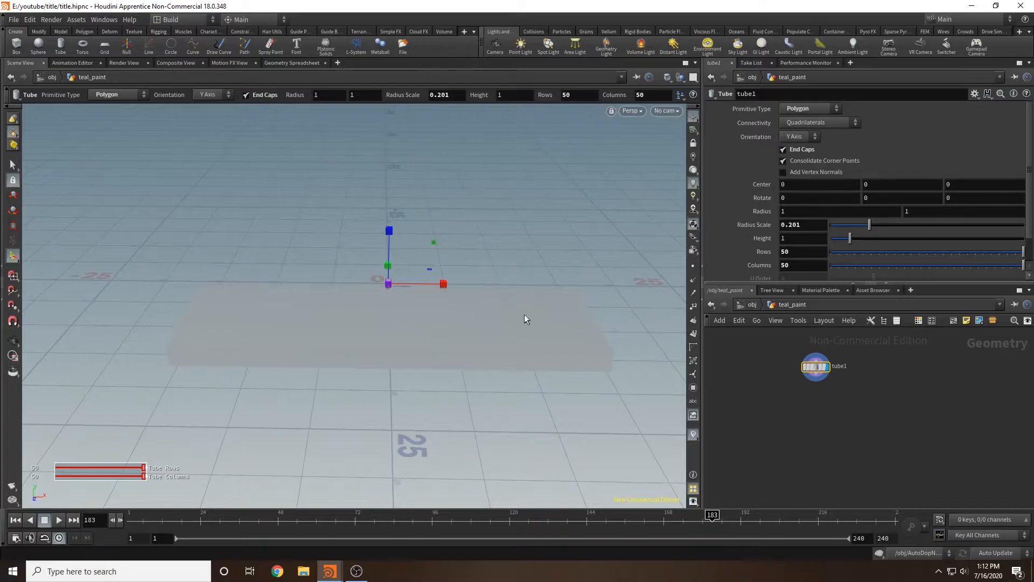
mouse_move(876, 190)
middle_mouse_down()
mouse_move(891, 184)
mouse_move(877, 184)
middle_mouse_up()
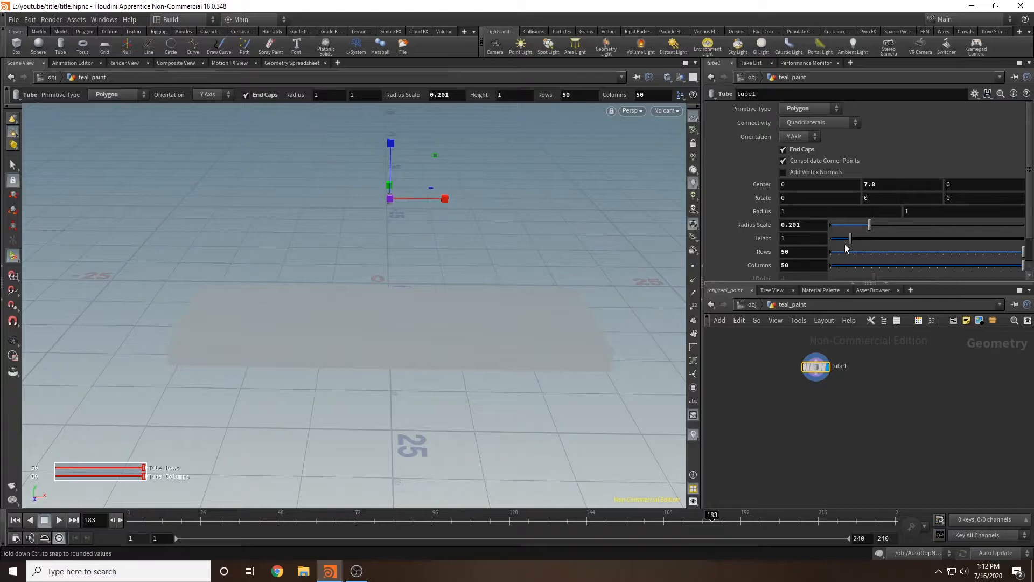
left_click_drag(850, 238, 1023, 238)
middle_click_drag(812, 239, 985, 221)
key("Escape")
left_click_drag(432, 291, 456, 206)
key("Return")
middle_click_drag(896, 184, 994, 180)
key("Escape")
Select a band of primitives near the tube's lower end and scale it to about 5.84 in X and Z.
left_click_drag(519, 212, 469, 269)
key("s")
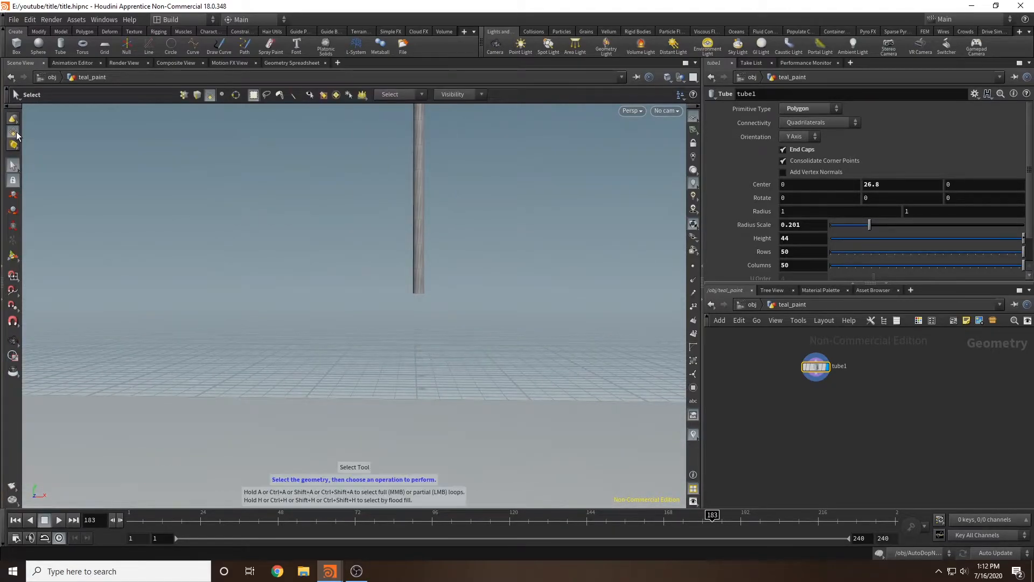
left_click(17, 134)
left_click(32, 147)
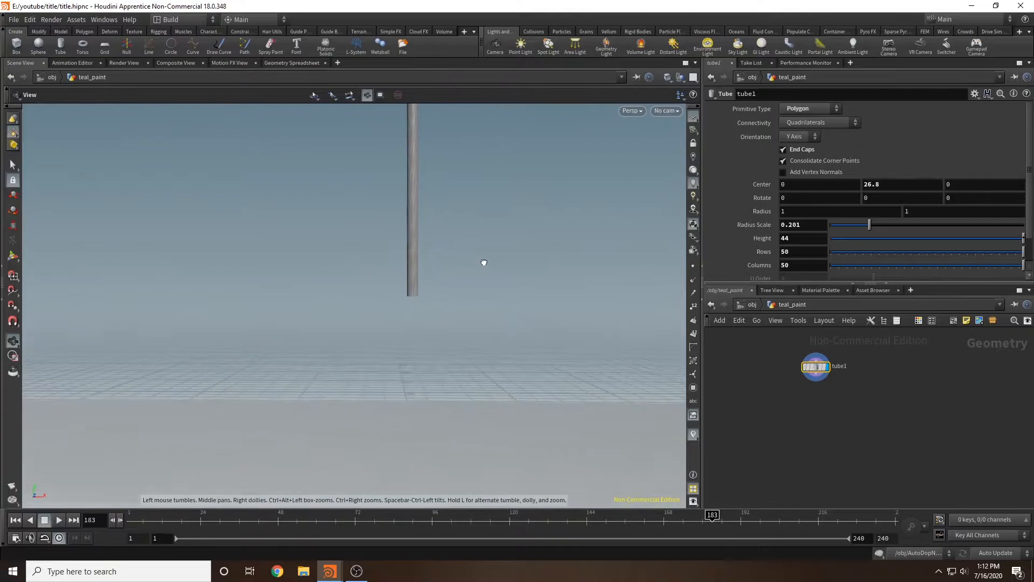
left_click_drag(484, 262, 468, 254)
key("s")
left_click(411, 218)
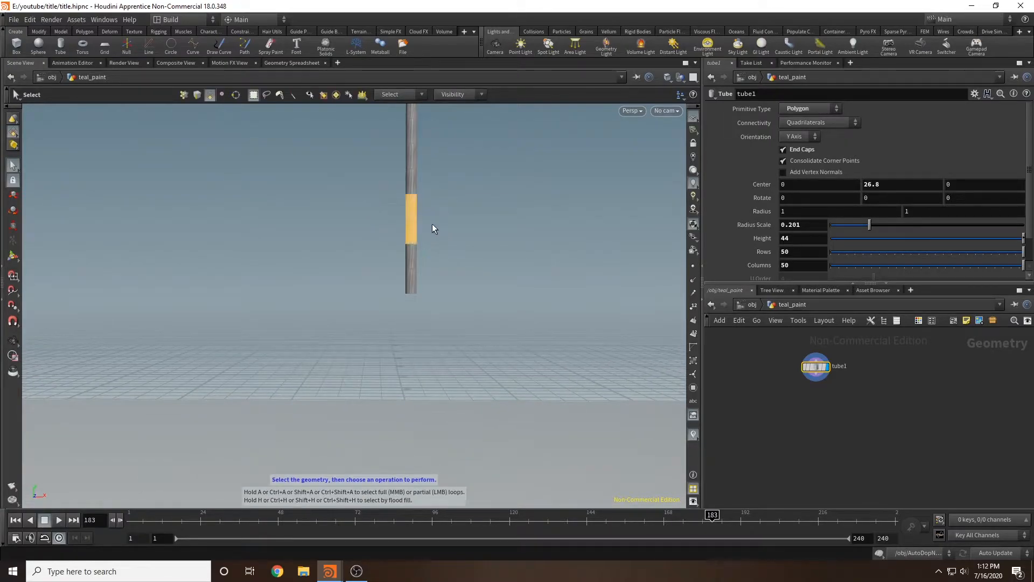
left_click(10, 226)
left_click_drag(478, 188, 482, 232, "alt")
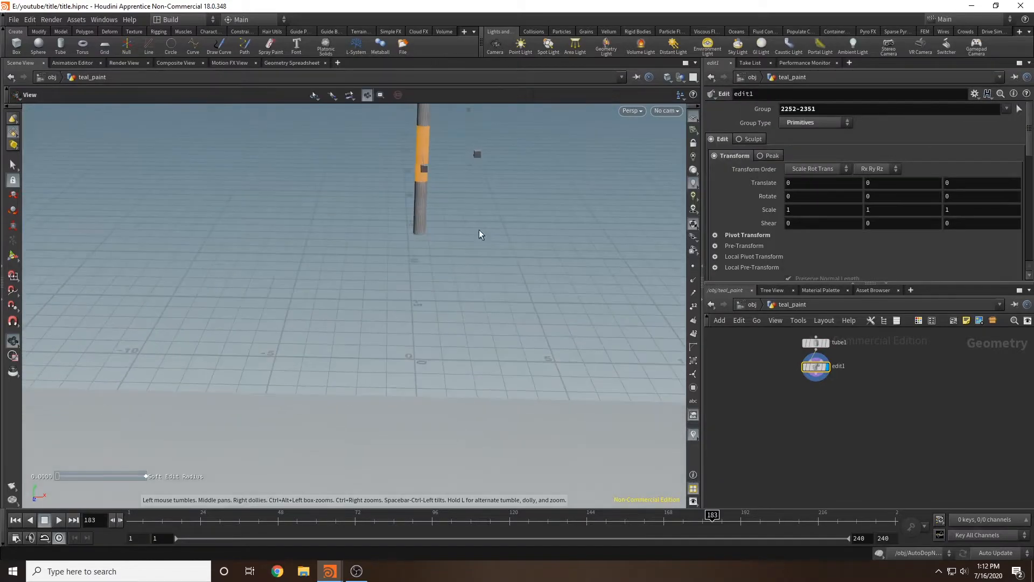
left_click_drag(469, 170, 783, 266)
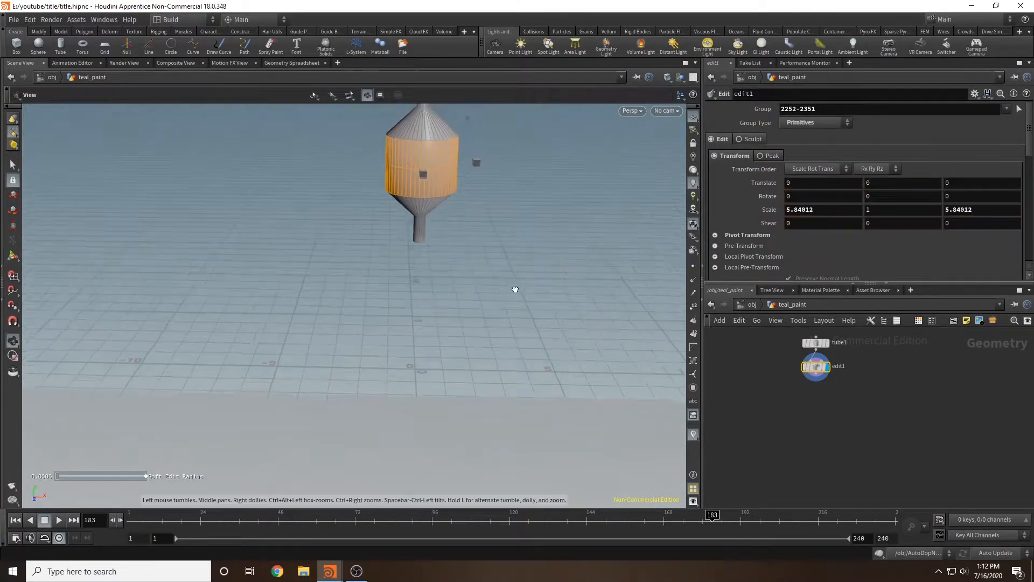
Select the lower end of the tube below the widened body and scale it down to form a narrow tip.
left_click_drag(515, 292, 460, 292, "alt")
scroll(459, 292, "up", 4, "alt")
middle_click_drag(450, 298, 463, 235, "alt")
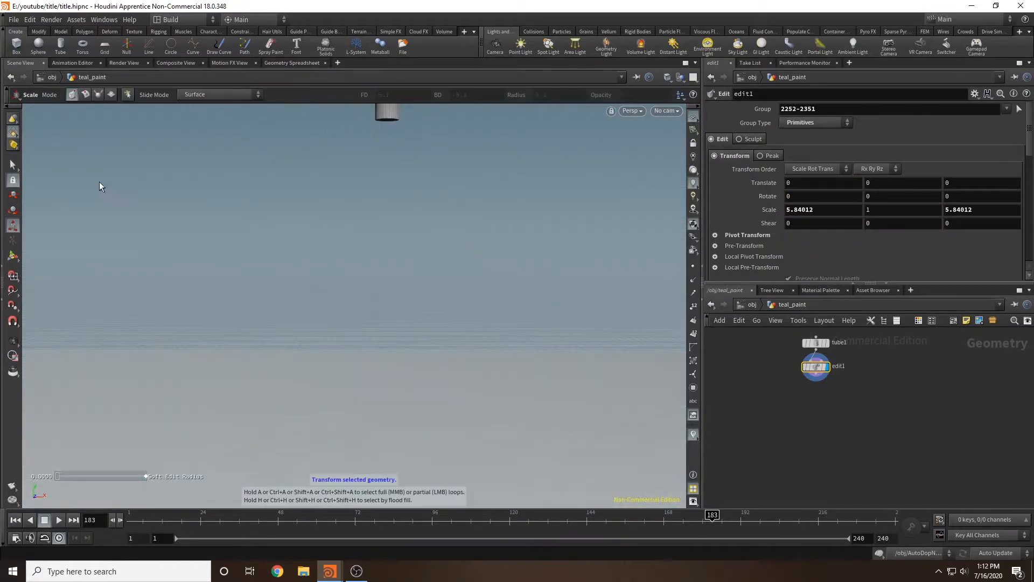
left_click(13, 166)
right_click(13, 134)
left_click(26, 149)
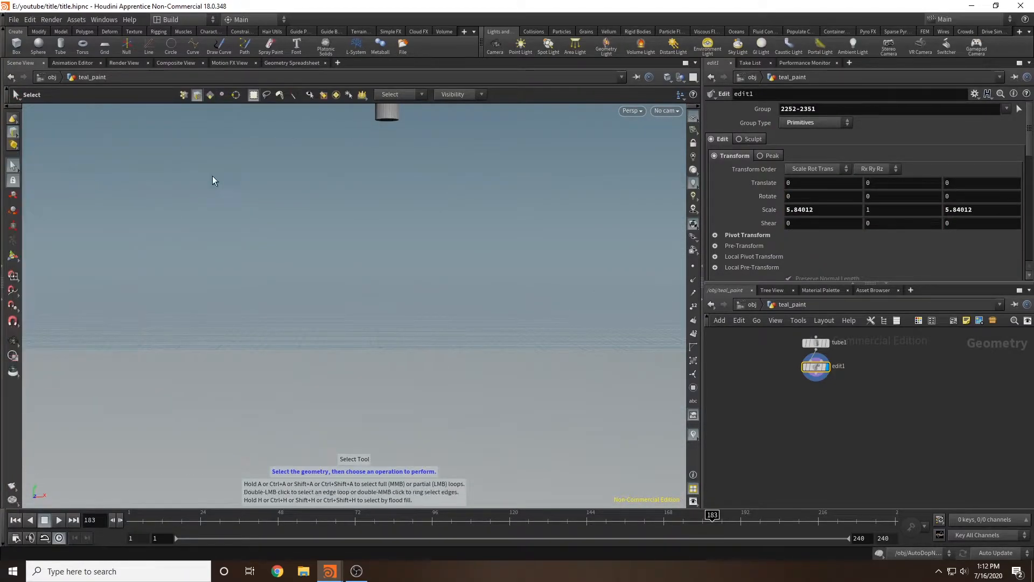
middle_click_drag(326, 129, 348, 235, "alt")
scroll(353, 234, "up", 4, "alt")
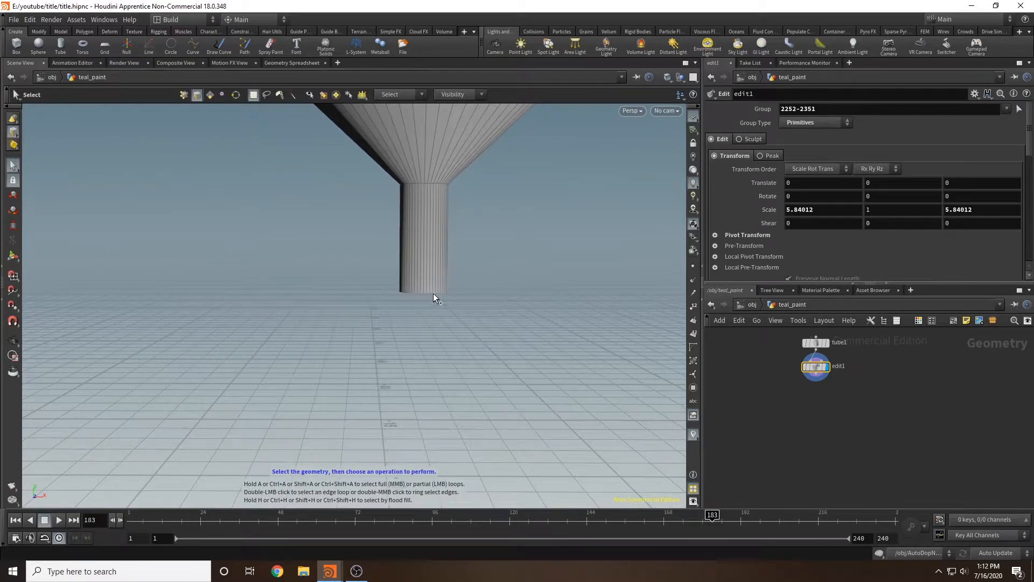
left_click_drag(413, 300, 377, 264)
left_click(13, 165)
right_click(13, 132)
left_click(49, 169)
left_click(13, 225)
left_click_drag(458, 263, 420, 224, "alt")
left_click_drag(492, 299, 485, 226, "alt")
Raise tube1 above the proxy box by setting its center Y to 30.
left_click(816, 343)
middle_click_drag(891, 185, 959, 184)
left_click(816, 367)
left_click_drag(485, 269, 504, 288, "alt")
left_click(13, 165)
left_click(815, 343)
middle_click_drag(890, 185, 916, 168)
left_click_drag(539, 183, 548, 225, "alt")
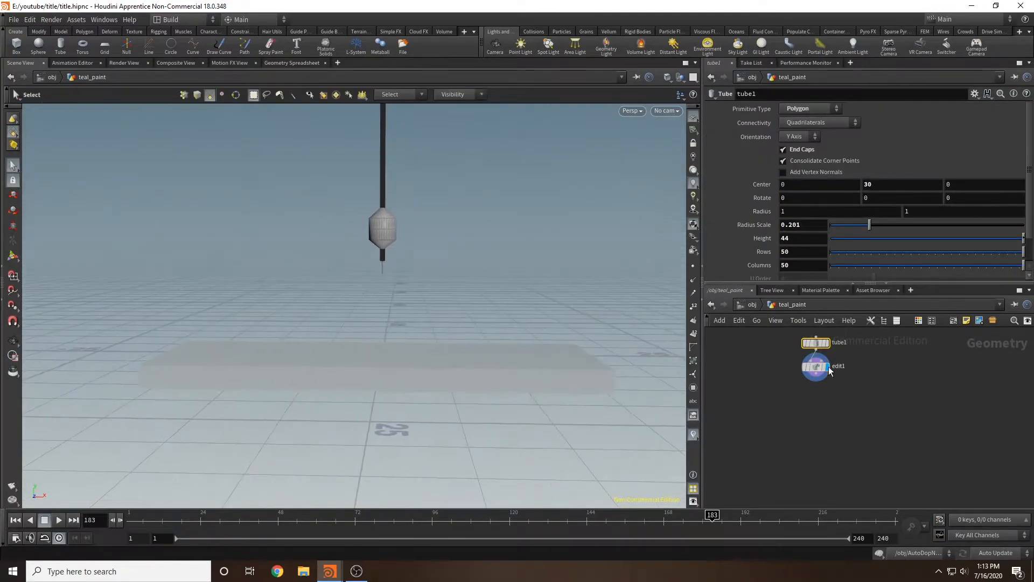
Select the primitives at the nozzle's lower tip and scale them to about 0.26 in X and Z and 0.6 in Y.
left_click(816, 366)
left_click_drag(479, 267, 406, 220, "alt")
left_click_drag(419, 288, 370, 221)
key("e")
right_click_drag(503, 264, 399, 301, "alt")
left_click(13, 165)
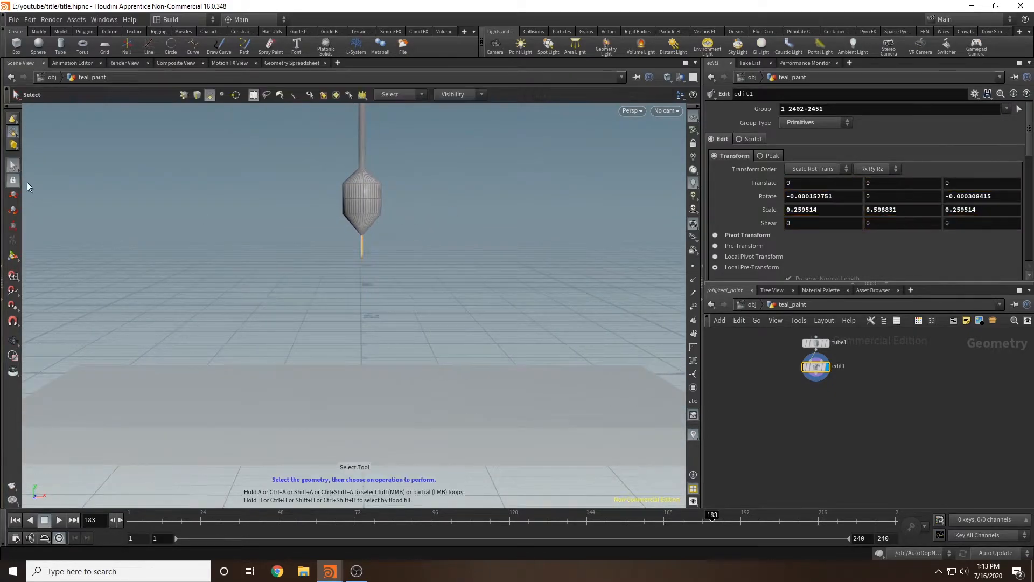
key("Escape")
left_click_drag(563, 258, 519, 242)
key("s")
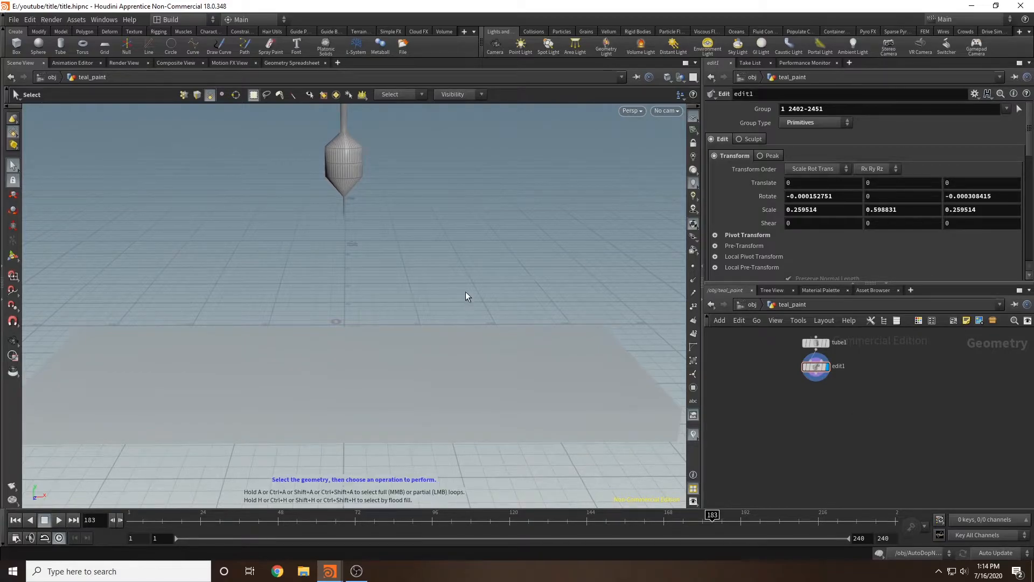
left_click_drag(475, 266, 473, 253)
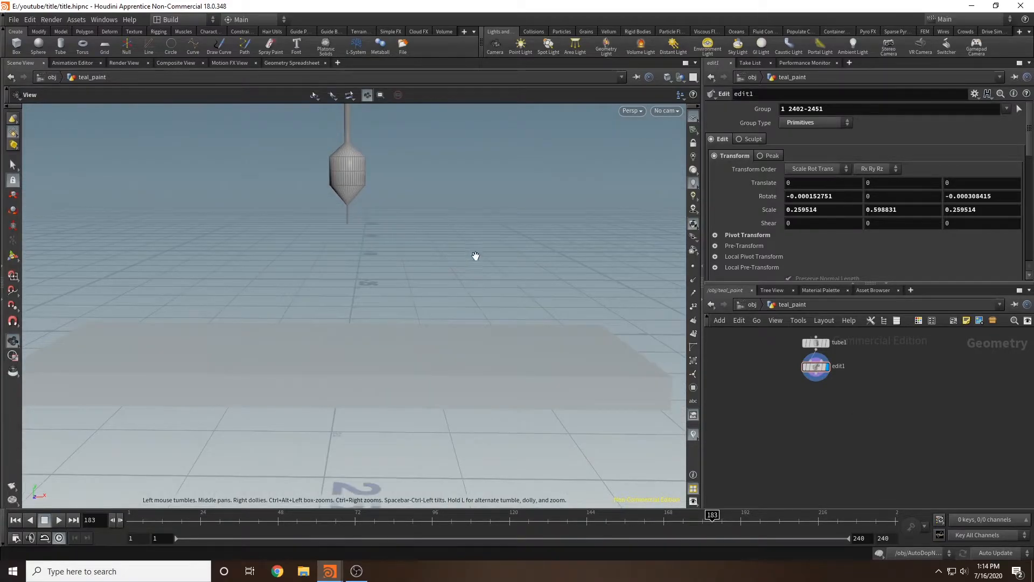
Add a Null node fed by edit1 and name it OUT_PAINT_NOZZLE.
key("Tab")
type("null")
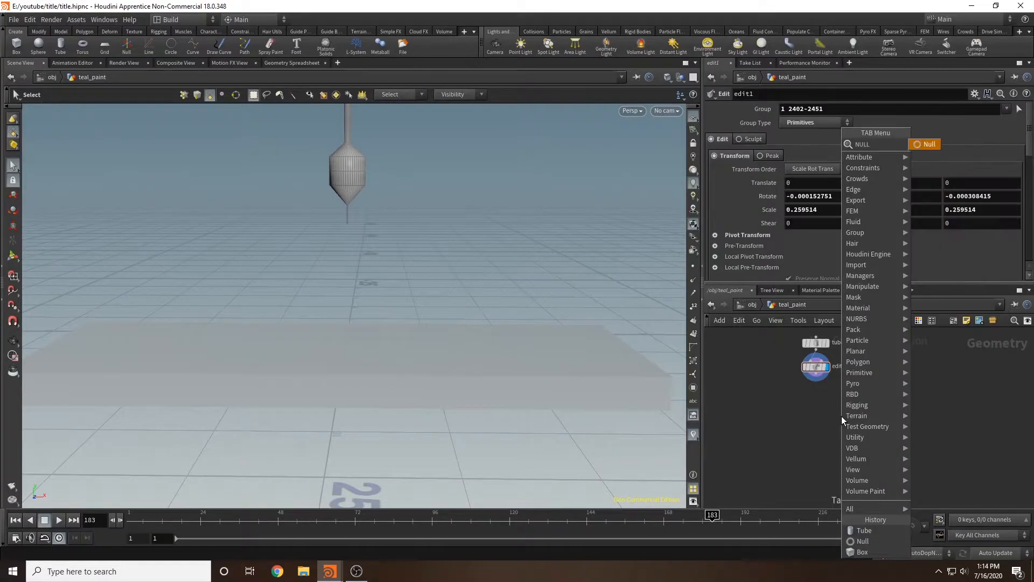
key("Return")
left_click(860, 412)
left_click_drag(822, 380, 860, 405)
double_click(880, 414)
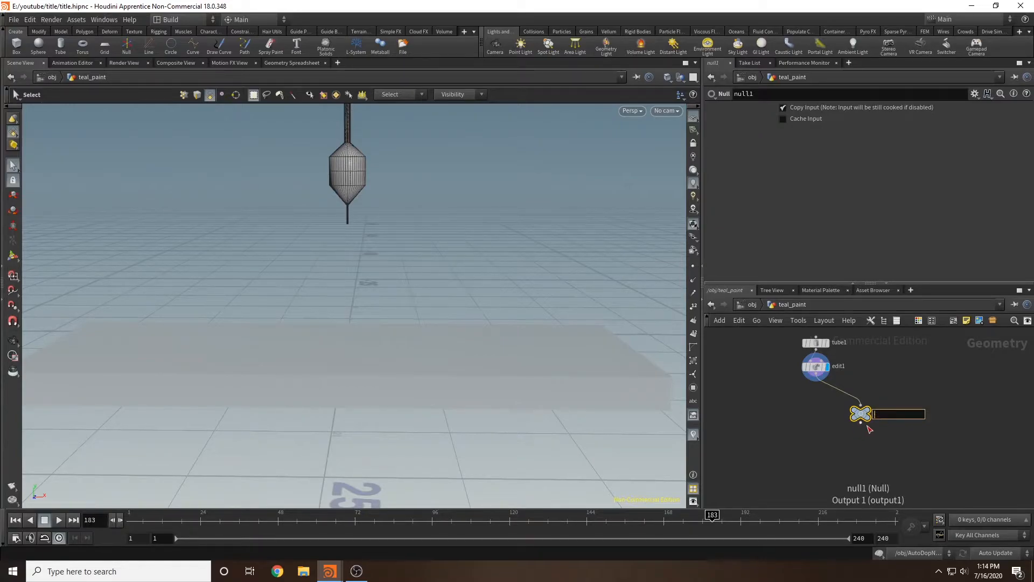
type("OUT_PAINT_NOZZLE")
key("Return")
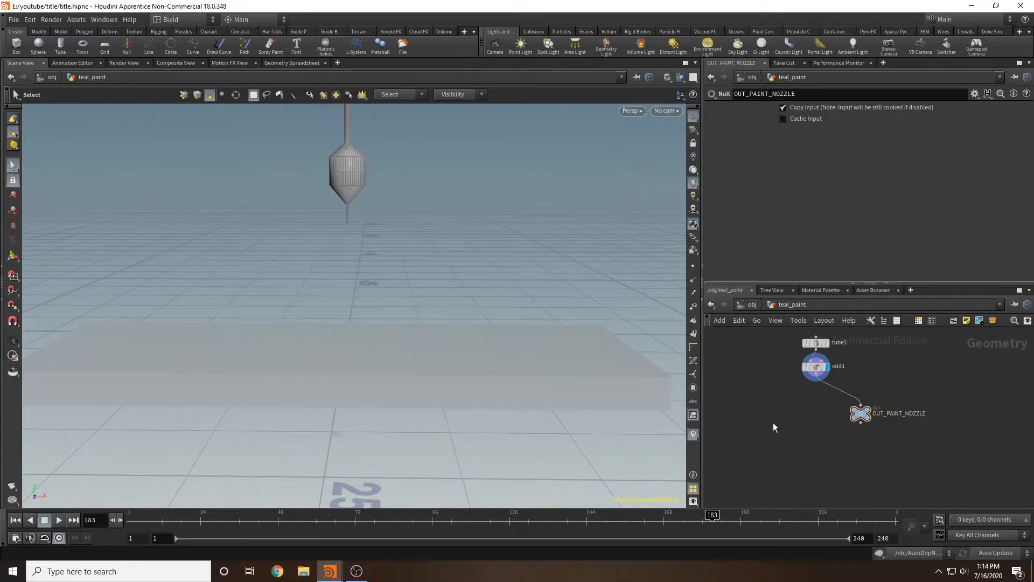
Add a Transform node beside OUT_PAINT_NOZZLE and feed it from edit1.
key("Tab")
type("TTRANS")
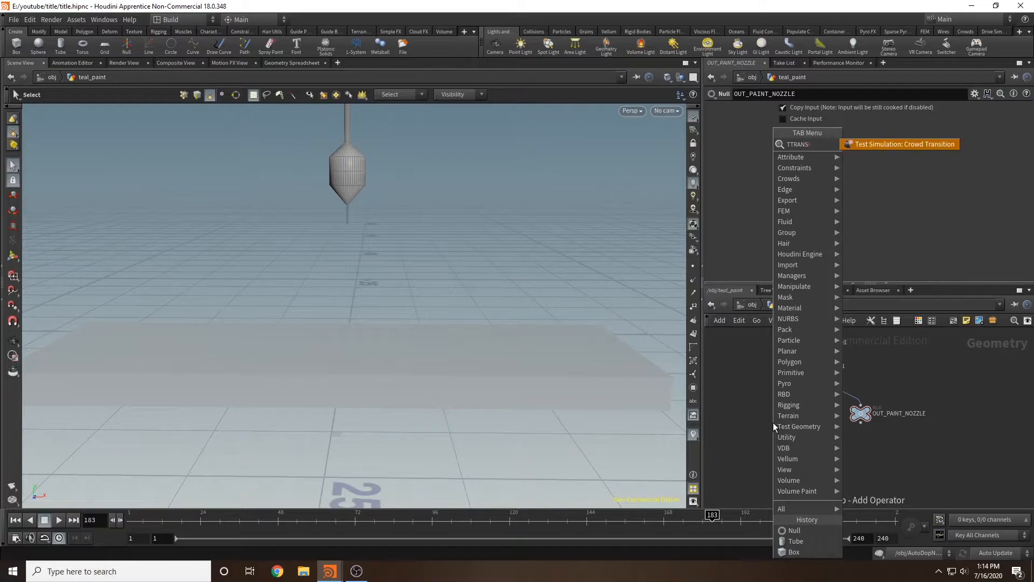
key("BackSpace")
key("BackSpace")
key("BackSpace")
key("BackSpace")
key("BackSpace")
key("BackSpace")
type("tran")
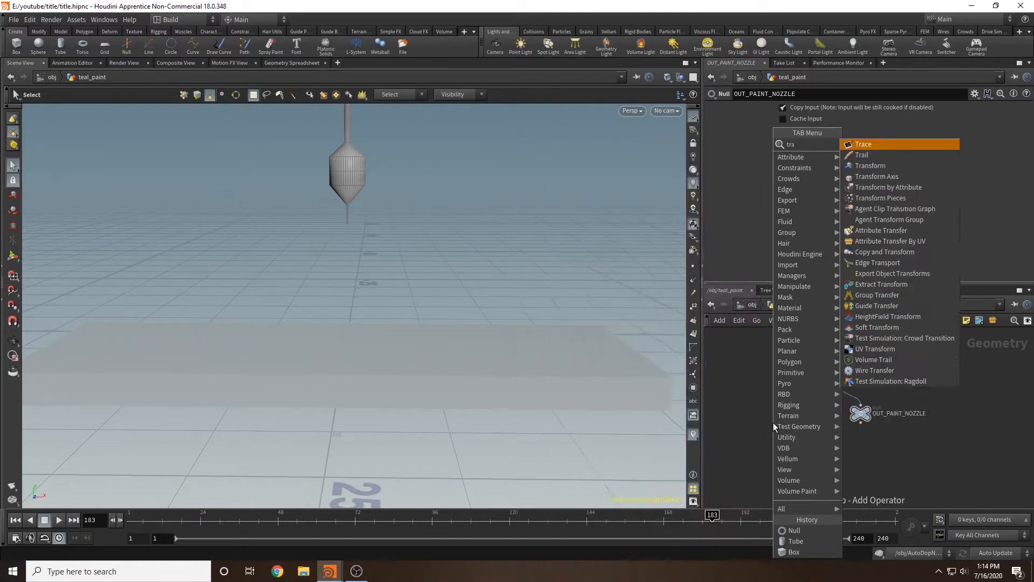
key("Return")
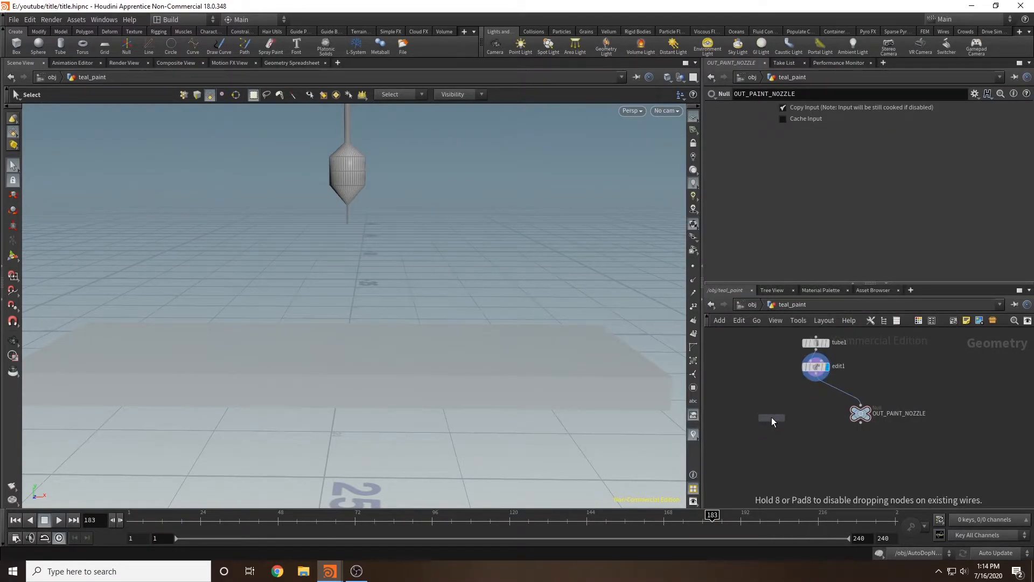
left_click(771, 417)
left_click_drag(816, 380, 770, 408)
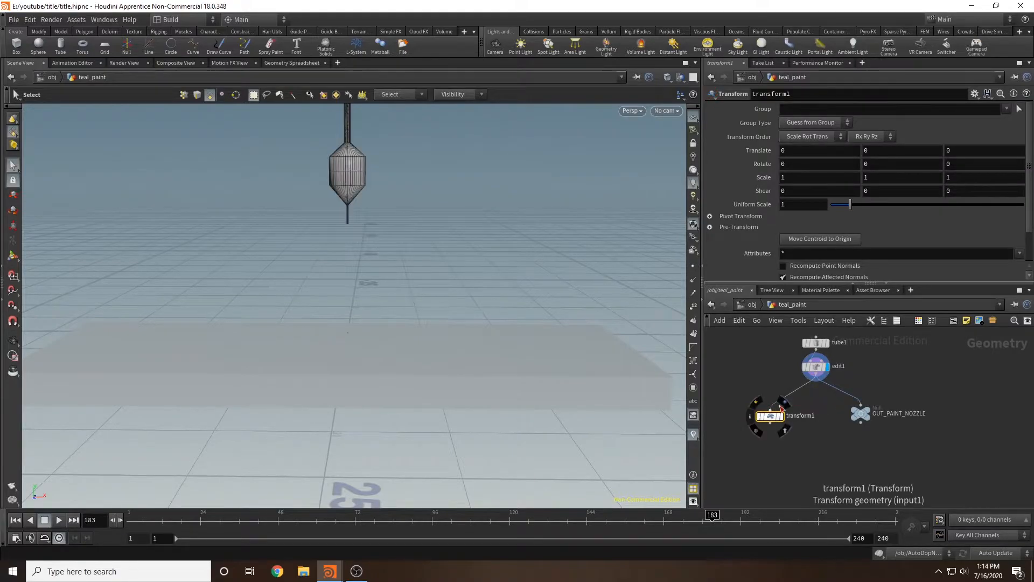
Display the Transform node's result and move the nozzle to about 17.35 in X and 11.5 in Z, near the proxy box's corner.
left_click_drag(448, 237, 530, 272, "alt")
left_click(13, 255)
mouse_move(385, 377)
left_mouse_down()
mouse_move(536, 432)
mouse_move(540, 445)
mouse_move(391, 386)
left_mouse_up()
left_click_drag(462, 403, 543, 360)
key("Escape")
left_click_drag(583, 399, 430, 295)
key("Return")
left_click_drag(568, 343, 586, 343)
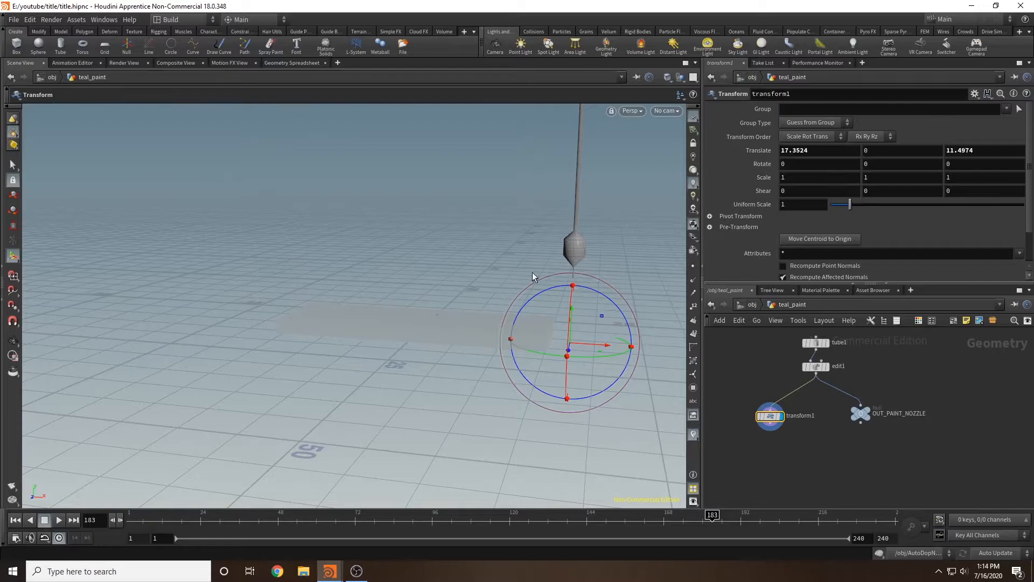
left_click_drag(422, 370, 448, 280)
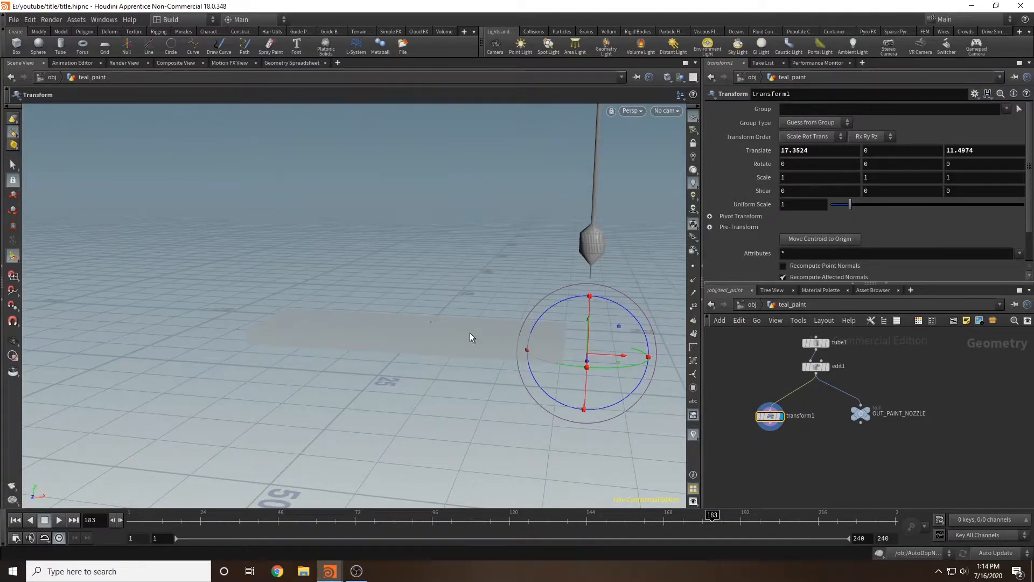
At the object level, hide the grinding object and show the proxy, and reopen teal_paint.
left_click(746, 304)
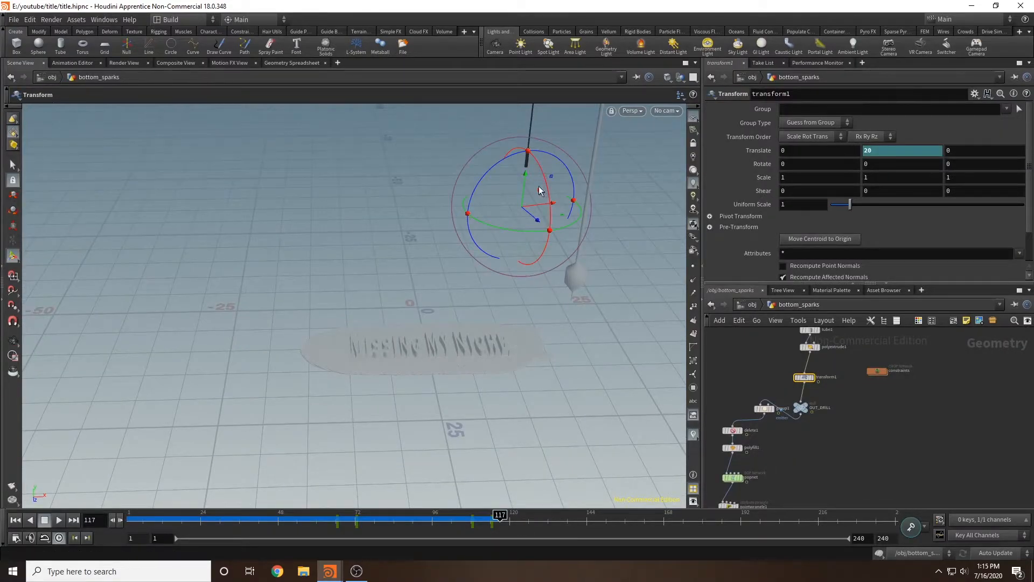
left_click(752, 304)
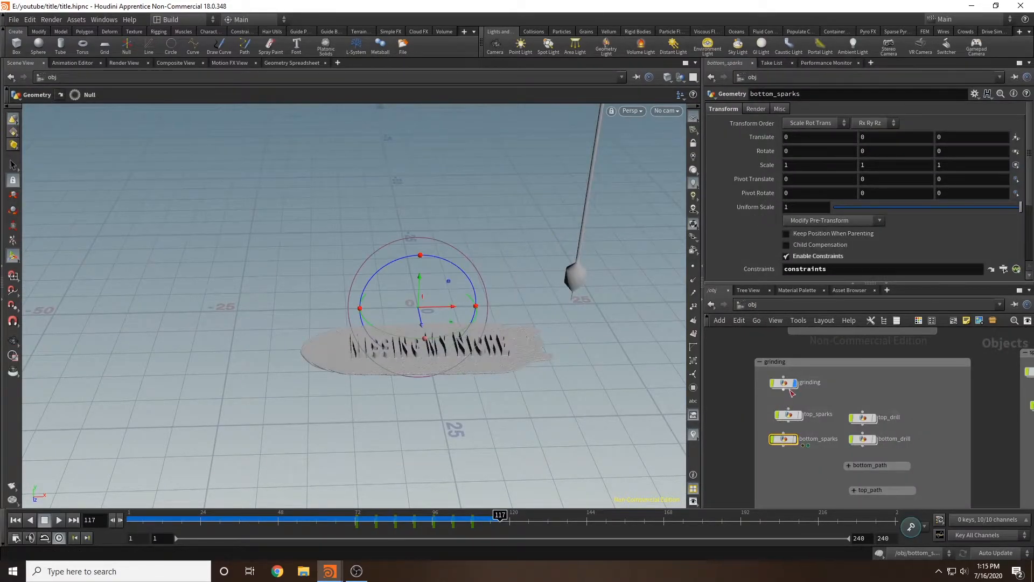
left_click(797, 369)
middle_click_drag(847, 351, 796, 351)
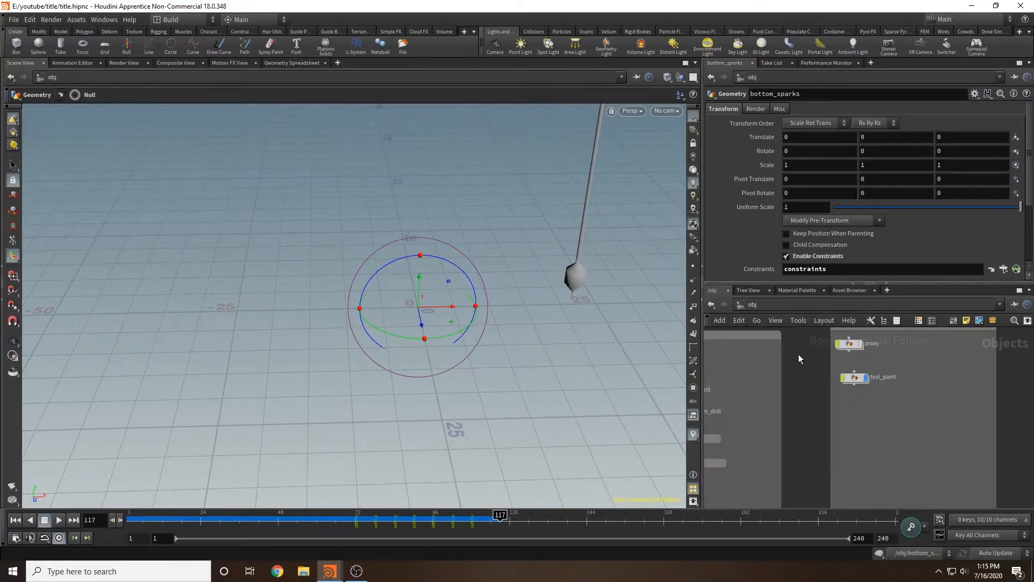
double_click(855, 377)
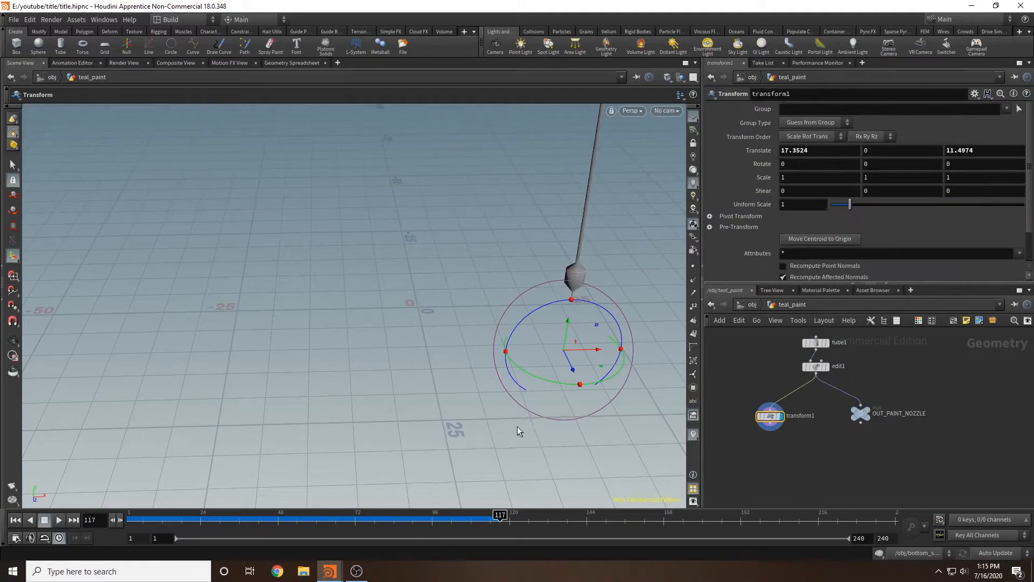
left_click(753, 306)
left_click(857, 343)
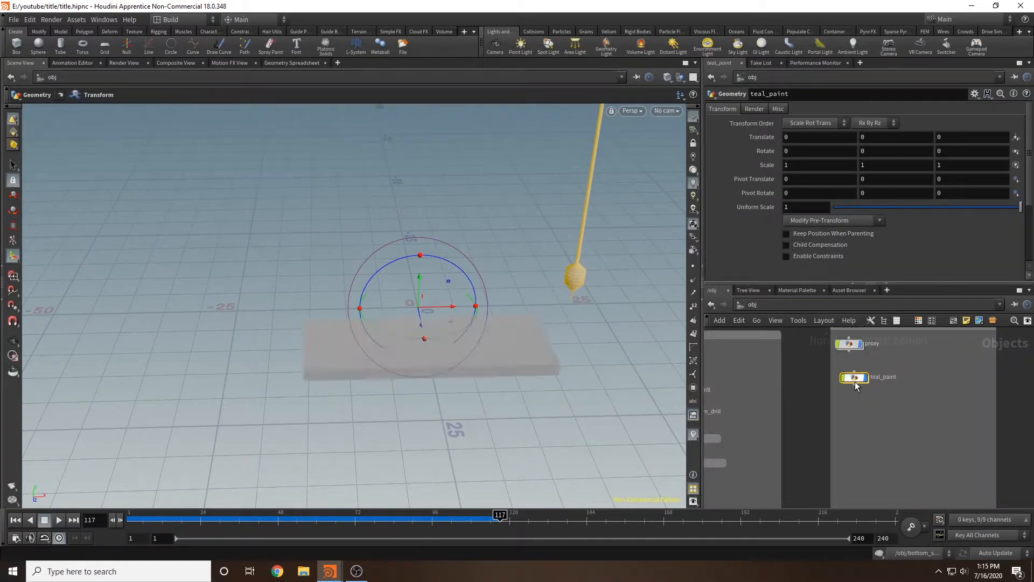
double_click(855, 376)
Keyframe the nozzle transform's Translate Y at 15 on frame 114.
left_click_drag(538, 383, 524, 378)
right_click_drag(521, 301, 508, 328)
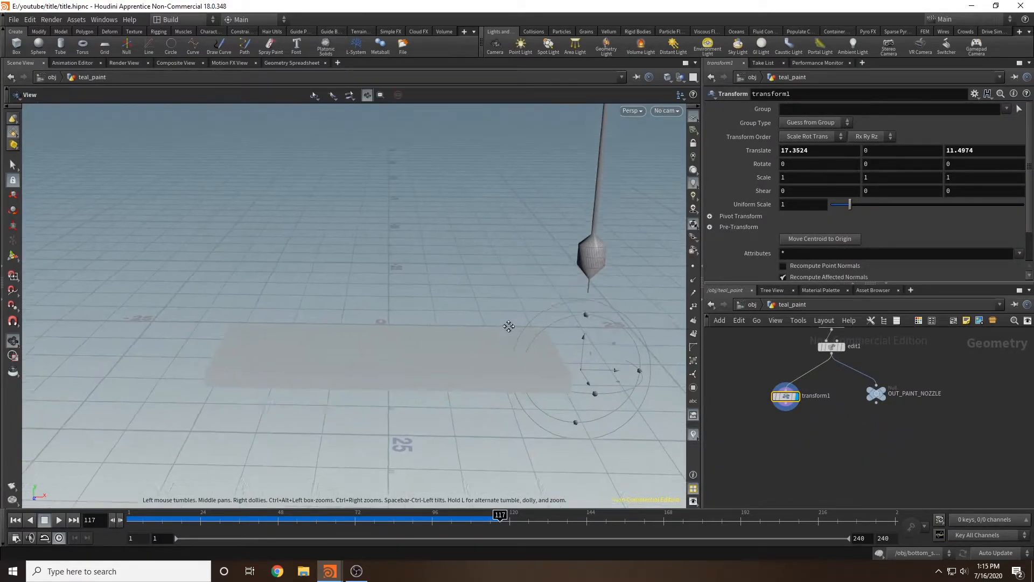
middle_click_drag(508, 328, 486, 287)
left_click(490, 528)
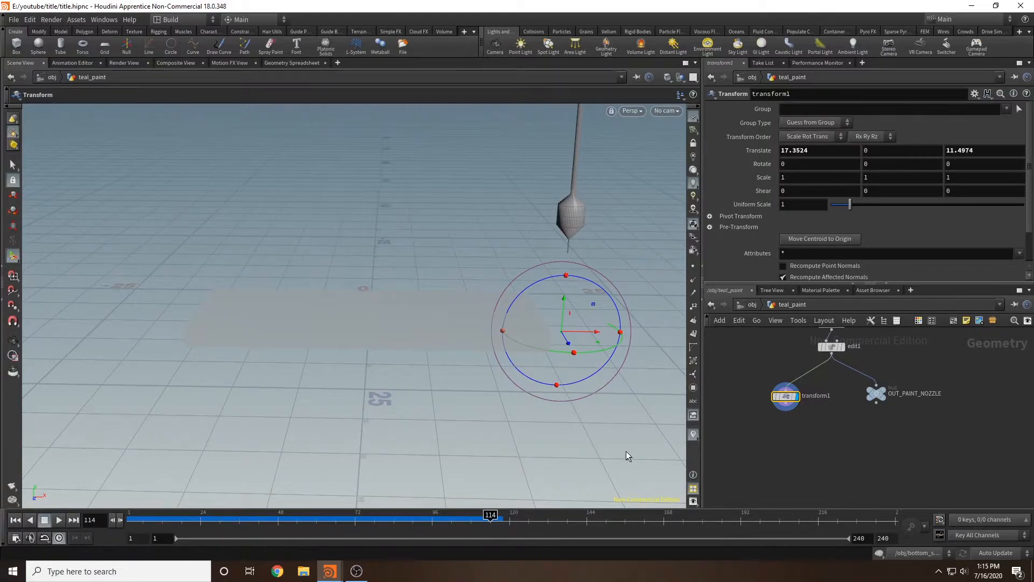
left_click(888, 150)
type("15")
key("Return")
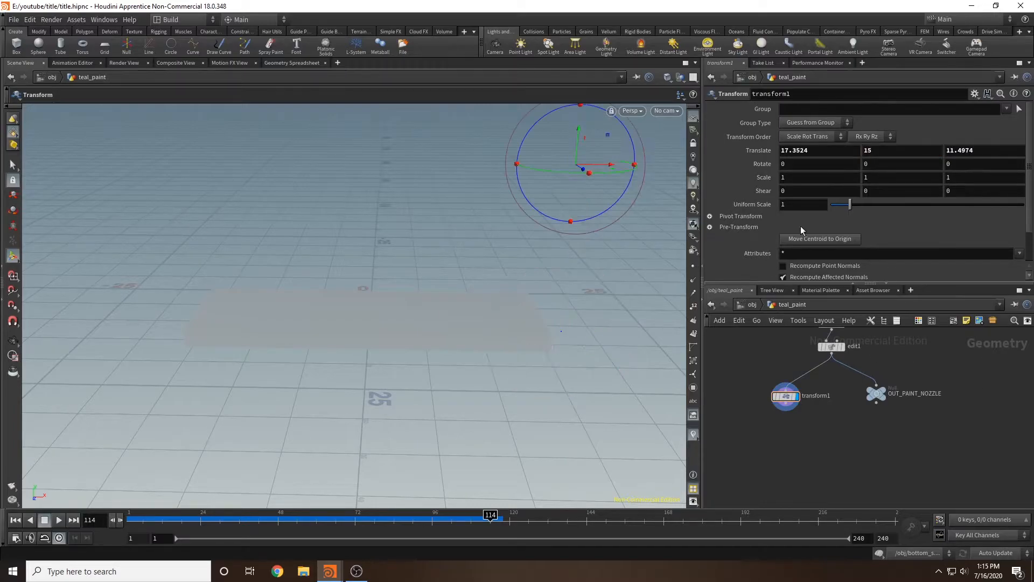
left_click(883, 151, "alt")
Keyframe the nozzle transform's Translate Y at 0 on frame 120.
left_click(510, 520)
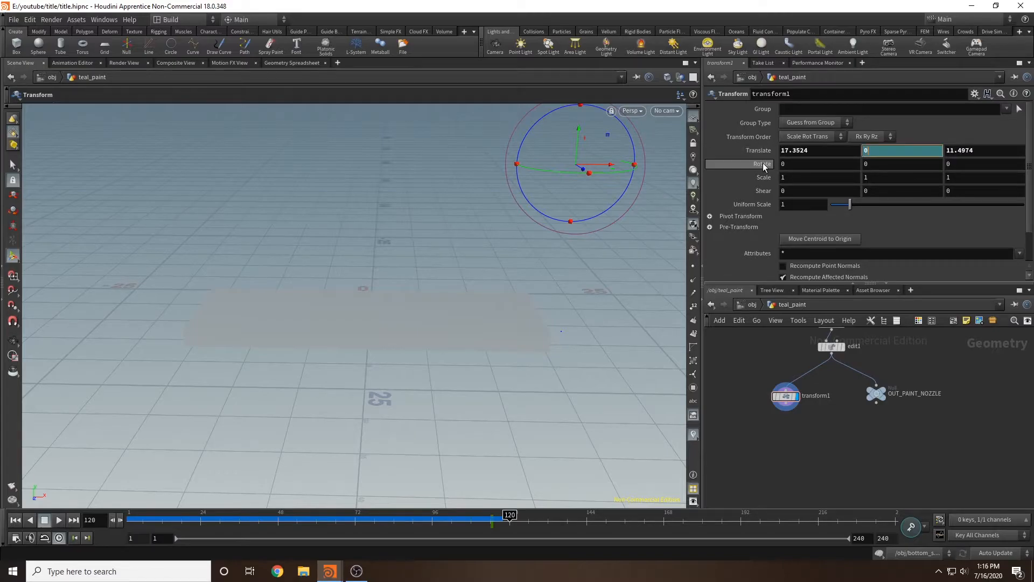
double_click(904, 150)
type("0")
key("Return")
left_click_drag(397, 203, 423, 203, "alt")
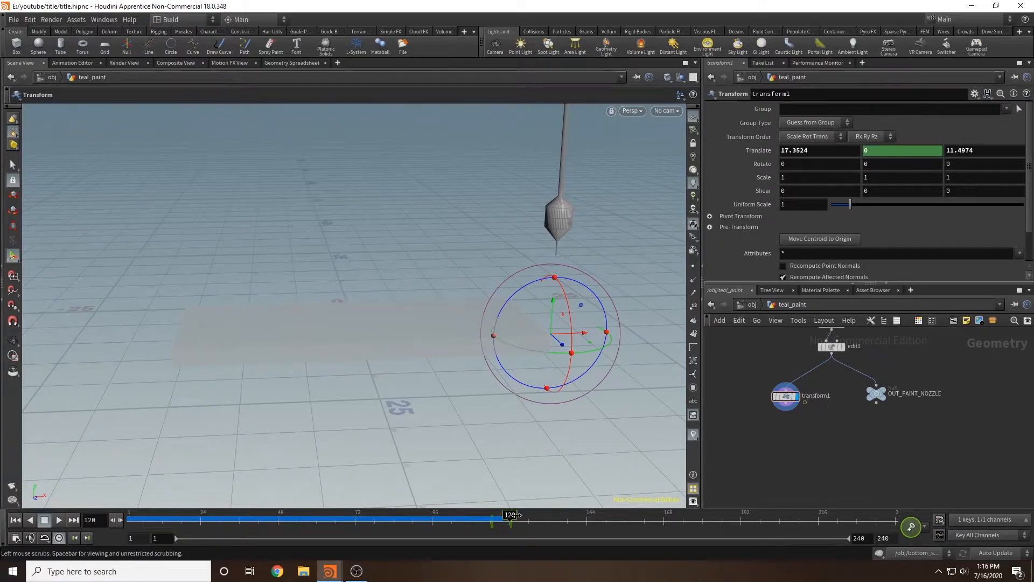
Keyframe the nozzle transform's Translate Y at 0 on frame 150 and at 15 on frame 156.
left_click_drag(514, 515, 614, 539)
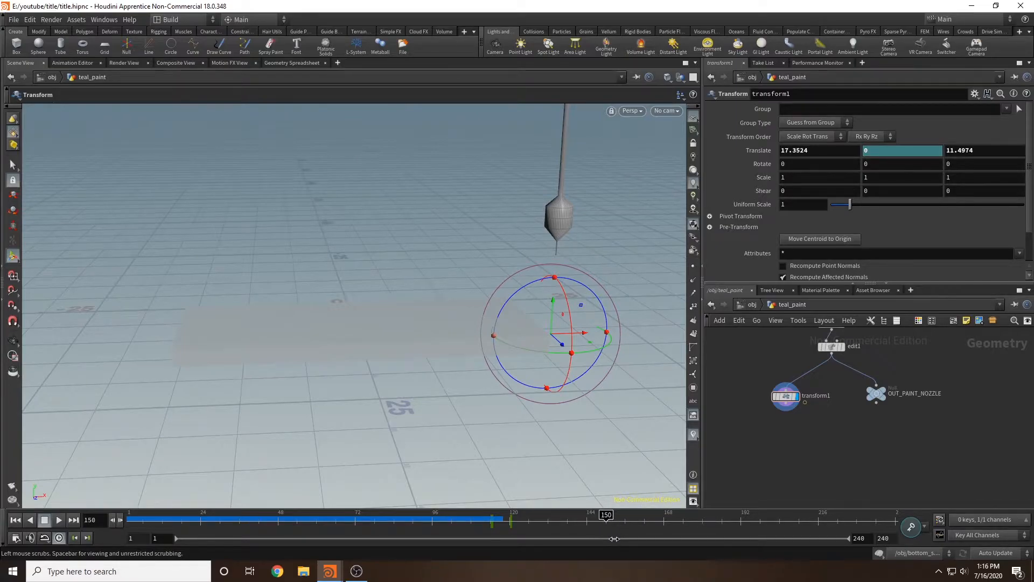
left_click(896, 154, "alt")
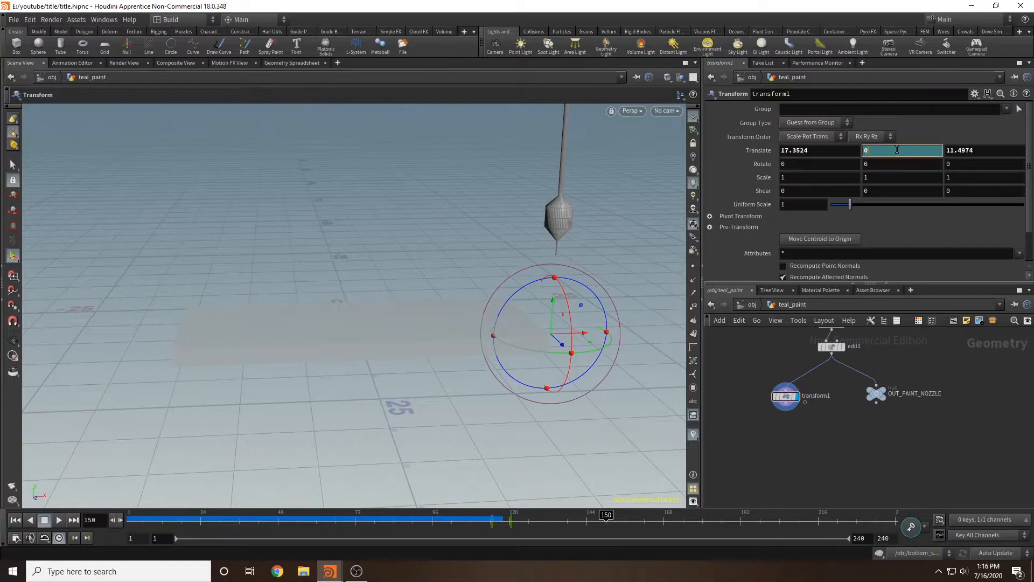
left_click(625, 523)
left_click(882, 149)
type("15")
key("Return")
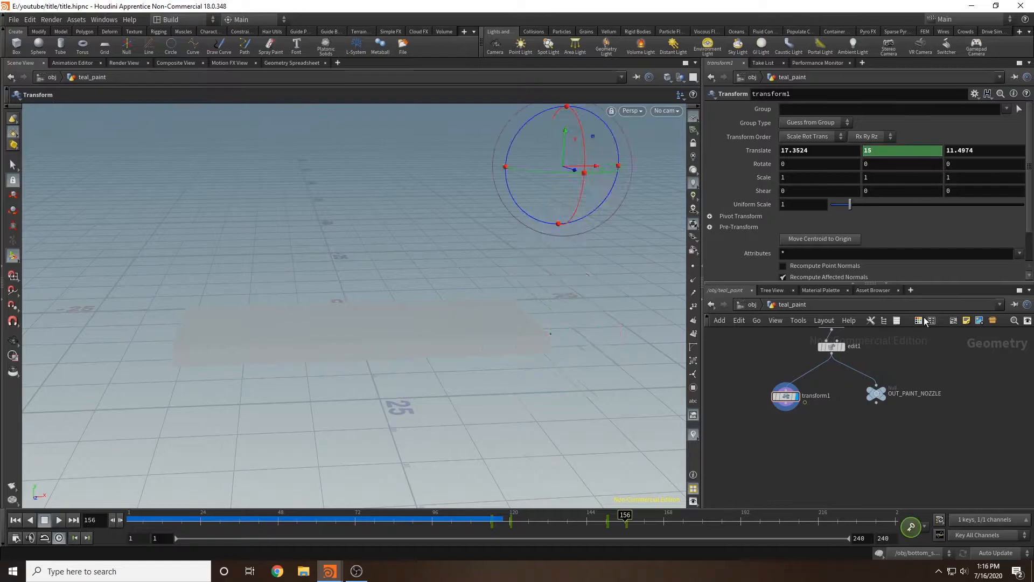
Play back the animation to check the nozzle's vertical movement beside the proxy box.
left_click_drag(610, 377, 527, 409, "alt")
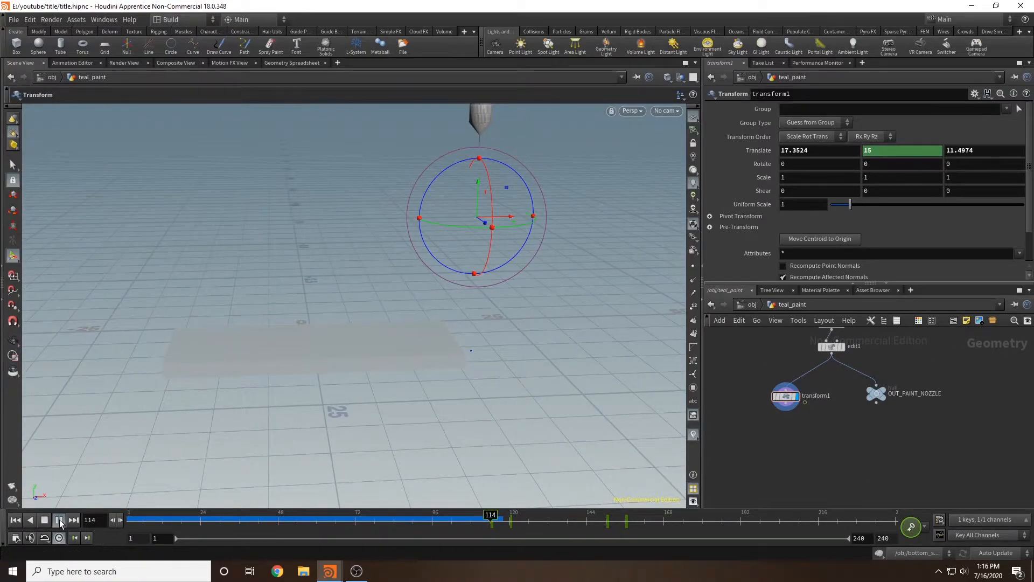
left_click(59, 519)
left_click(59, 519)
Keyframe the nozzle transform's Translate X at 17.3524 on frame 120.
left_click(512, 519)
left_click(509, 519)
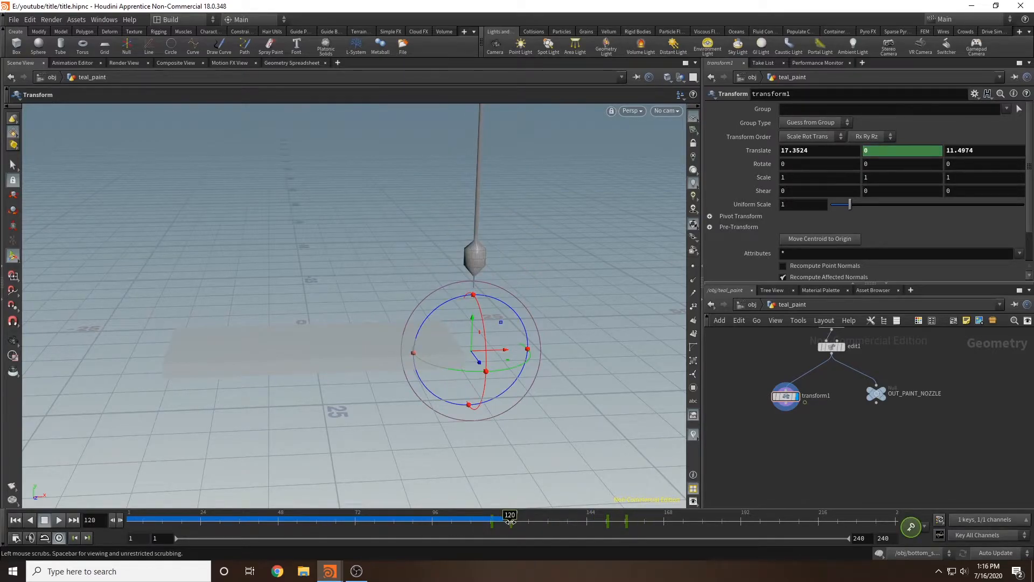
left_click_drag(510, 355, 527, 346, "alt")
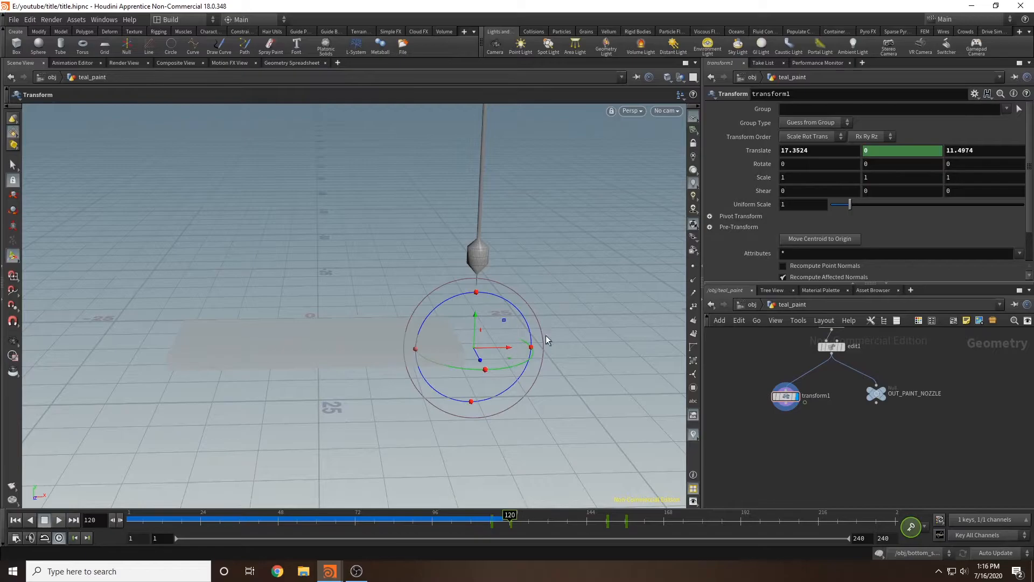
left_click_drag(557, 290, 597, 290, "alt")
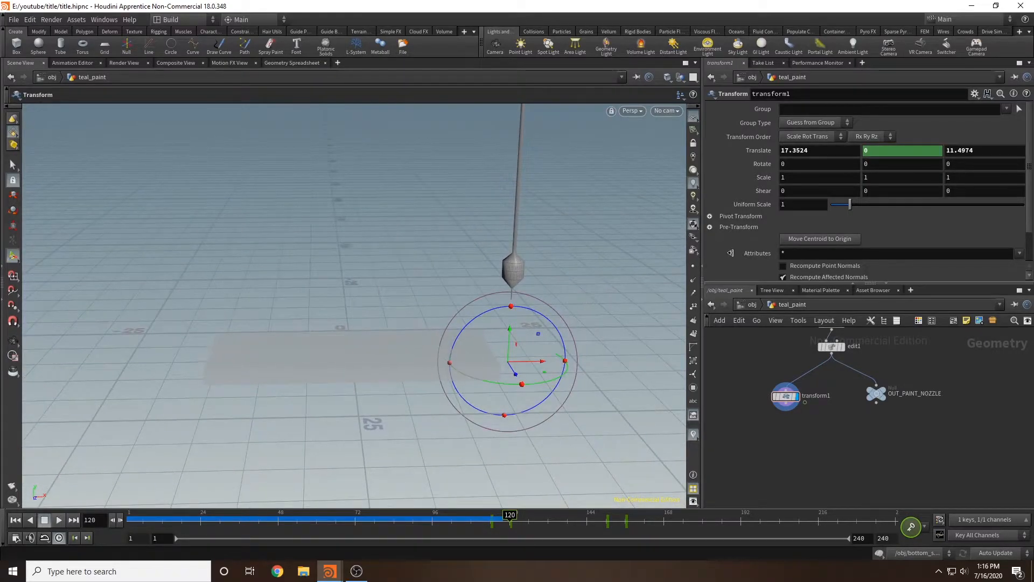
left_click(827, 150, "alt")
left_click_drag(504, 180, 523, 434, "alt")
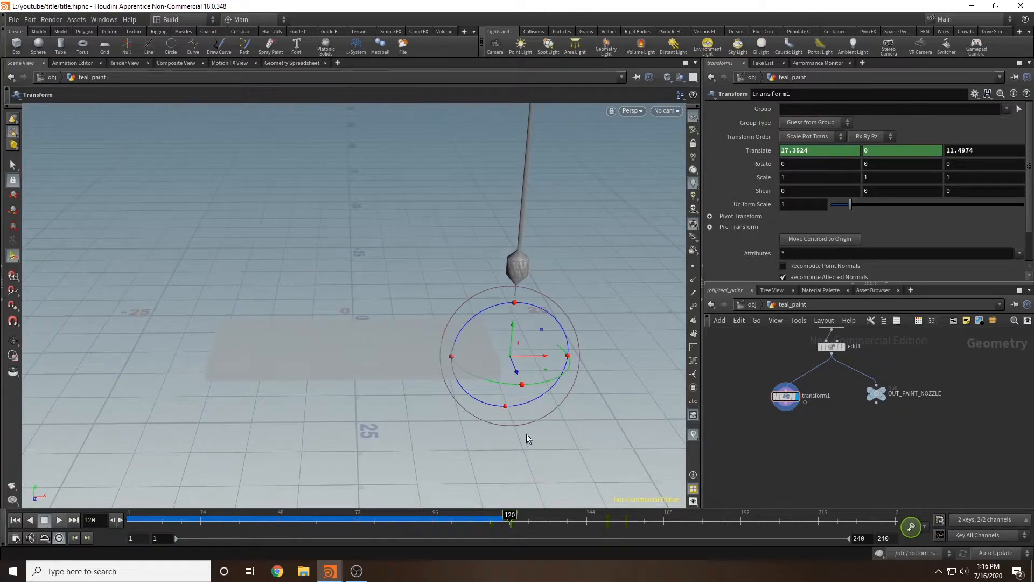
On frame 150, move the nozzle across the proxy box to -17.301 in X and keyframe Translate X.
left_click(608, 526)
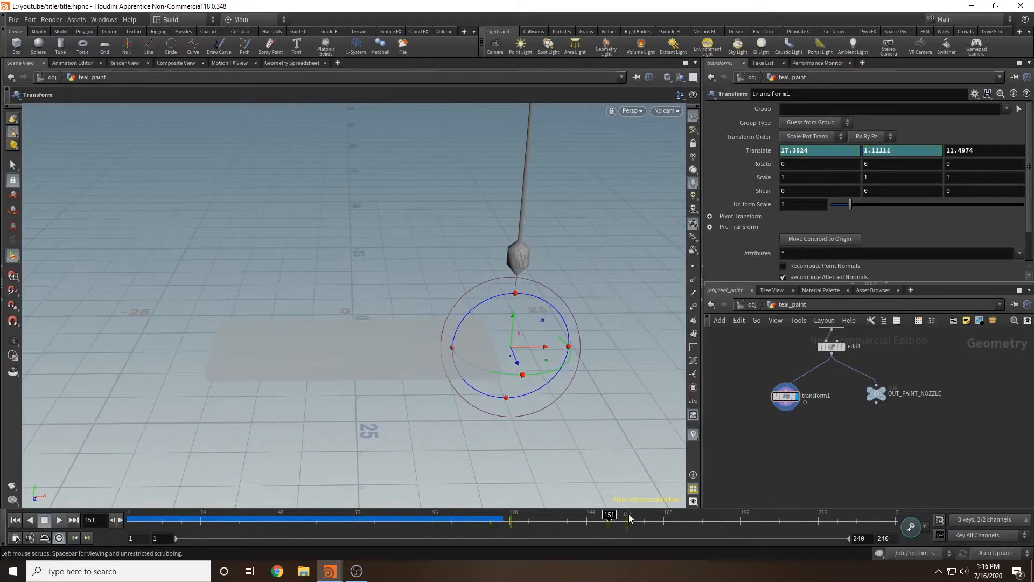
left_click(112, 520)
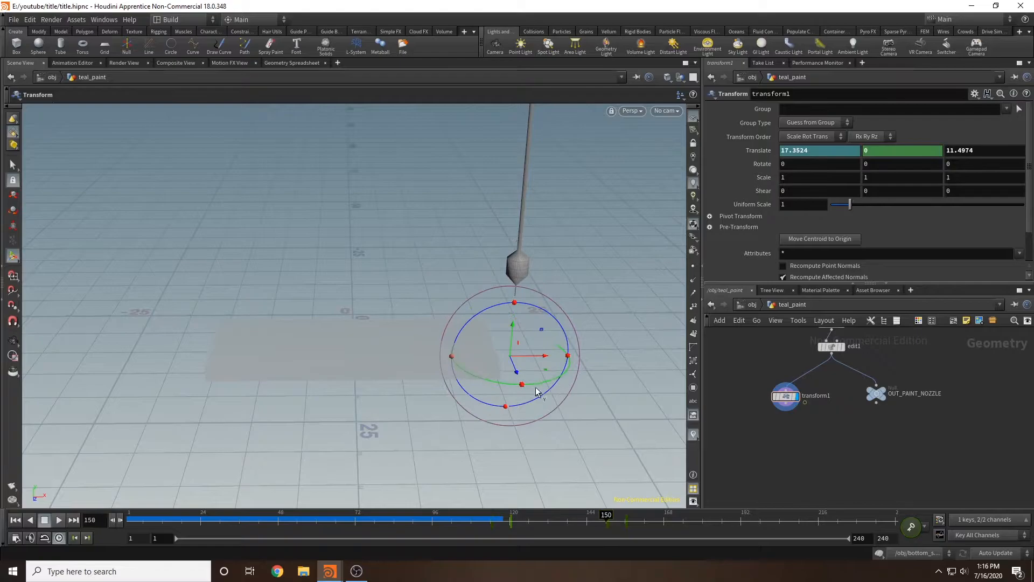
left_click_drag(548, 364, 231, 370)
key("r")
left_click_drag(307, 399, 468, 415, "alt")
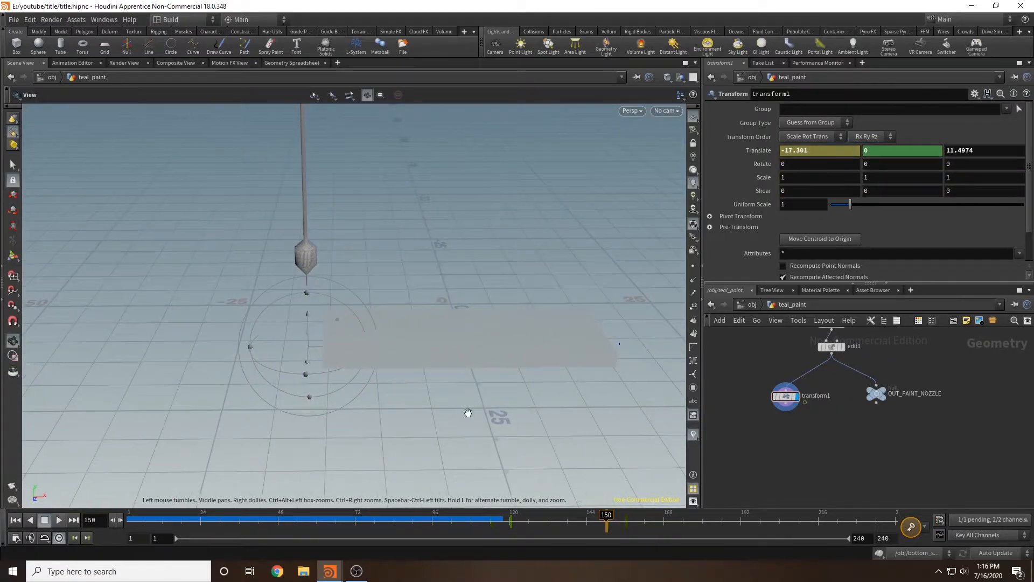
left_click(822, 151, "alt")
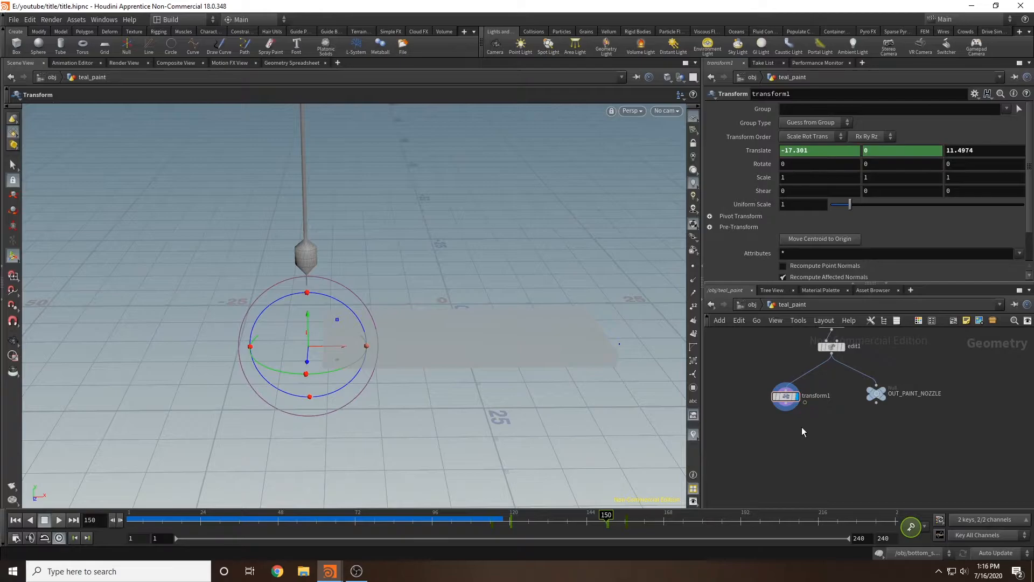
Play back the nozzle's descent, sweep along the proxy box and rise.
left_click(488, 523)
left_click(58, 520)
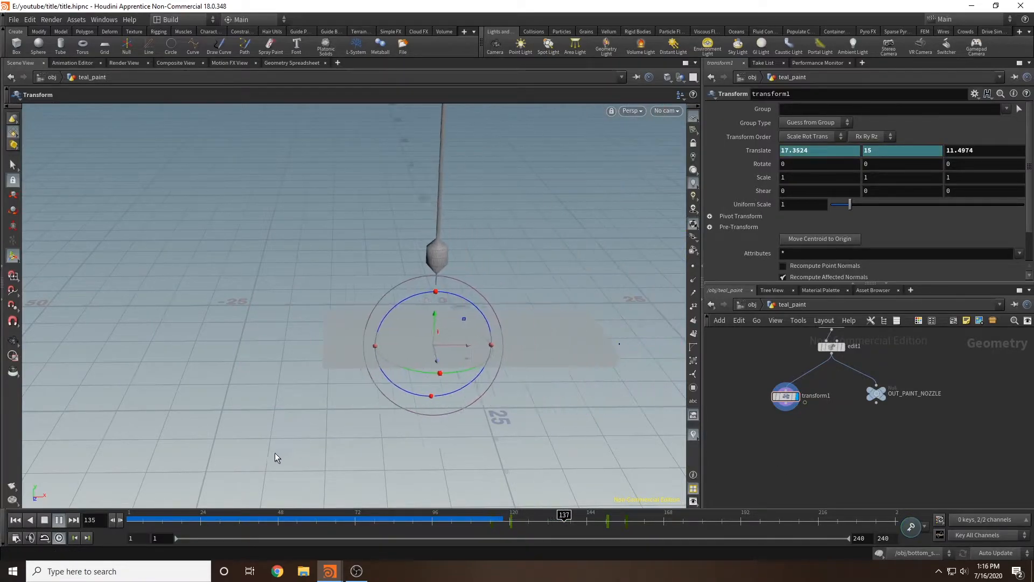
left_click(59, 520)
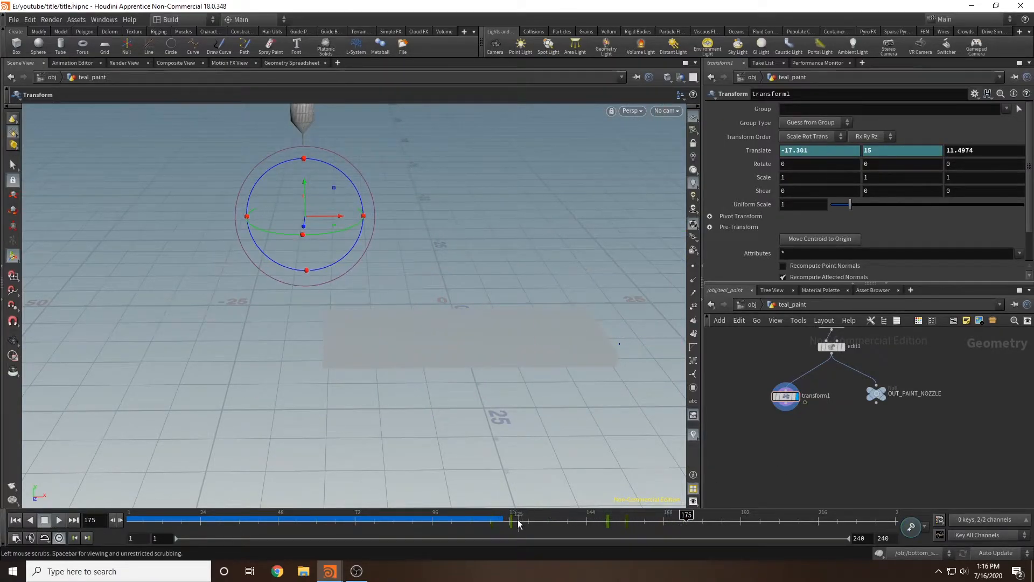
Go to frame 126 and examine the nozzle's path over the proxy box from several angles.
left_click(494, 519)
left_click_drag(570, 414, 528, 518)
left_click(526, 520)
left_click_drag(549, 393, 535, 251)
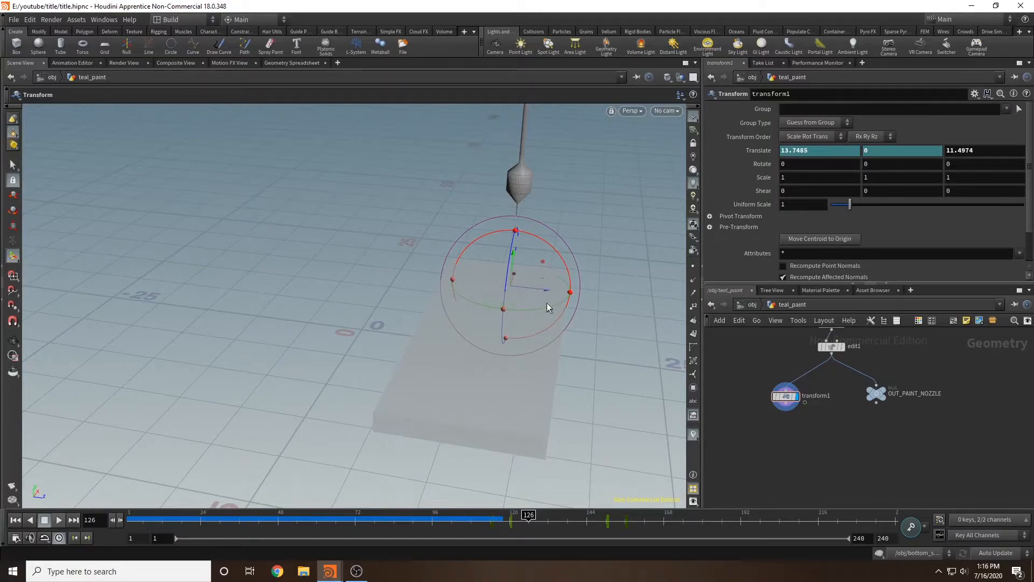
left_click_drag(409, 335, 525, 180)
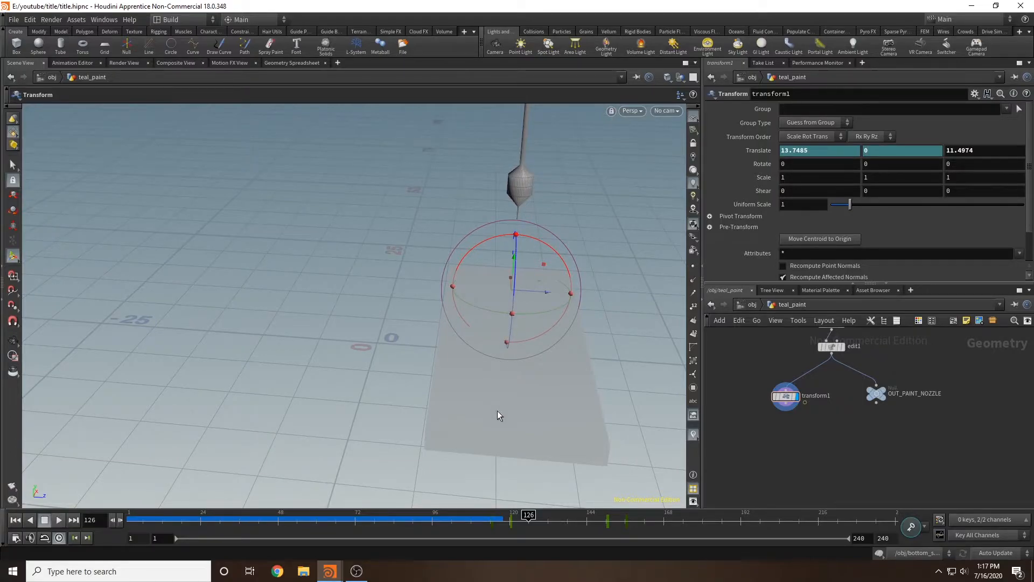
key("Escape")
left_click_drag(669, 374, 534, 302)
key("Return")
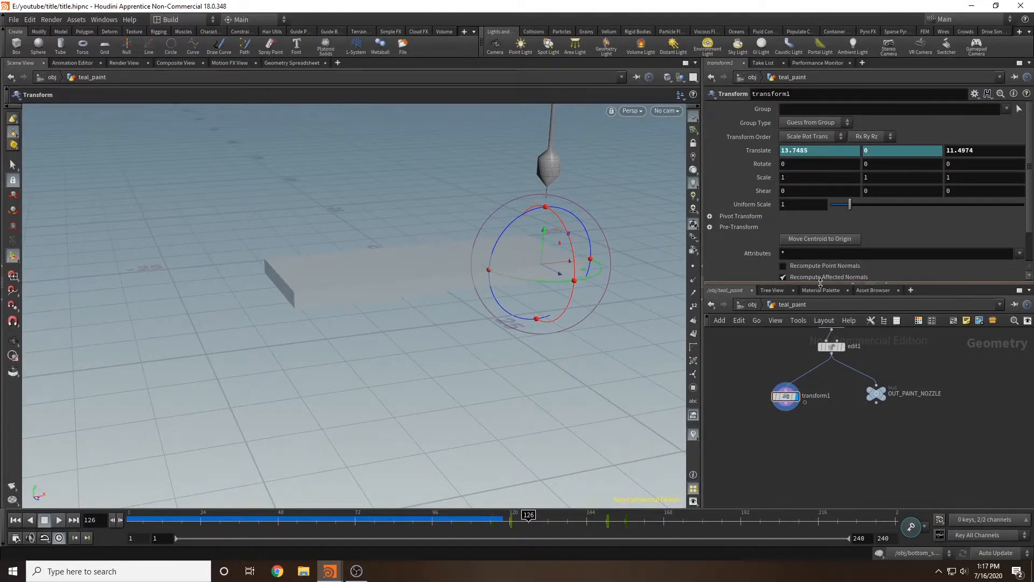
key("Escape")
left_click_drag(619, 284, 375, 245)
key("Return")
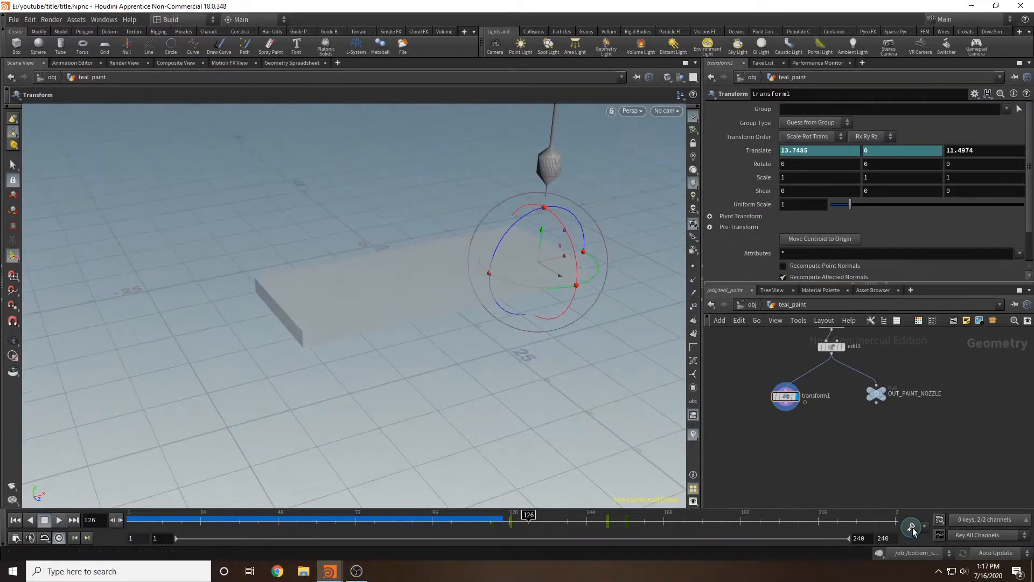
In the Animation Editor, make the Translate X curve linear between frames 120 and 150, and close the editor.
left_click(758, 150)
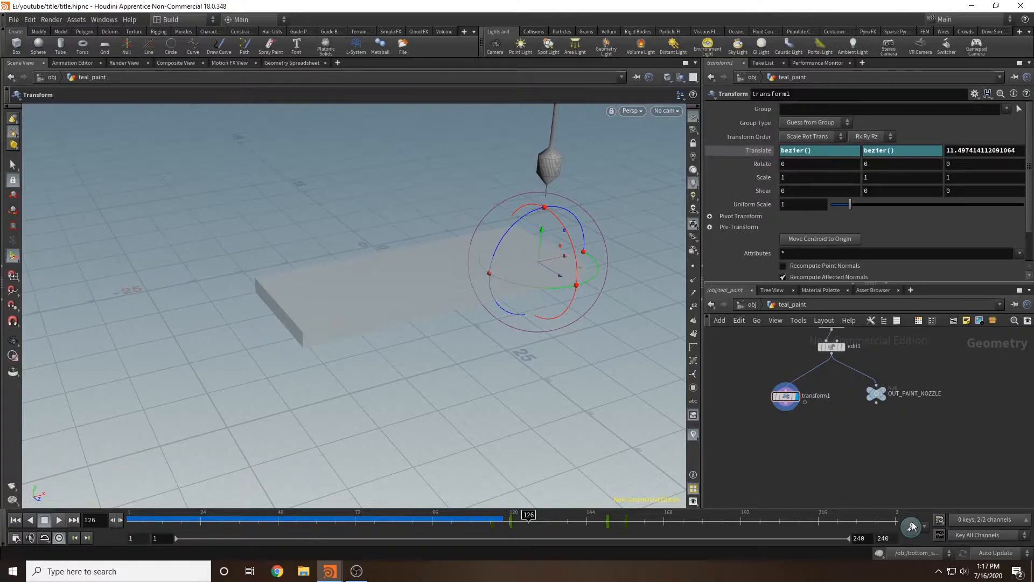
left_click(940, 536)
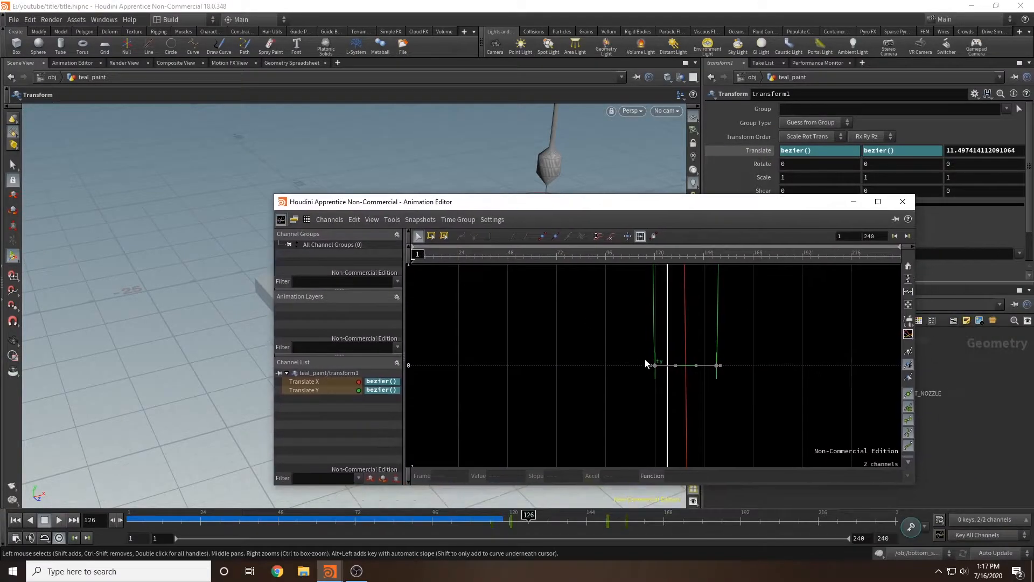
key("h")
left_click(478, 287)
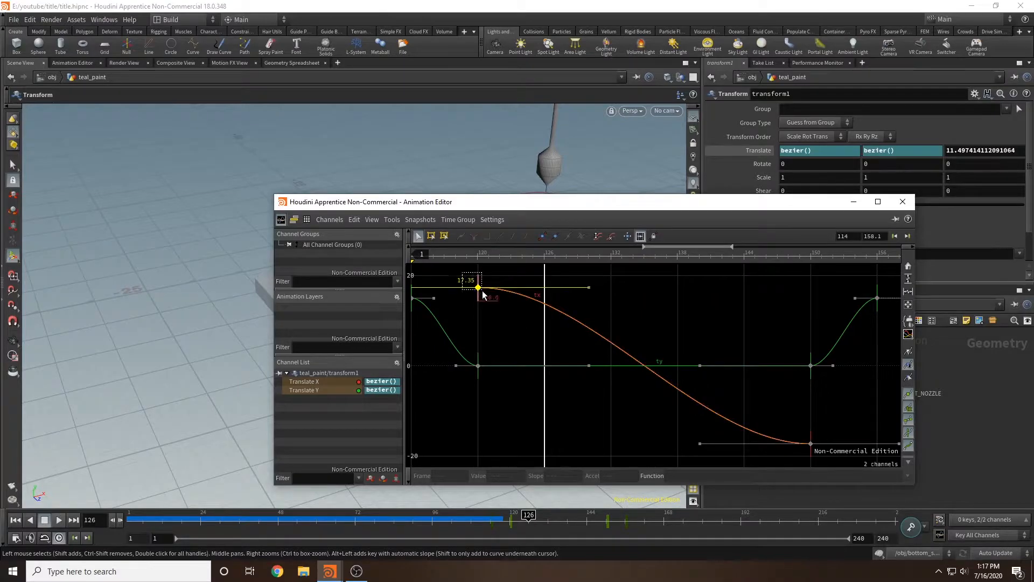
middle_click_drag(687, 319, 663, 302)
left_click_drag(762, 400, 798, 440)
left_click(500, 237)
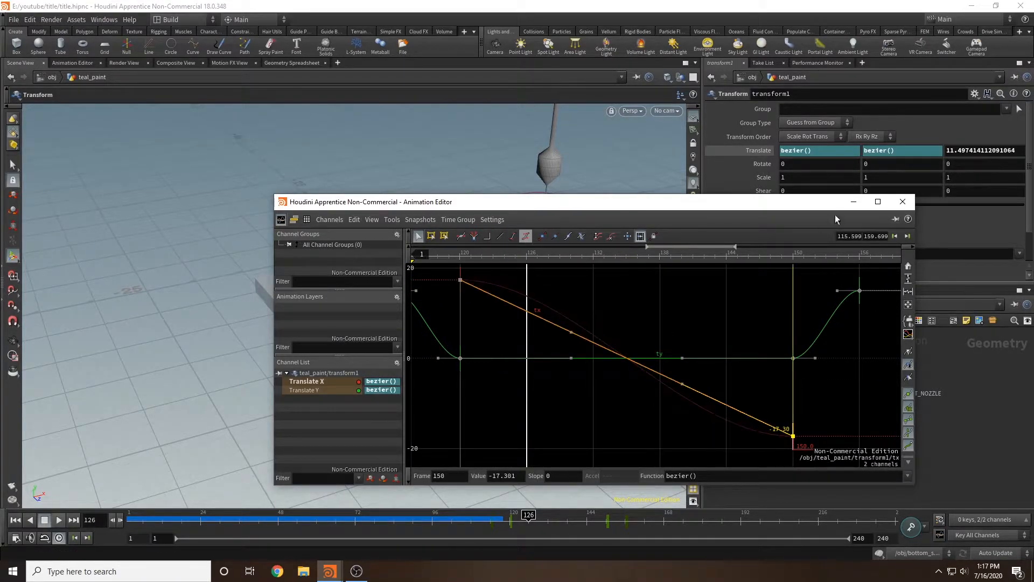
left_click(903, 202)
Go back to frame 120 and examine the nozzle's position across the proxy box's width from the box's end.
left_click_drag(605, 175, 473, 210, "alt")
mouse_move(518, 523)
left_mouse_down()
mouse_move(603, 524)
mouse_move(510, 522)
left_mouse_up()
key("Escape")
left_click_drag(533, 394, 560, 392)
key("Return")
left_click_drag(233, 329, 60, 471, "alt")
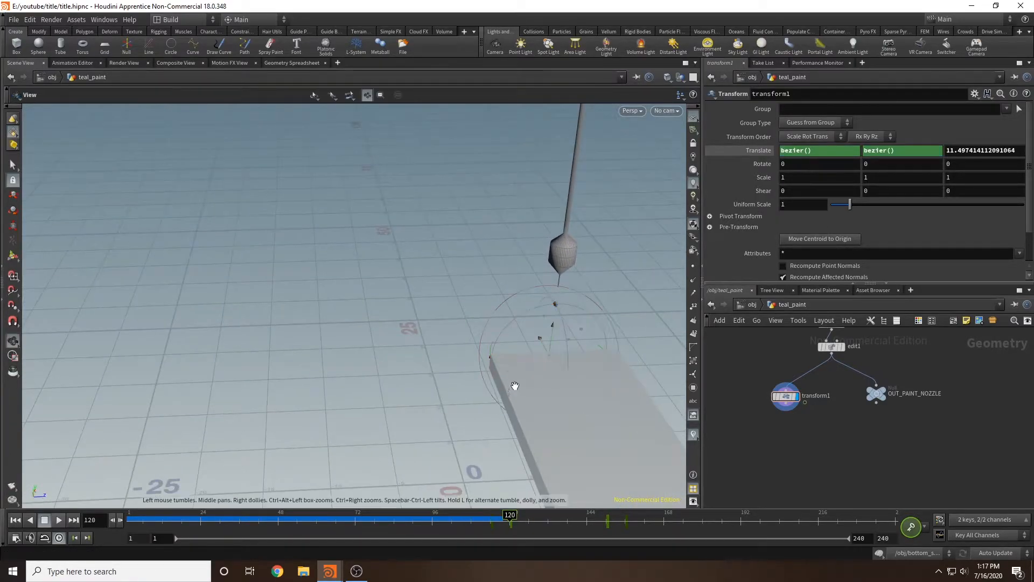
left_click_drag(515, 385, 348, 275, "alt")
left_click_drag(460, 388, 535, 299, "alt")
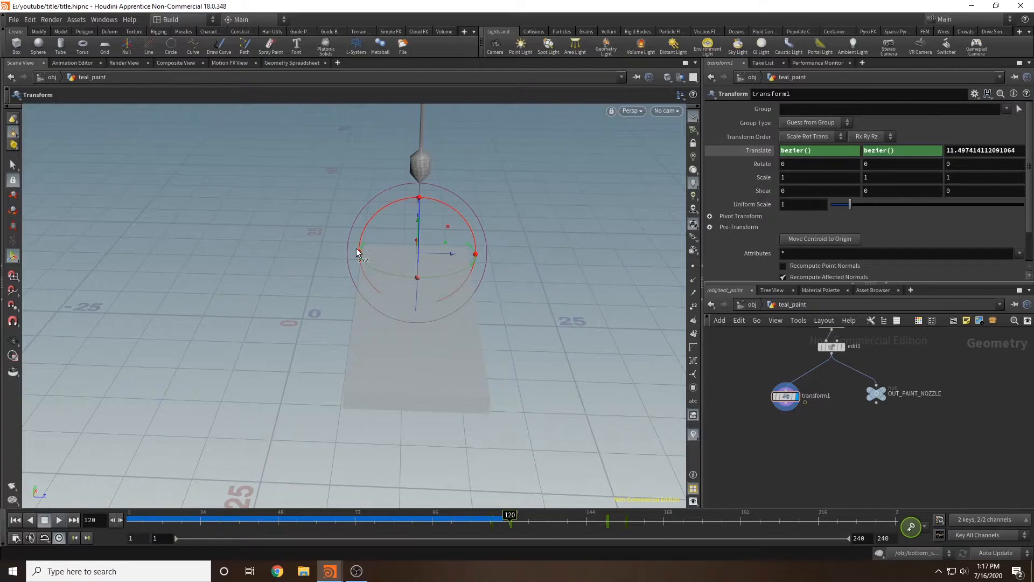
Switch to Paint and pencil a horizontal axis line with the labels 1 above it and -1 below it.
left_click(121, 572)
type("paint")
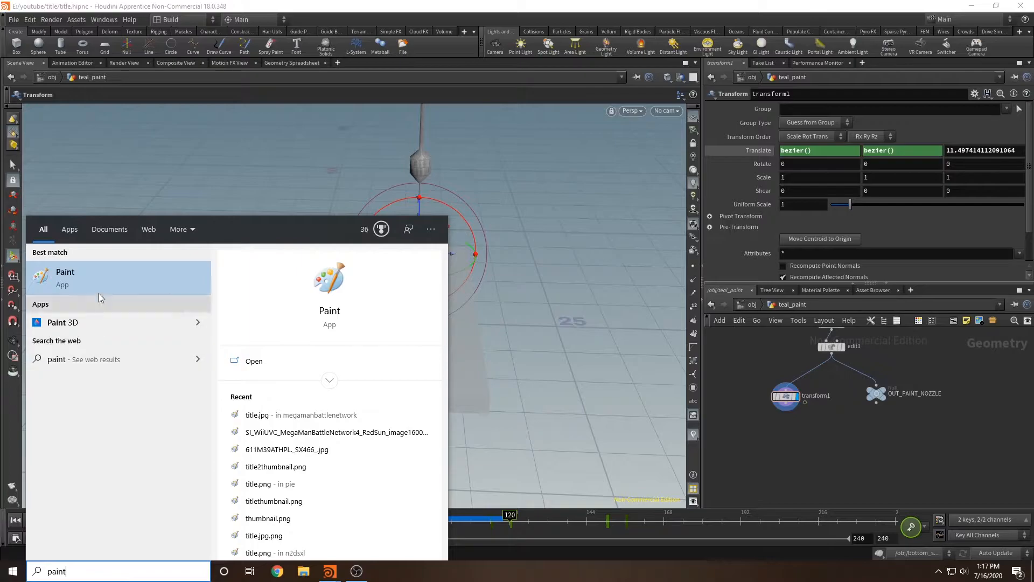
left_click(103, 283)
left_click(380, 93)
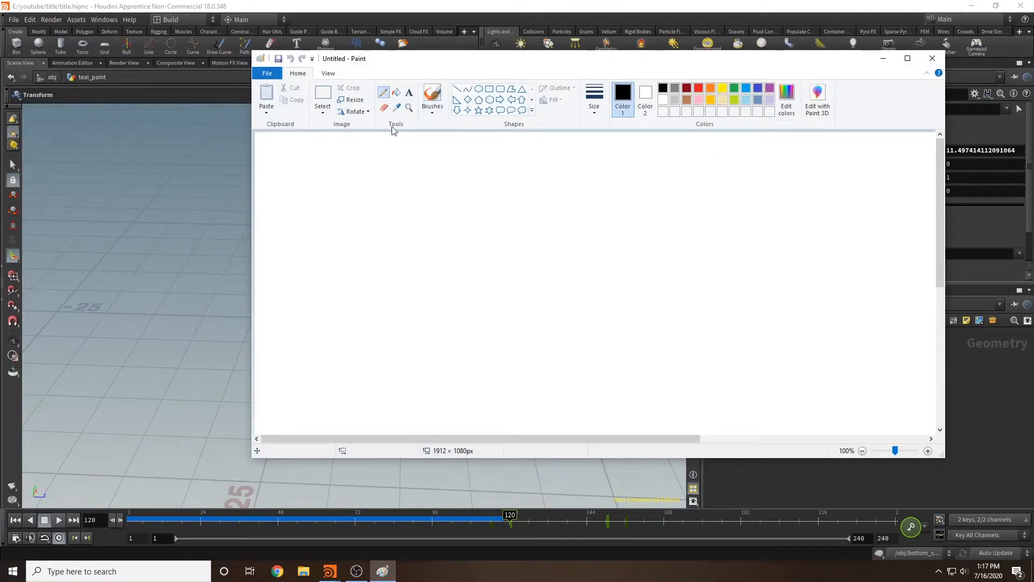
left_click_drag(351, 288, 886, 287)
left_click_drag(339, 165, 342, 183)
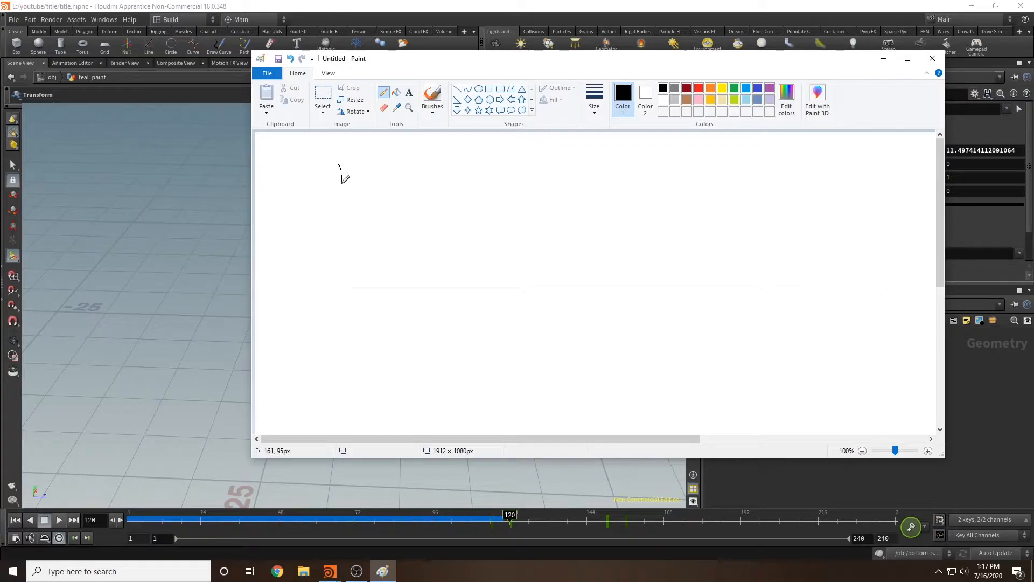
left_click_drag(297, 368, 343, 382)
Write Sine above the sketch, add an arrow below it, and draw a wave oscillating between 1 and -1.
mouse_move(468, 146)
left_mouse_down()
mouse_move(454, 171)
mouse_move(494, 157)
mouse_move(514, 167)
left_mouse_up()
mouse_move(348, 417)
left_mouse_down("shift")
mouse_move(851, 418)
mouse_move(835, 433)
left_mouse_up("shift")
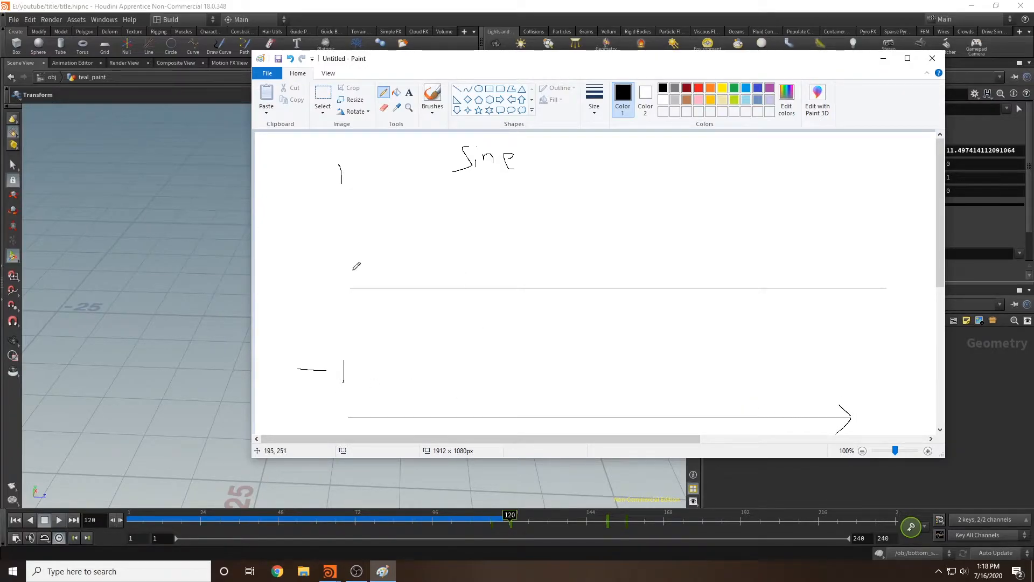
mouse_move(351, 285)
left_mouse_down()
mouse_move(364, 223)
mouse_move(401, 184)
mouse_move(431, 227)
mouse_move(427, 325)
mouse_move(464, 369)
mouse_move(498, 255)
mouse_move(536, 186)
mouse_move(568, 265)
mouse_move(590, 370)
mouse_move(641, 295)
mouse_move(683, 184)
mouse_move(760, 299)
mouse_move(769, 353)
left_mouse_up()
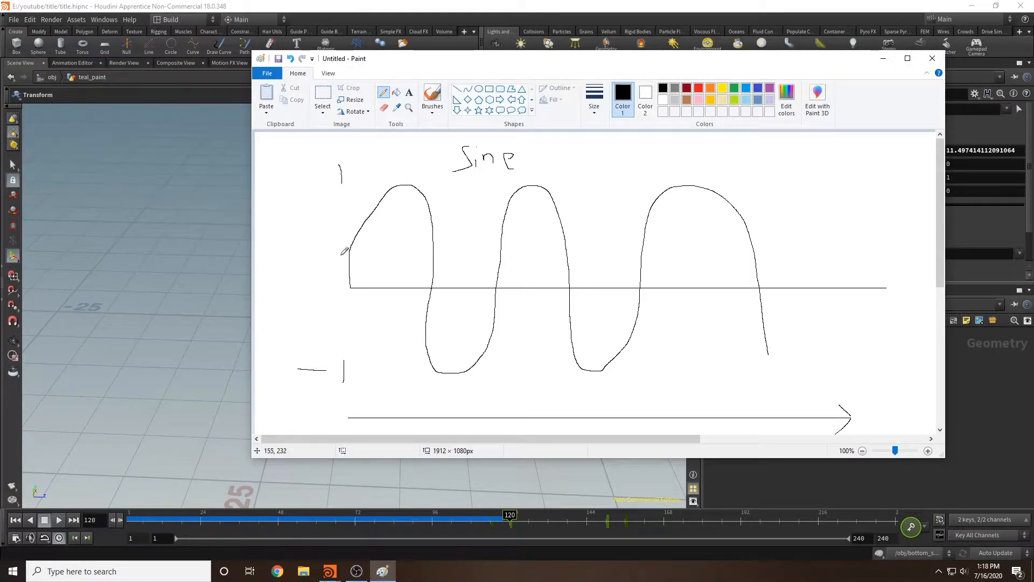
Switch back to Houdini and set the nozzle transform's Translate Z to the expression sin($F).
left_click(621, 5)
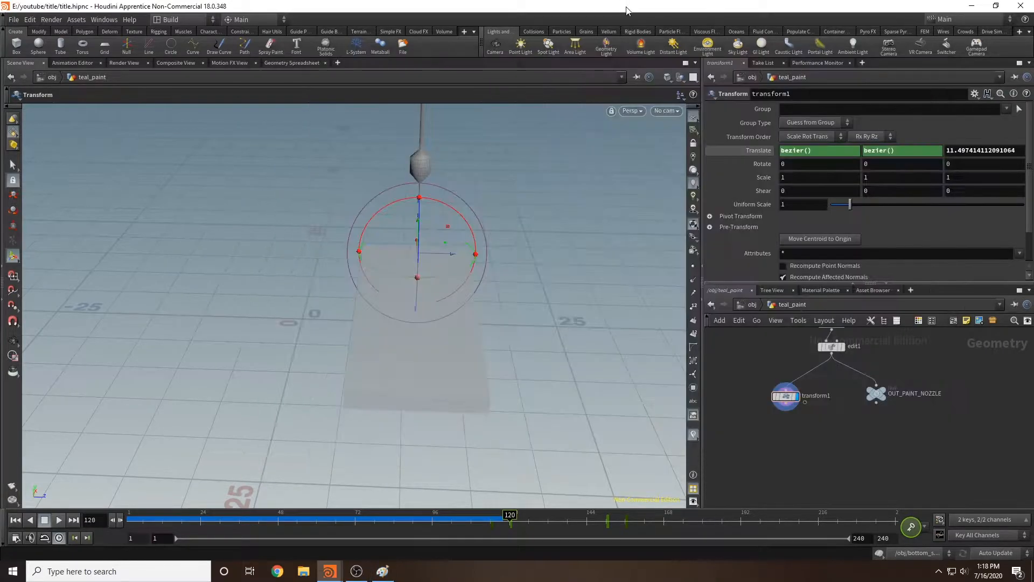
left_click(1022, 150)
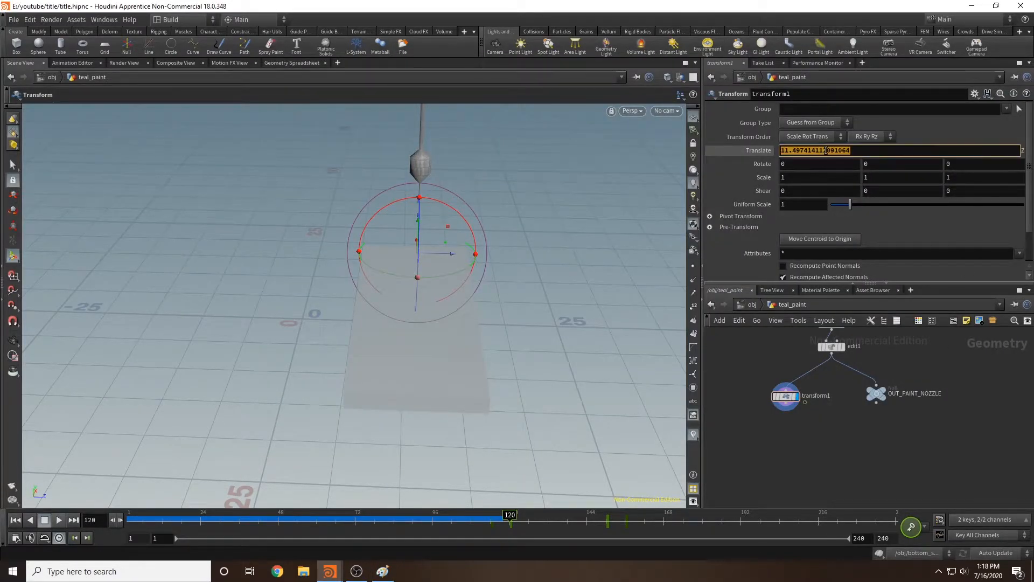
type("sin(")
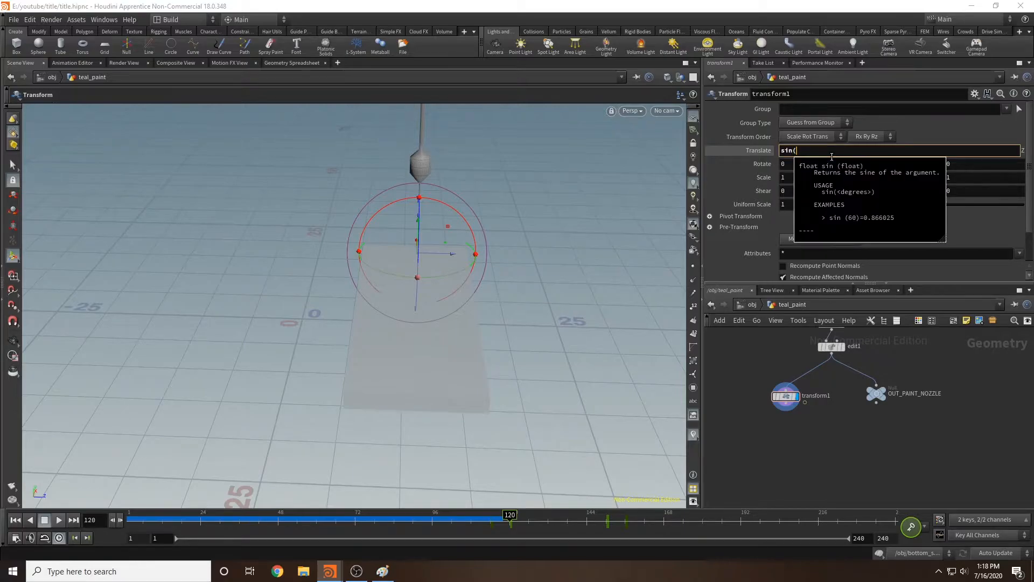
type("$F)")
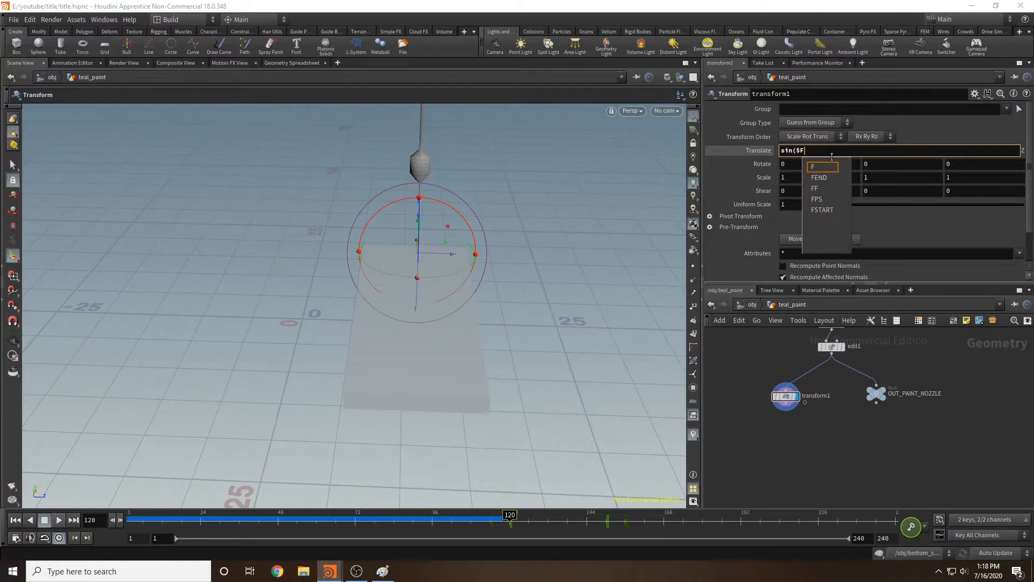
key("Return")
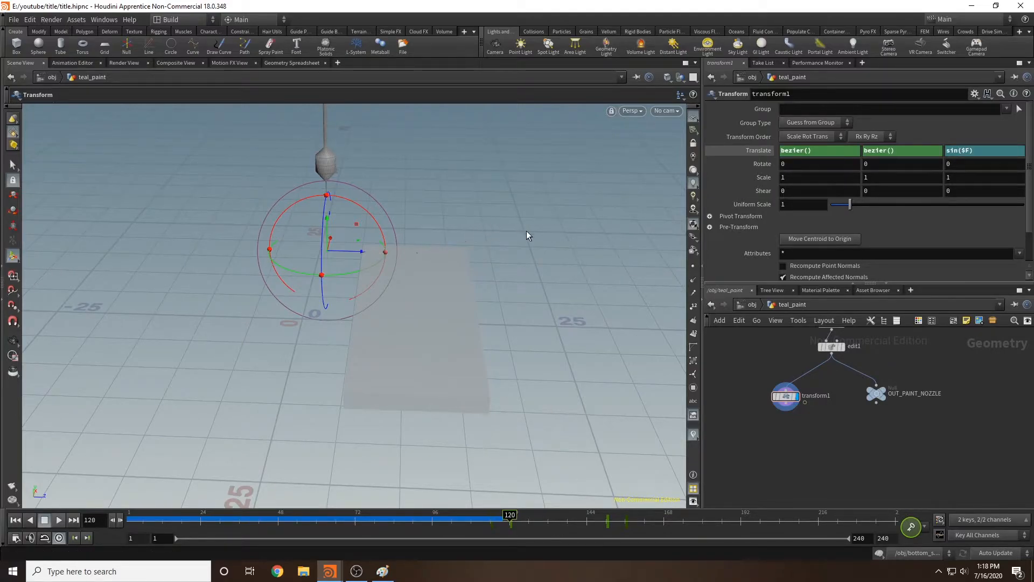
scroll(526, 230, "down", 3)
left_click_drag(525, 231, 523, 237, "alt")
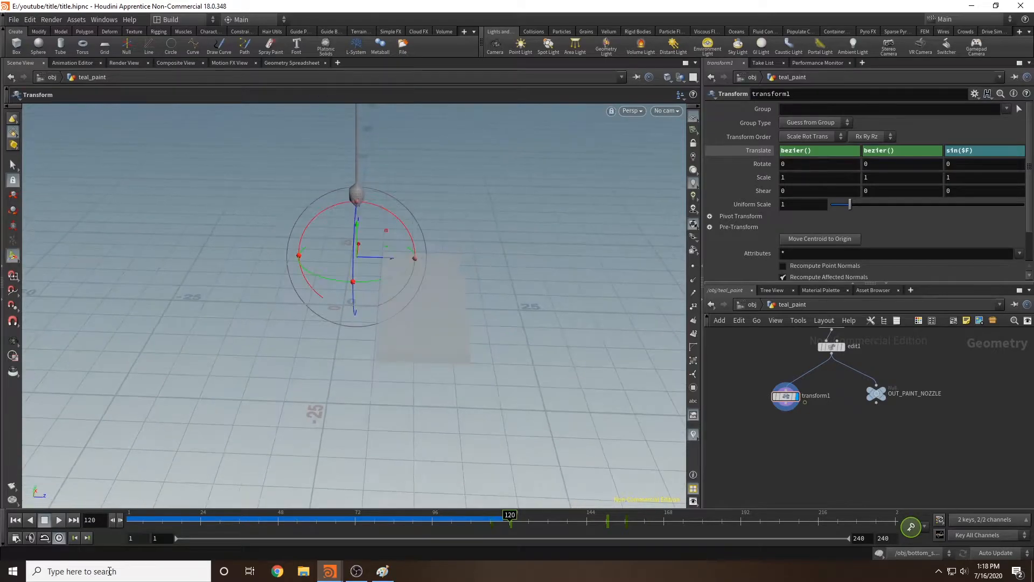
Change the nozzle transform's Translate Z expression to sin($F*40) and play back the side-to-side motion.
left_click(60, 520)
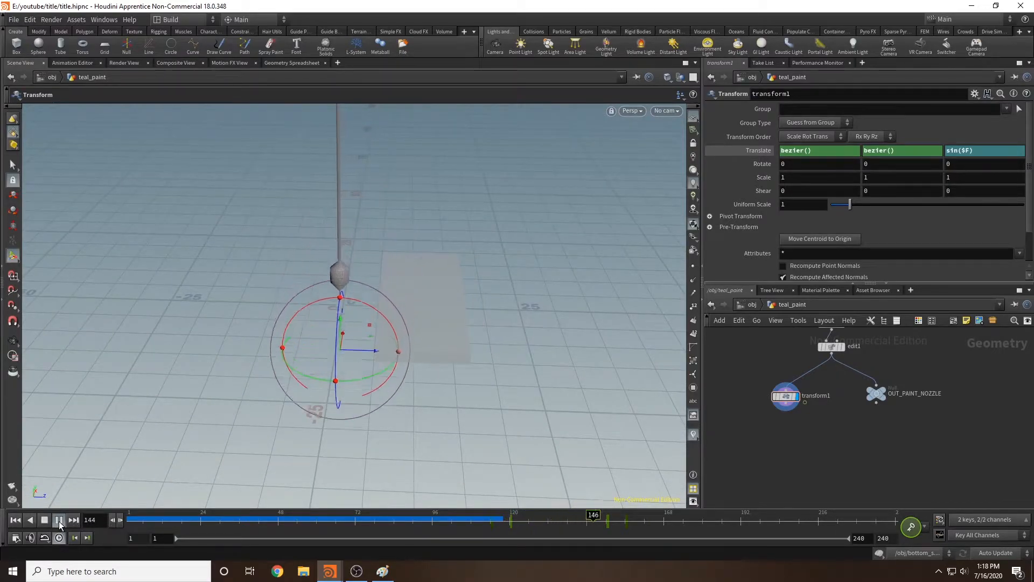
left_click(59, 520)
left_click_drag(496, 527, 579, 518)
left_click_drag(538, 280, 431, 291, "alt")
left_click(968, 151)
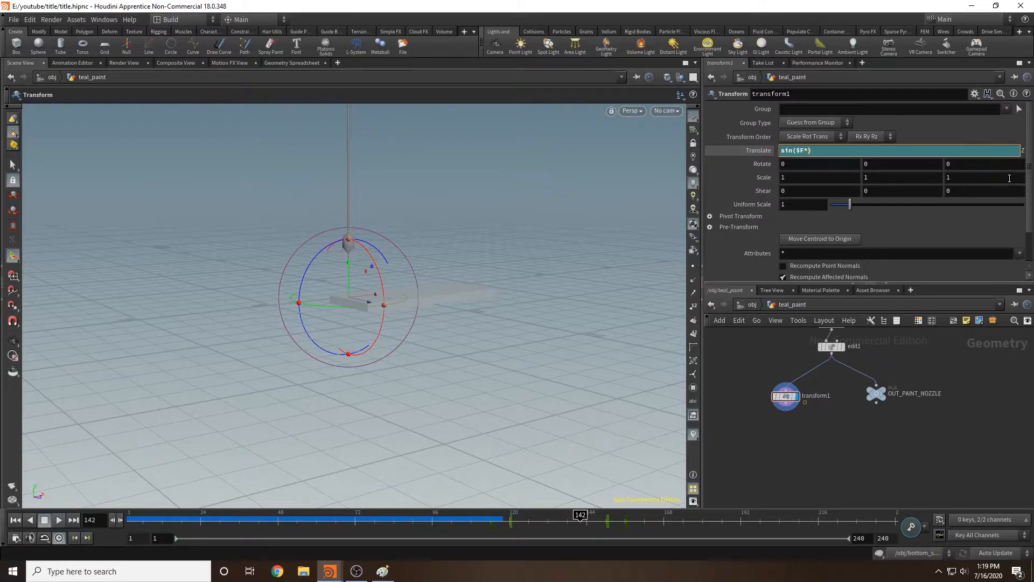
key("Return")
left_click_drag(477, 517, 506, 515)
left_click(58, 520)
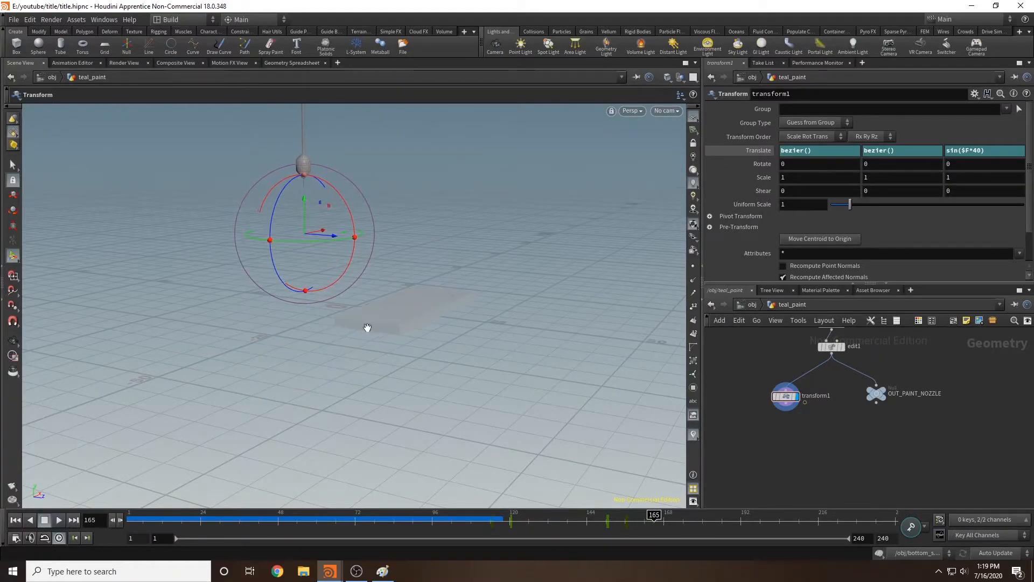
left_click(503, 516)
left_click_drag(502, 516, 599, 532)
Insert a Transform node between edit1 and transform1 and move the nozzle along Z over the middle of the proxy box.
middle_click_drag(760, 350, 762, 382)
key("Tab")
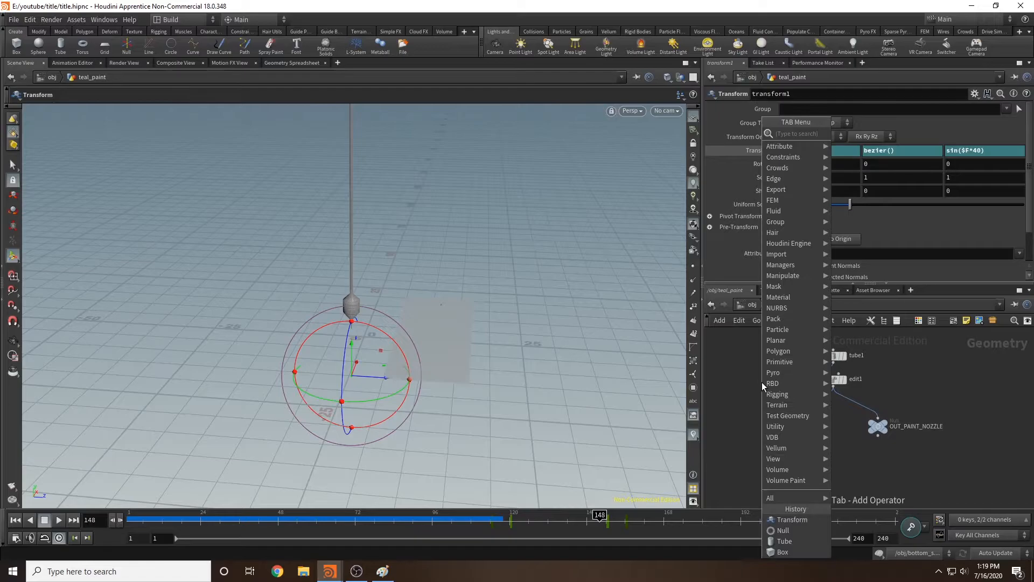
type("transf")
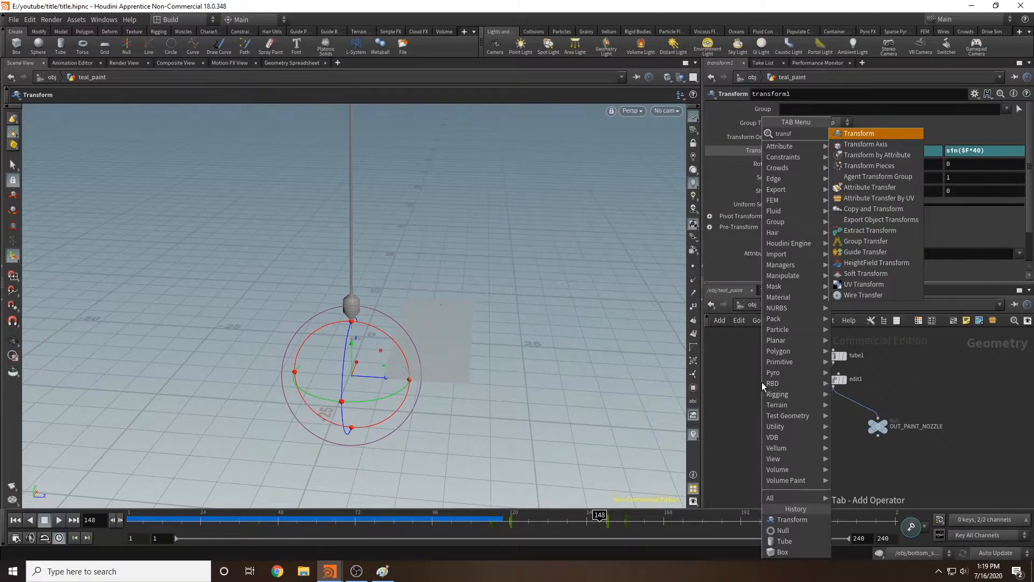
key("Return")
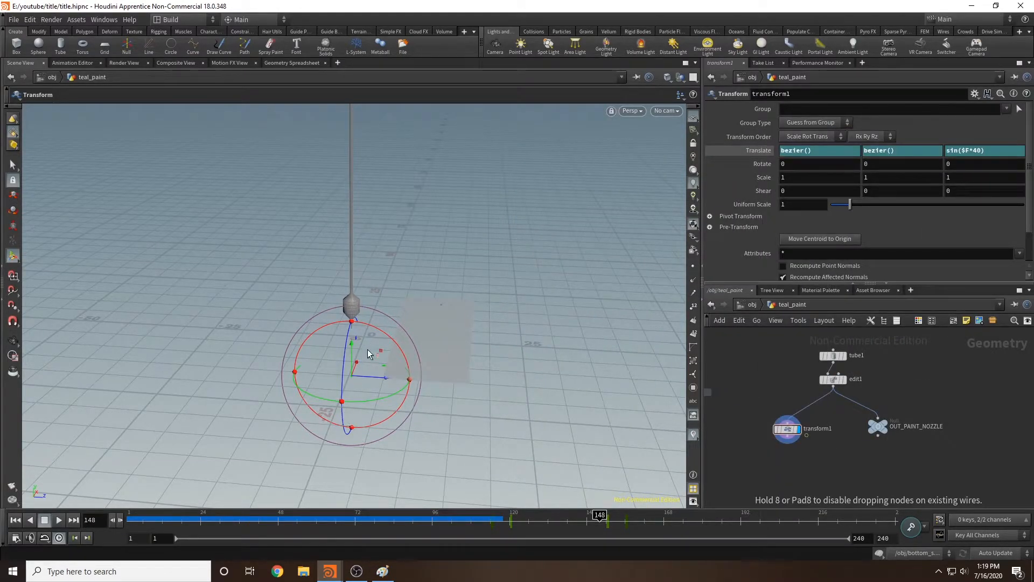
left_click(816, 407)
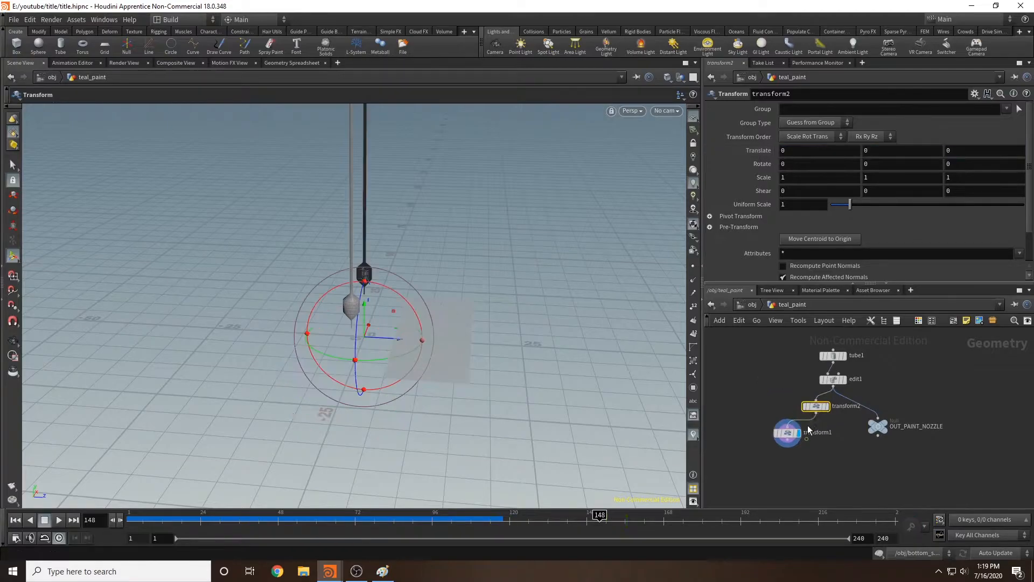
left_click_drag(388, 340, 450, 347)
left_click(509, 518)
mouse_move(510, 518)
left_mouse_down()
mouse_move(611, 534)
mouse_move(509, 534)
left_mouse_up()
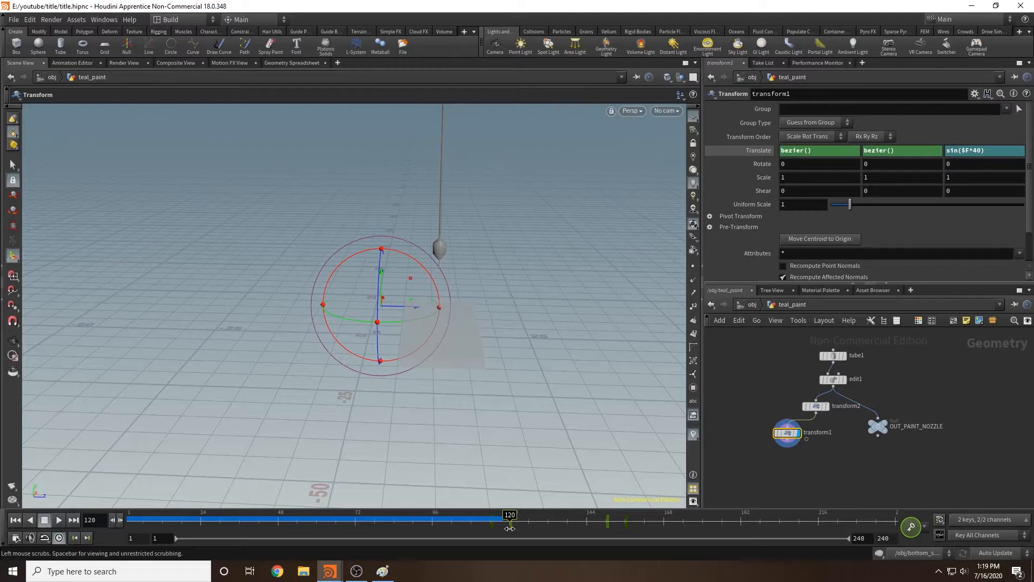
Switch to Paint, write sin($F*40) with an arrow under the 40, and mark one wave cycle with a horizontal arrow labelled 40*.
left_click(382, 571)
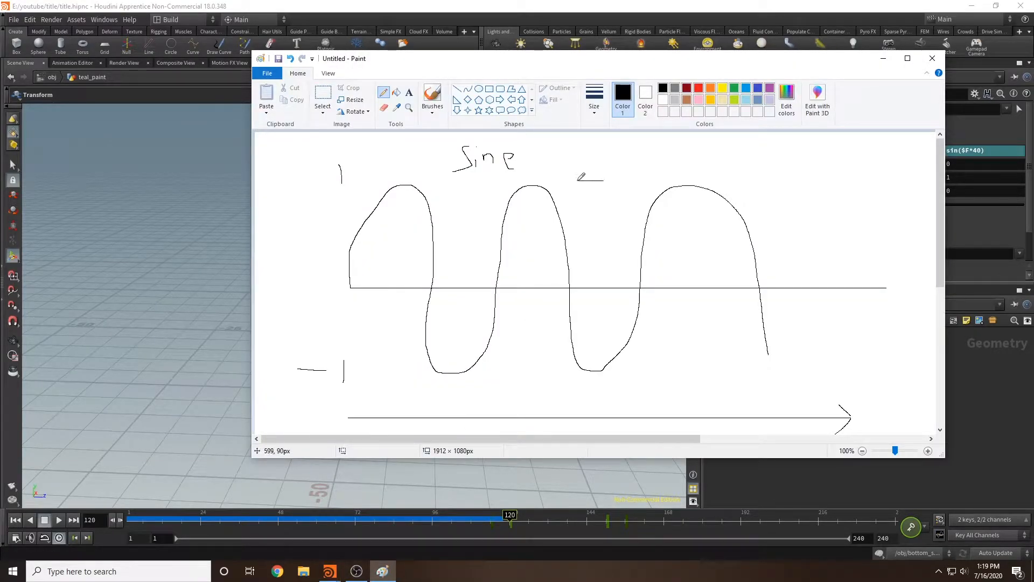
scroll(719, 210, "down", 1, "ctrl")
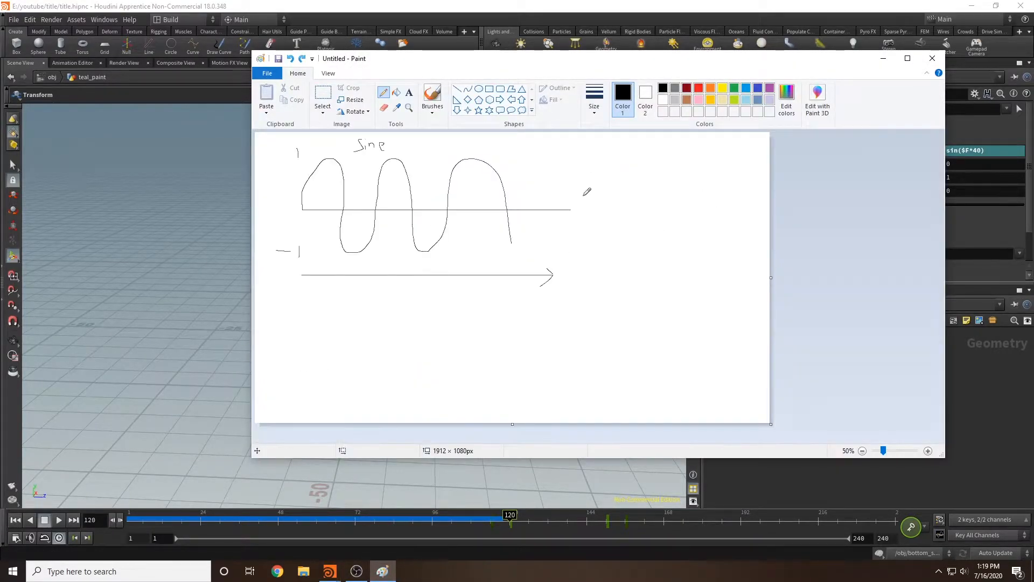
mouse_move(584, 156)
left_mouse_down()
mouse_move(575, 171)
mouse_move(670, 164)
left_mouse_up()
mouse_move(668, 157)
left_mouse_down()
mouse_move(676, 169)
mouse_move(678, 155)
mouse_move(672, 209)
mouse_move(682, 206)
left_mouse_up()
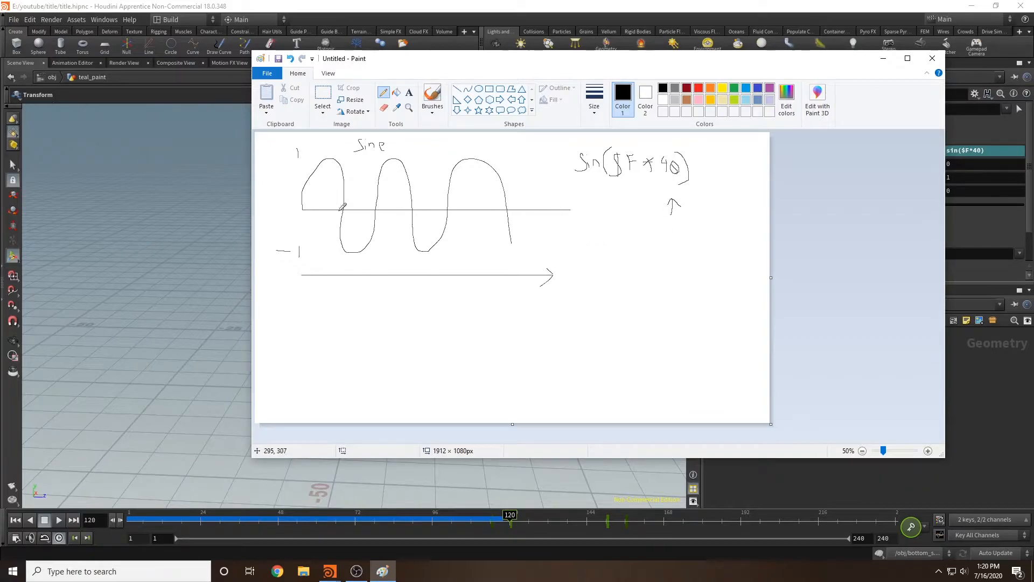
mouse_move(304, 260)
left_mouse_down()
mouse_move(377, 260)
mouse_move(310, 267)
mouse_move(327, 247)
mouse_move(339, 257)
left_mouse_up()
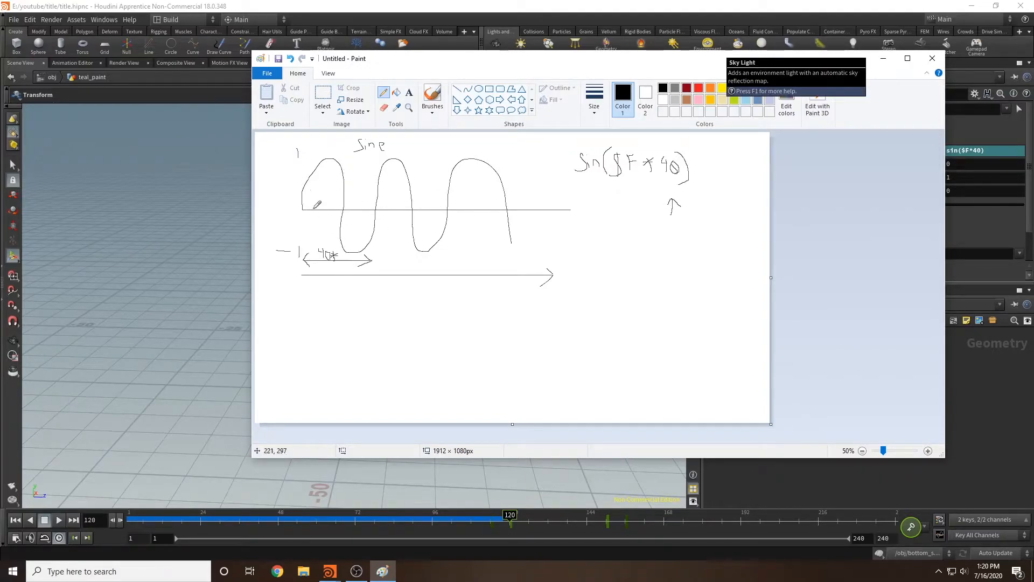
Switch back to Houdini, set transform1's Translate Z to sin($F*40)*5, and scrub around frame 120.
left_click(784, 12)
left_click(994, 150)
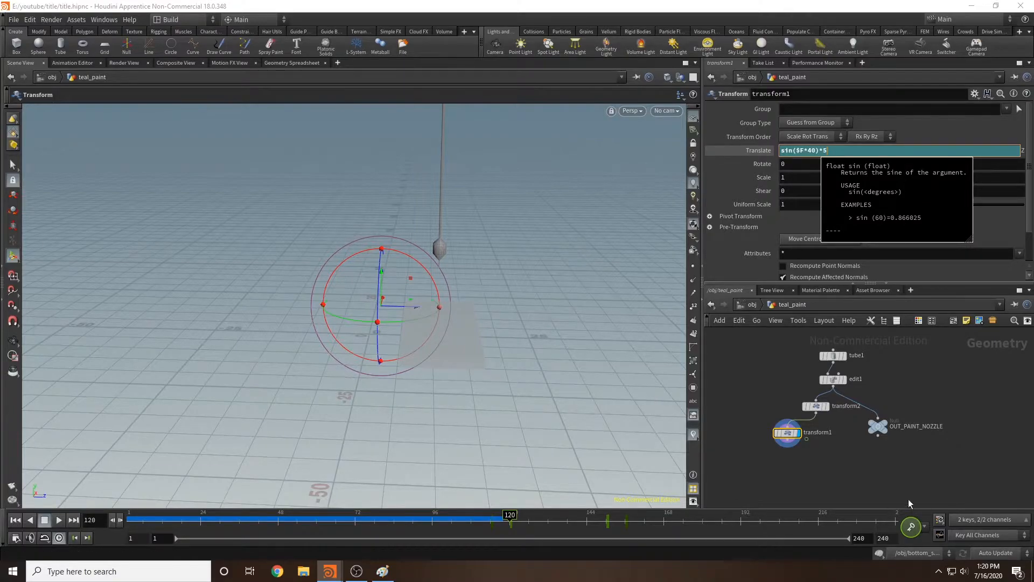
type("*5")
key("Return")
left_click(495, 516)
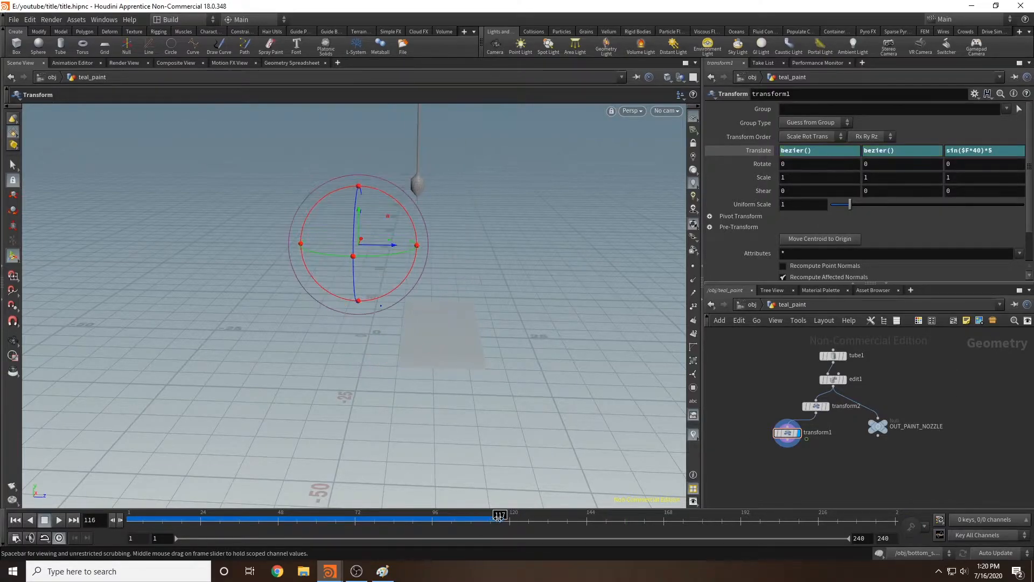
mouse_move(501, 522)
left_mouse_down()
mouse_move(610, 533)
mouse_move(511, 535)
left_mouse_up()
Set transform1's Translate Z expression to sin($F*40)*6 and scrub past frame 120 to check the sweep's width.
left_click(997, 150)
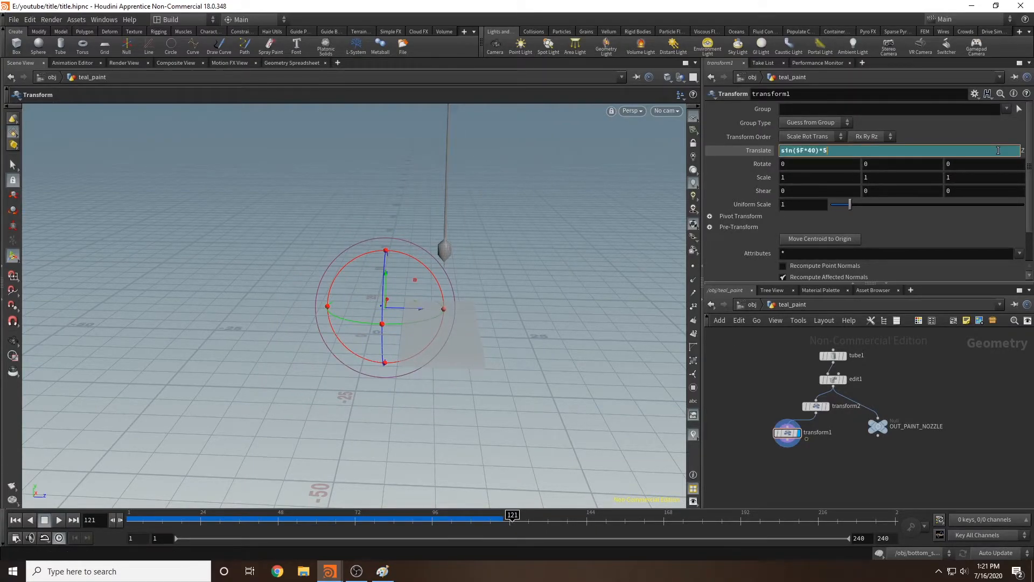
key("BackSpace")
type("6")
key("Return")
left_click_drag(512, 518, 534, 515)
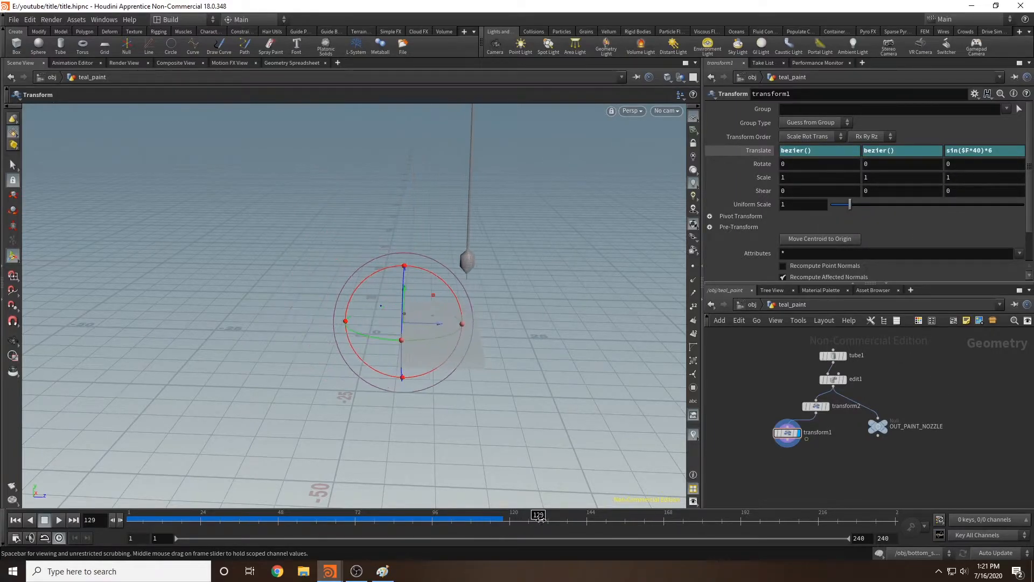
key("Escape")
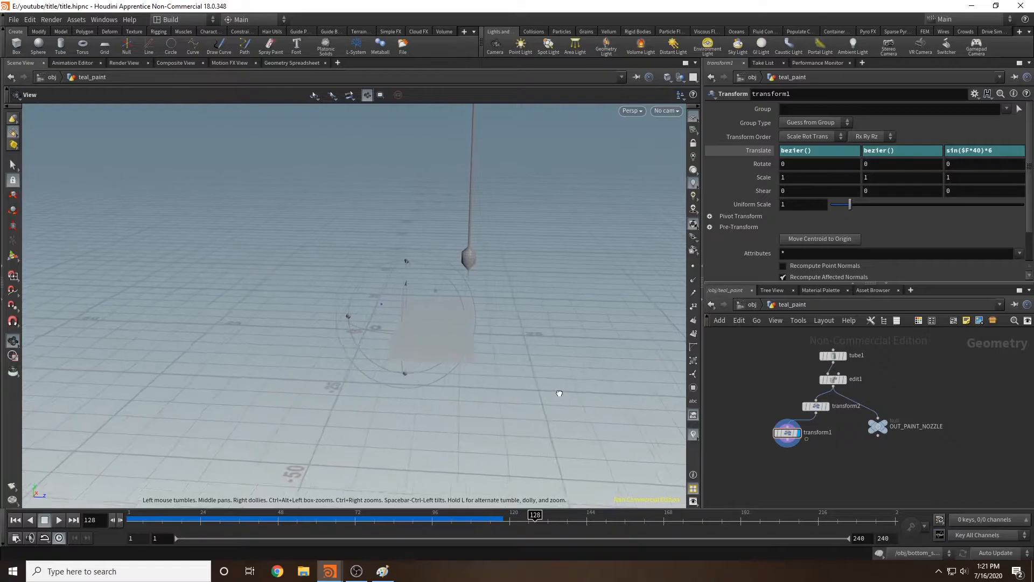
key("Return")
Switch to Paint, add * 6 with an arrow beneath it to the formula, and mark the wave's height with an arrow labelled *6.
left_click(383, 571)
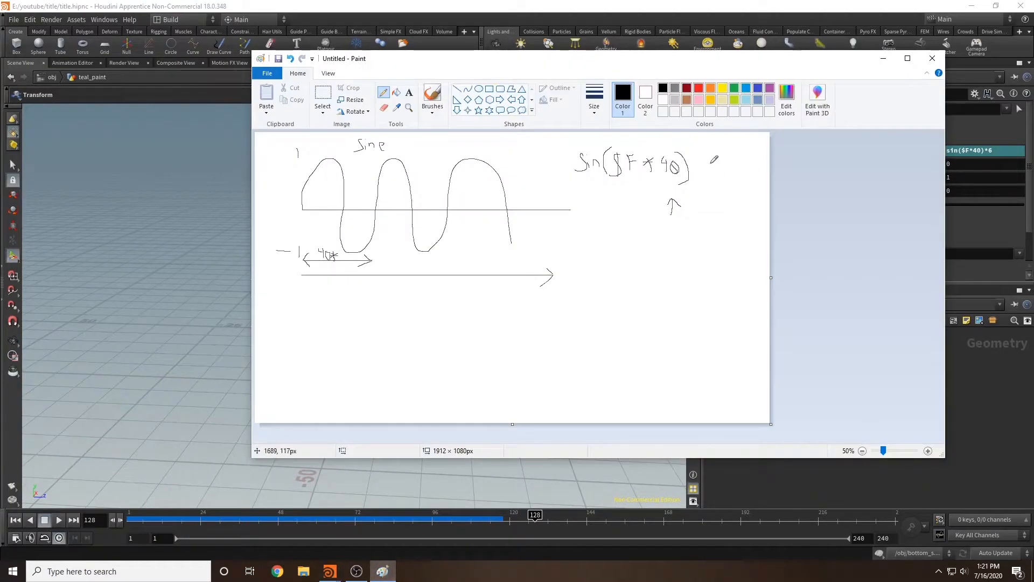
mouse_move(702, 155)
left_mouse_down()
mouse_move(705, 171)
mouse_move(724, 165)
mouse_move(728, 214)
mouse_move(736, 200)
left_mouse_up()
mouse_move(289, 207)
left_mouse_down()
mouse_move(289, 158)
mouse_move(281, 190)
left_mouse_up()
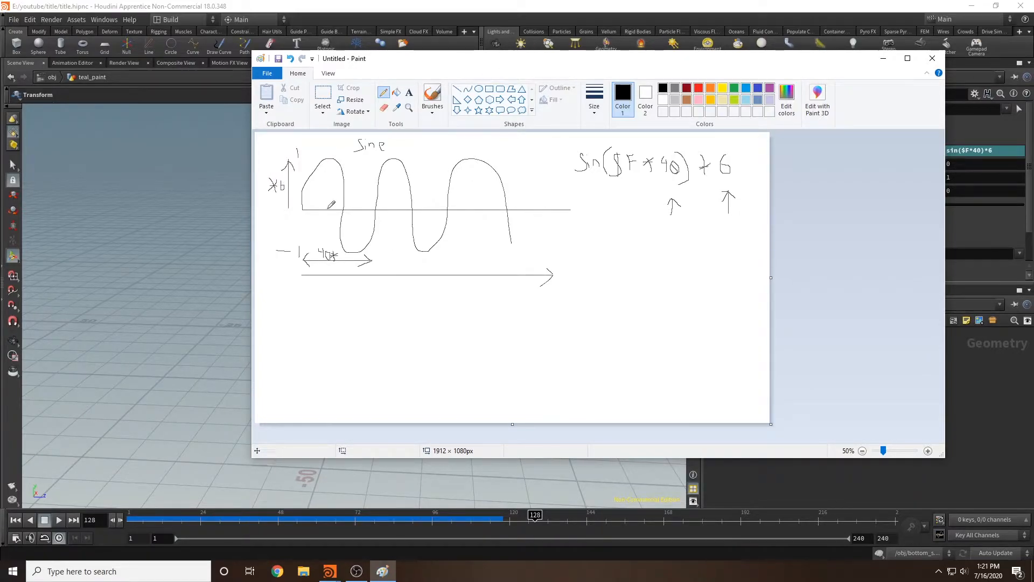
Switch back to Houdini, keyframe Translate Z's expression sin($F*40)*6 at frame 120, and set Translate Z to 0 at frame 119.
left_click(474, 10)
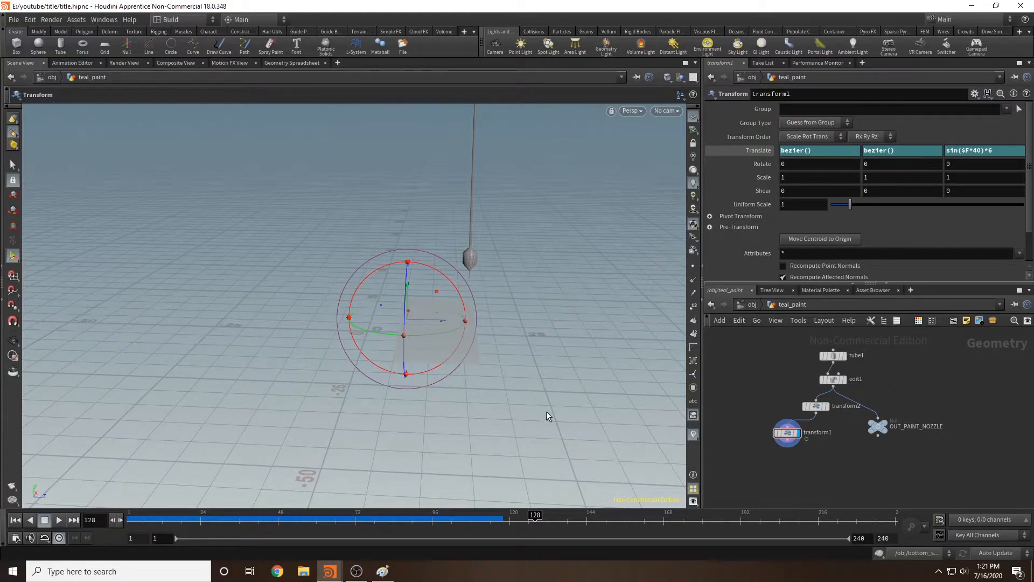
left_click_drag(495, 525, 521, 526)
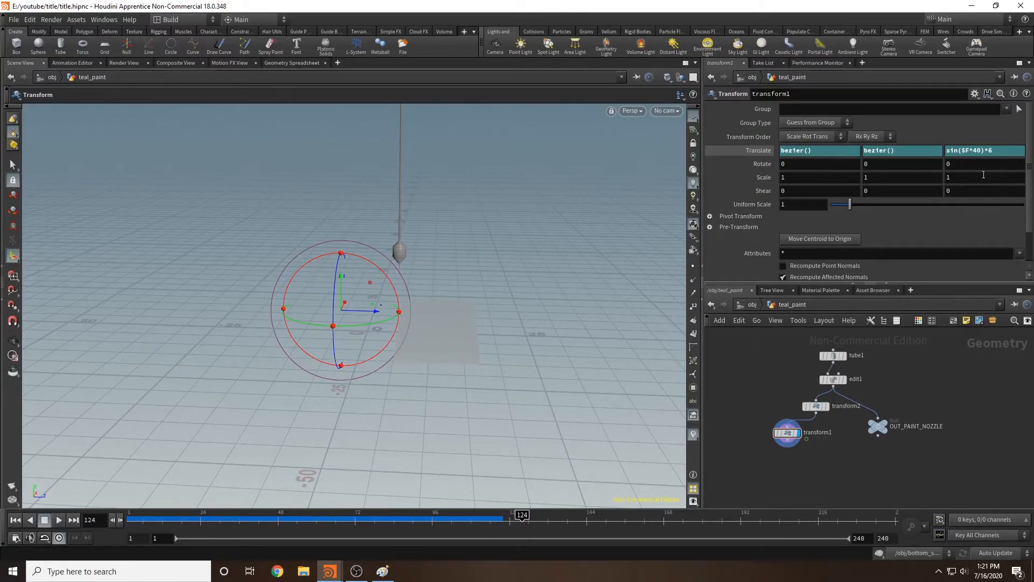
left_click(507, 528)
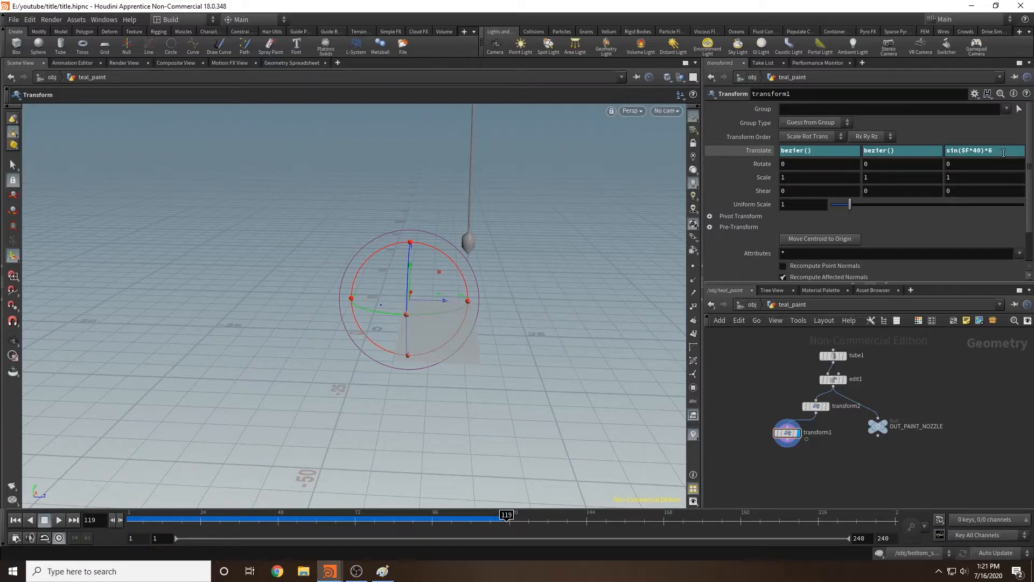
left_click(119, 520)
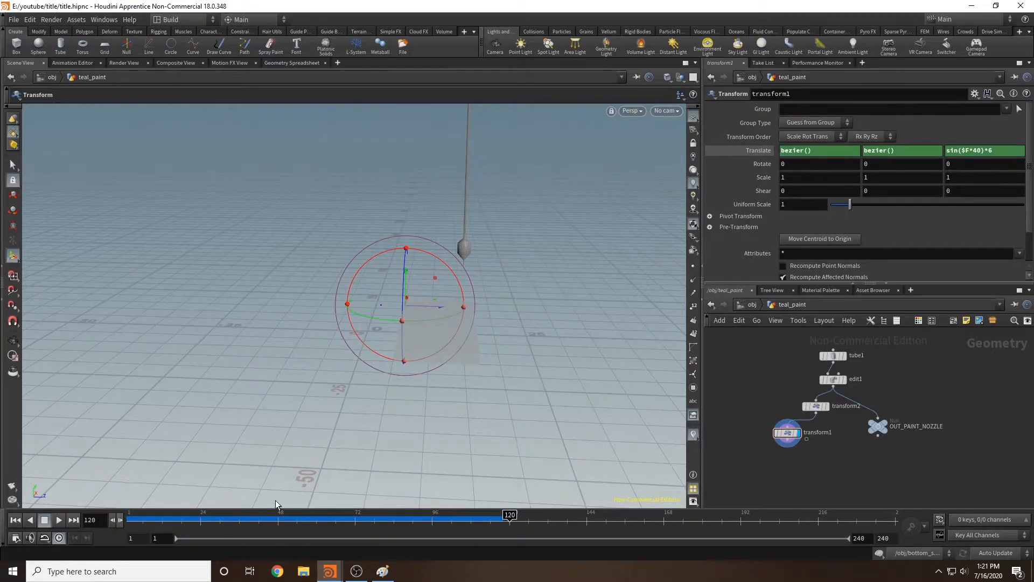
left_click(112, 520)
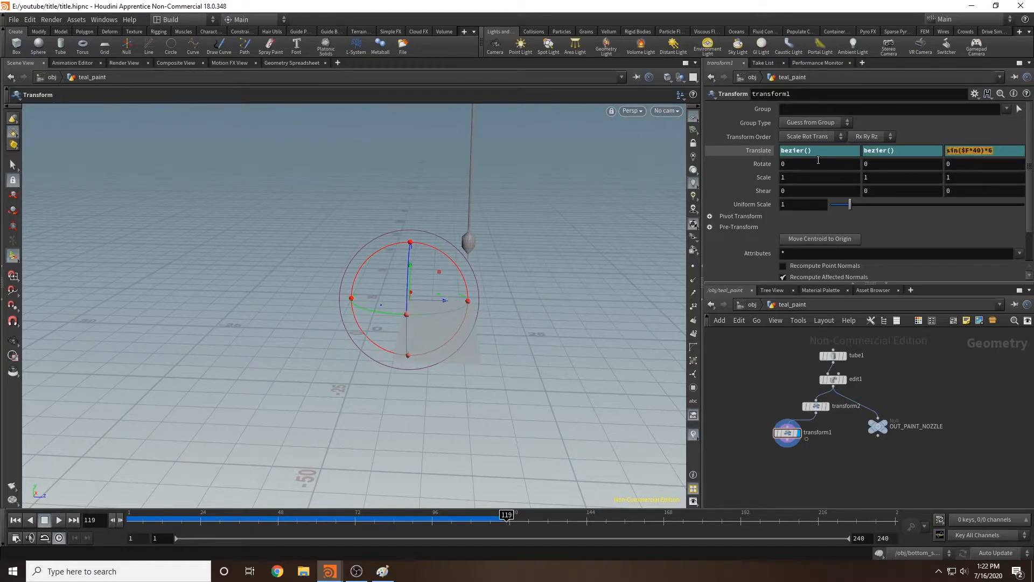
type("0")
key("Return")
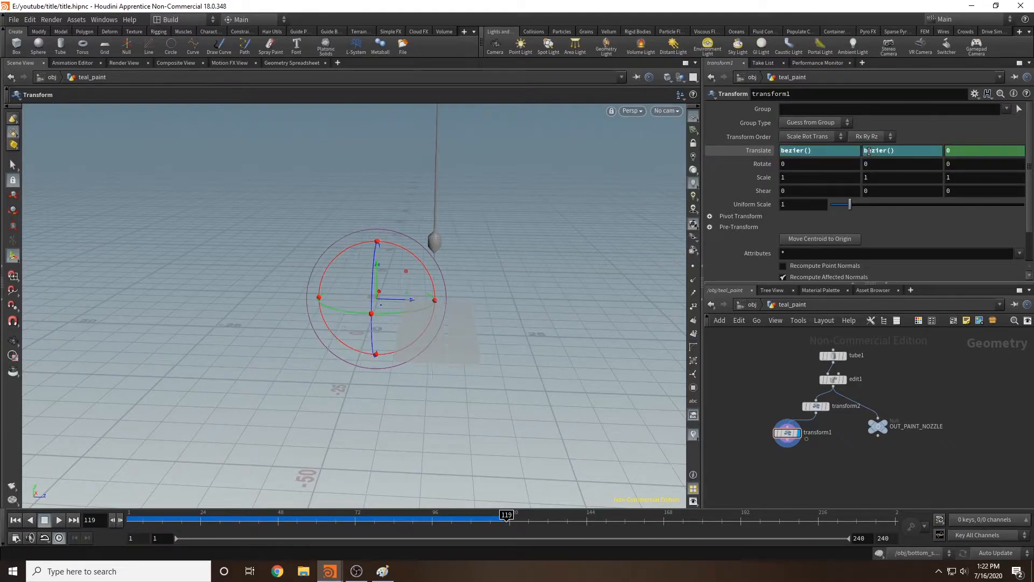
Set transform1's Translate Z to 0 at frame 1 and scrub the nozzle's motion up to frame 119.
left_click_drag(335, 527, 101, 542)
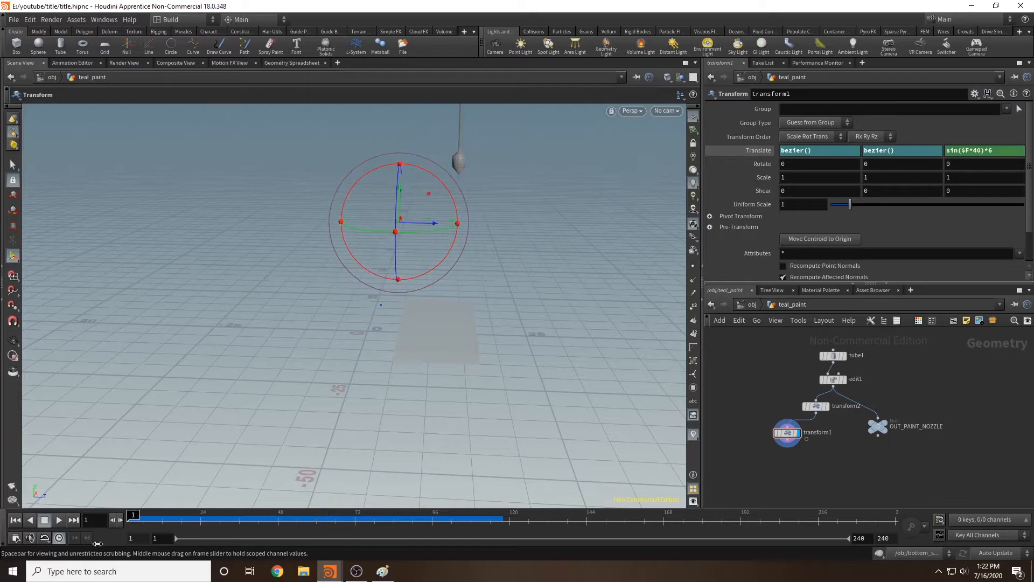
left_click_drag(1001, 150, 741, 185)
type("0")
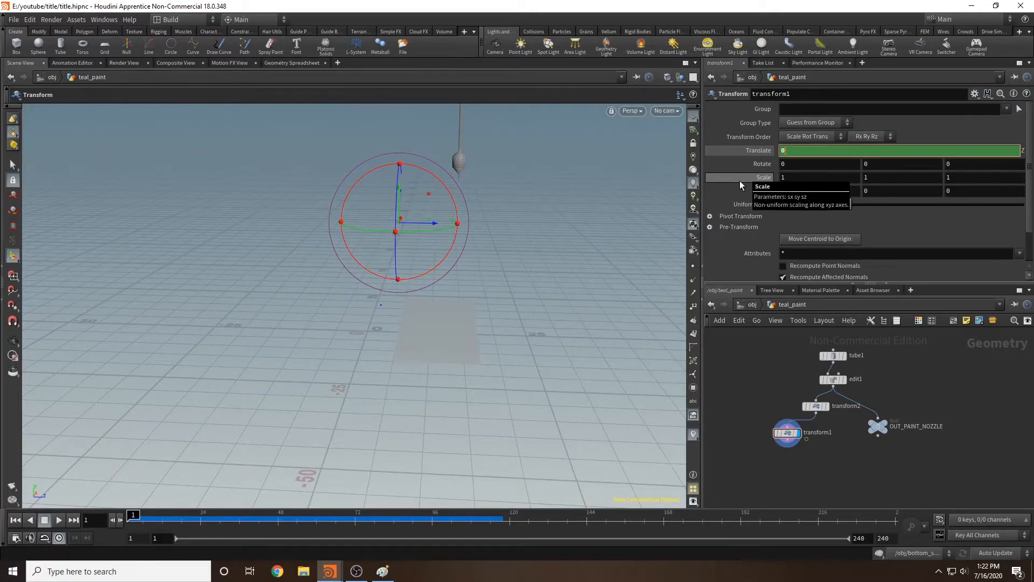
key("Return")
left_click_drag(133, 516, 506, 536)
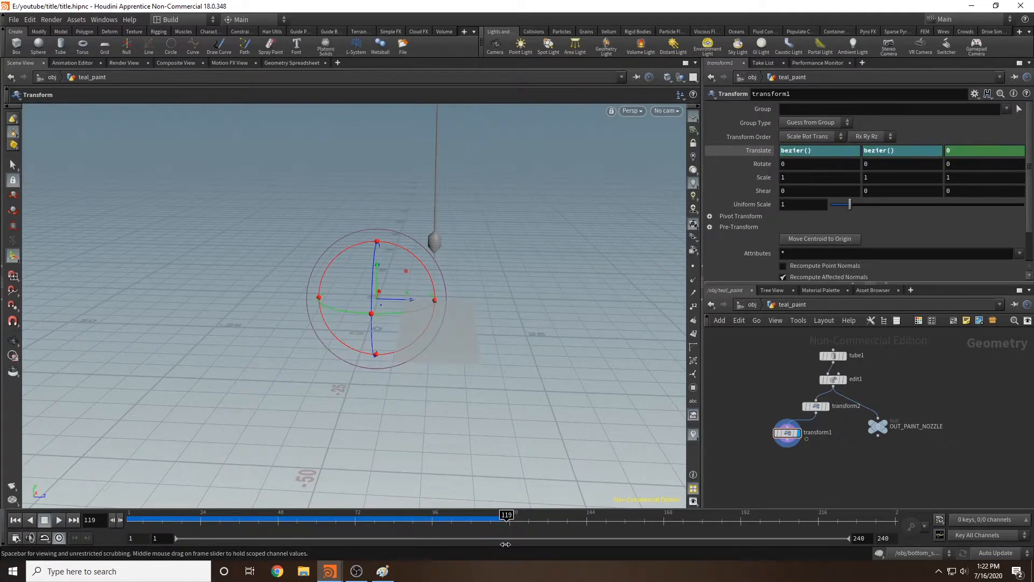
Keyframe the nozzle's translation at frame 150 with Z still oscillating, and set Translate Z to 0 at frame 151.
left_click(625, 524)
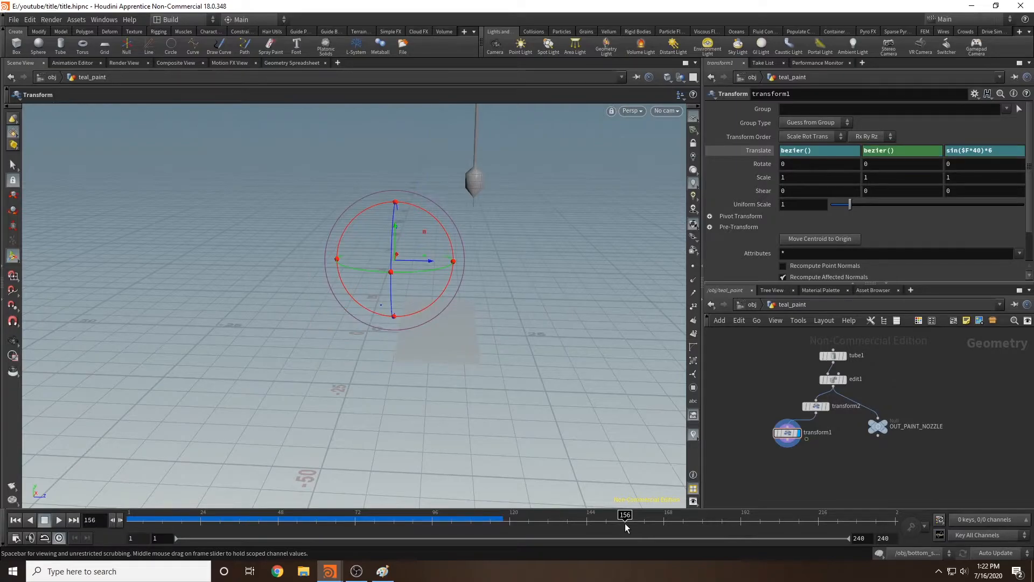
left_click(605, 525)
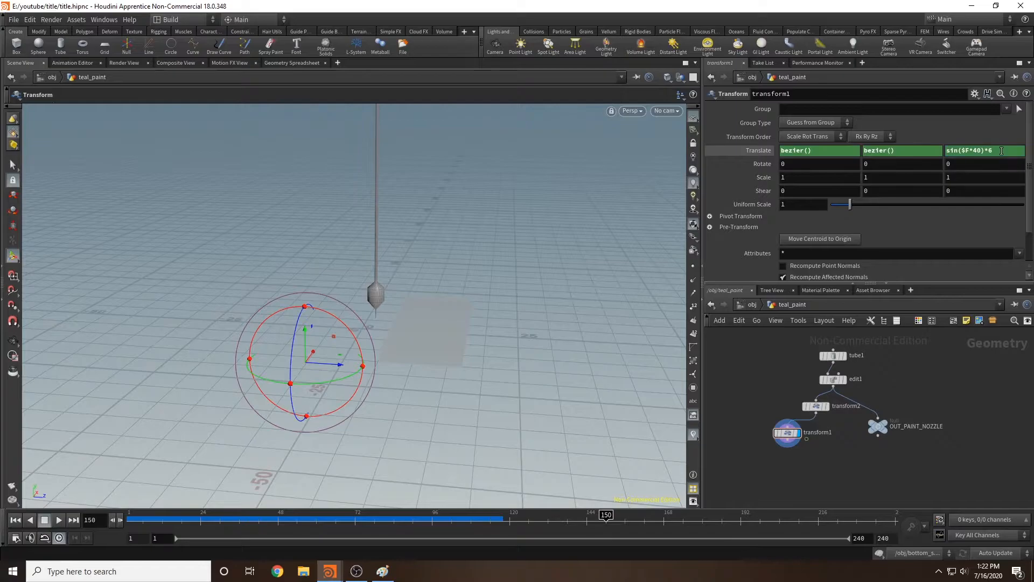
left_click(121, 520)
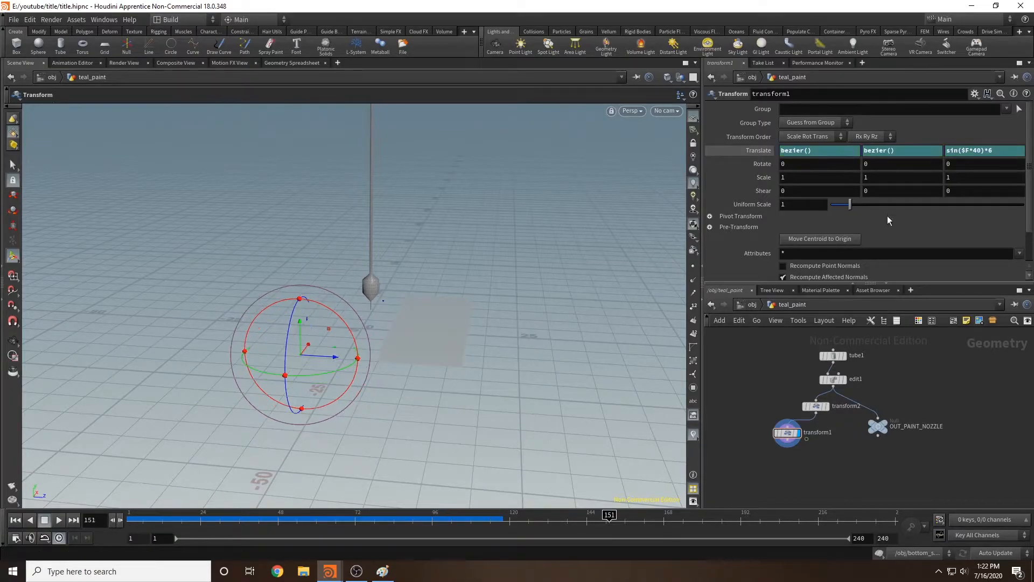
left_click(997, 150)
type("0")
key("Escape")
left_click_drag(612, 514, 638, 514)
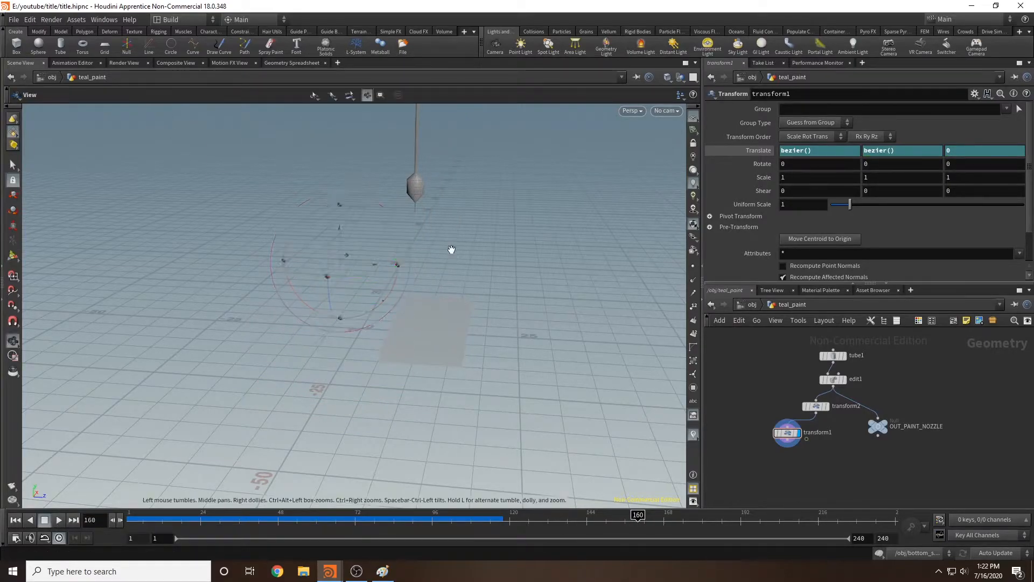
Save the scene file.
left_click(14, 20)
left_click(31, 70)
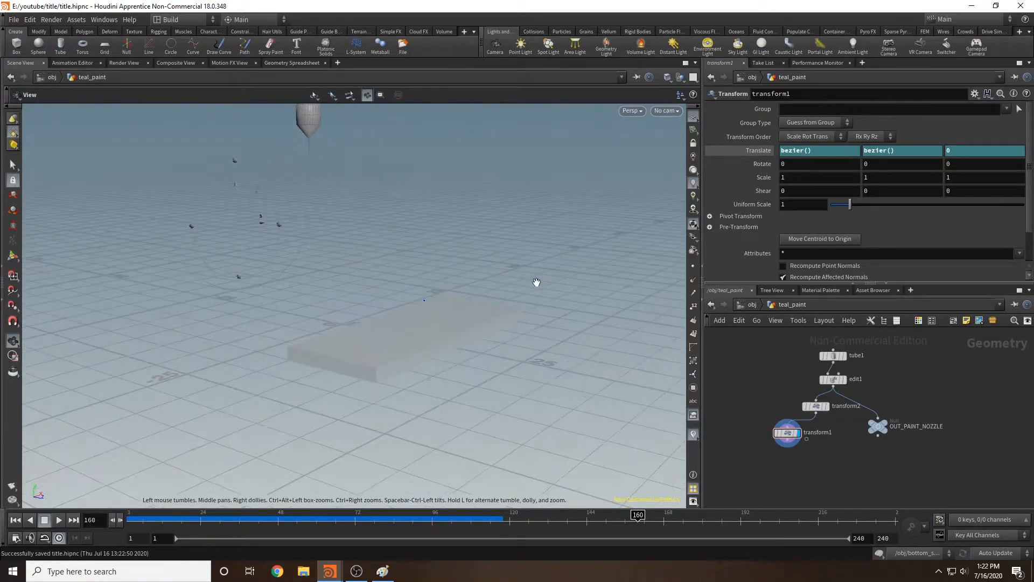
At frame 119, create a primitive group named emitter from the face at the nozzle's lower end.
left_click(515, 519)
left_click_drag(516, 520, 507, 519)
key("Escape")
left_click_drag(609, 286, 452, 224)
key("Return")
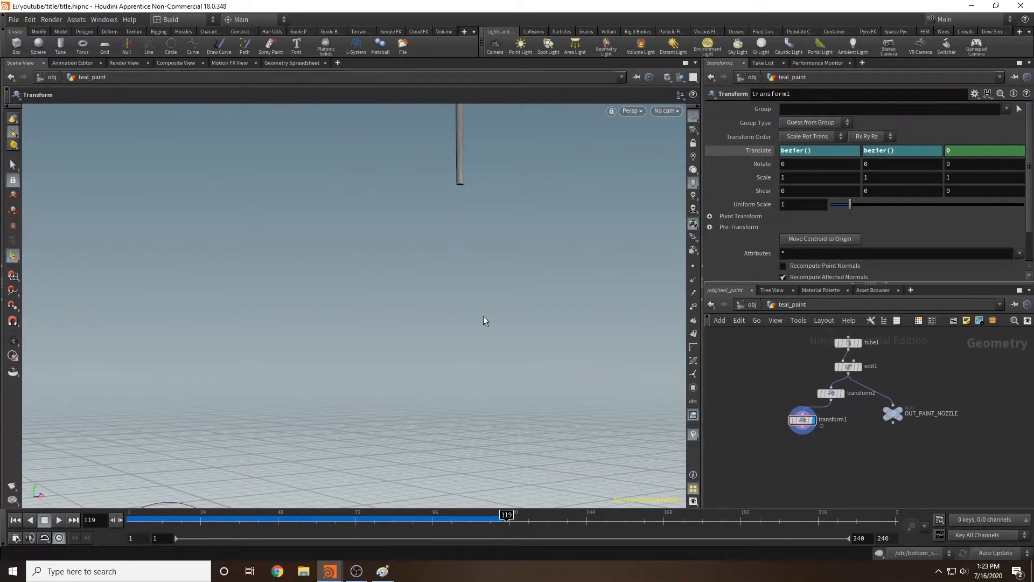
key("s")
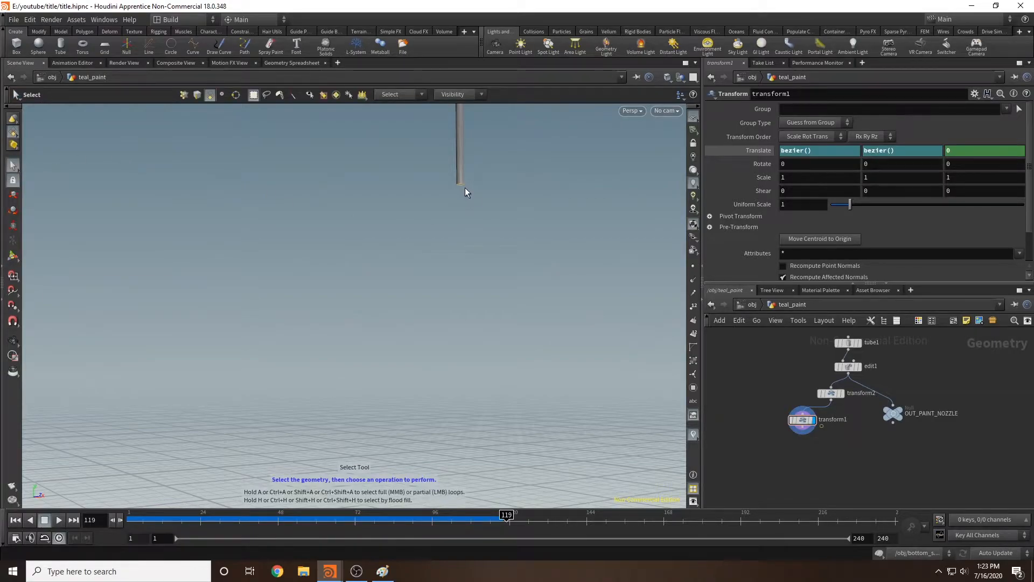
key("Tab")
type("group")
key("Return")
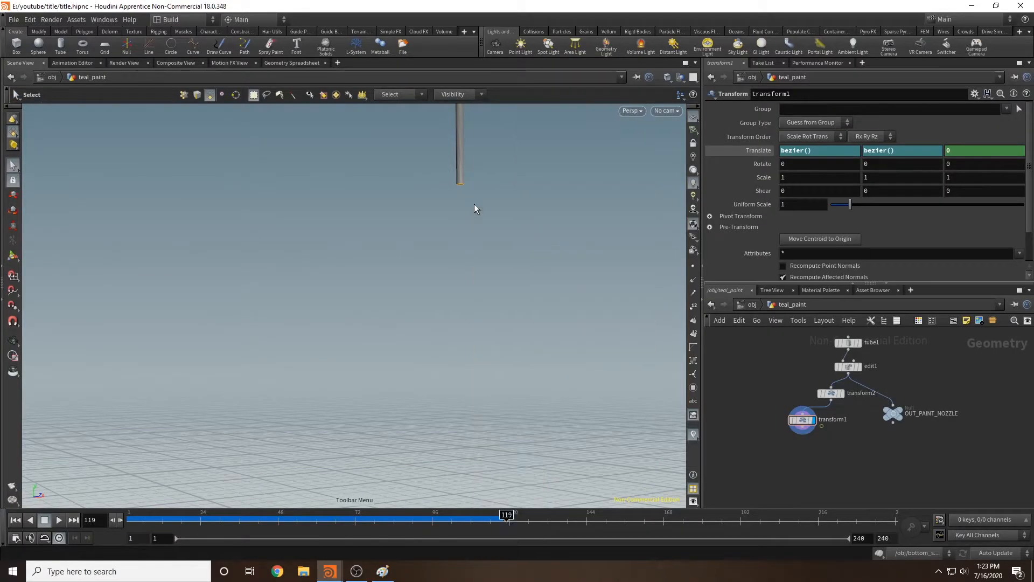
type("e")
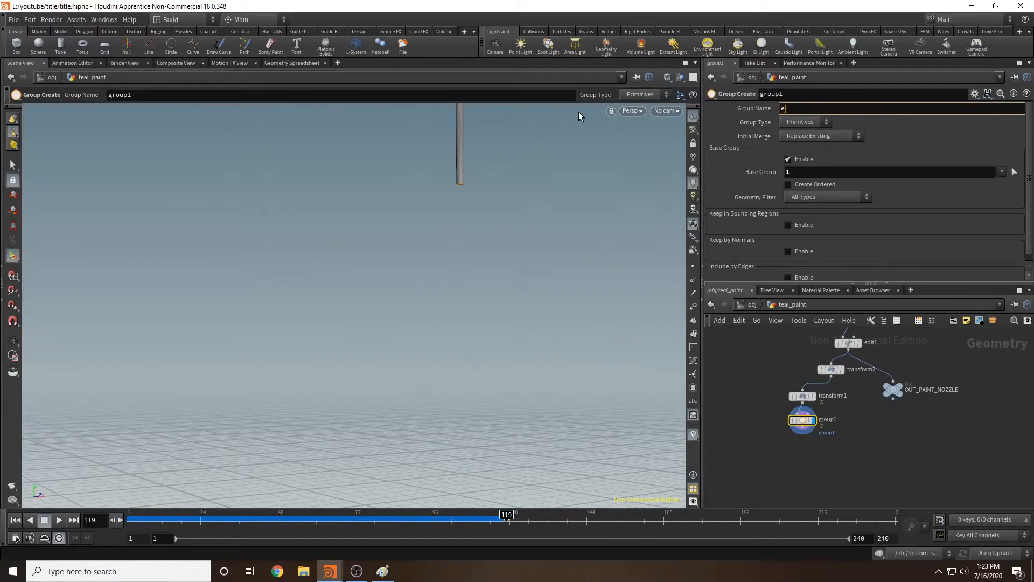
key("Return")
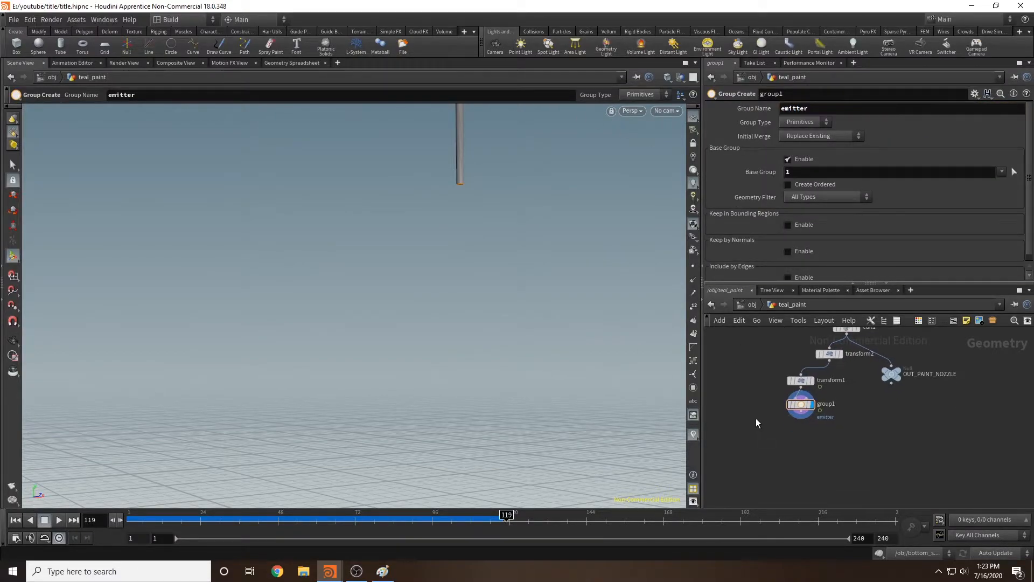
Add a Delete node after group1 that targets the emitter group and deletes everything non-selected.
key("Tab")
type("del")
key("Return")
left_click(747, 438)
left_click(1013, 109)
left_click(1001, 124)
left_click(802, 125)
left_click(811, 144)
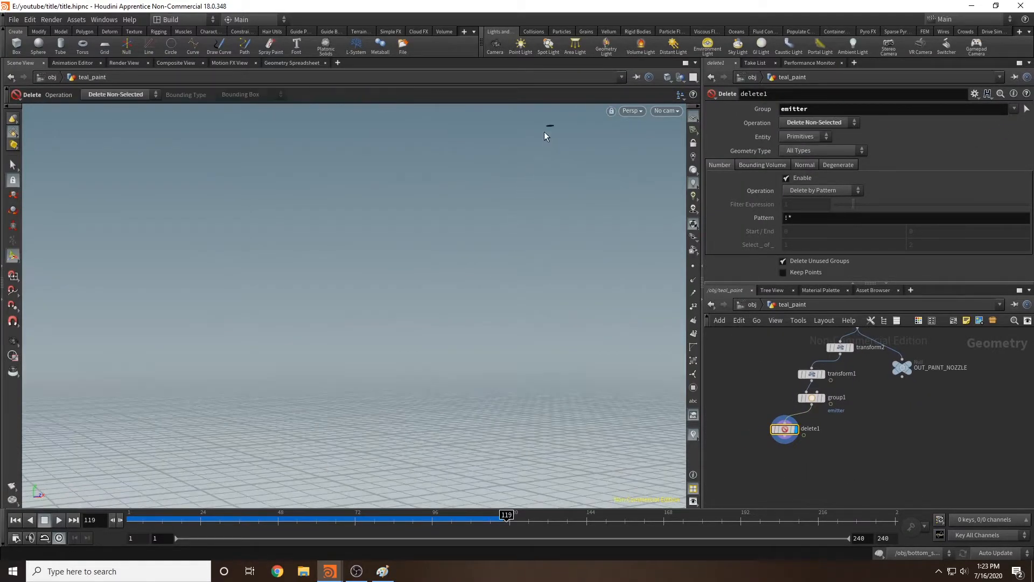
Add a POP Network below delete1, fed by its output, and display it.
key("Tab")
type("popnetwork")
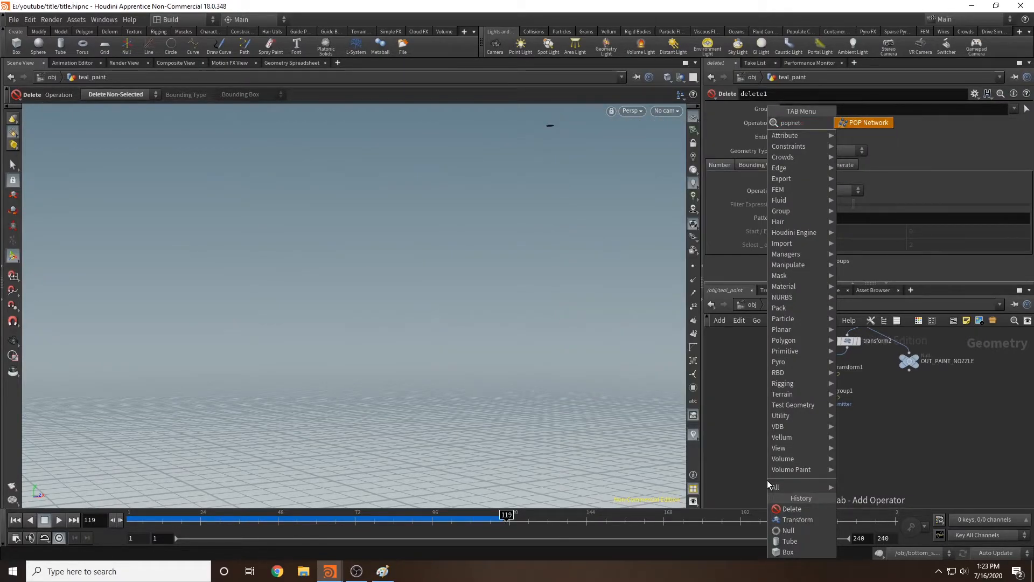
key("Return")
left_click(802, 463)
left_click_drag(791, 431, 800, 458)
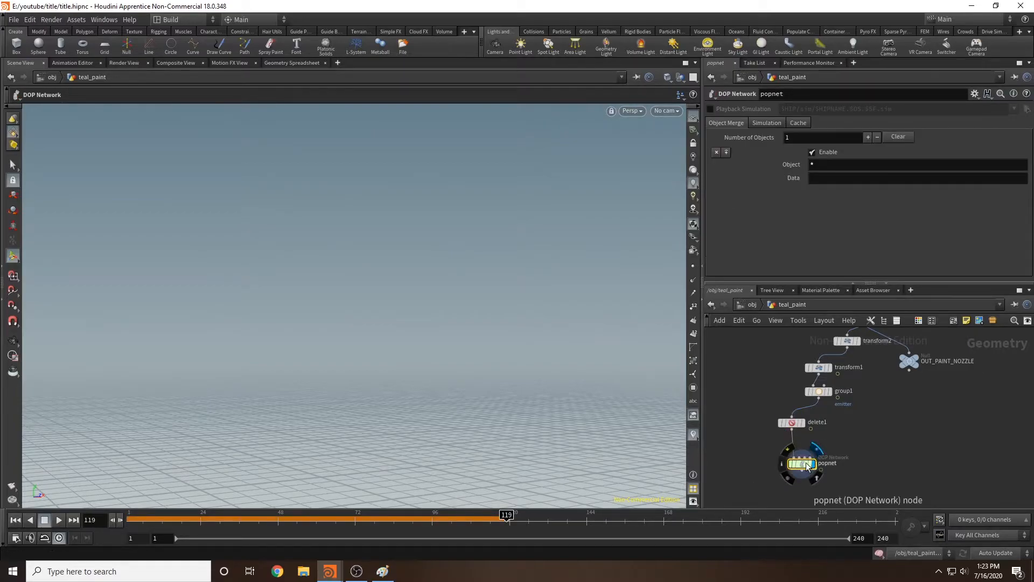
Go inside the POP network and scrub its particle simulation over the first frames, ending at frame 1.
double_click(801, 463)
key("ctrl+Up")
key("Escape")
left_click_drag(473, 370, 365, 470)
key("Return")
left_click(151, 519)
mouse_move(151, 520)
left_mouse_down()
mouse_move(328, 526)
mouse_move(133, 519)
left_mouse_up()
key("space")
scroll(473, 388, "up", 4)
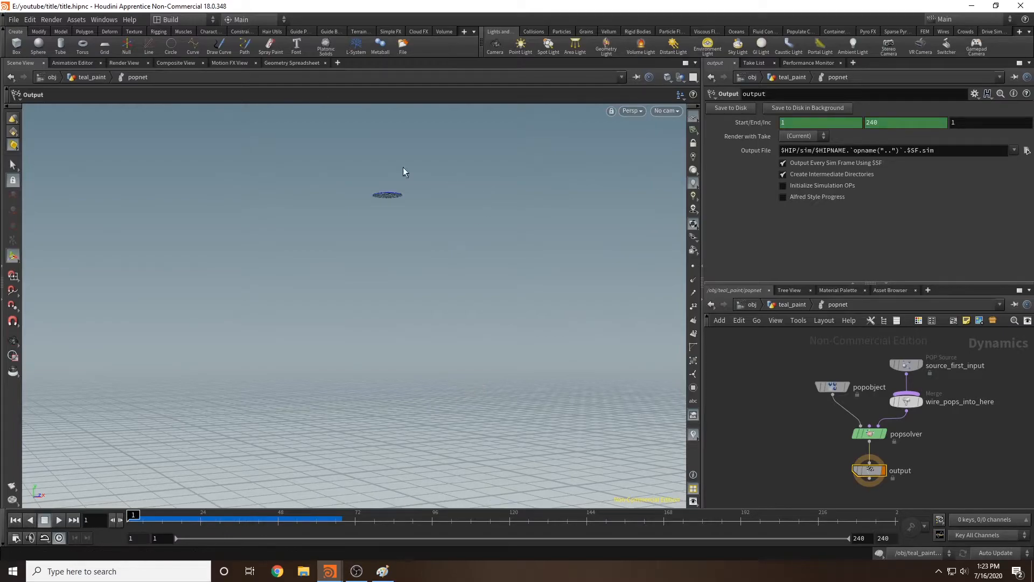
Set the constant birth rate of the source_first_input POP Source to 0.
middle_click_drag(803, 437, 770, 431)
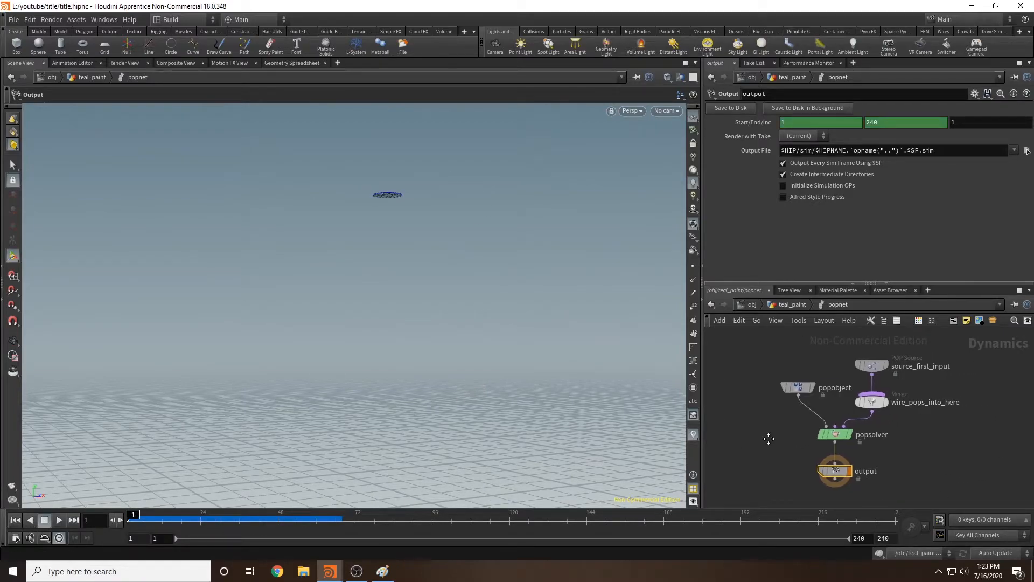
double_click(873, 365)
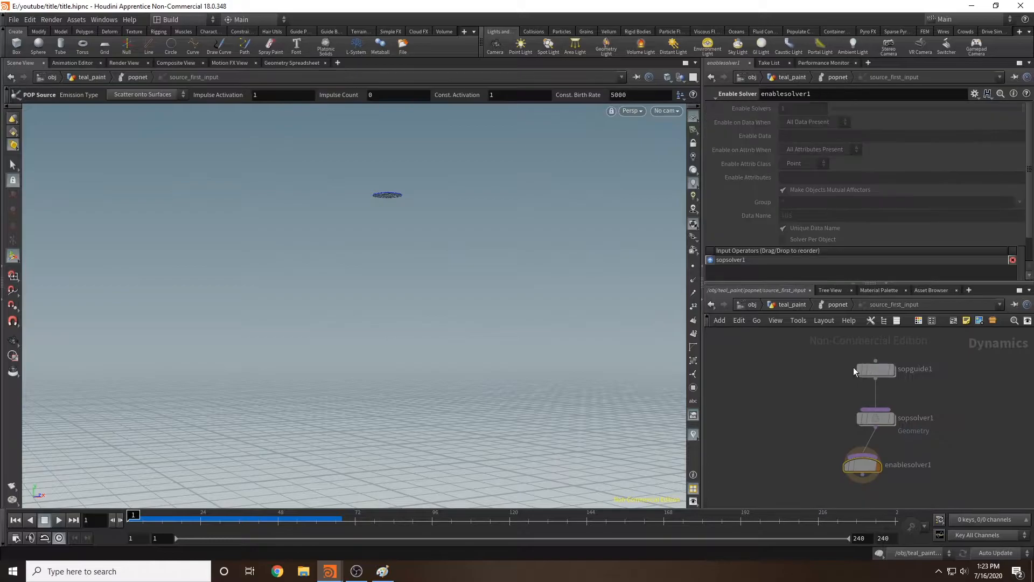
key("u")
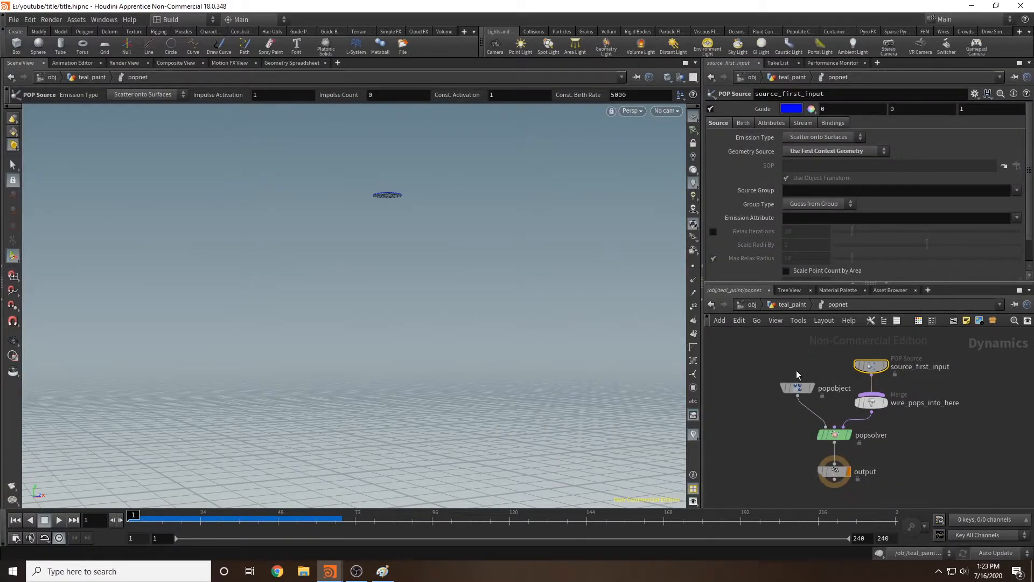
scroll(743, 124, "down", 5)
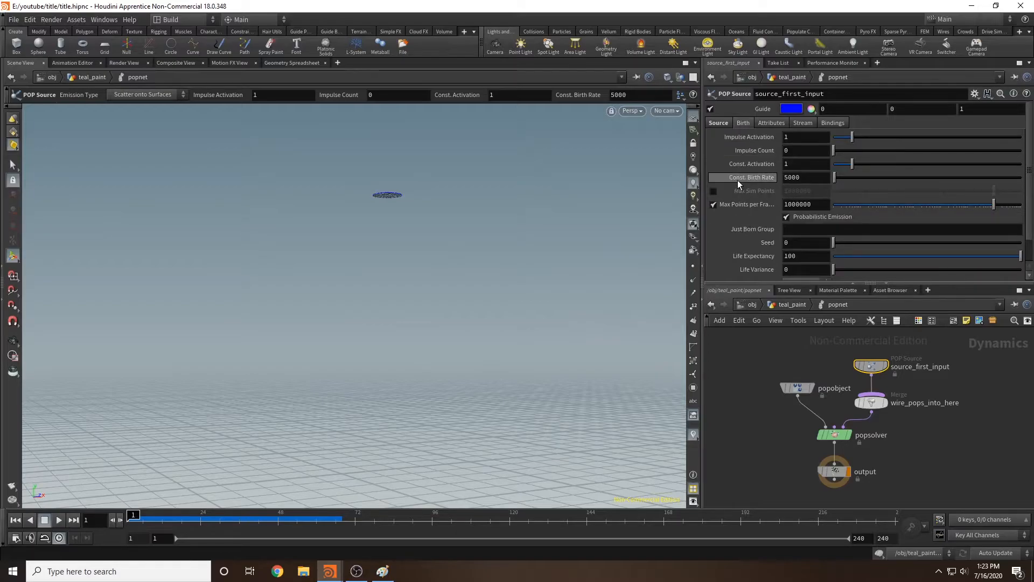
mouse_move(750, 179)
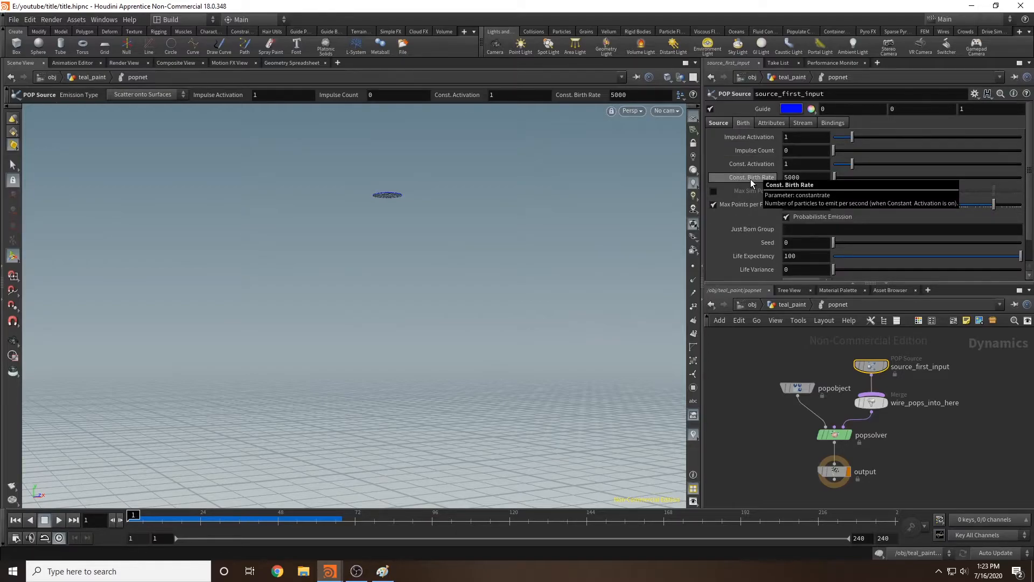
left_click(797, 177)
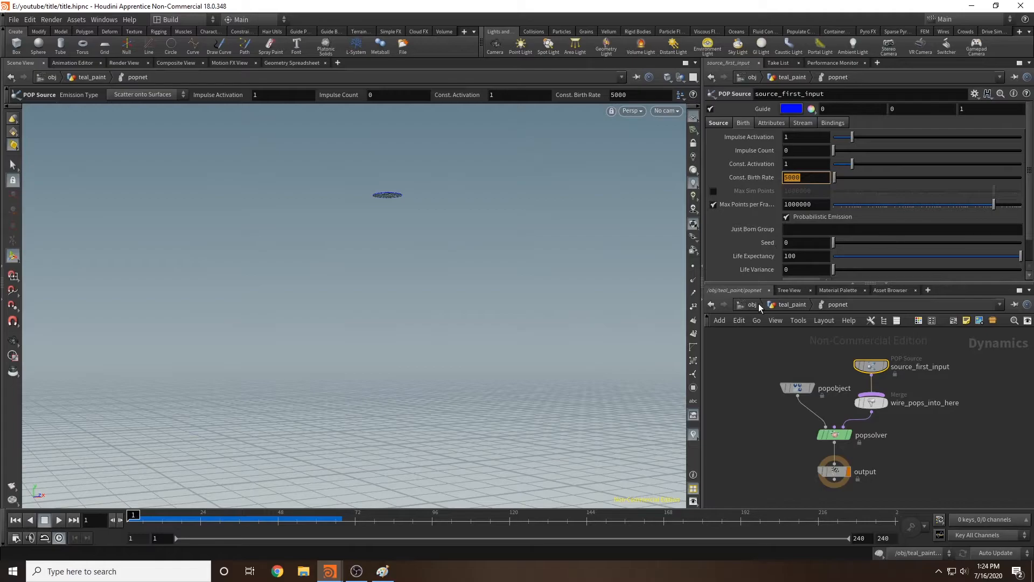
type("0")
left_click(750, 329)
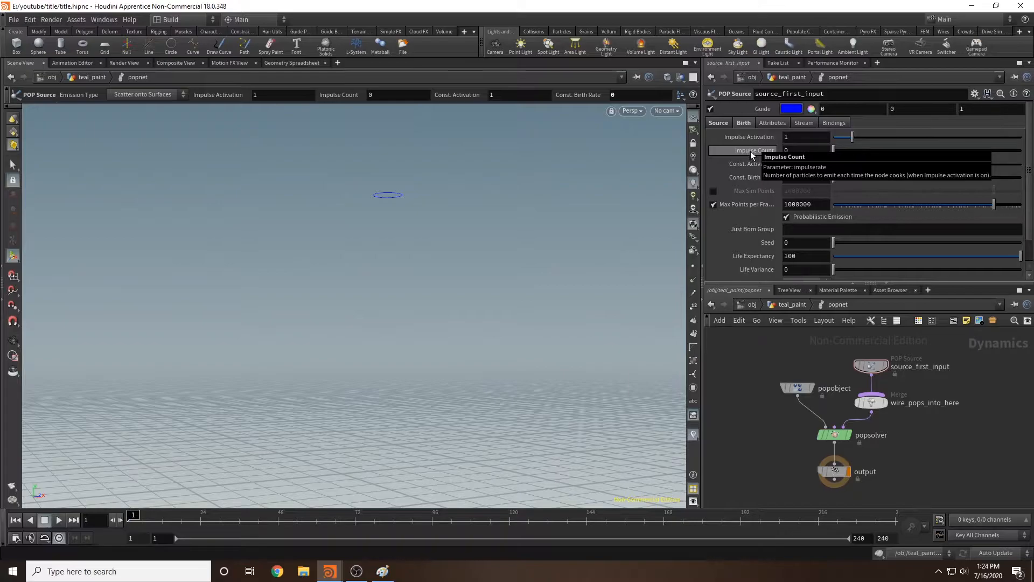
Keyframe the POP Source's Impulse Count at 0 on frames 1 and 119.
left_click(803, 150, "alt")
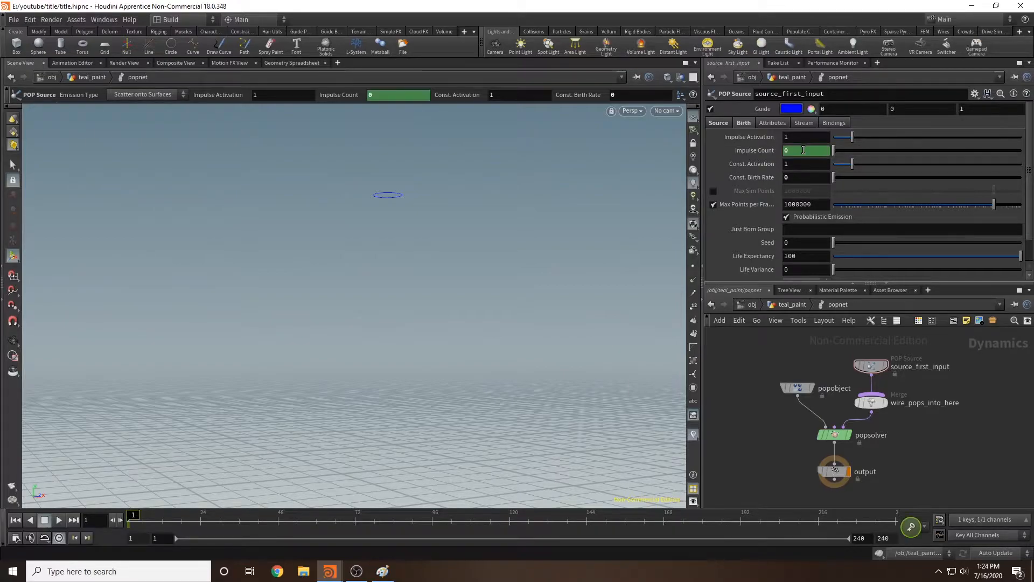
left_click(510, 526)
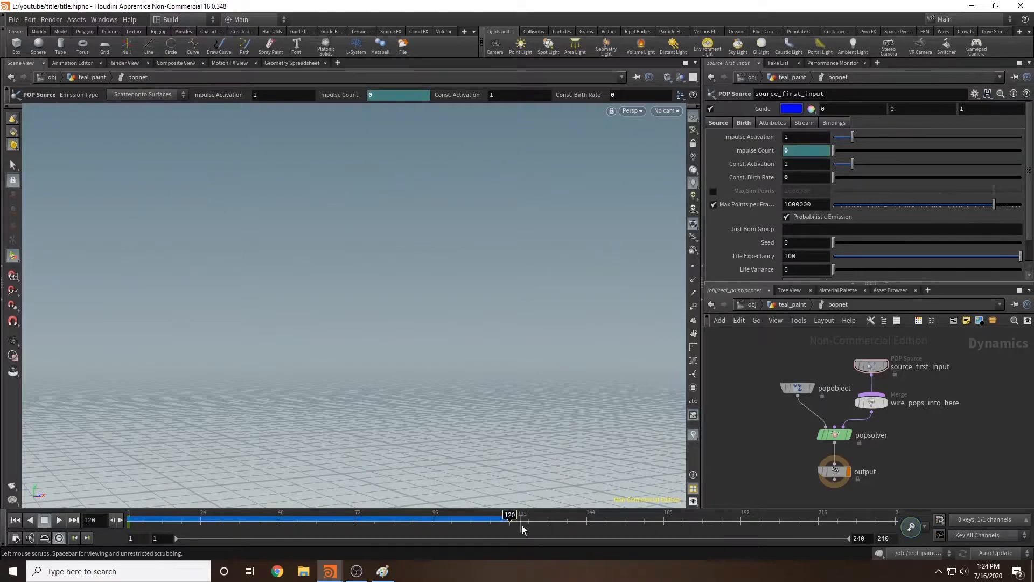
left_click(813, 150)
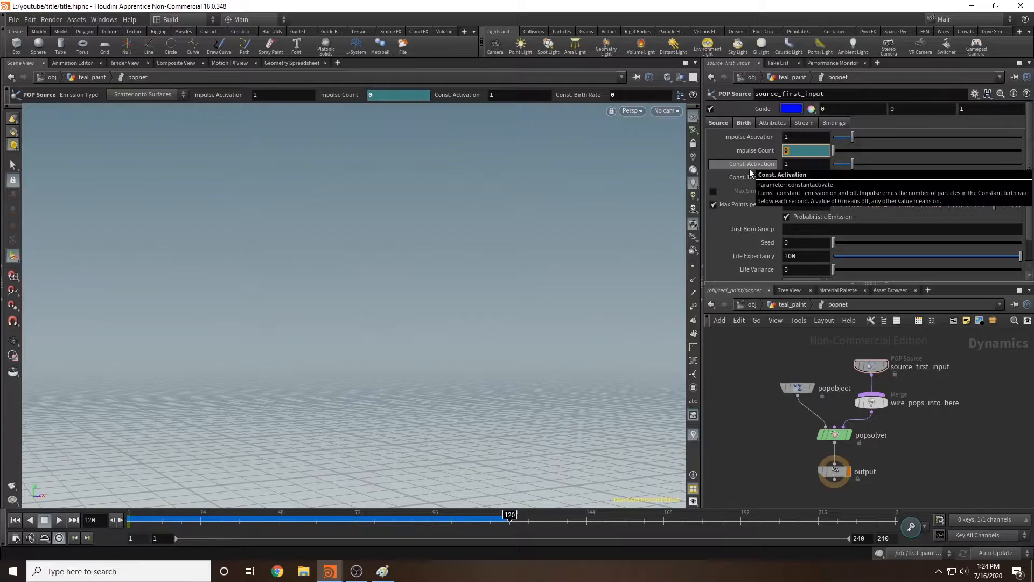
left_click(113, 520)
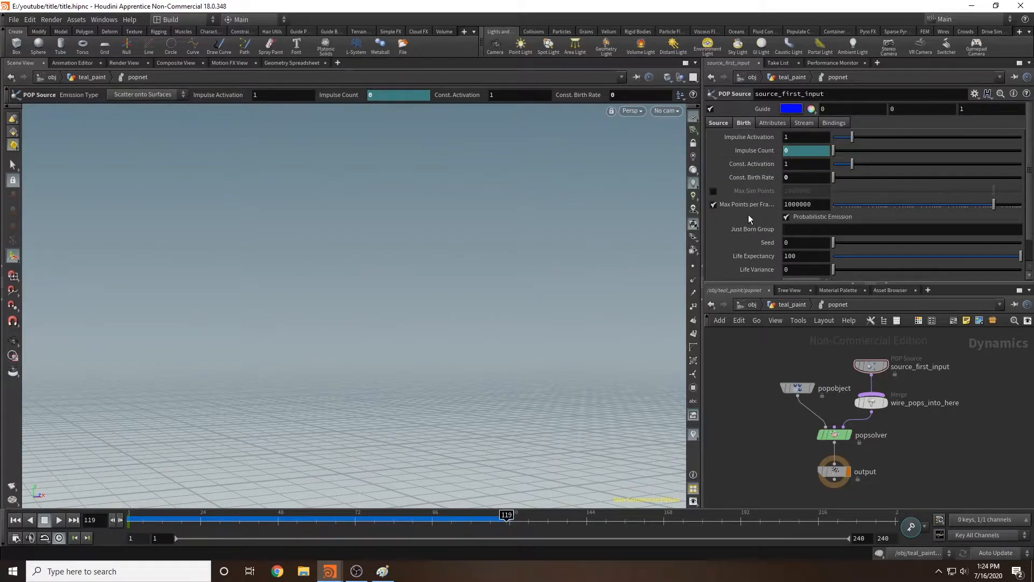
left_click(809, 151, "alt")
Set the Impulse Count keyframe at frame 120 to 5000.
left_click(120, 520)
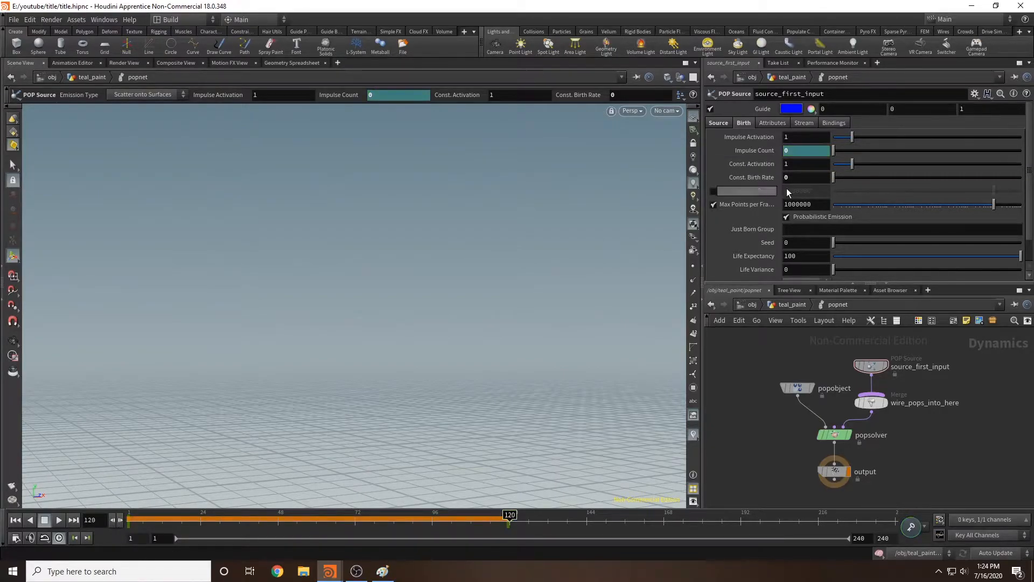
left_click(787, 151)
type("5000")
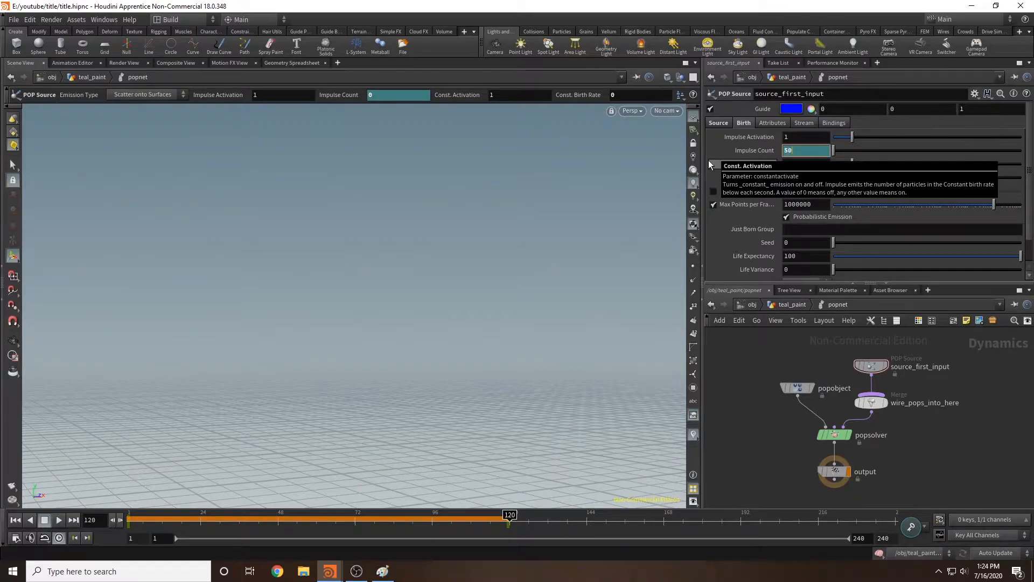
key("Return")
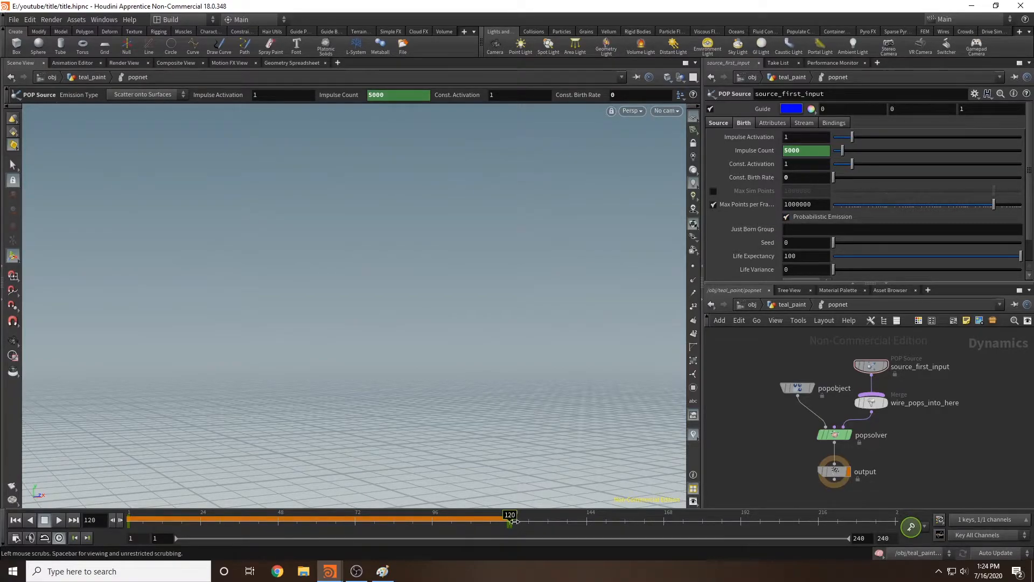
Keyframe the Impulse Count at 5000 on frame 150 and set it to 0 on frame 151.
left_click_drag(516, 515, 613, 538)
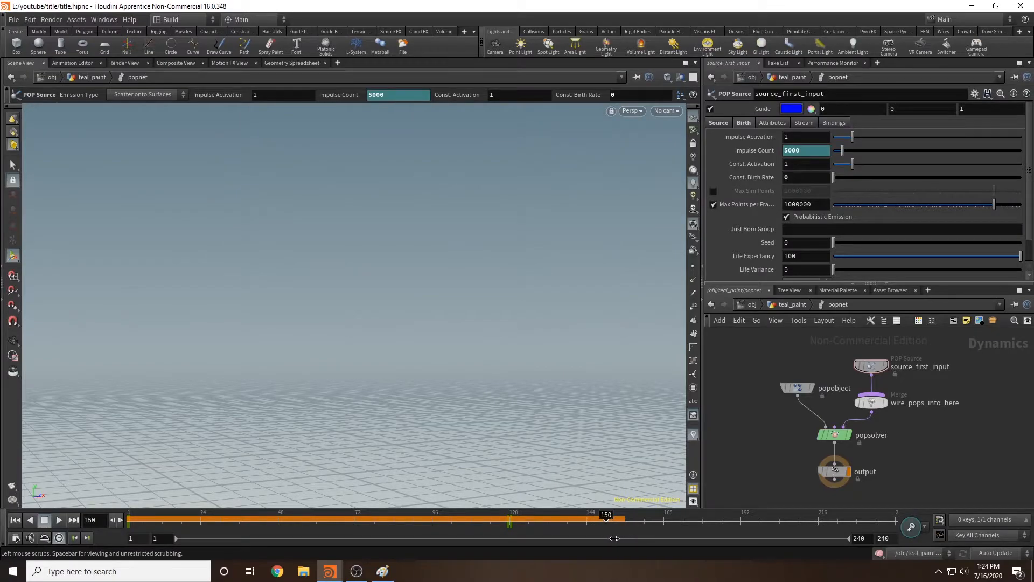
left_click(813, 149, "alt")
left_click(120, 520)
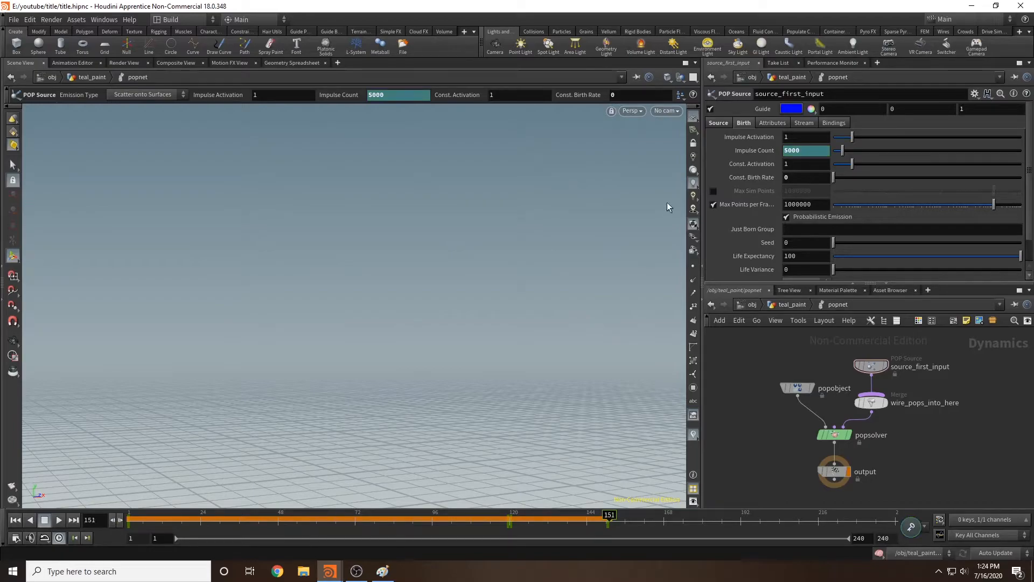
left_click(802, 151)
type("0")
key("Return")
Switch the POP Source's Initial Velocity to Set initial velocity, with a Y velocity of -125.
scroll(729, 208, "down", 2)
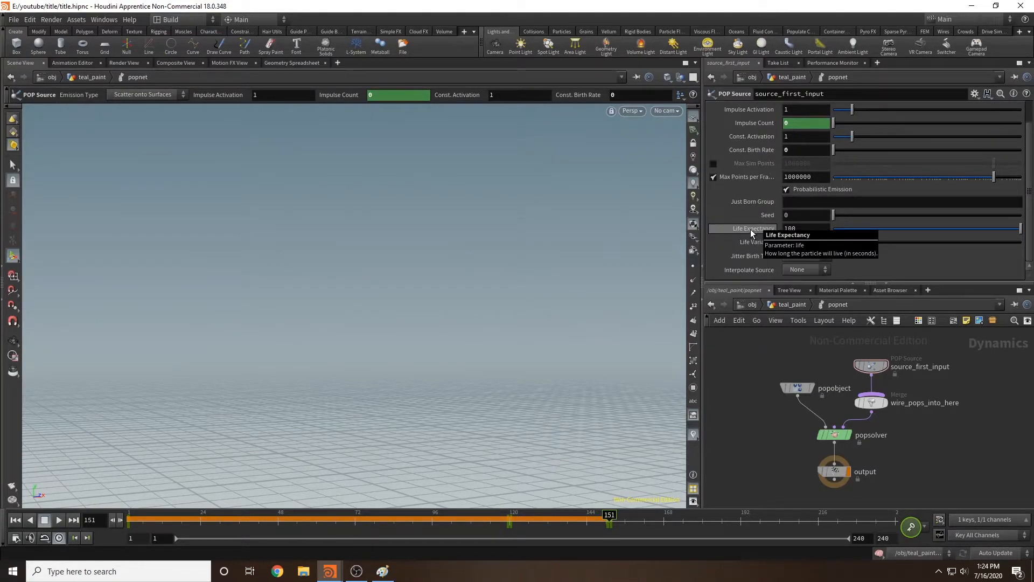
scroll(751, 229, "up", 2)
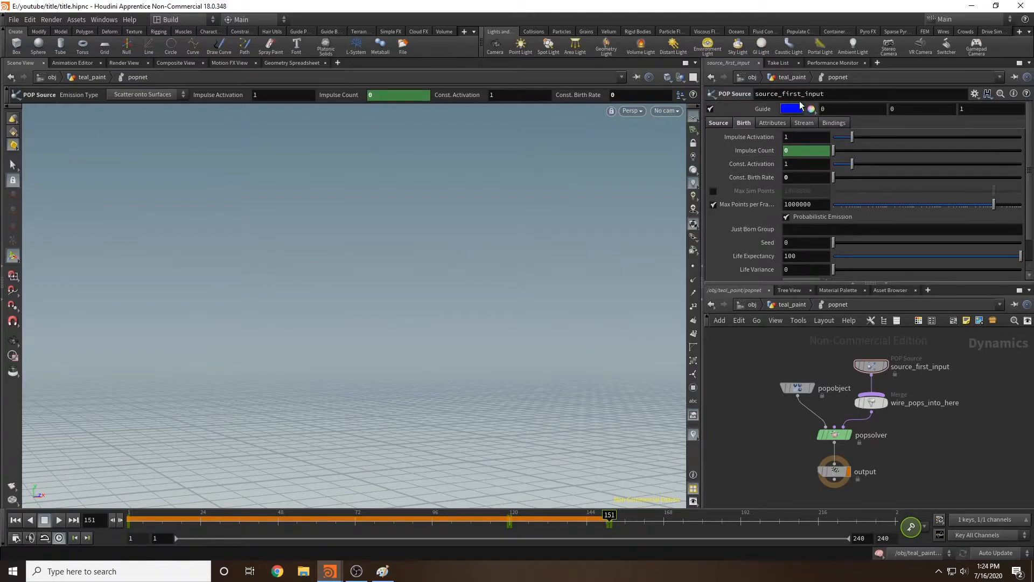
scroll(782, 264, "down", 2)
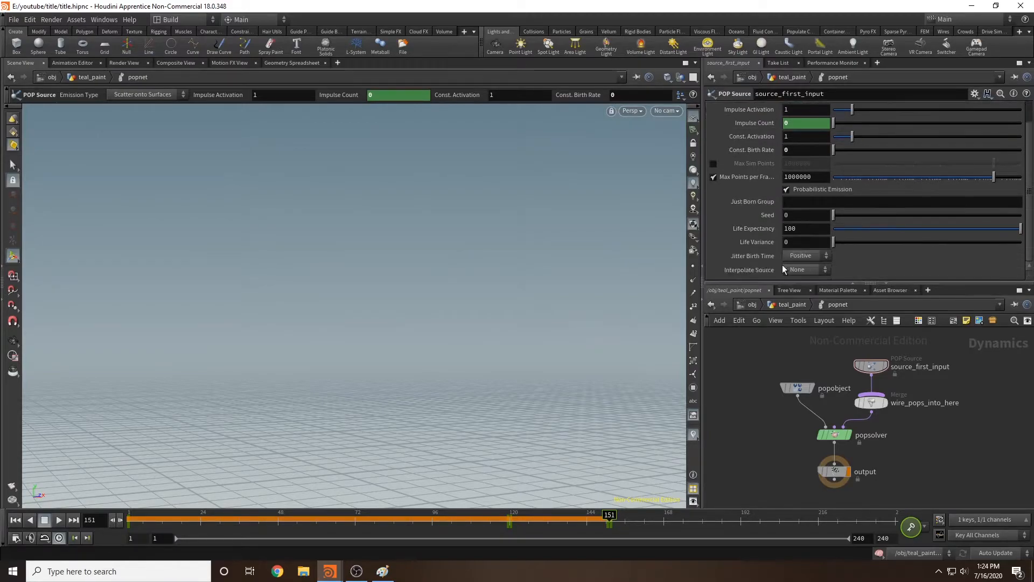
scroll(764, 119, "up", 2)
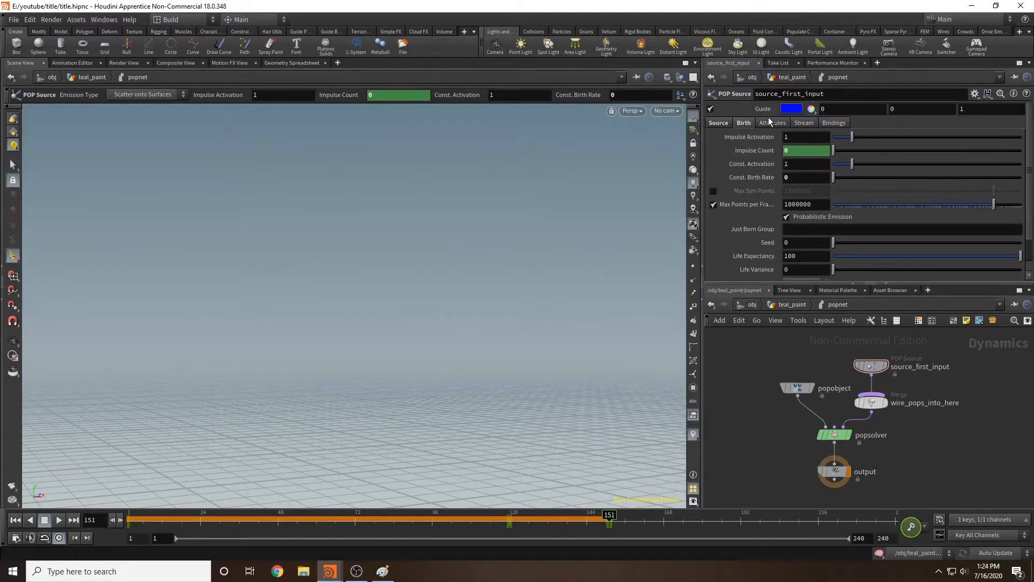
left_click(774, 123)
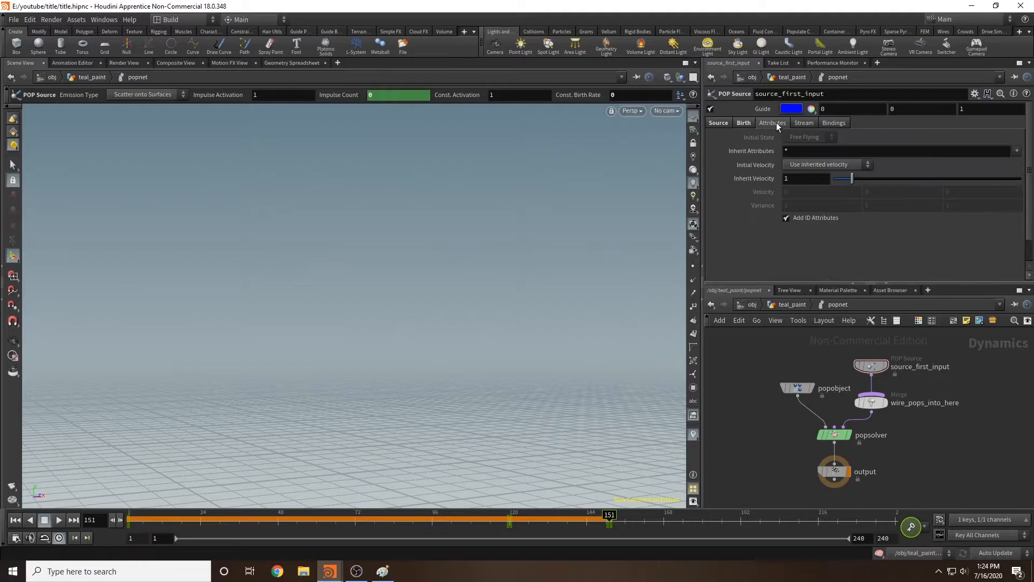
left_click(808, 168)
left_click(812, 197)
left_click(885, 191)
type("-12")
key("Return")
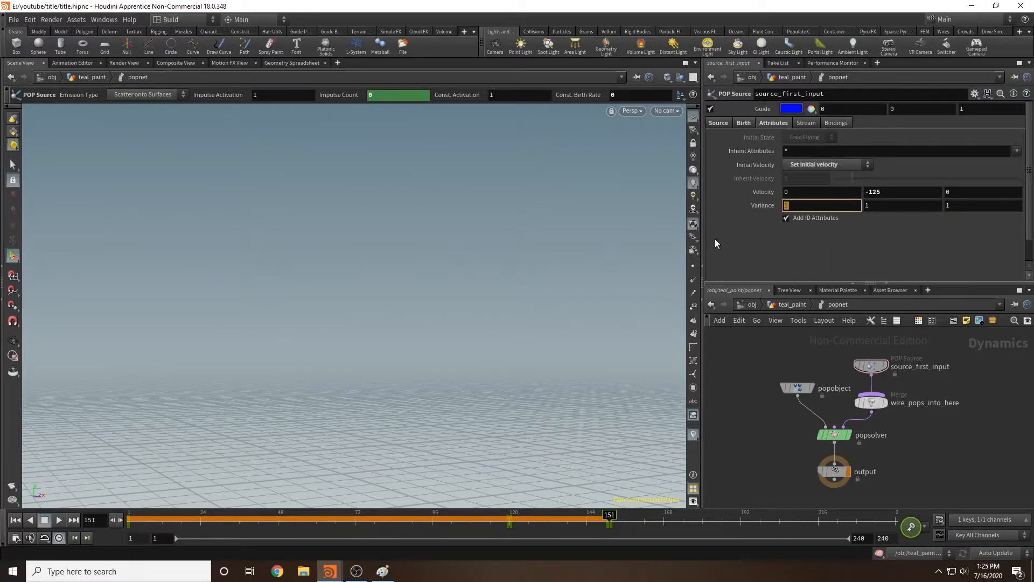
Set the initial velocity's variance to 75 on all three axes.
type("75")
key("Tab")
type("75")
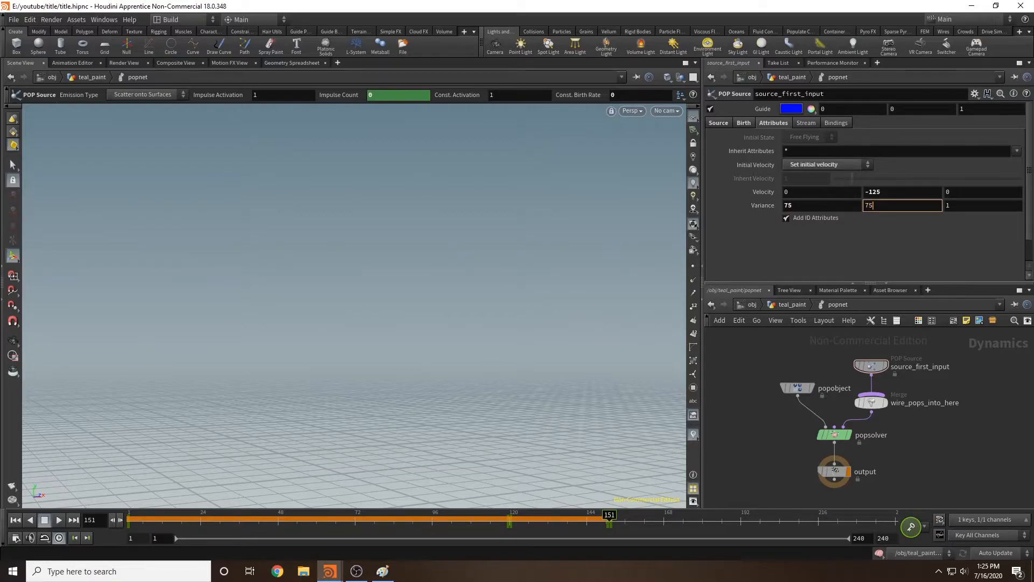
key("Tab")
type("75")
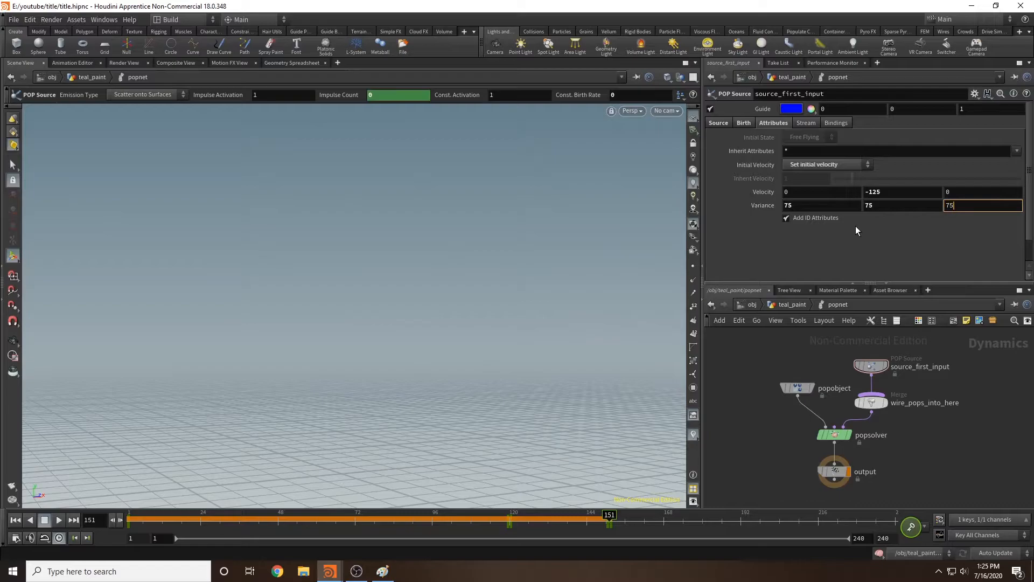
key("Return")
Move the POP Solver and output nodes down and insert a POP Kill node between wire_pops_into_here and the solver.
middle_click_drag(931, 459, 926, 444)
left_click_drag(776, 408, 853, 486)
left_click_drag(822, 426, 811, 436)
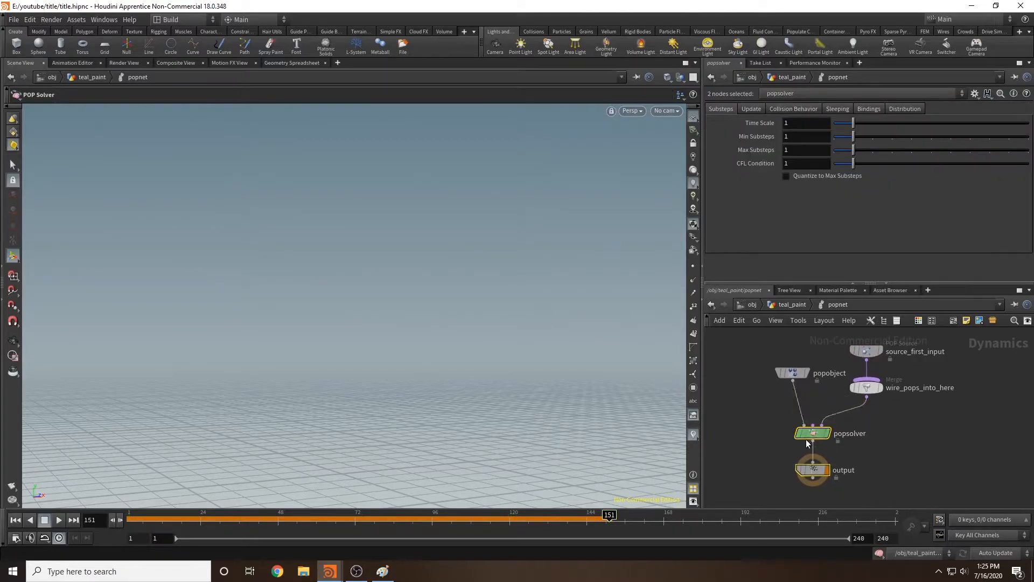
left_click(812, 435)
scroll(884, 425, "down", 3)
key("Tab")
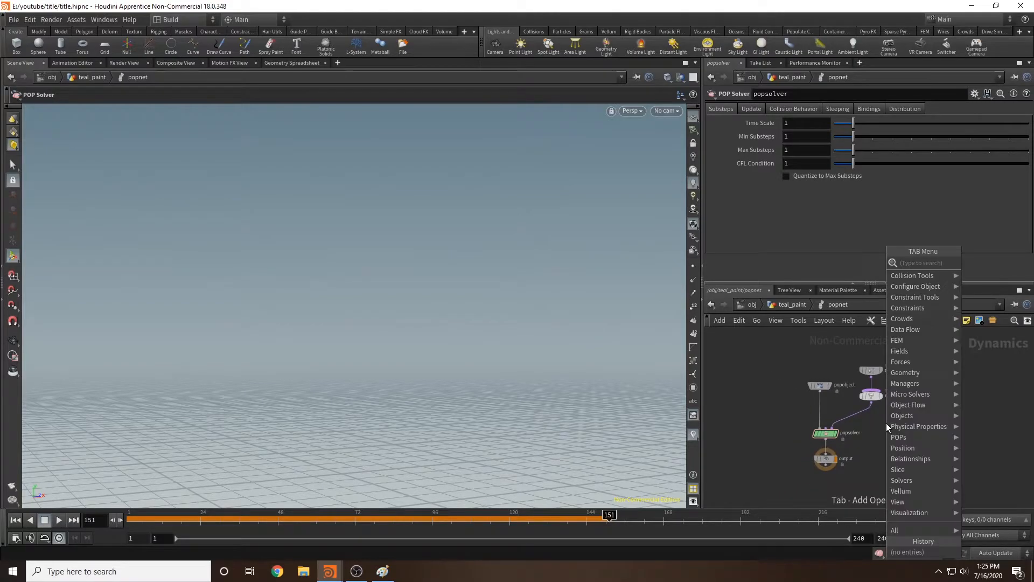
type("pop kill")
key("Return")
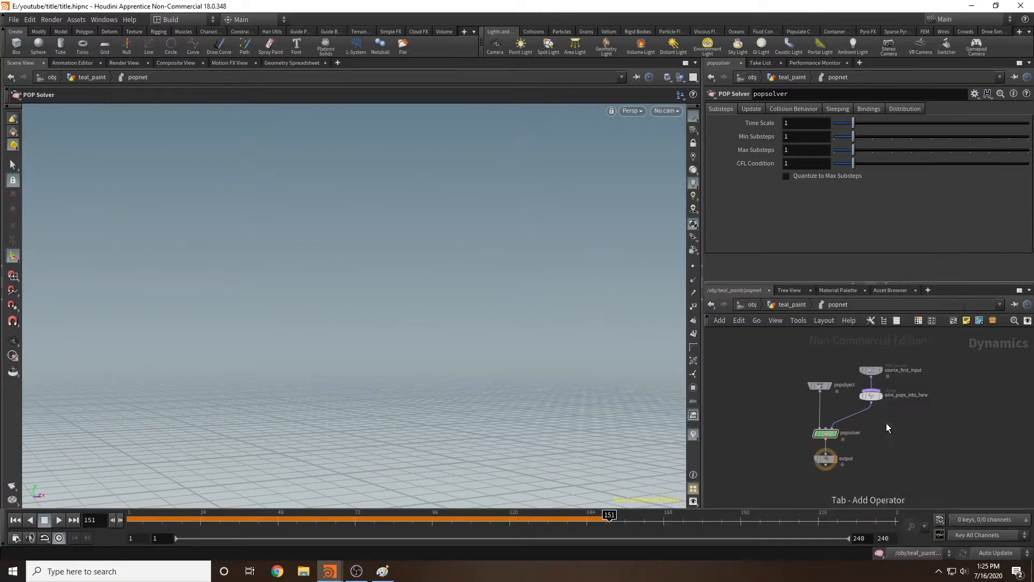
left_click(872, 431)
left_click_drag(873, 434, 861, 423)
Examine the particle stream at frame 124, first inside the POP network and again from the teal_paint level against the proxy box.
key("Escape")
middle_click_drag(455, 376, 450, 272)
mouse_move(450, 272)
left_mouse_down()
mouse_move(443, 333)
mouse_move(491, 284)
mouse_move(397, 330)
mouse_move(427, 339)
mouse_move(496, 288)
mouse_move(506, 313)
left_mouse_up()
key("Return")
left_click_drag(561, 519, 522, 518)
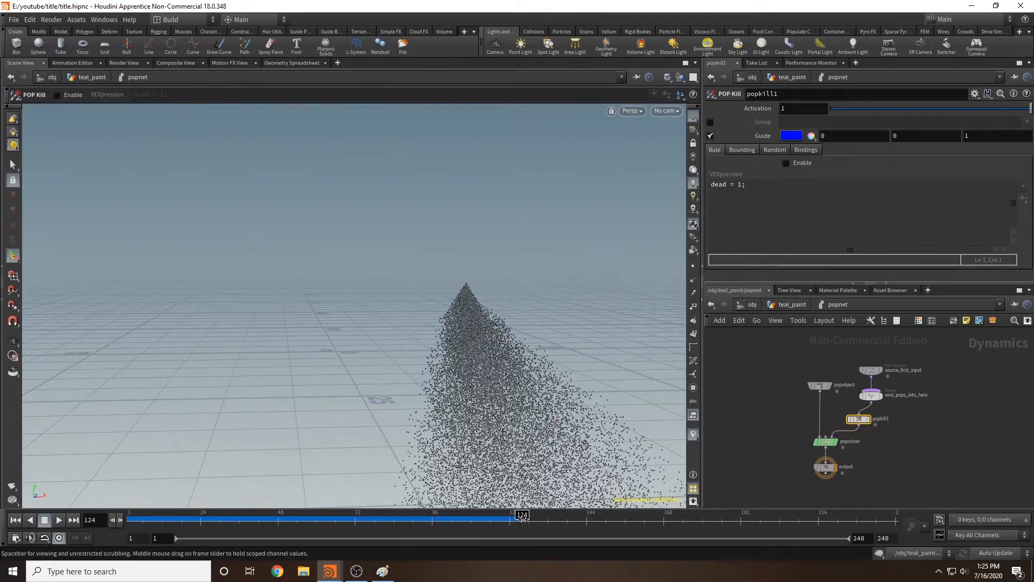
key("space")
middle_click_drag(602, 405, 508, 245)
scroll(487, 238, "down", 3)
left_click_drag(482, 236, 458, 336)
scroll(512, 353, "up", 5)
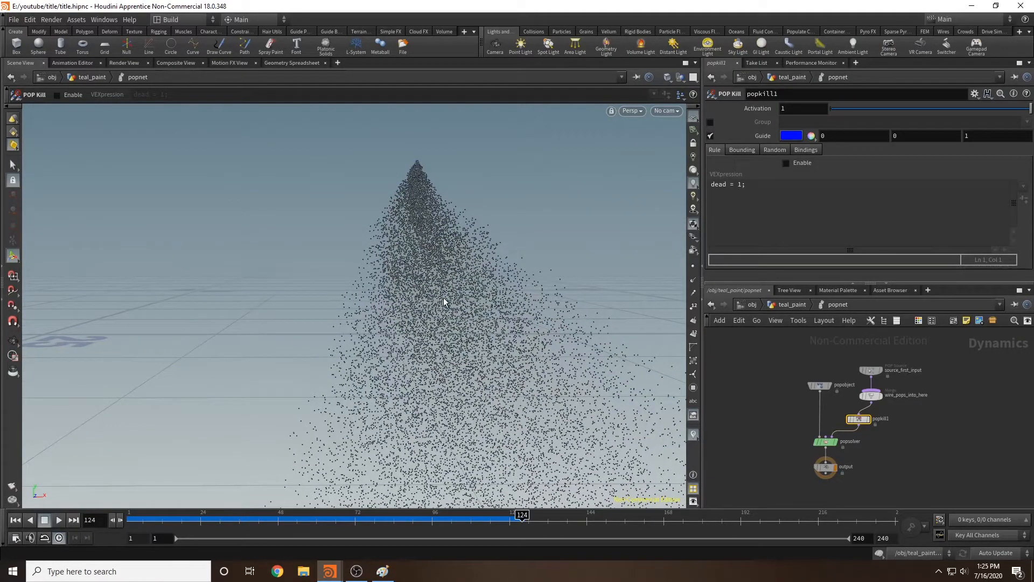
left_click(795, 305)
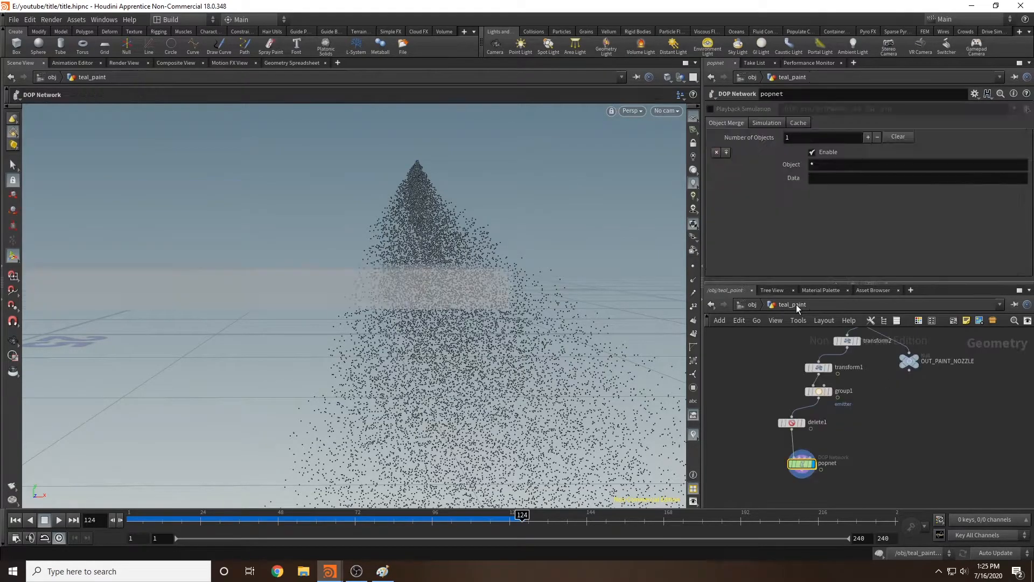
left_click_drag(534, 282, 524, 255)
left_click_drag(518, 246, 511, 297)
left_click_drag(307, 303, 323, 312)
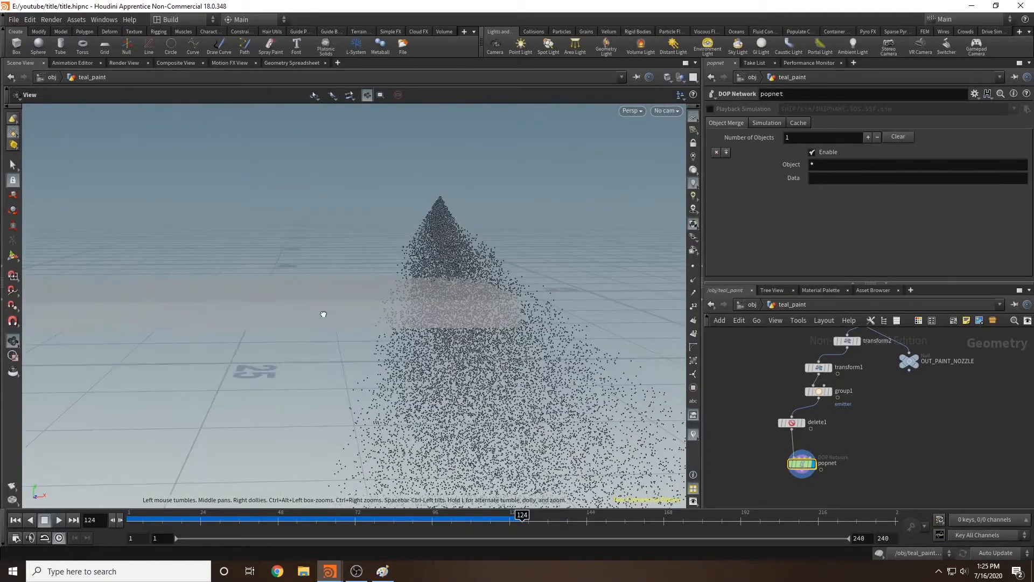
key("Return")
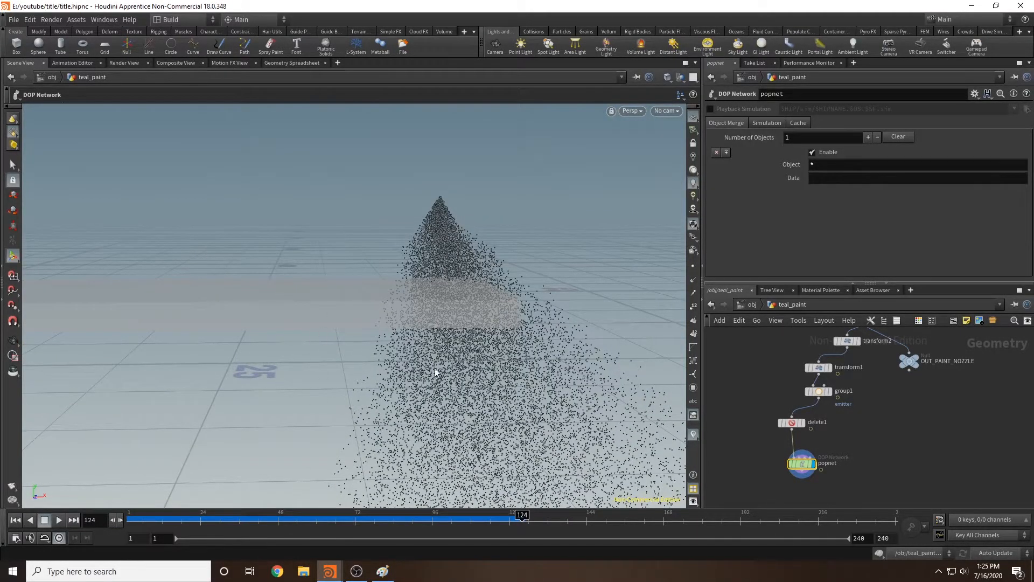
Enable bounding on the POP Kill node inside popnet and set the bounding box's center Y to -.5.
double_click(809, 467)
mouse_move(861, 424)
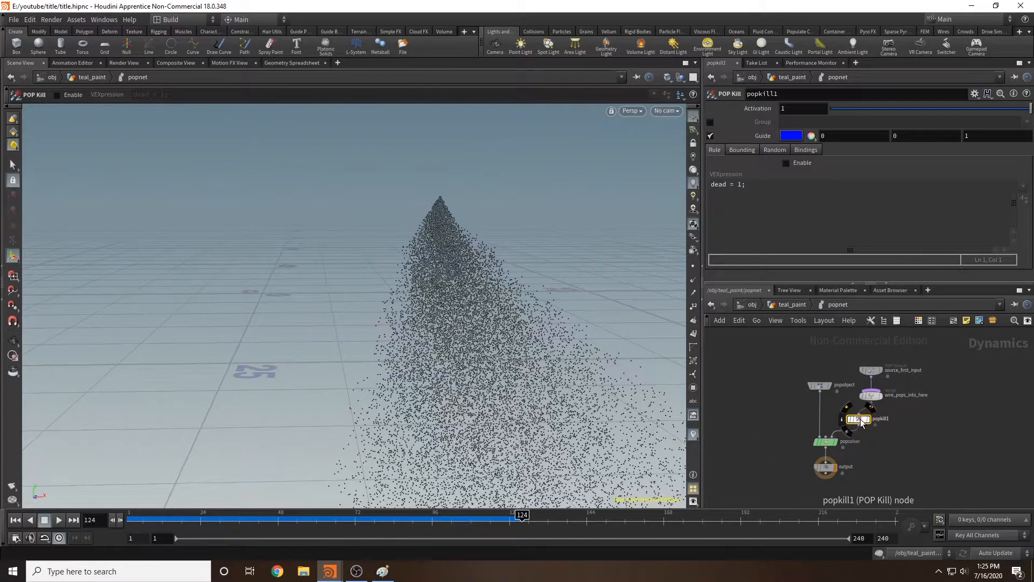
left_click(747, 150)
left_click(786, 163)
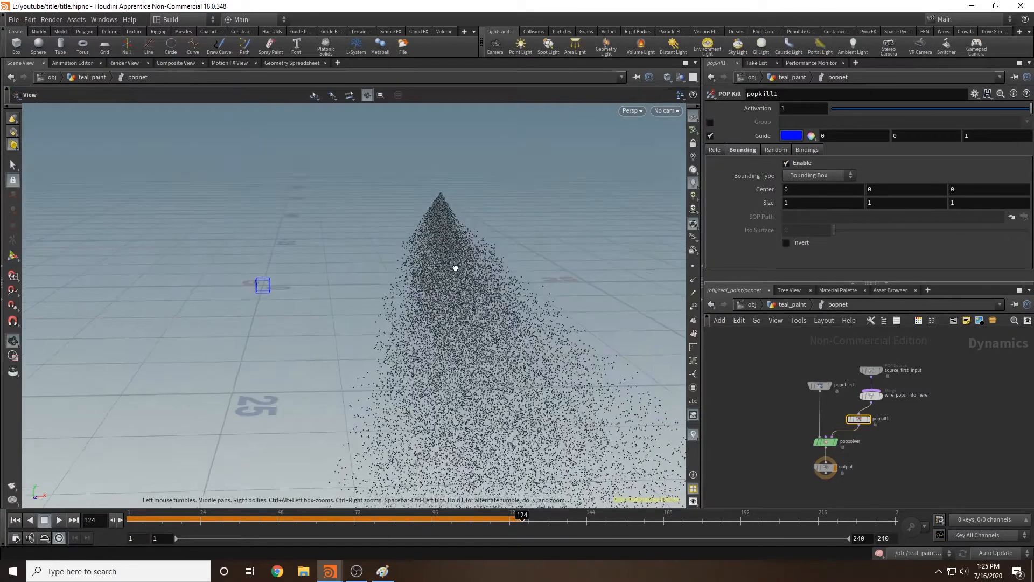
middle_click_drag(893, 191, 894, 192)
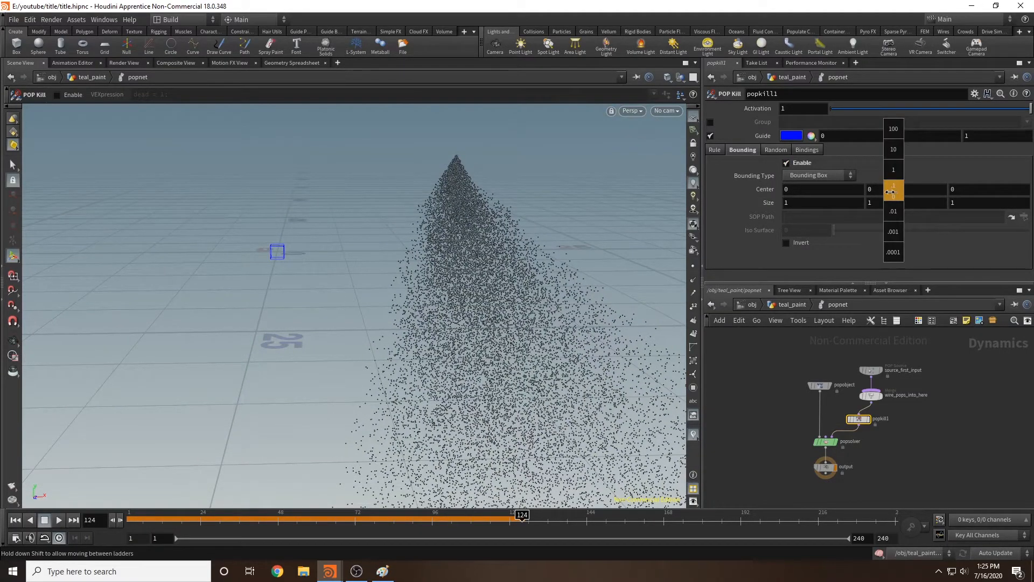
left_click(890, 189)
type("-.5")
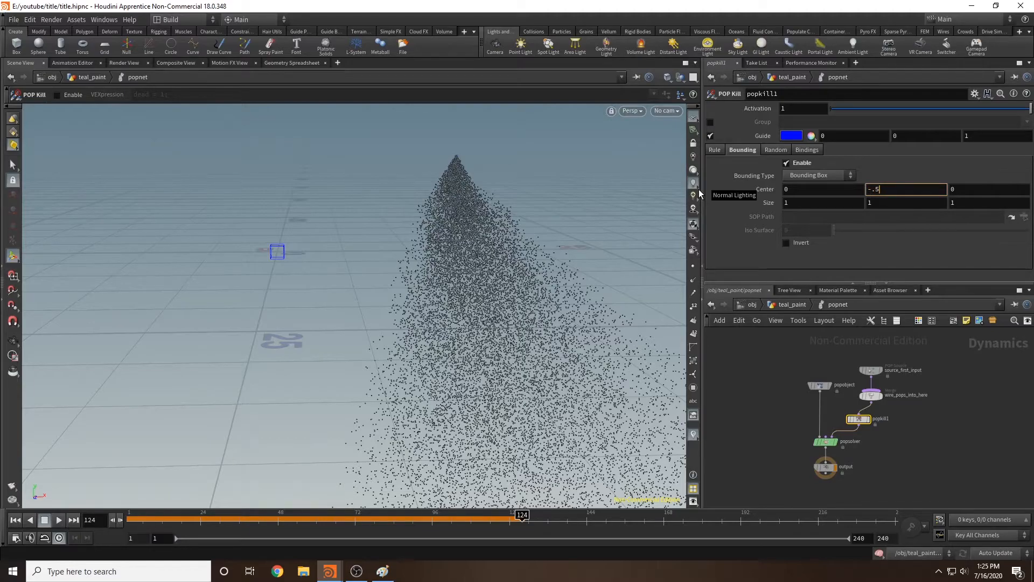
key("Return")
key("Escape")
left_click_drag(306, 243, 362, 228)
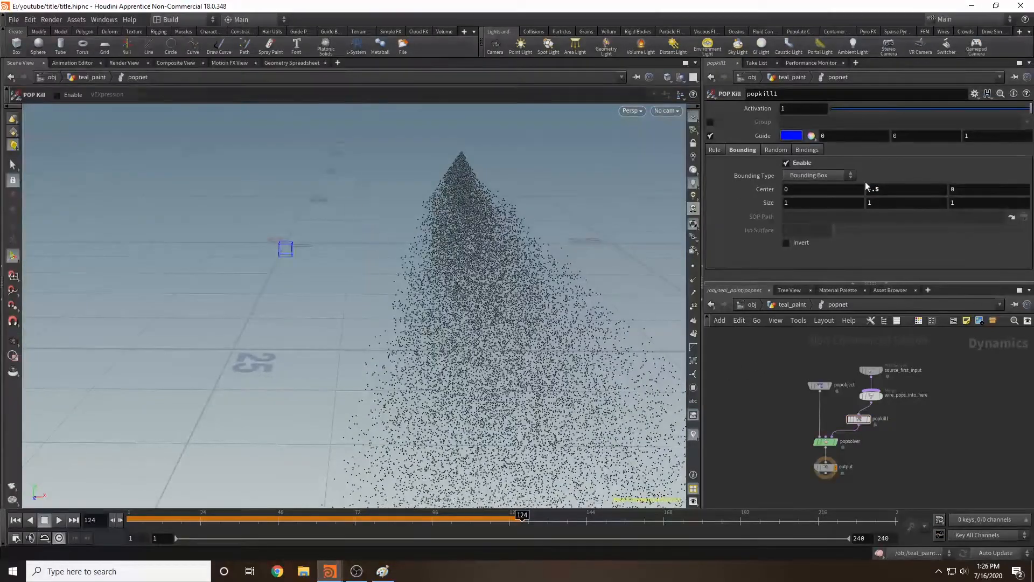
Set the kill box's X size to 75.1 and Z size to 75, and check its effect on the particles at frame 137.
middle_click(770, 189)
middle_click_drag(778, 186, 713, 188)
key("ctrl+z")
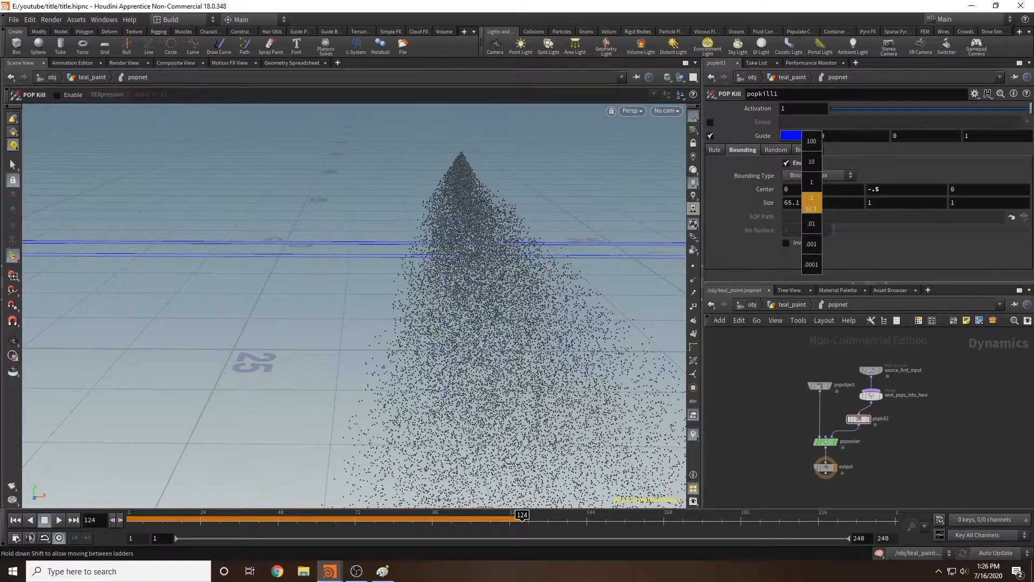
middle_click_drag(65, 347, 68, 348)
left_click(963, 203)
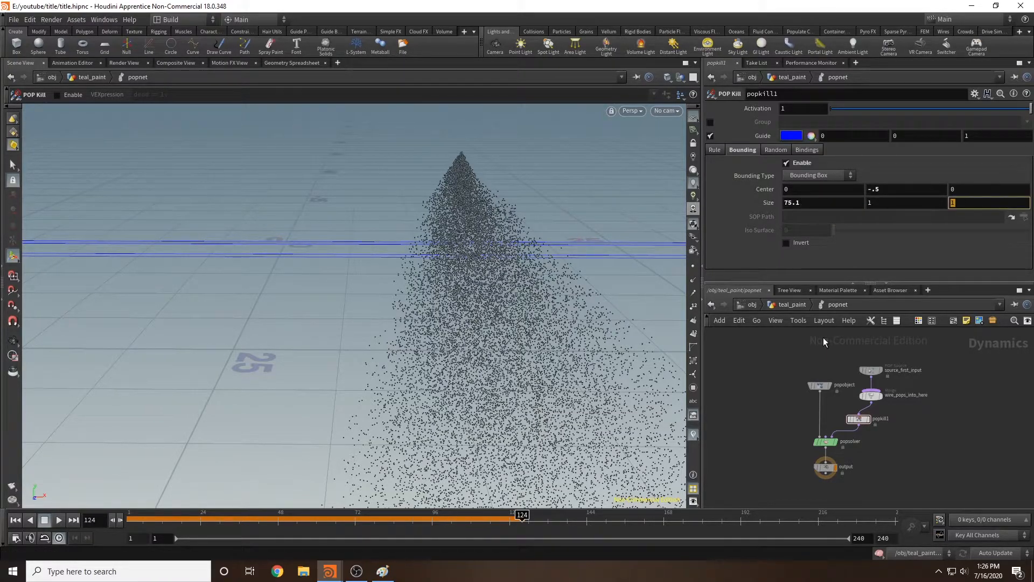
type("75")
key("Return")
left_click_drag(364, 215, 520, 261)
left_click_drag(415, 520, 564, 515)
key("Escape")
left_click_drag(532, 303, 516, 255)
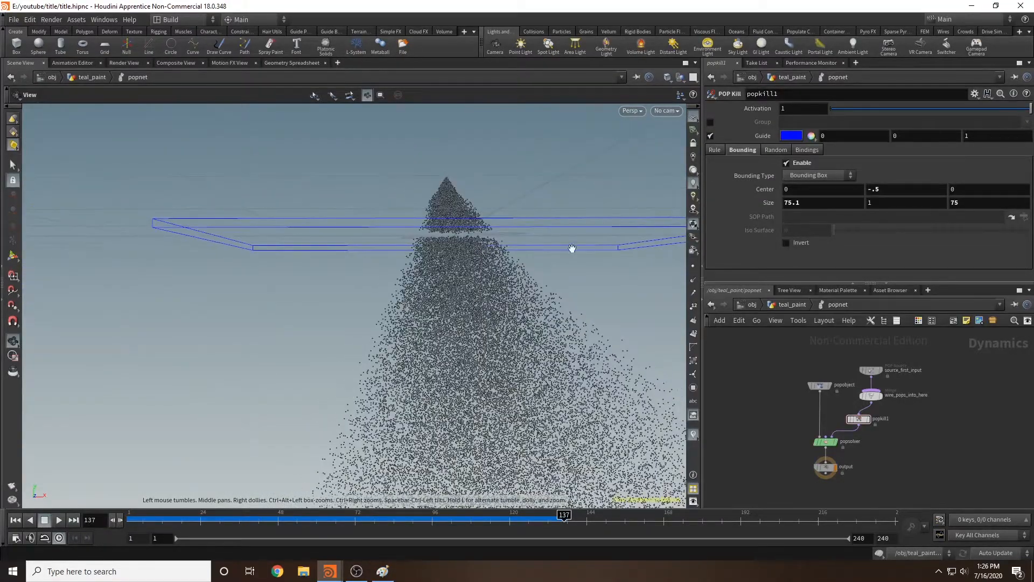
key("Return")
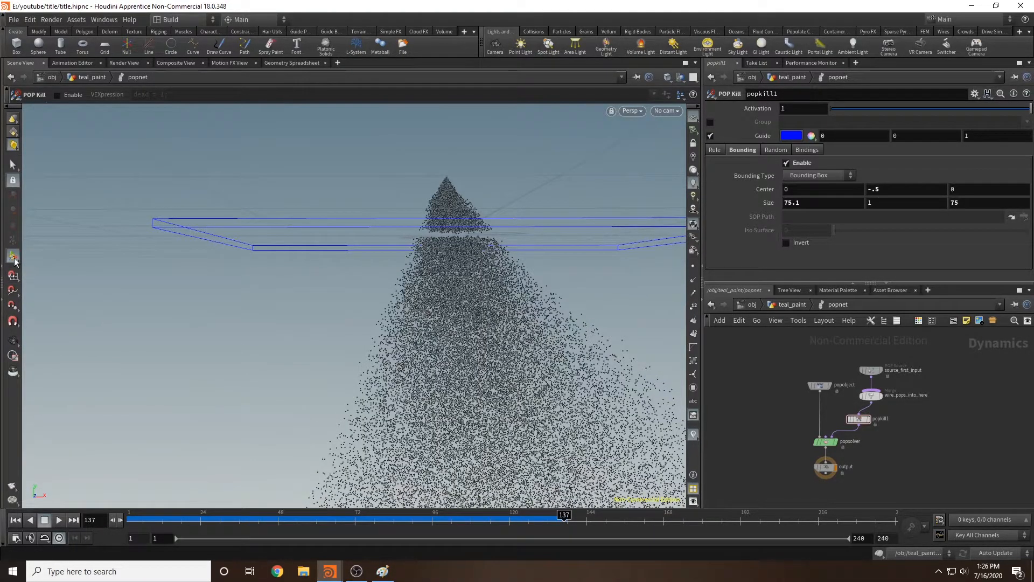
Keep the Bounding Box type for the POP Kill and increase the box's Y size to 16.4.
middle_click(901, 205)
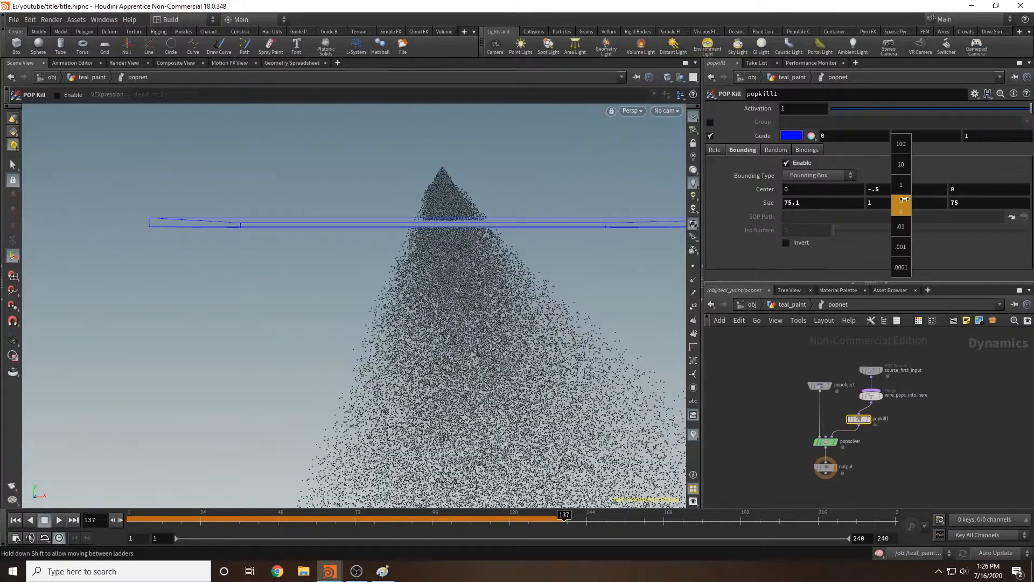
left_click(812, 176)
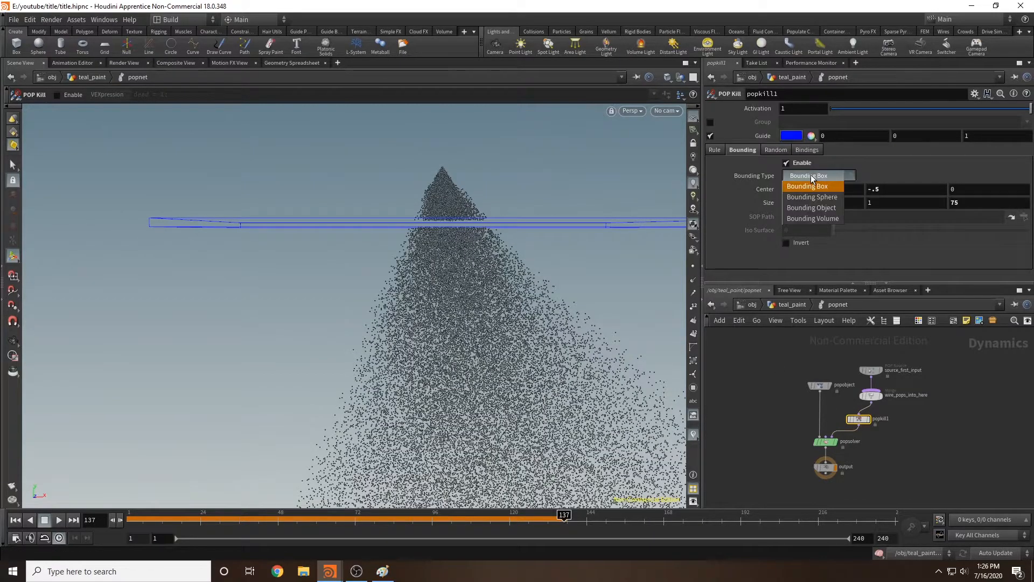
left_click(812, 177)
middle_click(903, 206)
middle_click_drag(907, 206, 978, 206)
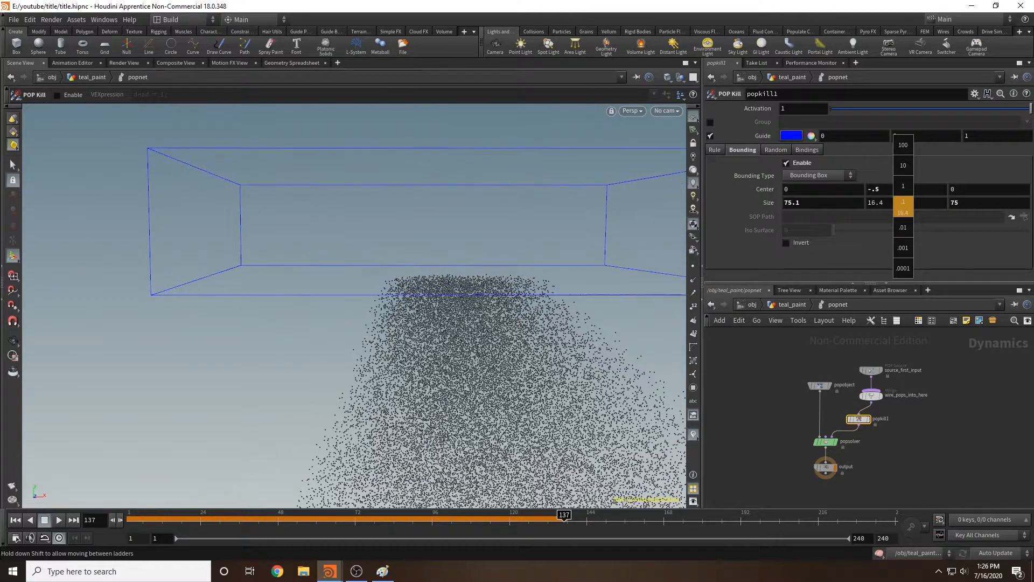
Lower the kill box by setting its center Y to -8.8.
middle_click_drag(893, 186, 205, 325)
left_click_drag(427, 168, 482, 193, "alt")
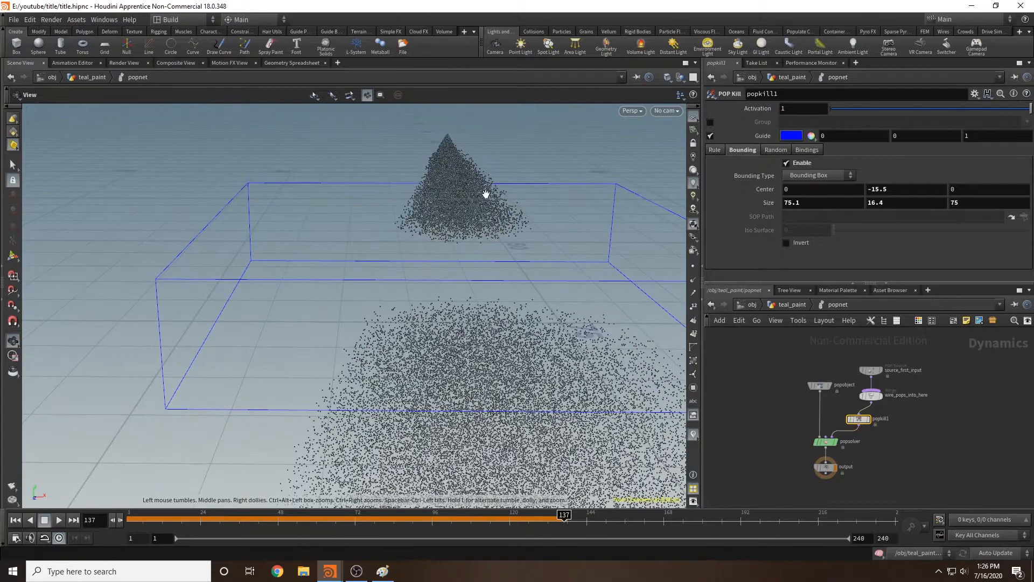
middle_click_drag(900, 192, 961, 191)
left_click_drag(364, 237, 379, 217, "alt")
middle_click_drag(893, 189, 985, 182)
mouse_move(519, 226)
left_mouse_down("alt")
mouse_move(506, 219)
mouse_move(517, 218)
left_mouse_up("alt")
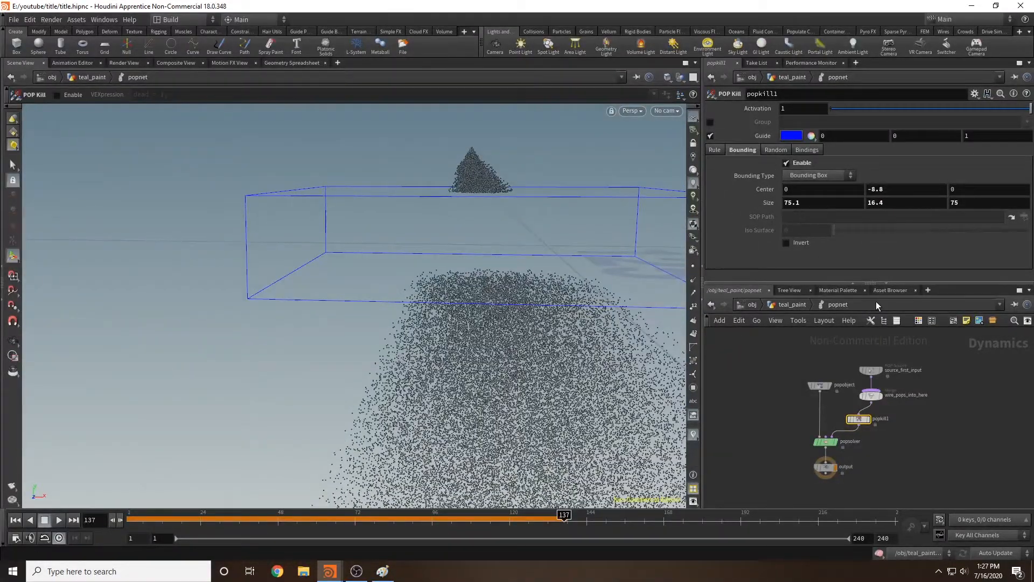
Set the POP Source's Life Expectancy to .25 and play the simulation forward to frame 145.
left_click(870, 370)
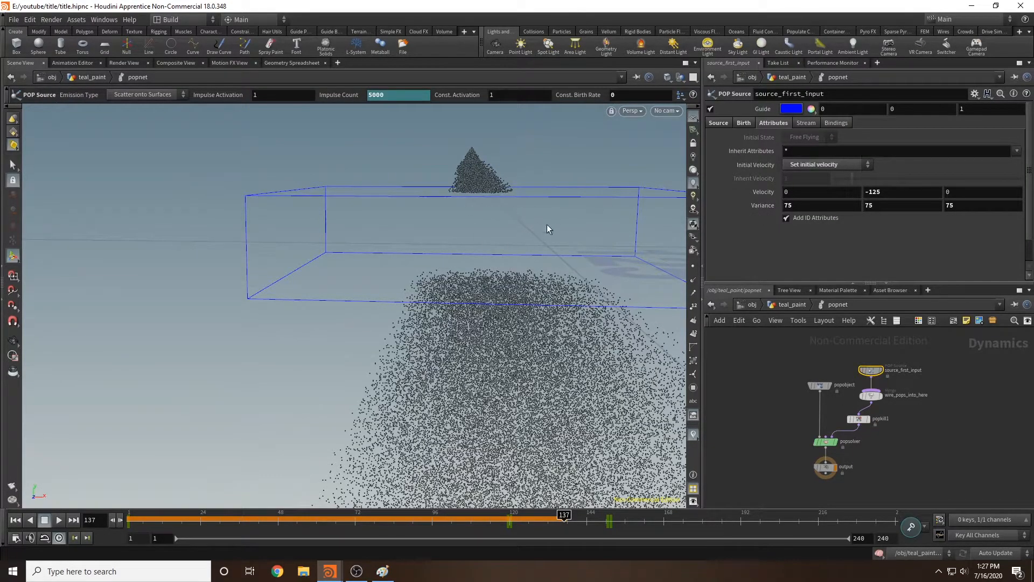
left_click(745, 123)
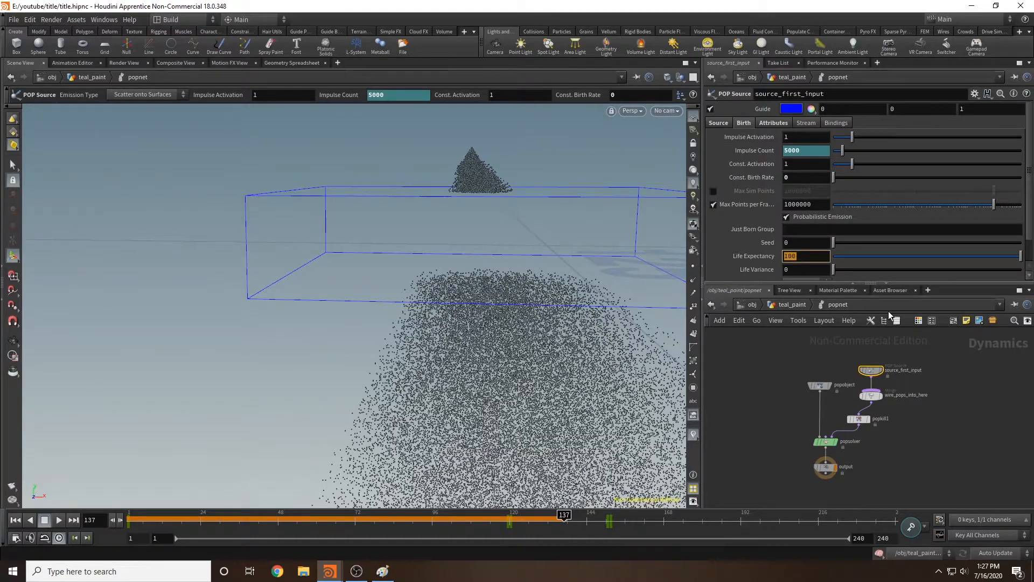
type(".25")
left_click(760, 396)
left_click_drag(402, 522, 590, 531)
Compare the spray with the proxy box from the teal_paint level and raise the kill box's center Y slightly.
left_click(793, 305)
key("Escape")
left_click_drag(554, 260, 470, 243)
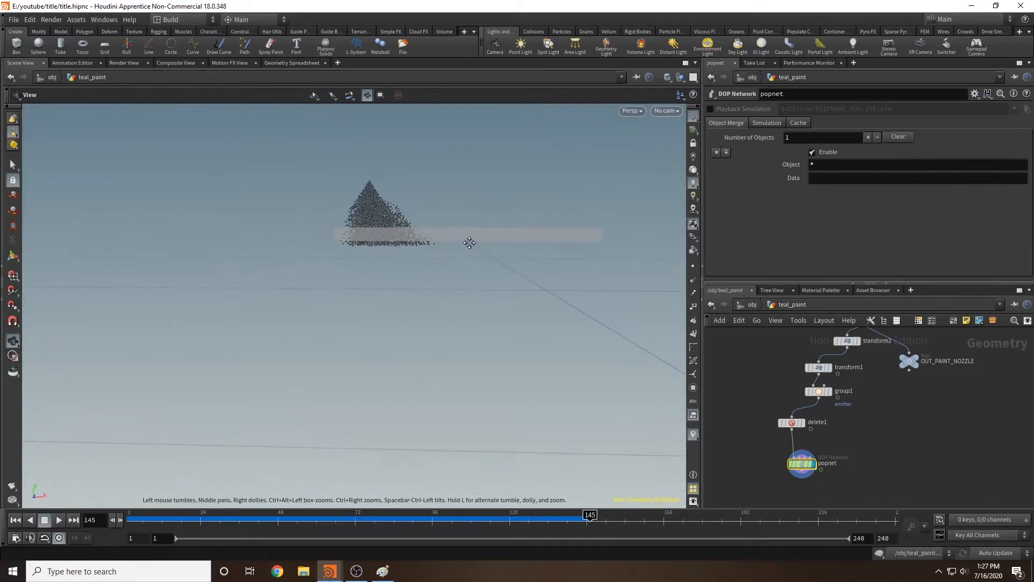
double_click(801, 464)
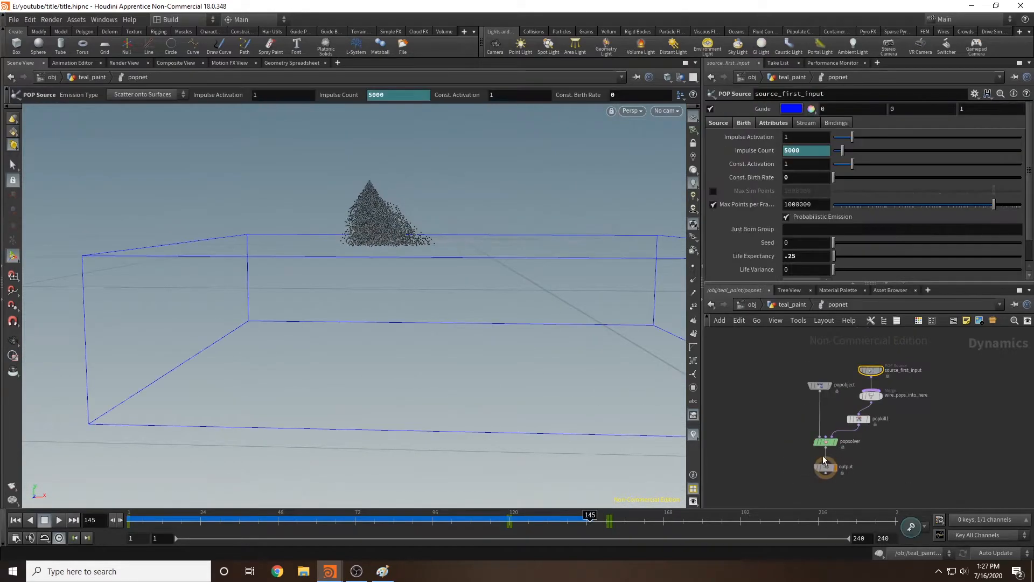
left_click(858, 419)
middle_click_drag(896, 189, 914, 189)
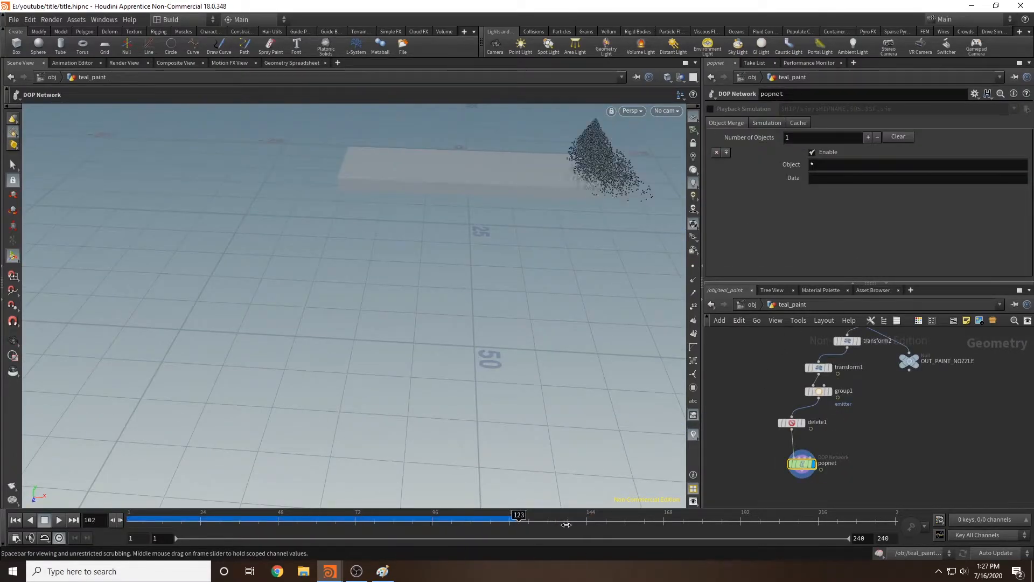
Check the spray over the proxy box at frame 141 and save the scene.
key("Escape")
left_click_drag(549, 431, 457, 305)
key("Return")
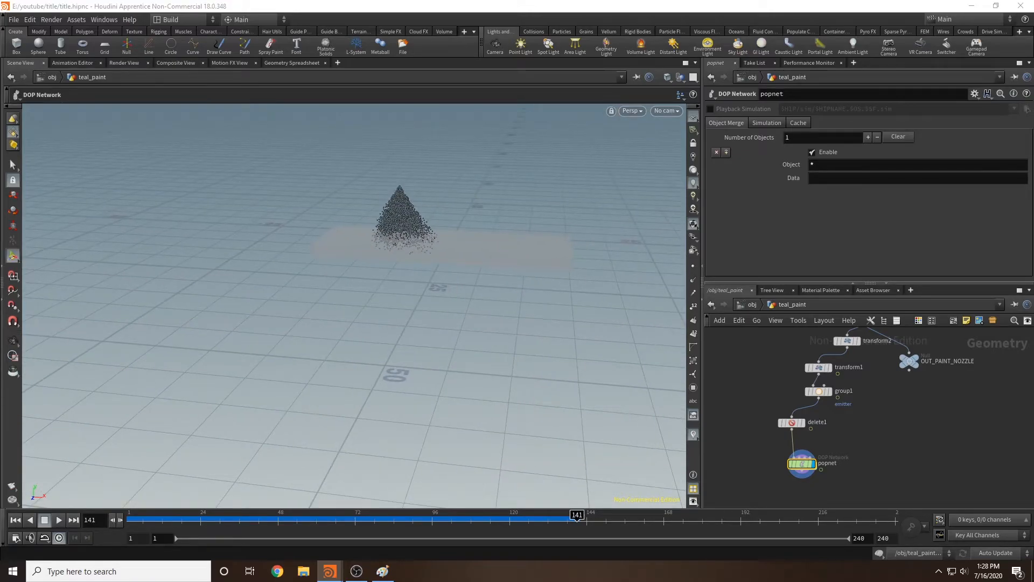
left_click(15, 20)
left_click(32, 144)
Add an Attribute Wrangle below popnet, fed by the POP network's output, and display it.
middle_click_drag(807, 504, 803, 460)
left_click_drag(363, 246, 468, 199)
key("Tab")
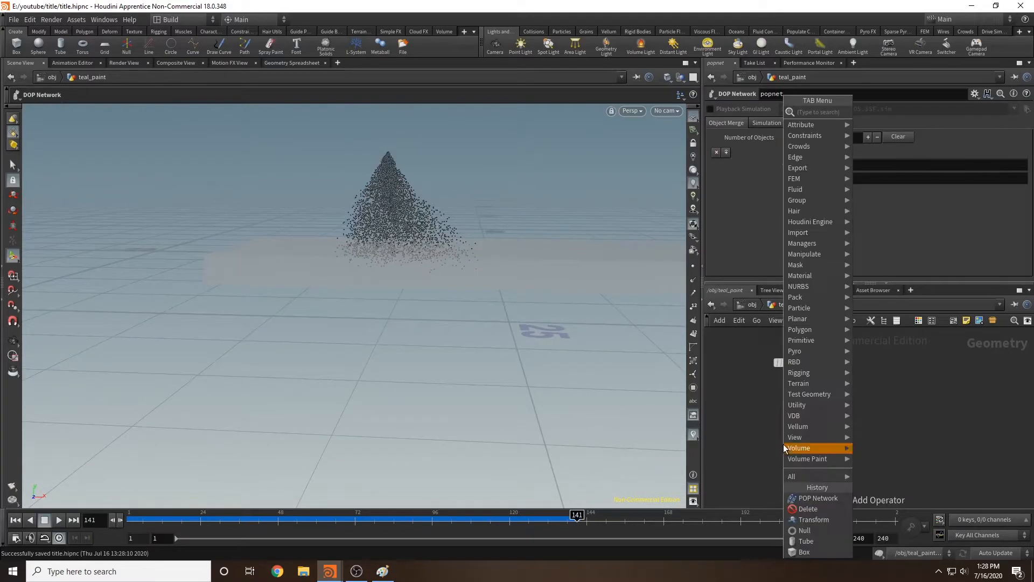
type("attr")
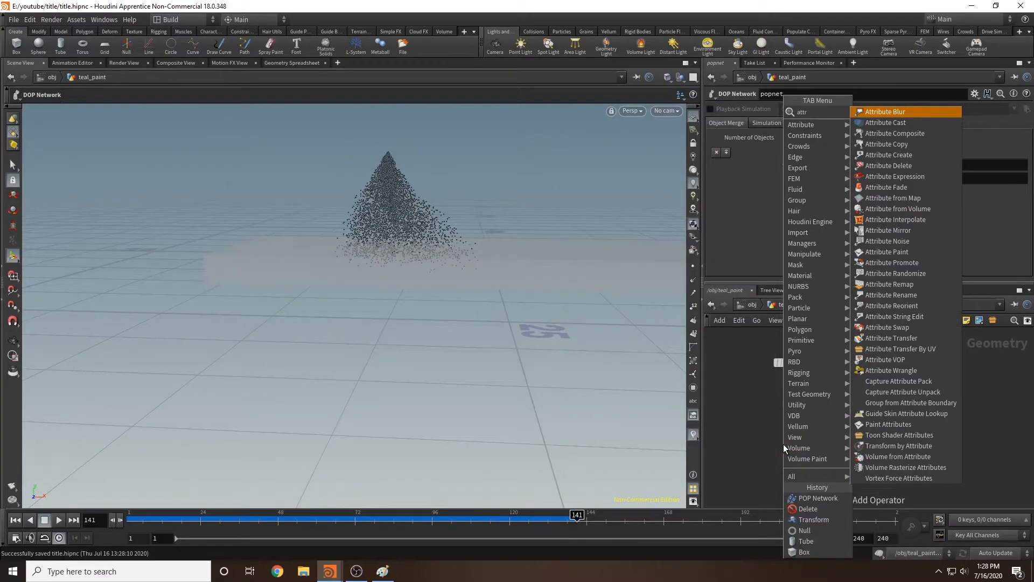
type("ibute wra")
key("Return")
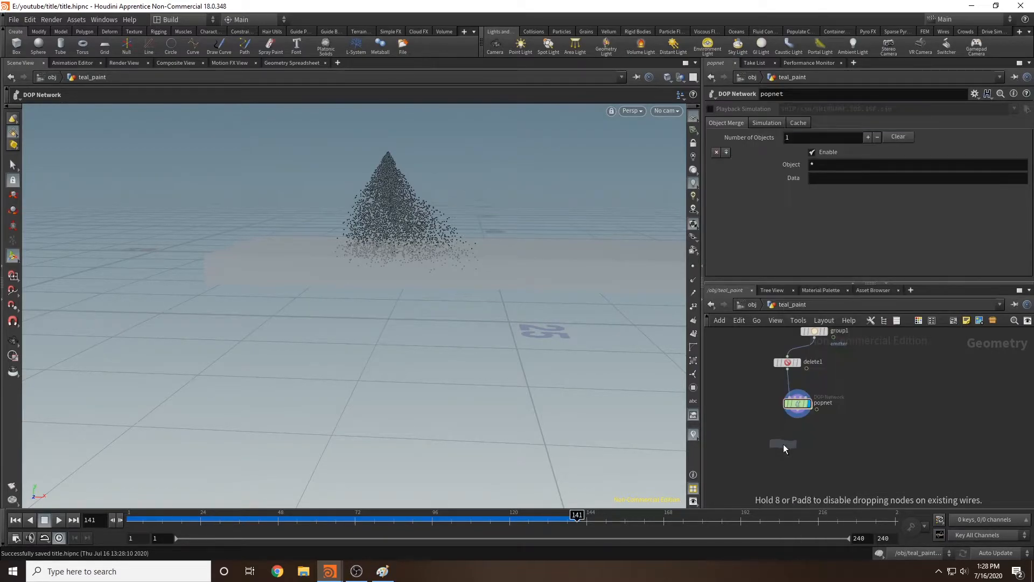
left_click(814, 444)
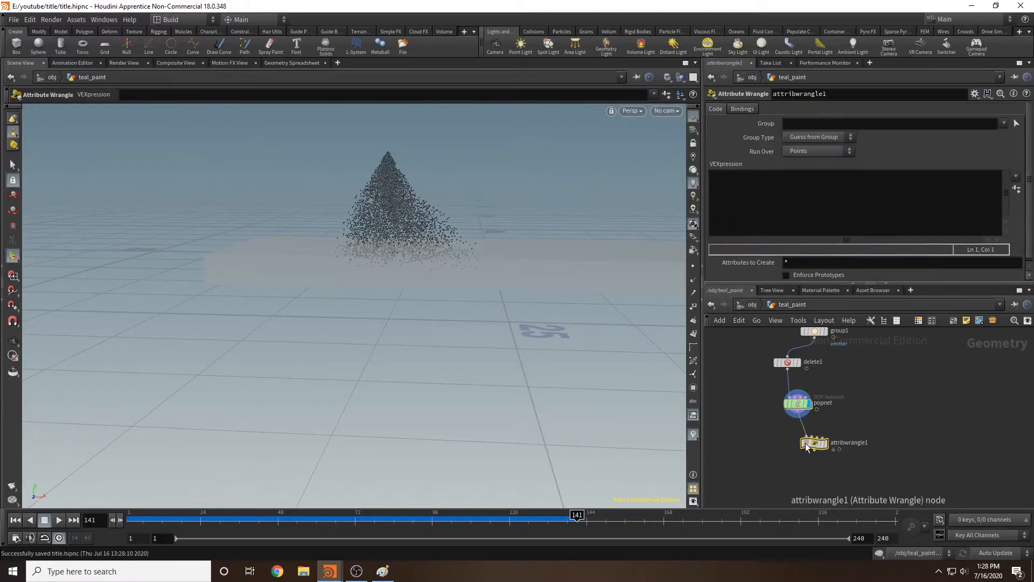
left_click(766, 188)
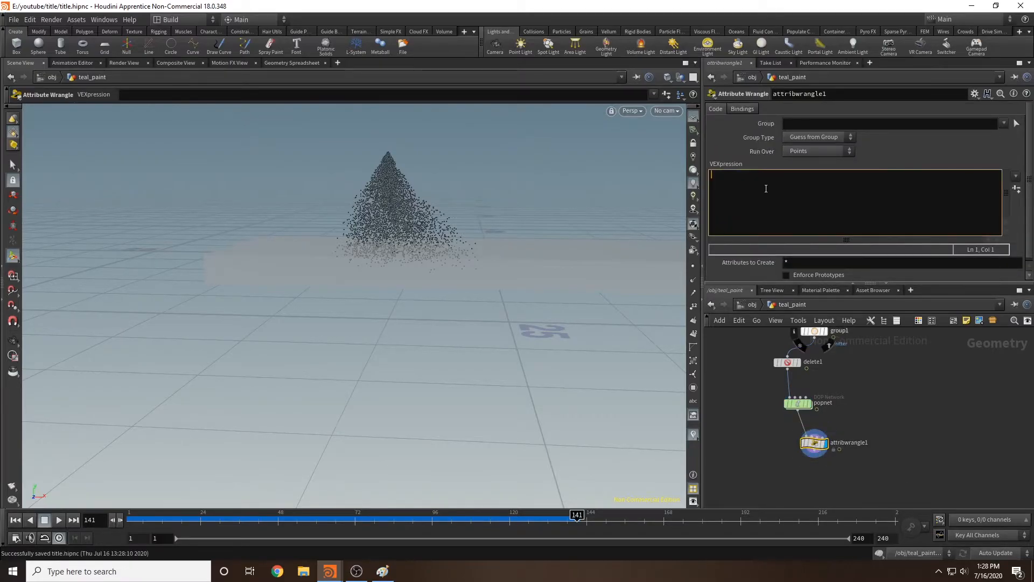
type("@pscale = 0.01;")
right_click(745, 197)
left_click(719, 391)
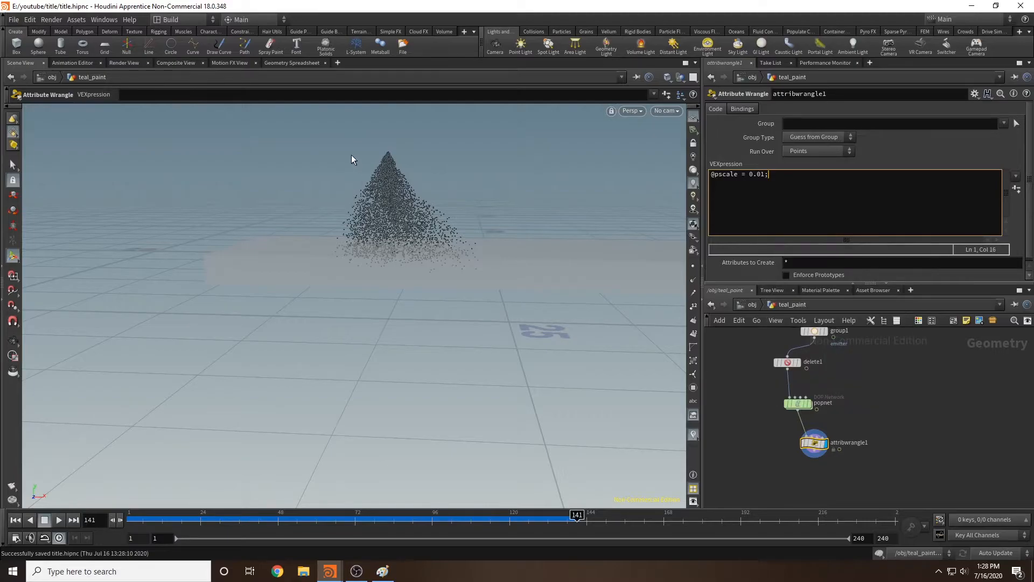
Render frame 141 with the mantra_ipr node to preview the particle size.
left_click(15, 19)
left_click(129, 62)
left_click(33, 77)
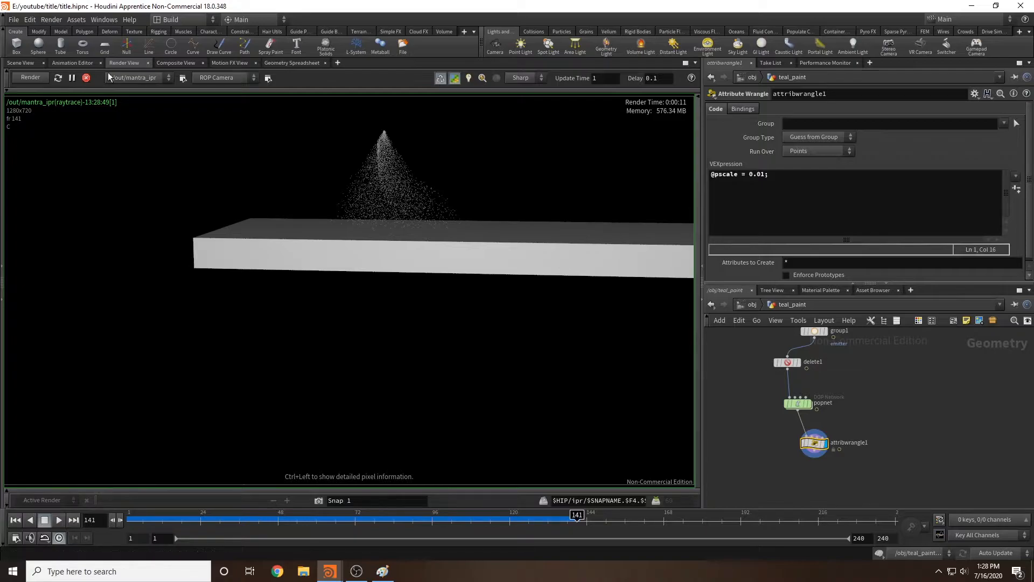
Return to the scene view and add a Color node below attribwrangle1, fed by its output and displayed.
left_click(30, 62)
key("Return")
middle_click_drag(825, 476, 766, 427)
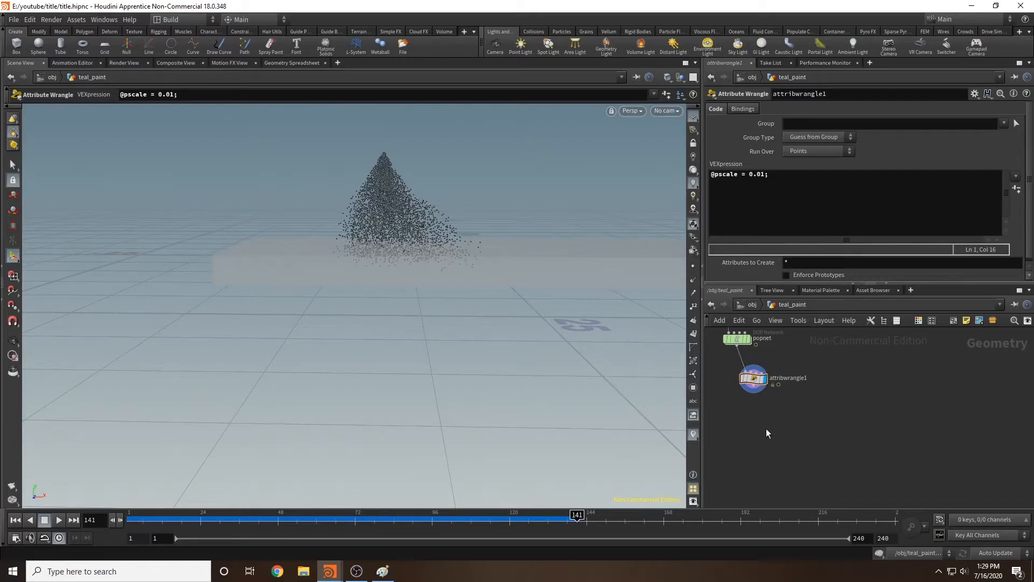
key("Tab")
type("copy")
key("Return")
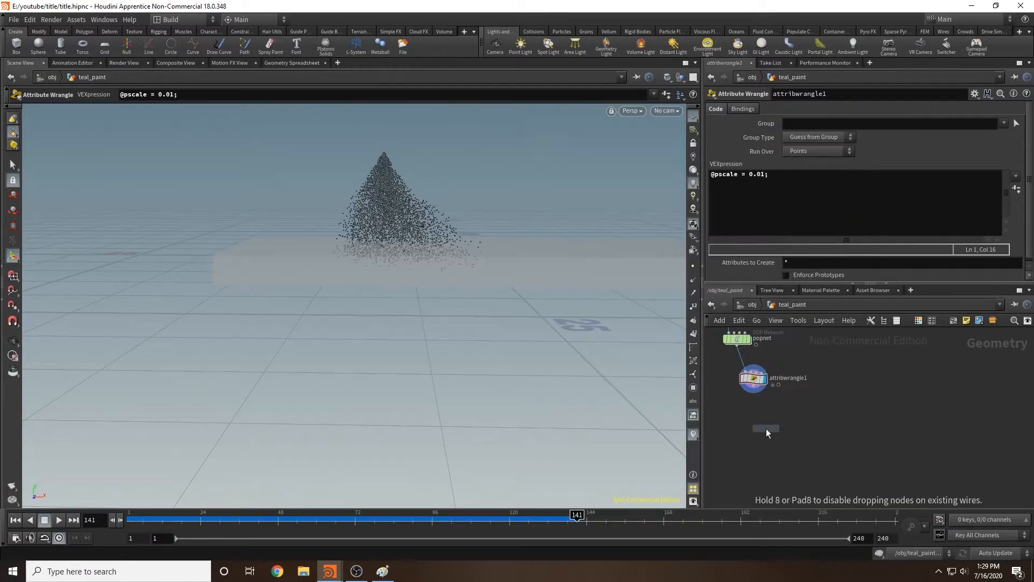
left_click(762, 426)
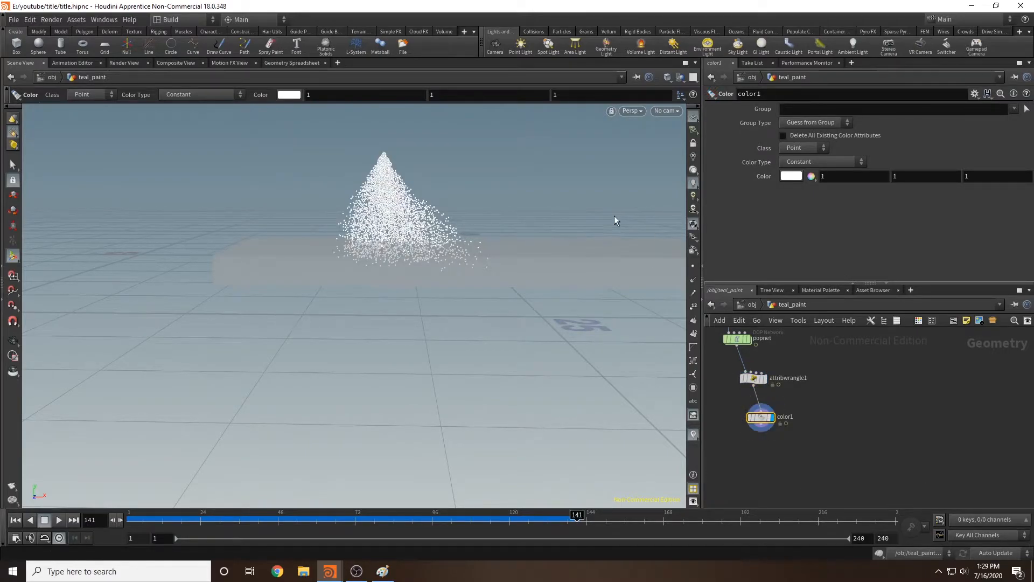
Set the Color node's color to the light teal sampled from the MMN logo image's circle (0.383775, 1, 0.932277).
left_click(792, 176)
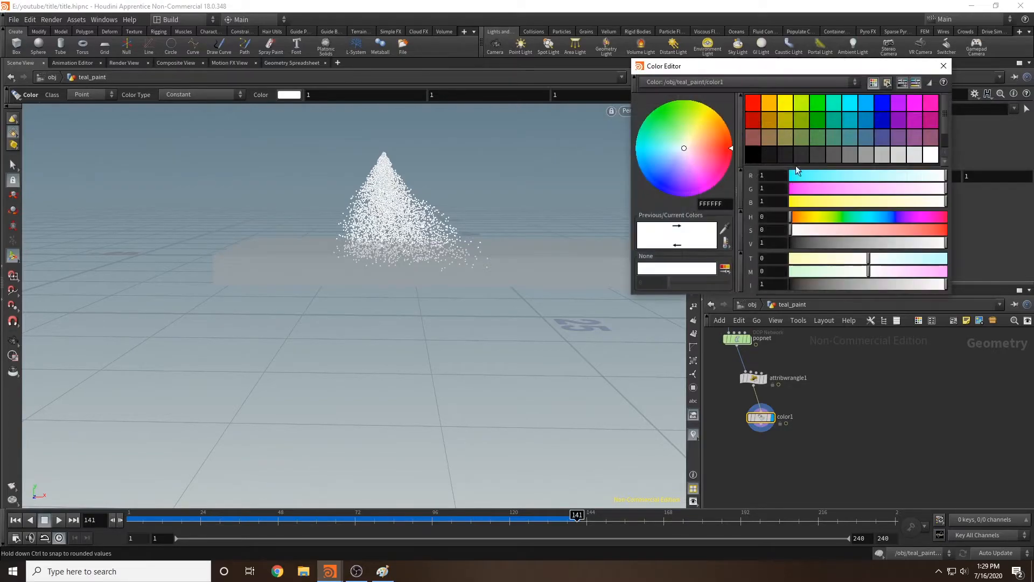
left_click(887, 83)
left_click_drag(945, 116, 950, 146)
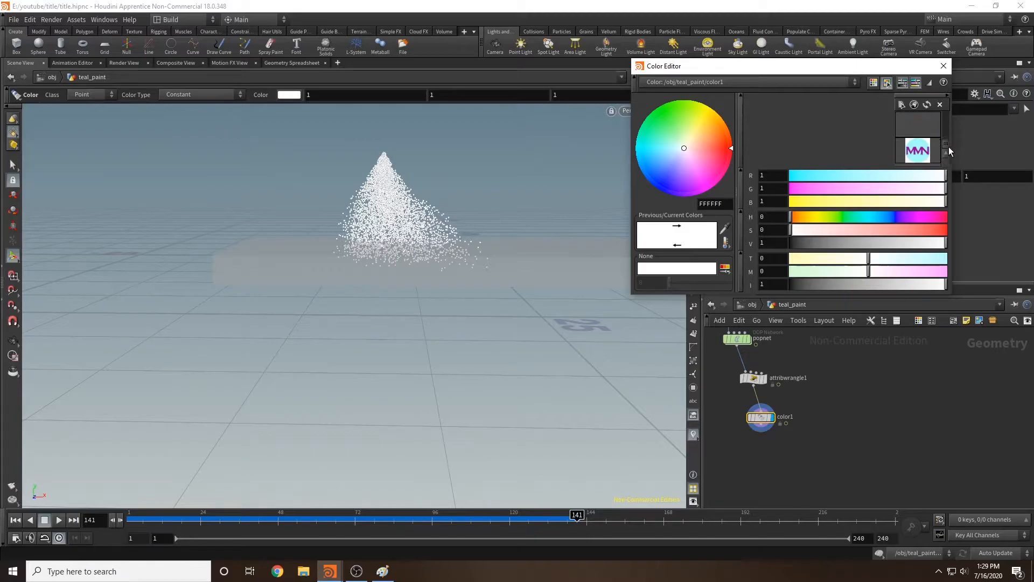
left_click(922, 153)
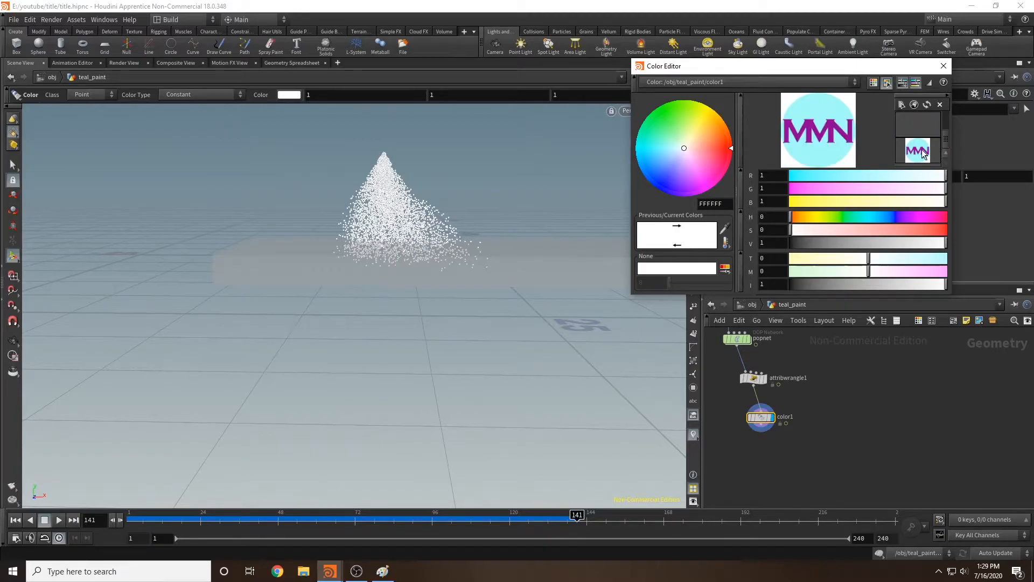
left_click(727, 226)
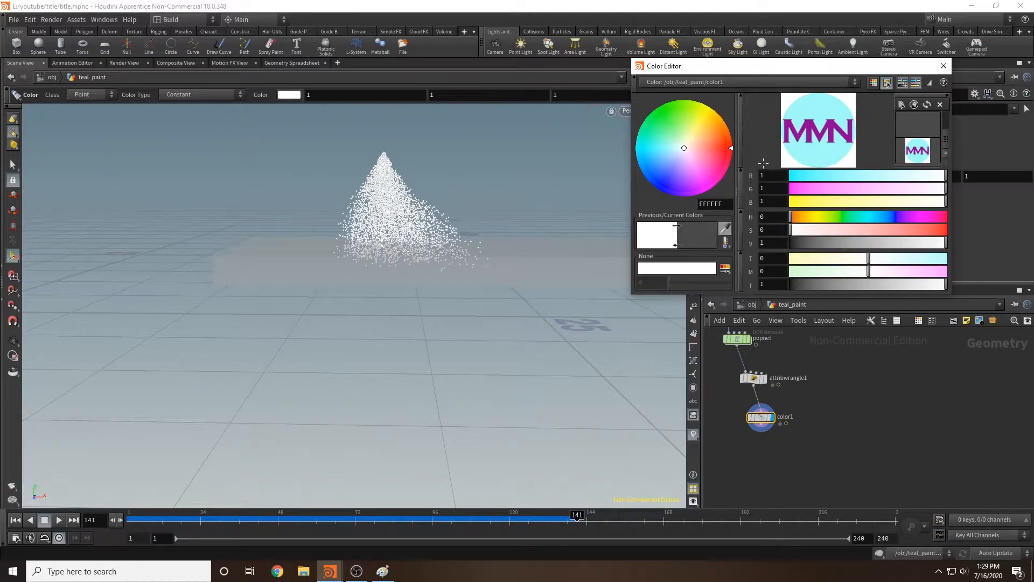
left_click(808, 156)
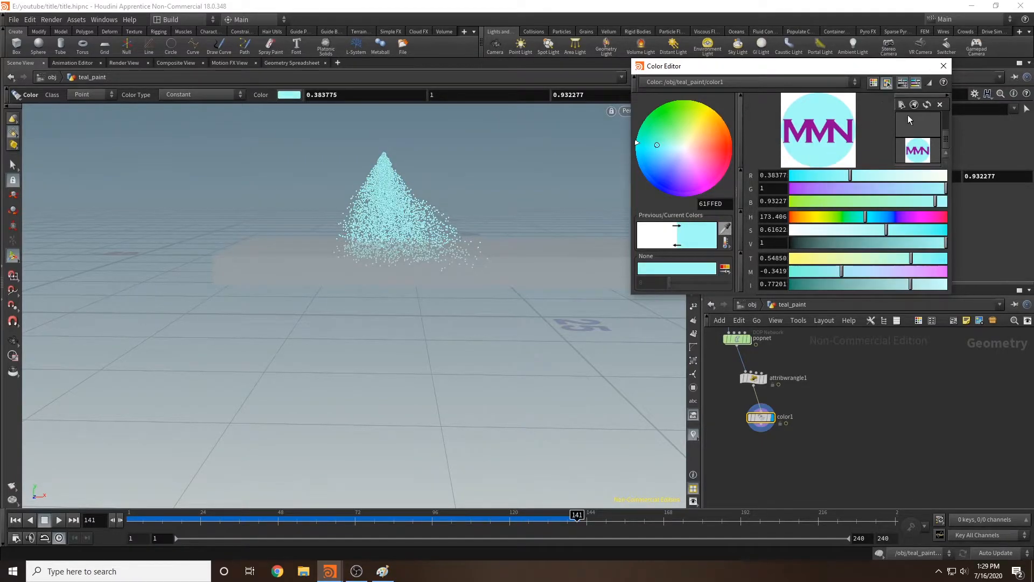
left_click(941, 66)
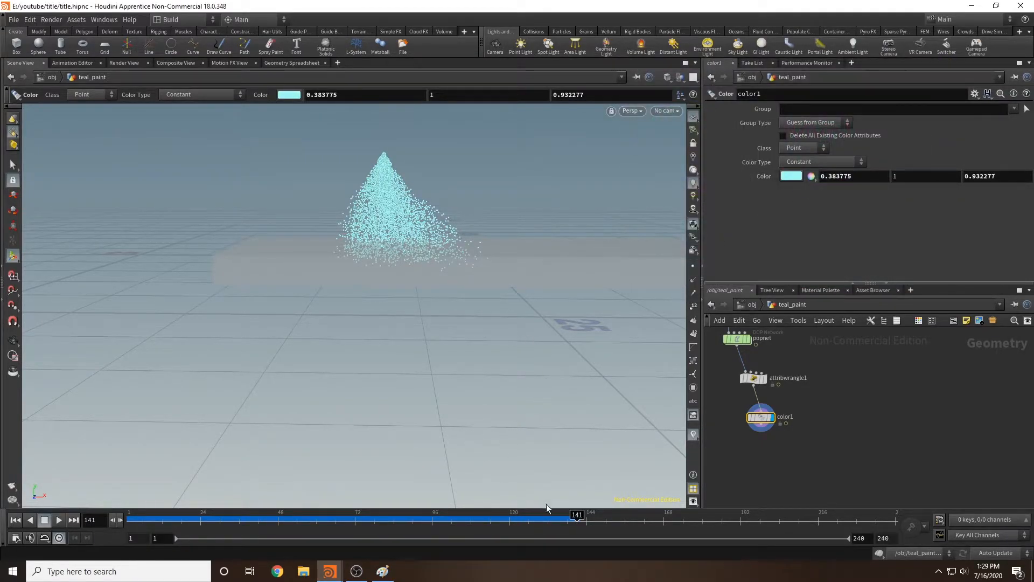
Check the teal spray over the proxy box at frame 145.
left_click_drag(525, 524, 590, 526)
key("Escape")
left_click_drag(480, 277, 558, 278)
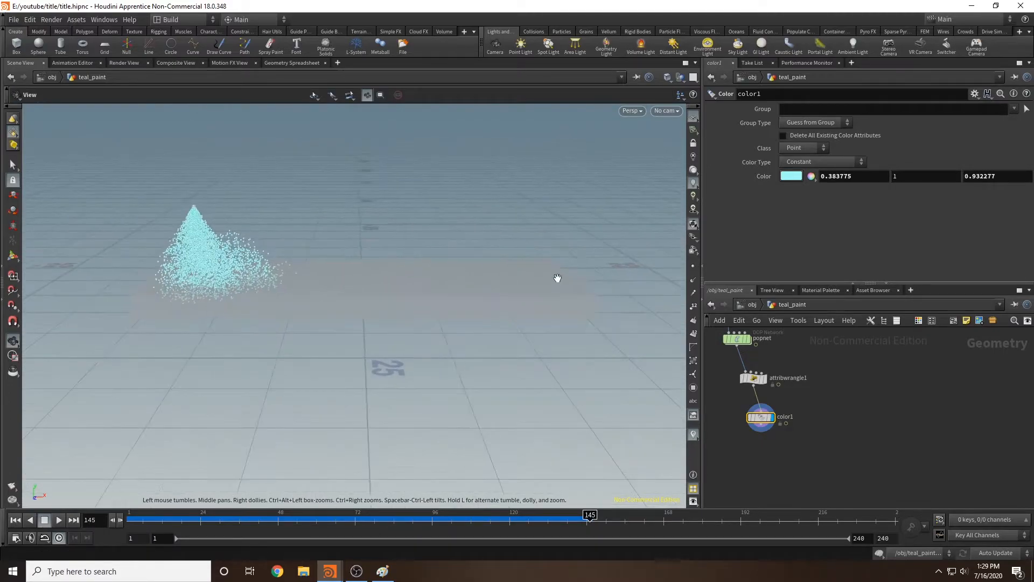
key("Return")
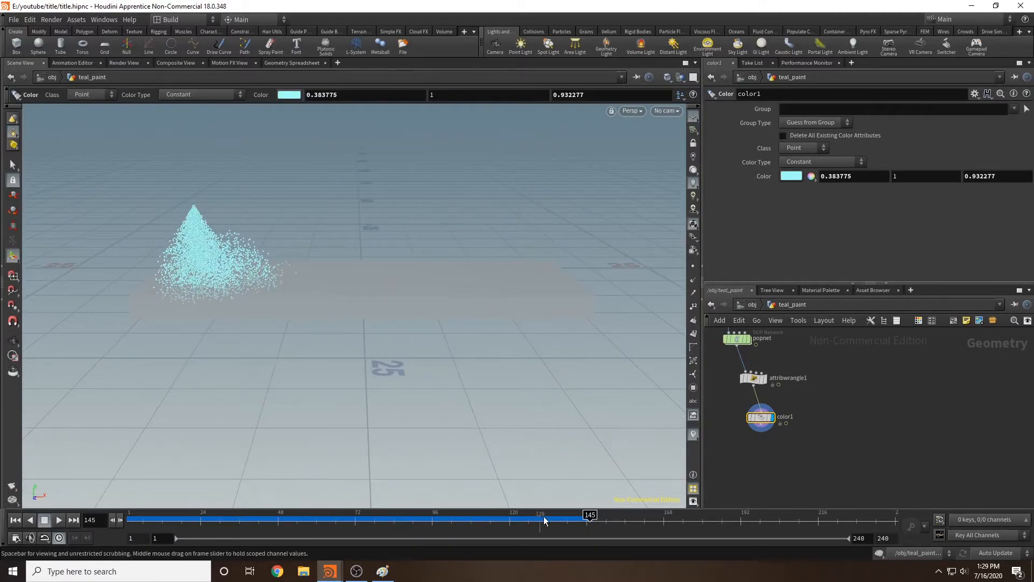
Add an Object Merge node beside the attribwrangle1 and color1 chain.
key("Tab")
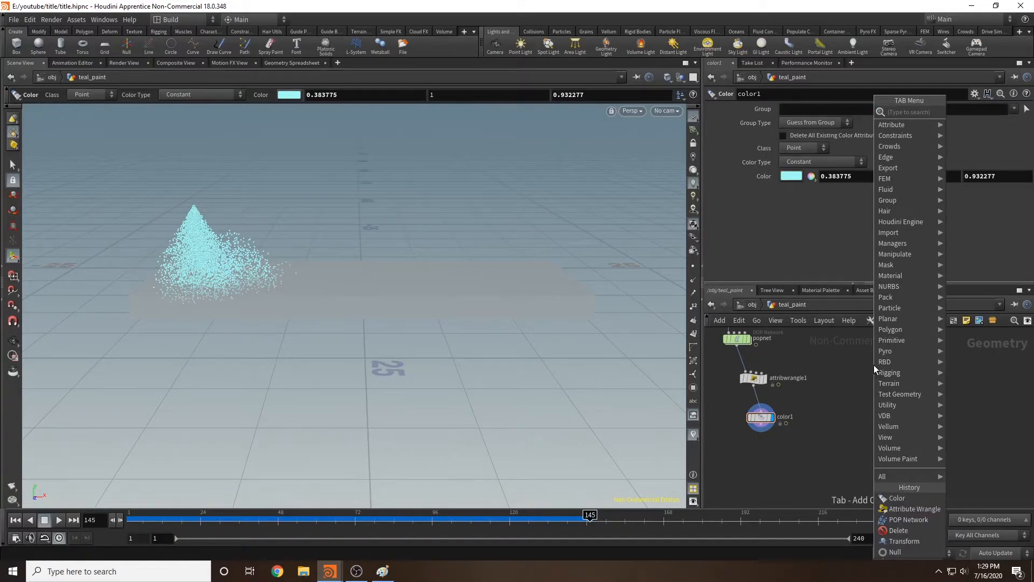
type("object marg")
key("BackSpace")
key("BackSpace")
type("m")
key("Return")
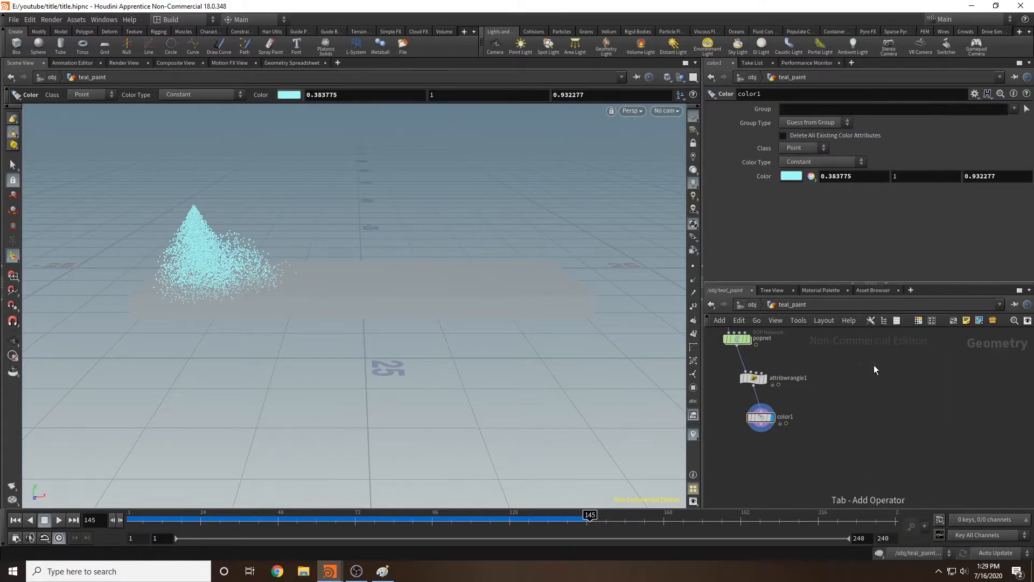
left_click(858, 383)
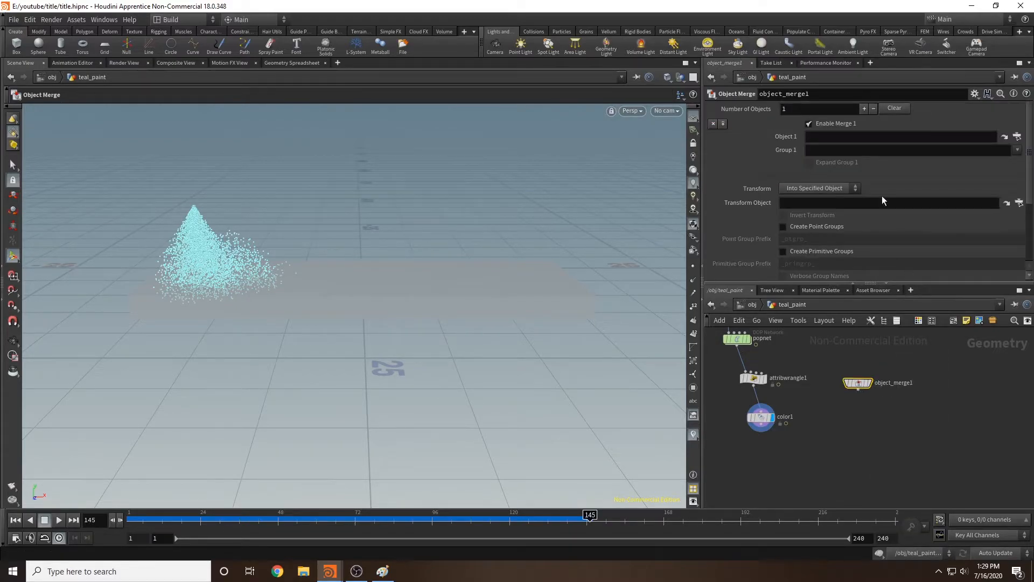
Set Object 1 of the Object Merge to /obj/proxy/OUT_PROXY and inspect the merged box.
left_click(1005, 137)
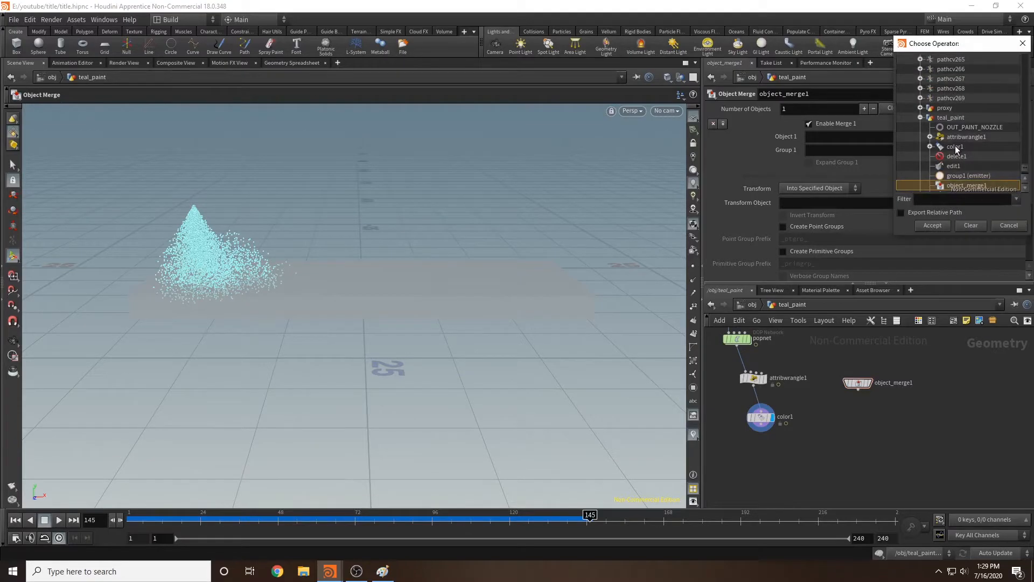
left_click(920, 108)
left_click(959, 118)
left_click(944, 225)
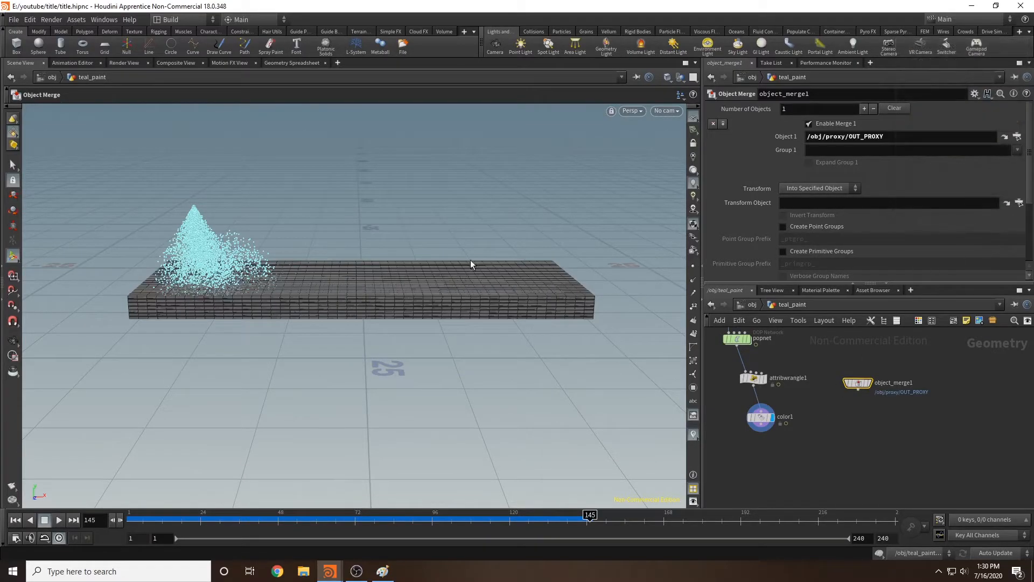
left_click_drag(468, 266, 480, 237)
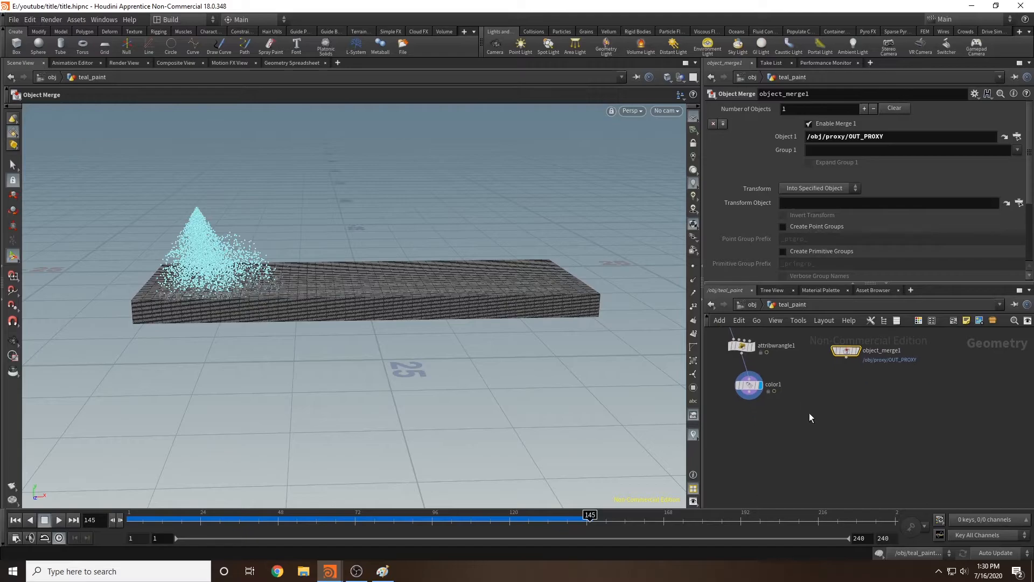
Add an Attribute Transfer node below color1 and hide the proxy object at object level.
key("Tab")
type("att")
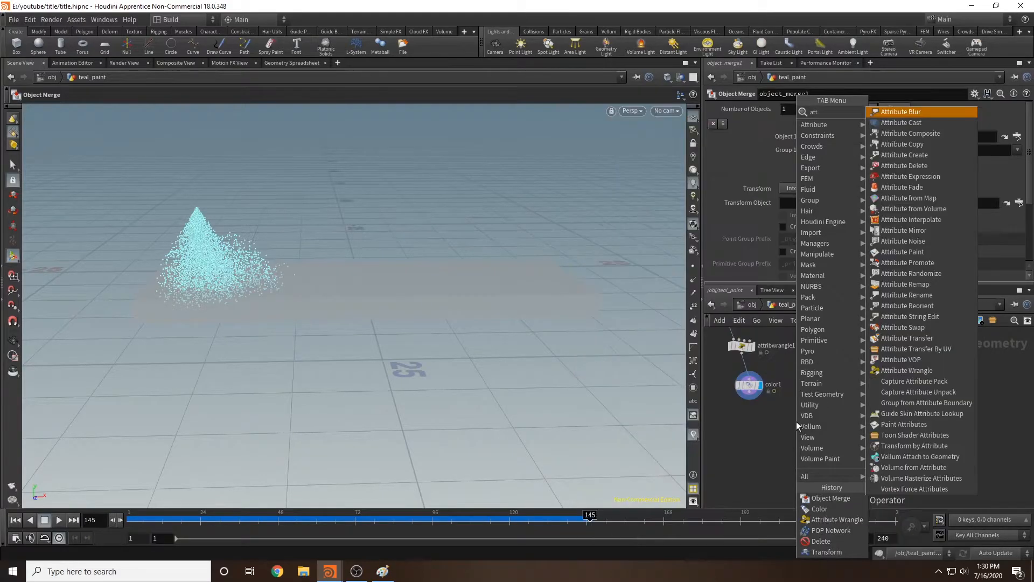
type("ribute transfer")
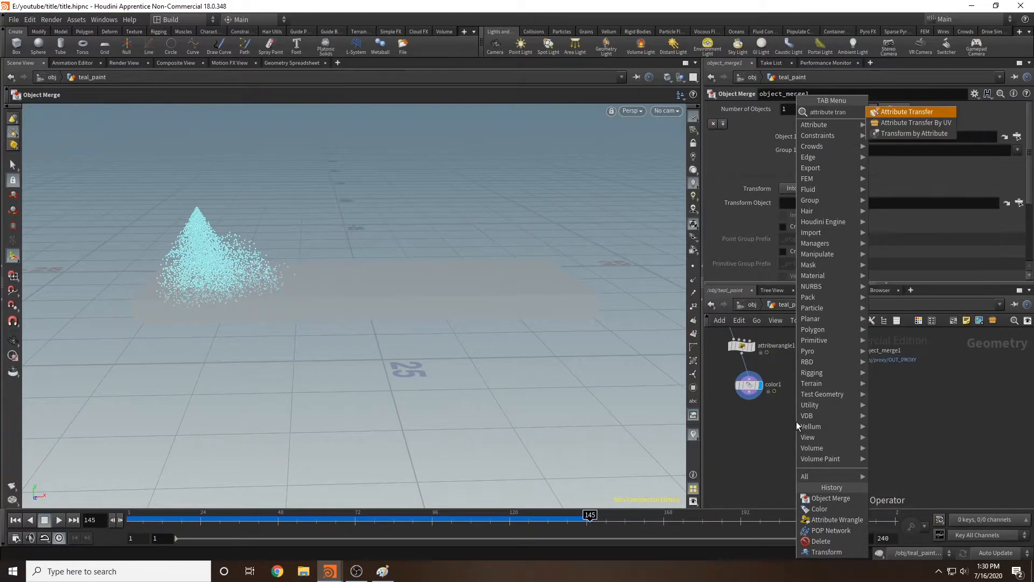
key("Return")
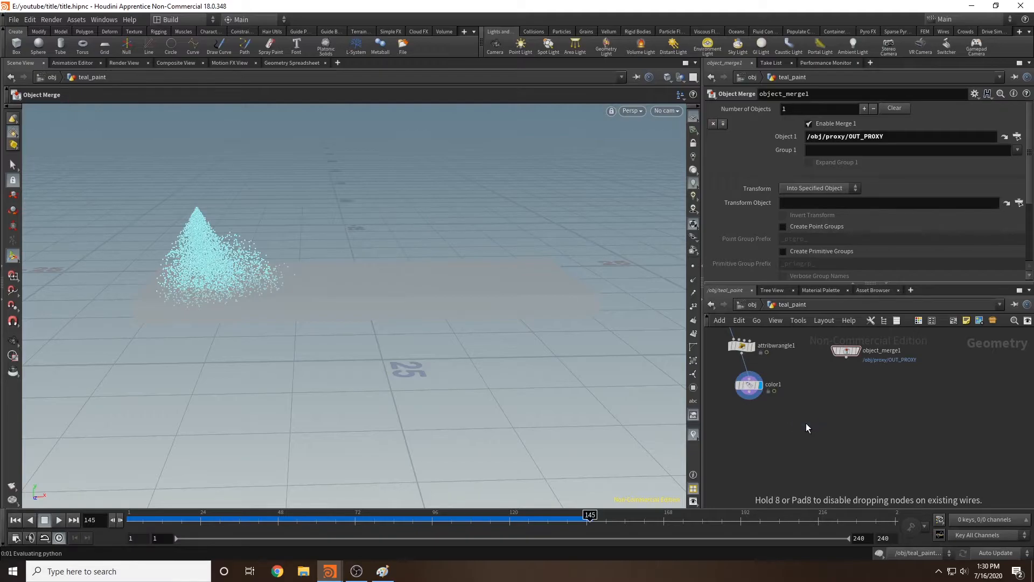
left_click(806, 422)
key("u")
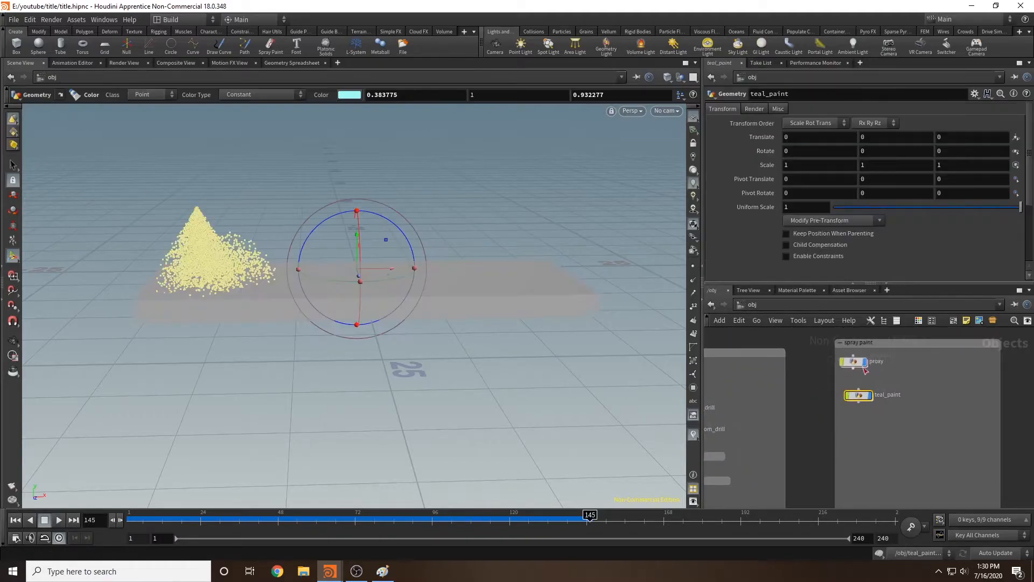
double_click(860, 394)
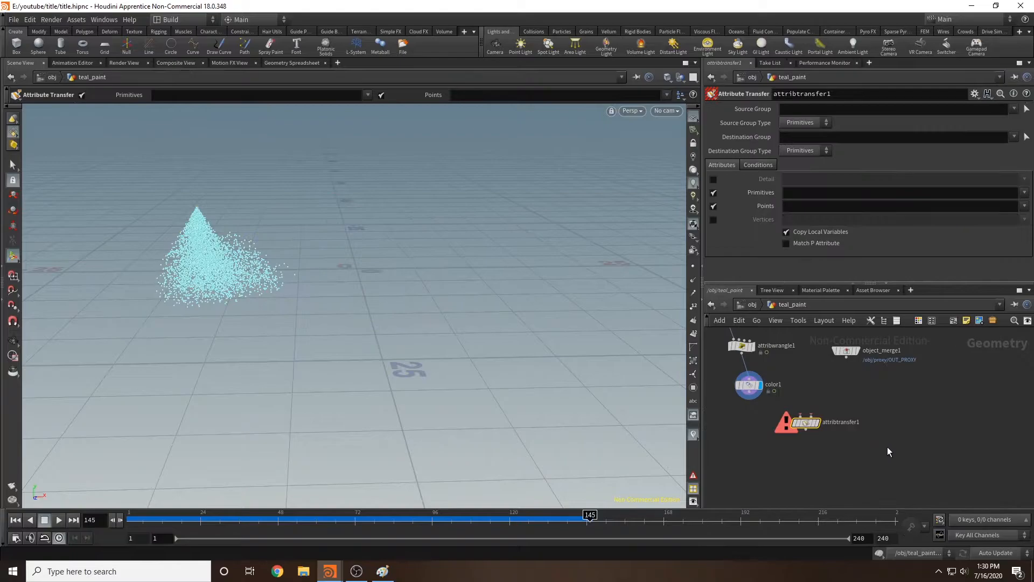
Wire object_merge1 into attribtransfer1's first input and color1 into its second, and display attribtransfer1.
mouse_move(801, 416)
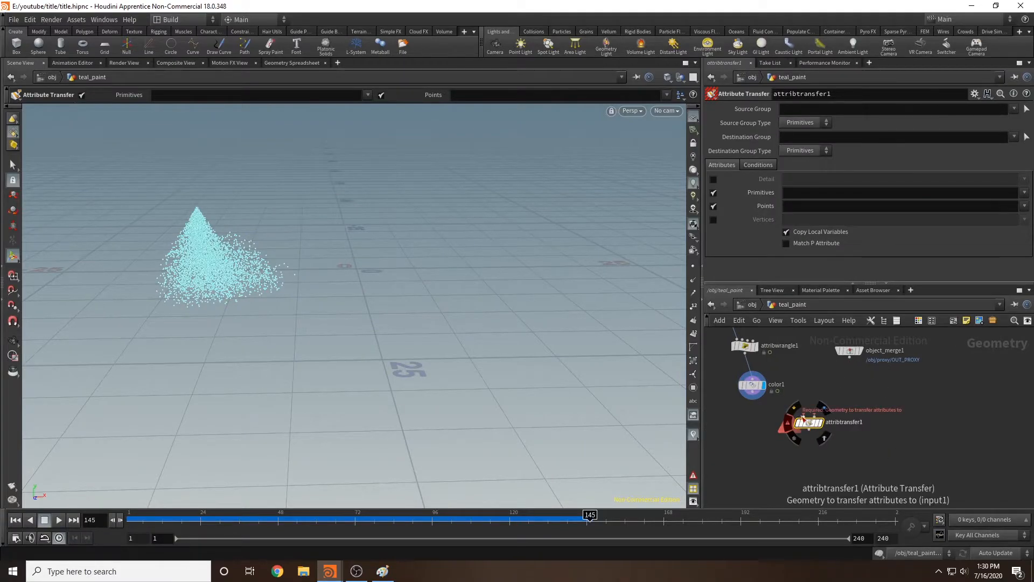
left_click(849, 358)
left_click(806, 417)
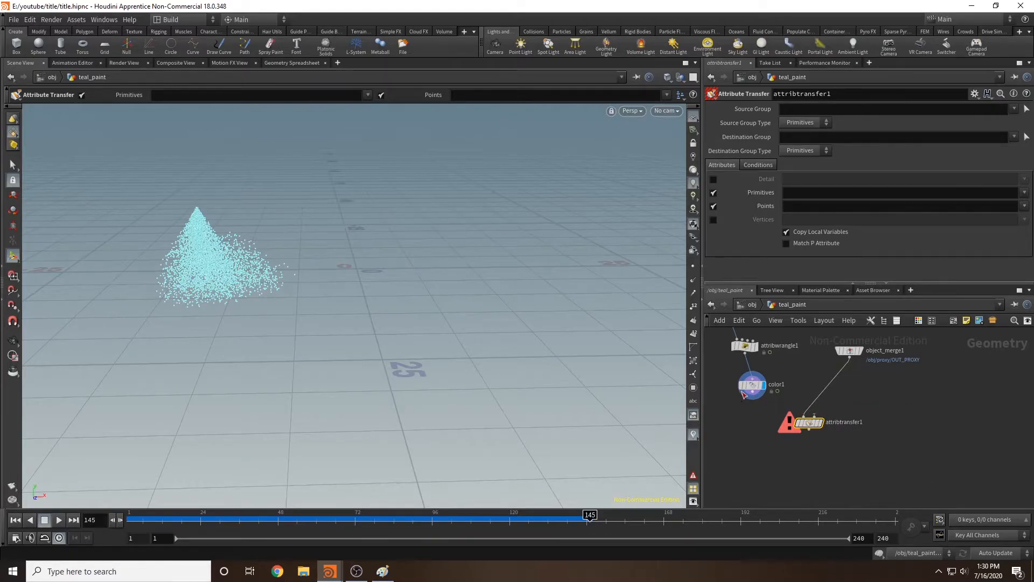
left_click(752, 399)
left_click(808, 417)
left_click(818, 423)
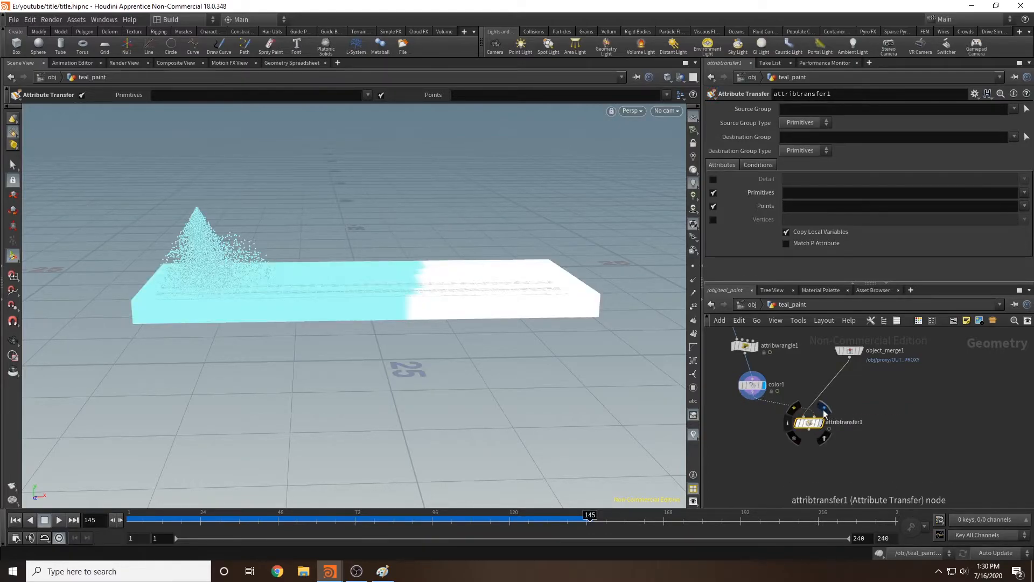
Compare the color transferred onto the proxy box at frames 136 and 137.
mouse_move(560, 518)
left_mouse_down()
mouse_move(477, 518)
mouse_move(570, 515)
mouse_move(618, 531)
mouse_move(486, 520)
mouse_move(585, 536)
mouse_move(563, 533)
left_mouse_up()
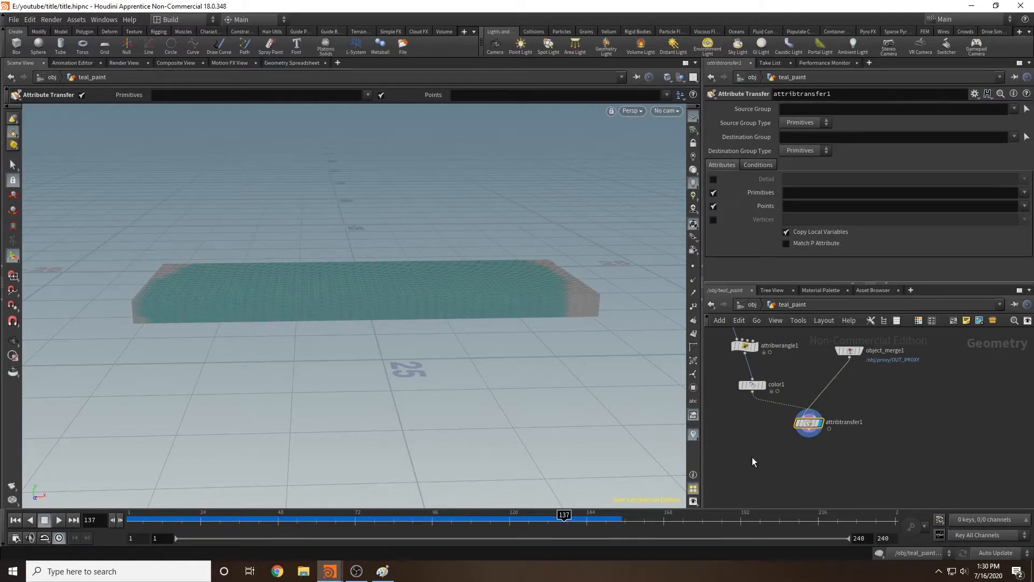
scroll(774, 439, "down", 2)
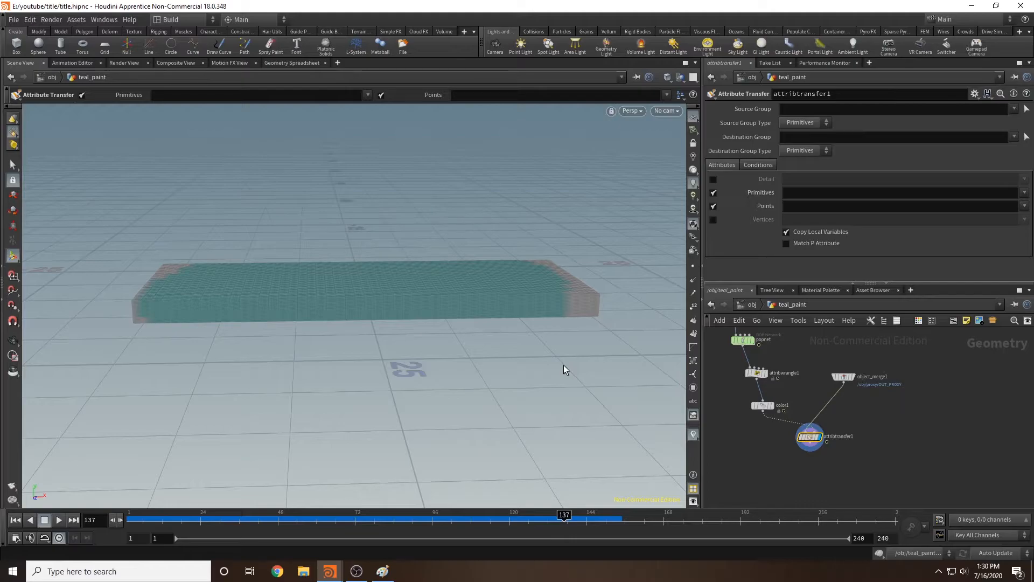
left_click(112, 519)
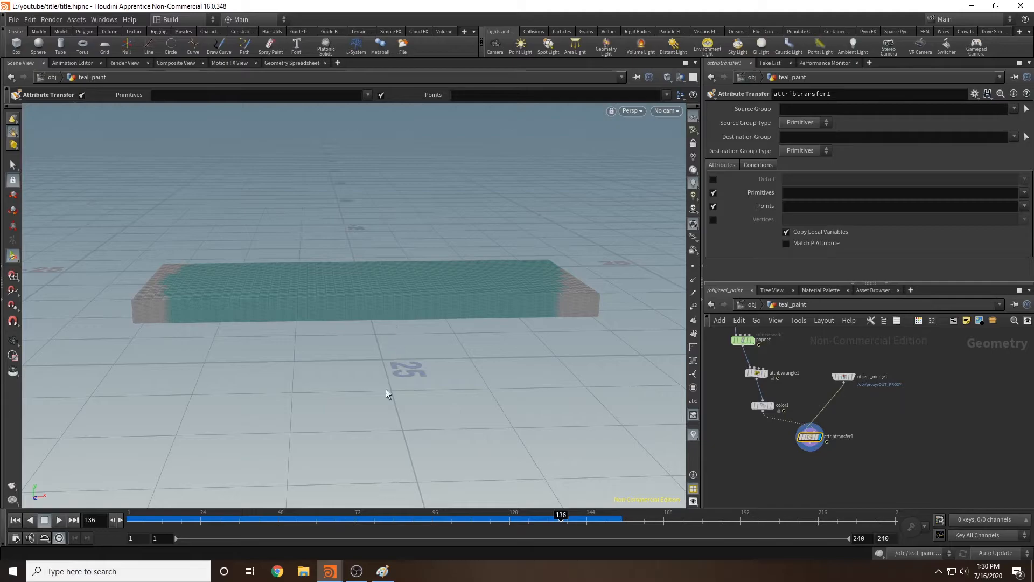
left_click(119, 519)
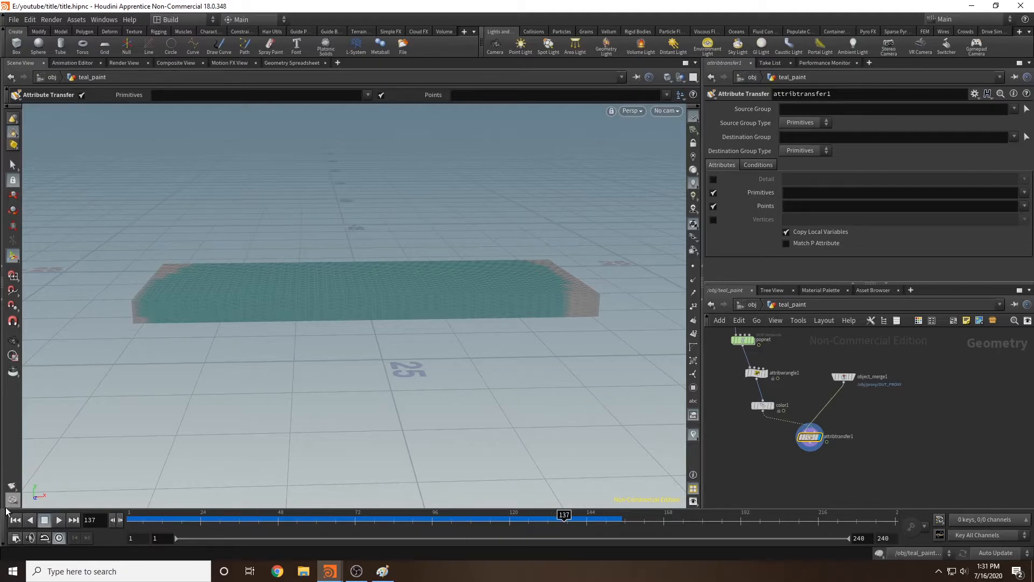
Reposition attribtransfer1 between its two input branches and add a Solver node beside it.
middle_click_drag(812, 473, 824, 455)
scroll(826, 447, "up", 2)
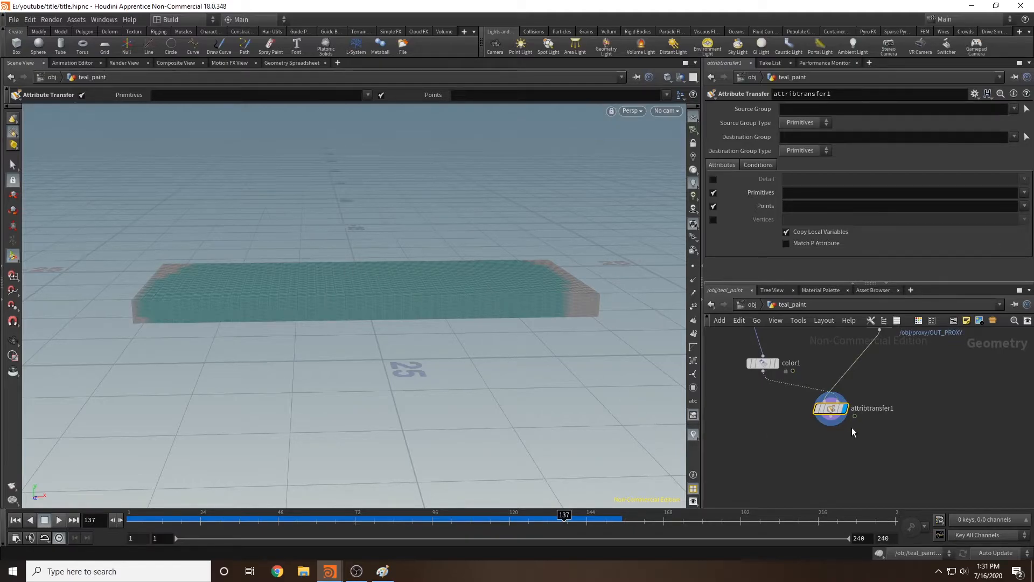
left_click_drag(834, 415, 805, 435)
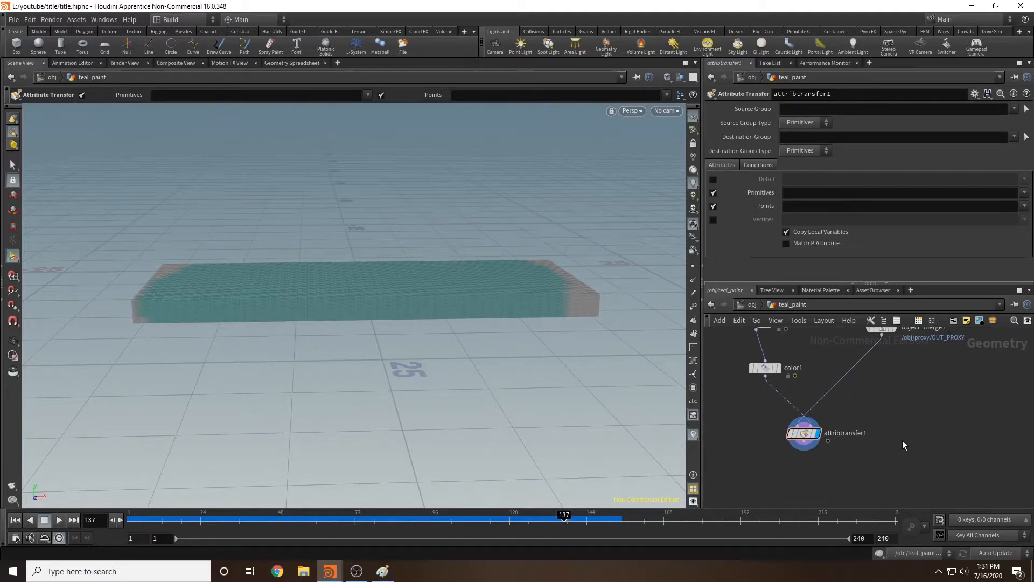
key("Tab")
key("Return")
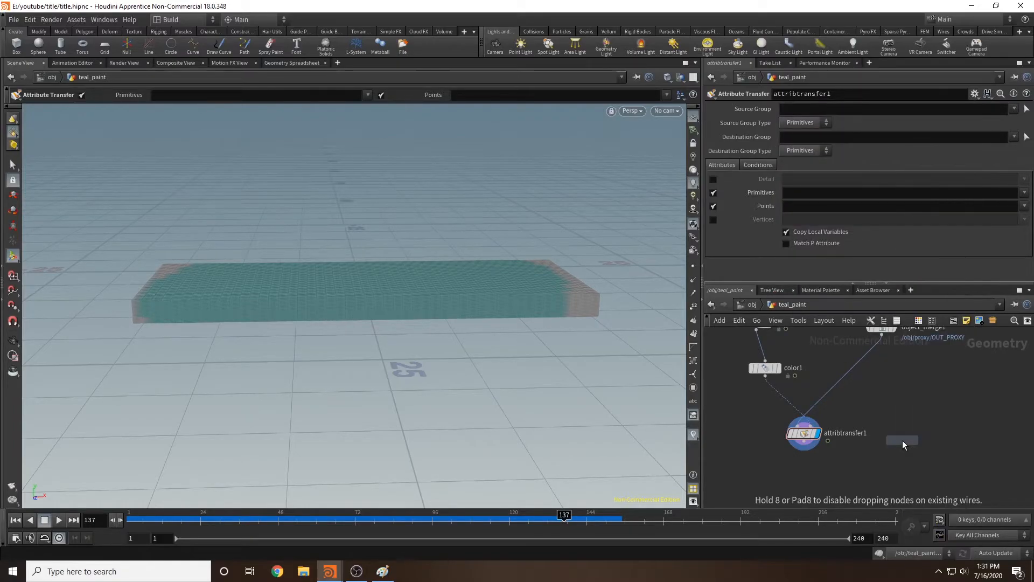
left_click(886, 409)
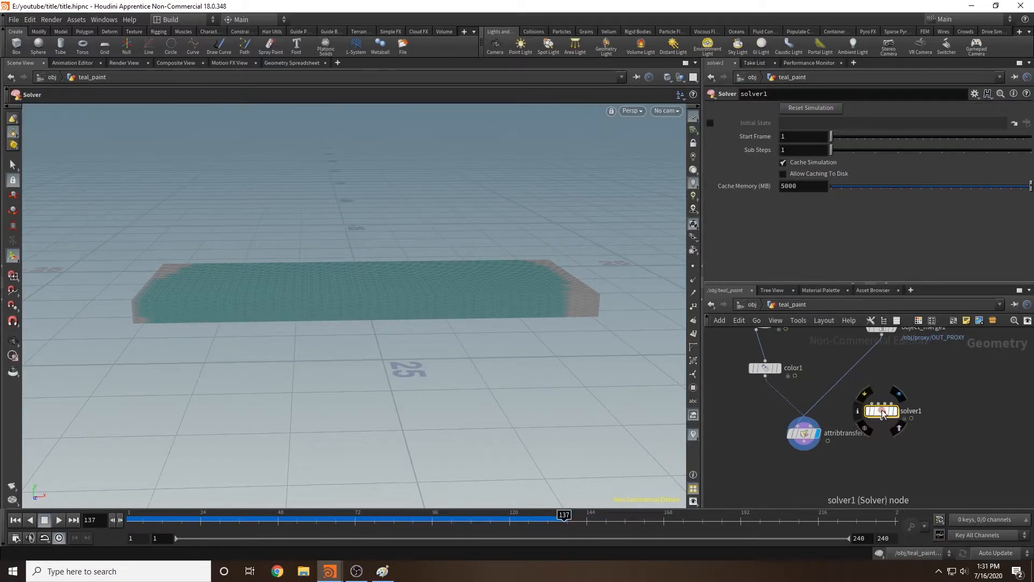
scroll(838, 441, "down", 3)
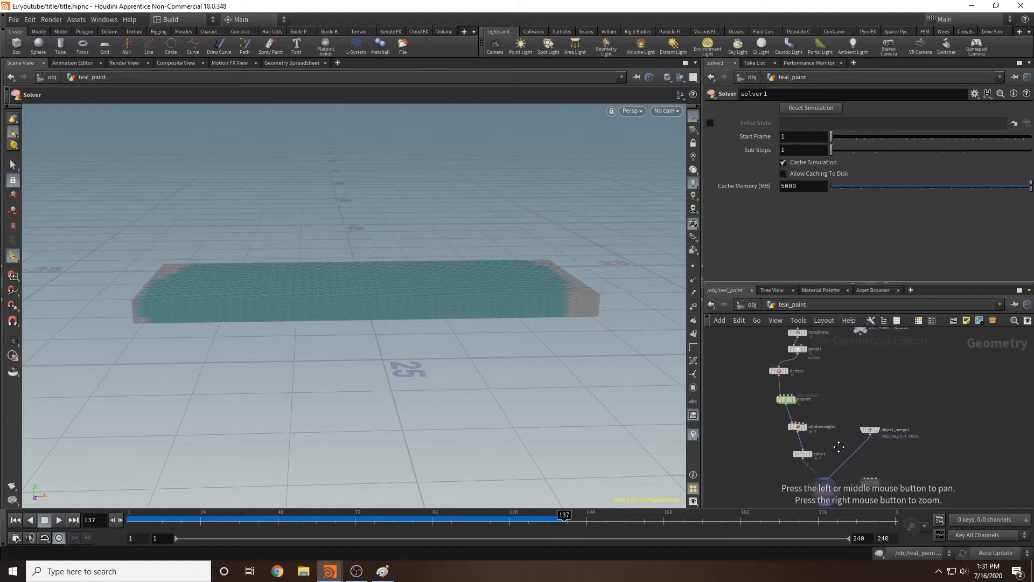
scroll(861, 443, "up", 2)
scroll(885, 444, "up", 3)
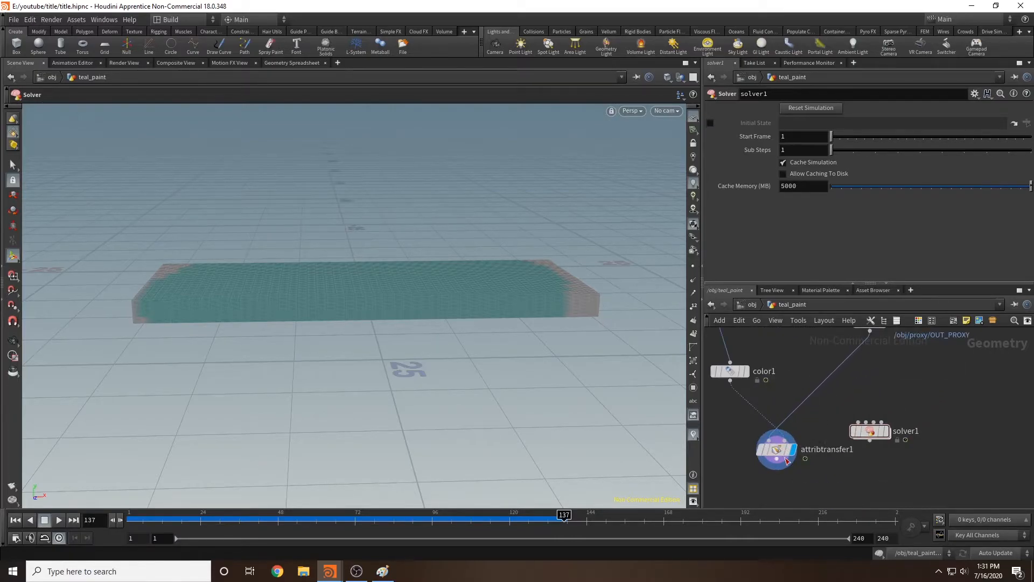
Disconnect both input wires from attribtransfer1 and move the node away to the far side of solver1.
key("y")
left_click_drag(730, 408, 819, 410)
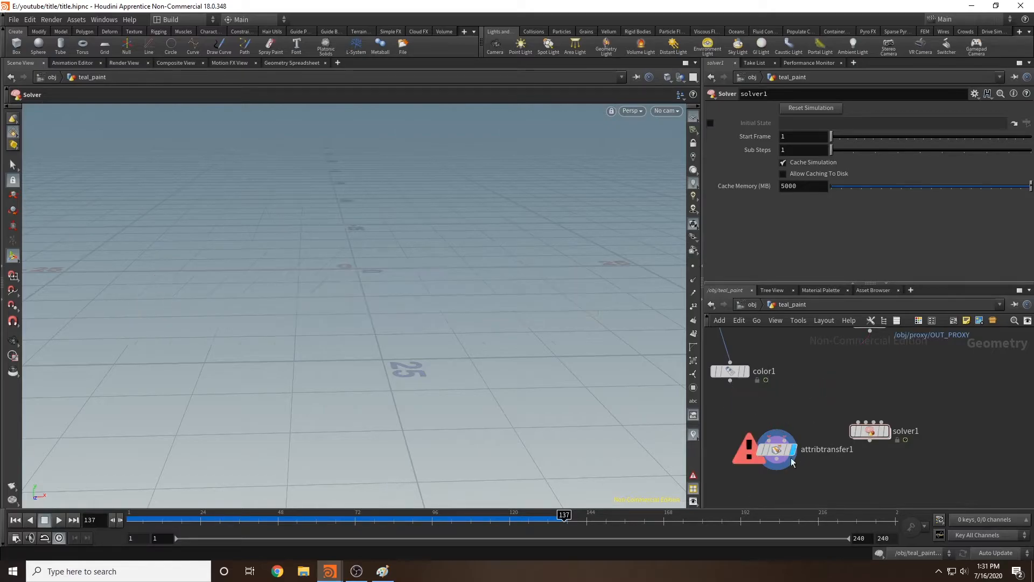
left_click_drag(791, 461, 988, 462)
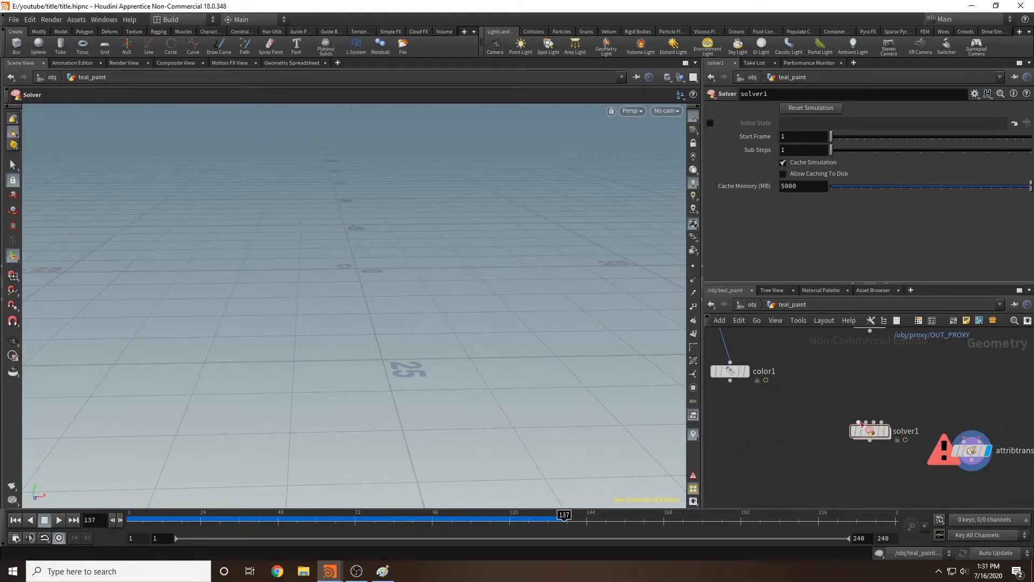
Wire object_merge1 into solver1's first input and color1 into its second, and display solver1.
left_click_drag(857, 421, 806, 420)
middle_click_drag(872, 323, 889, 347)
left_click_drag(889, 359, 824, 451)
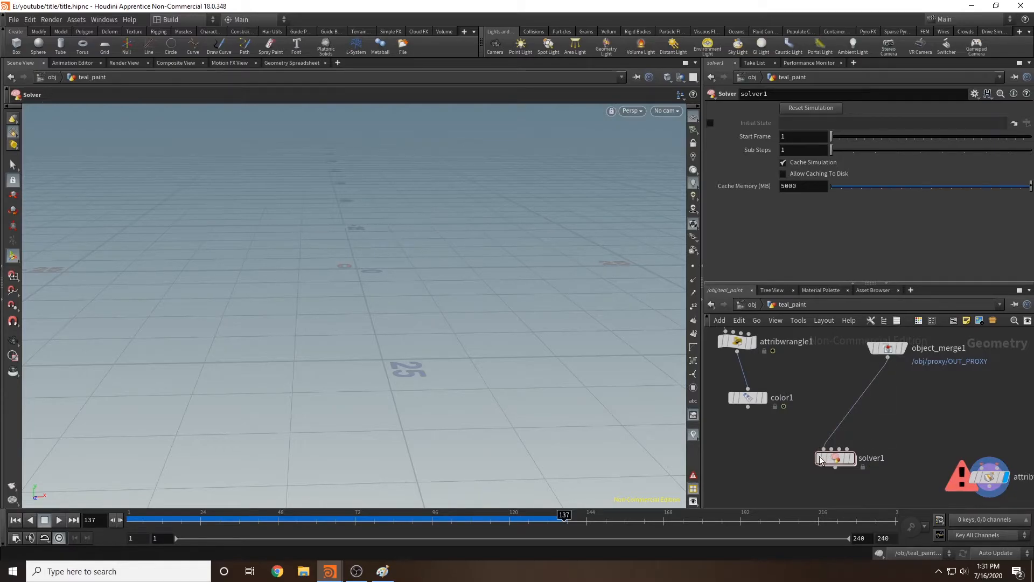
left_click_drag(747, 407, 832, 449)
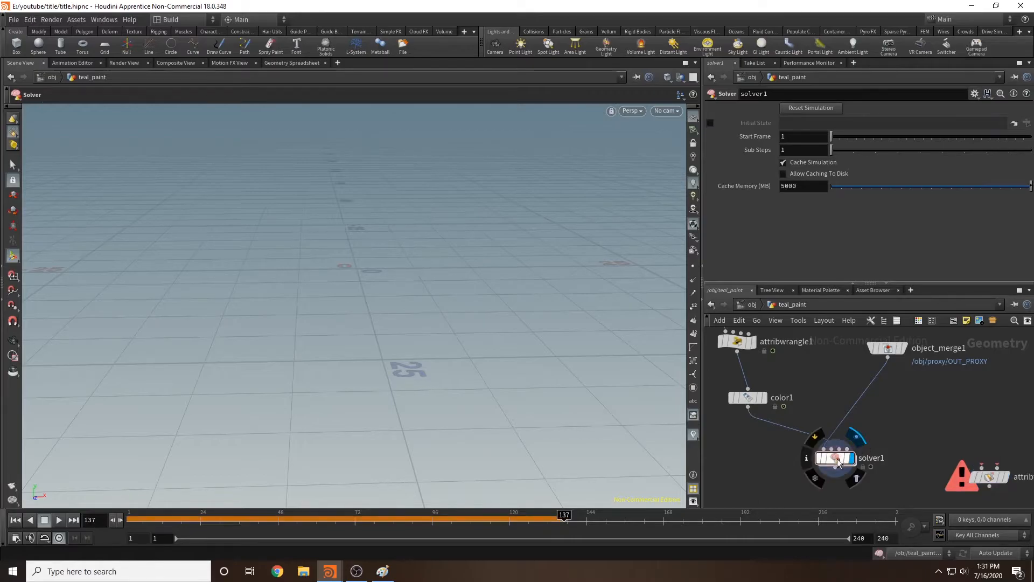
Inside solver1, inspect Input_1 and Input_2, and delete the unused Input_3 and Input_4 nodes.
double_click(836, 458)
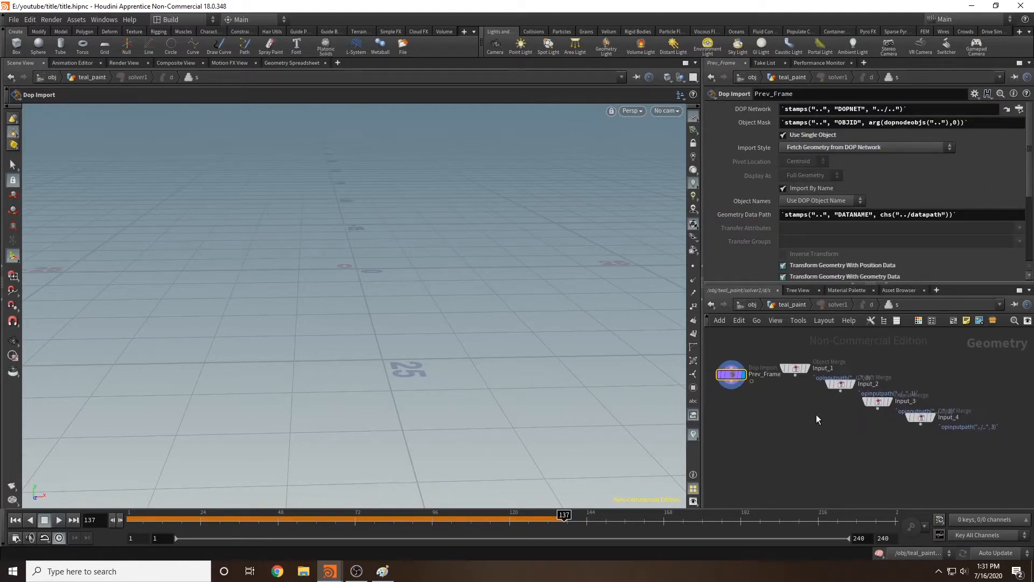
left_click(798, 368)
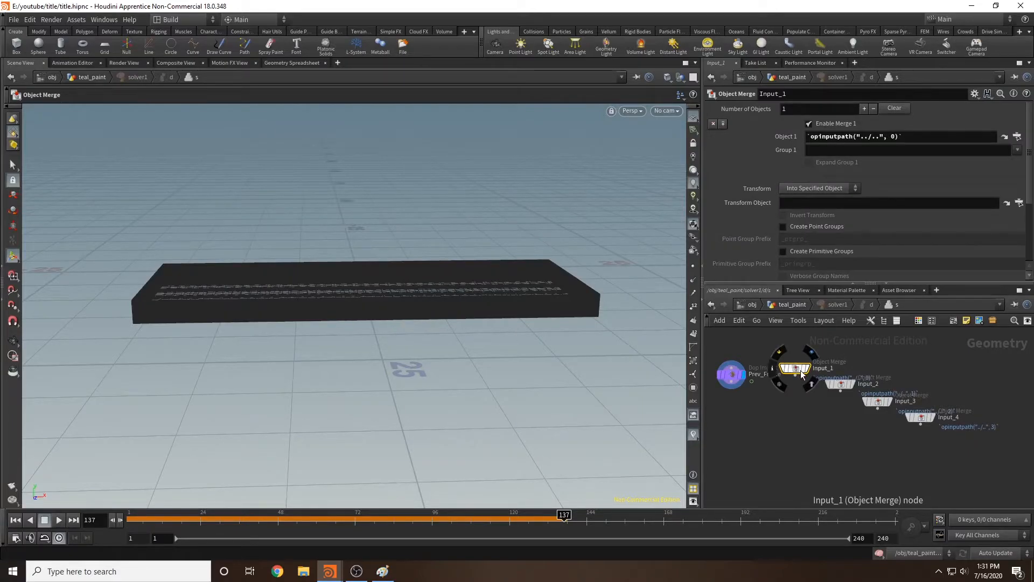
left_click(841, 383)
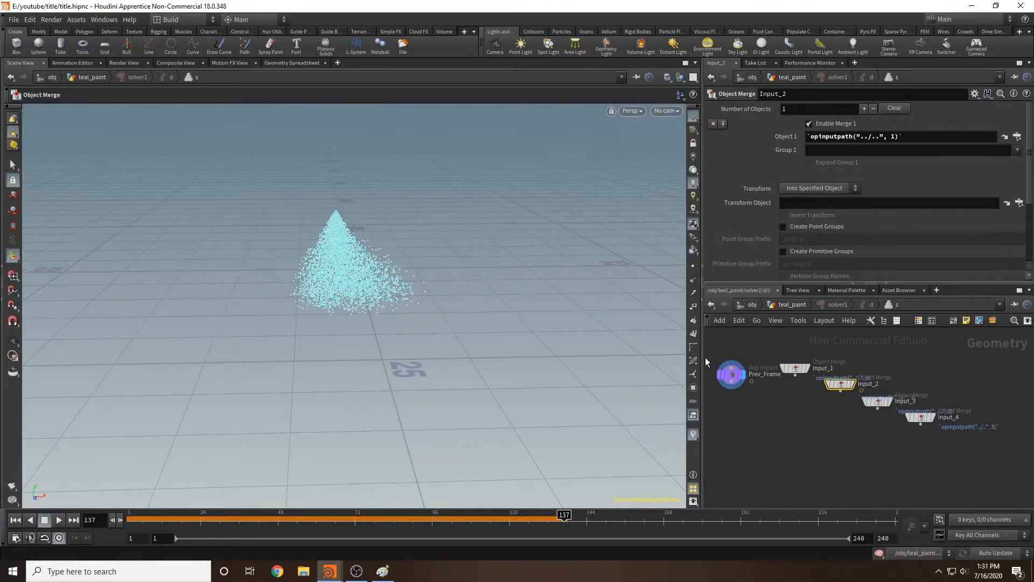
left_click_drag(967, 463, 879, 402)
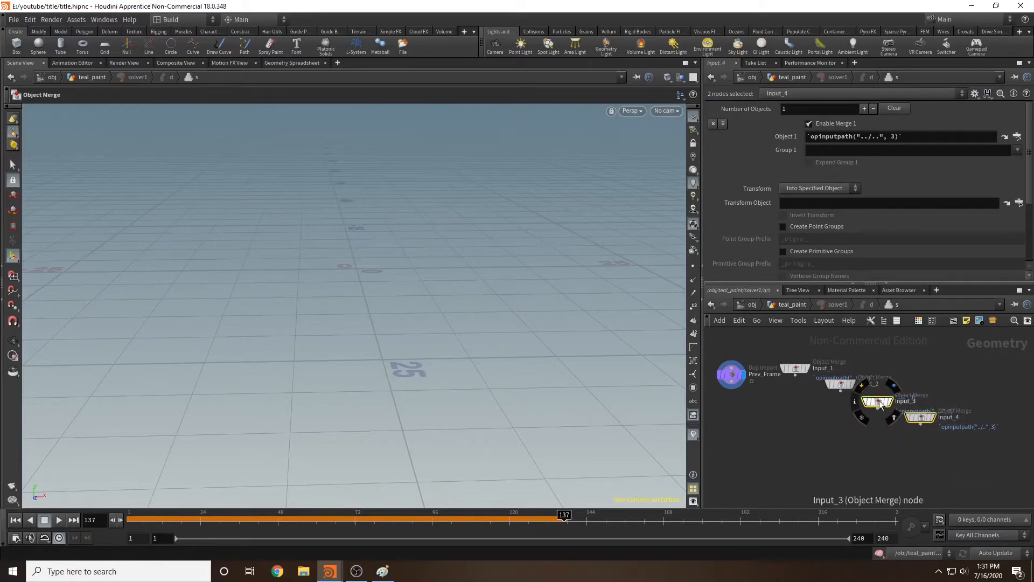
key("Delete")
Return the timeline to frame 1 and add a Switch node below Prev_Frame and Input_1.
mouse_move(731, 376)
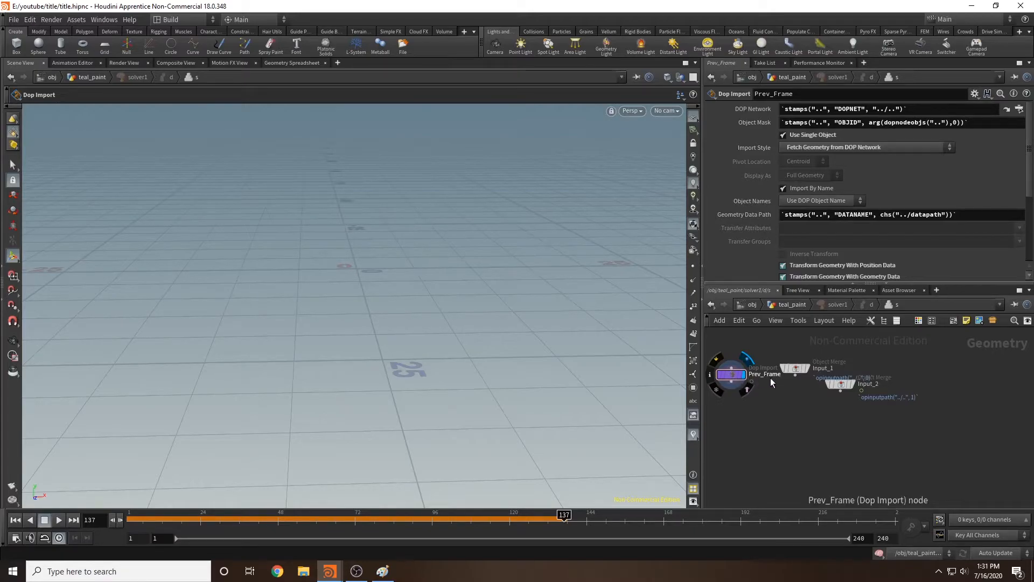
left_click_drag(369, 512, 132, 515)
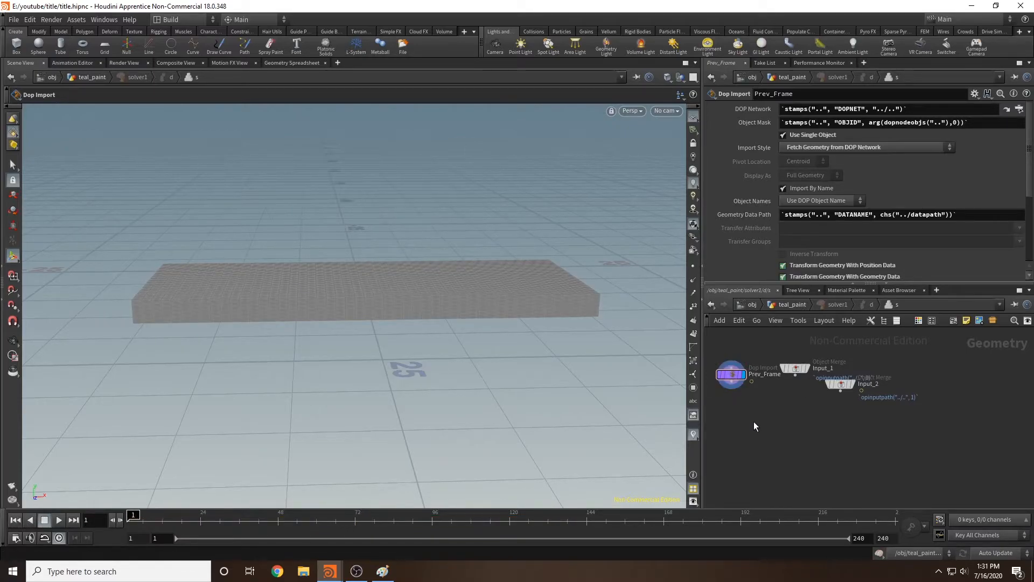
key("Tab")
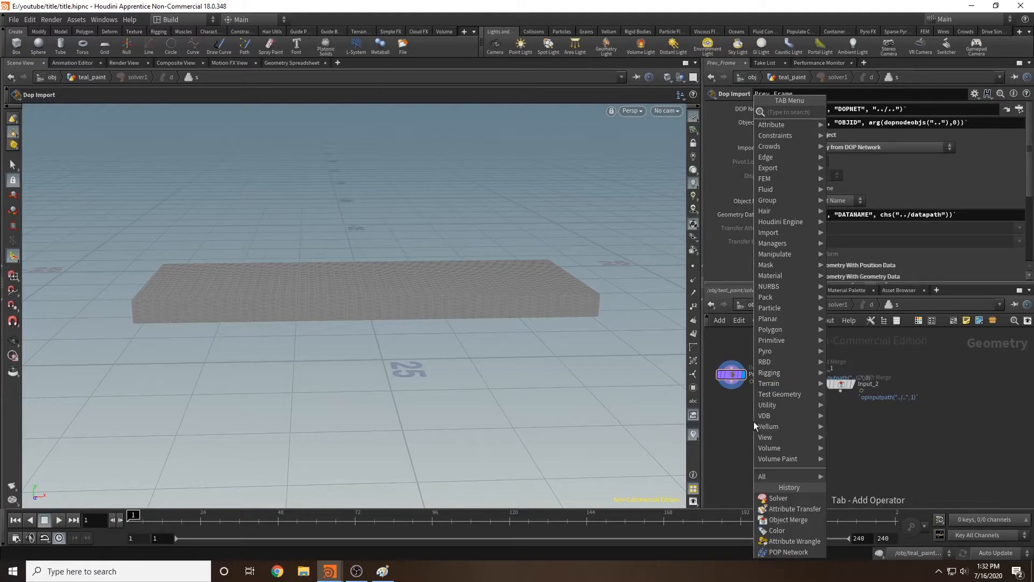
type("switch")
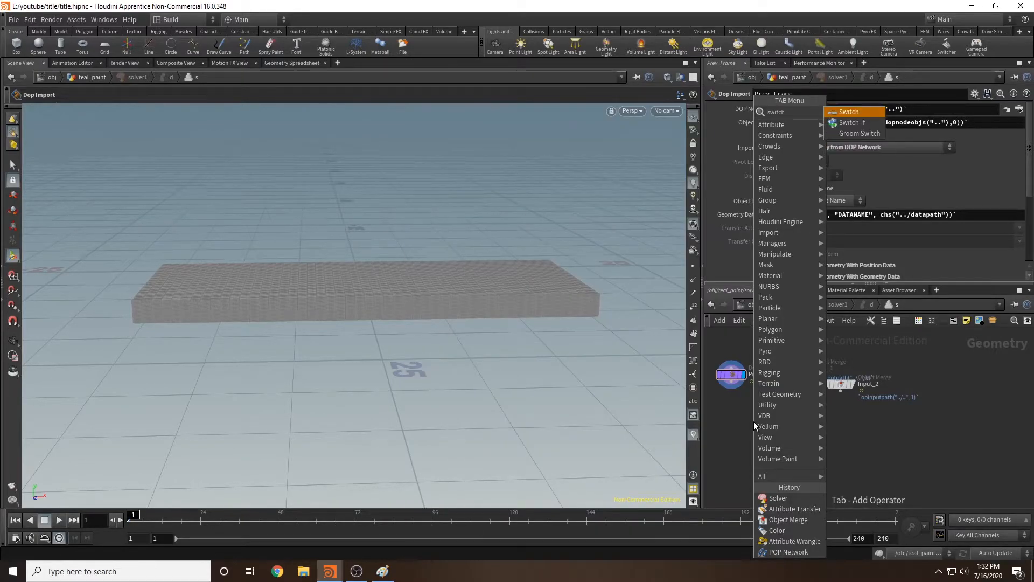
key("Return")
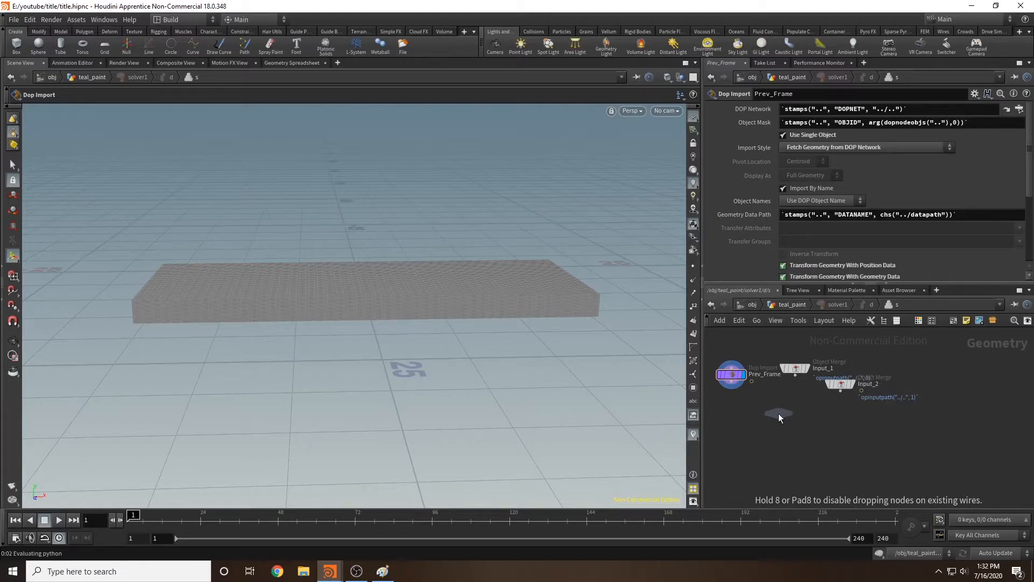
left_click(774, 415)
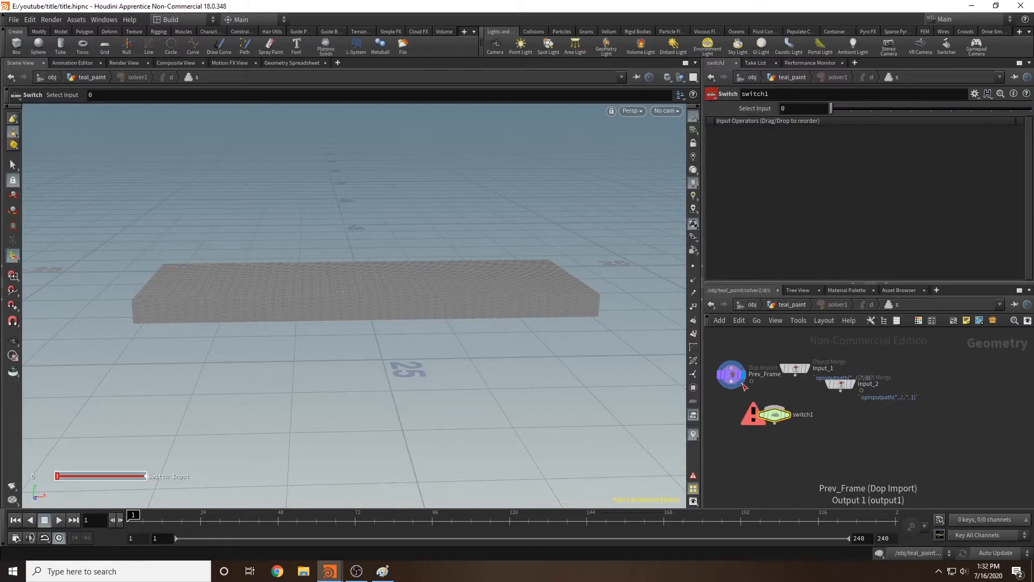
Wire Prev_Frame and Input_1, in that order, into switch1 and display it.
mouse_move(838, 109)
left_mouse_down()
mouse_move(889, 111)
mouse_move(830, 114)
left_mouse_up()
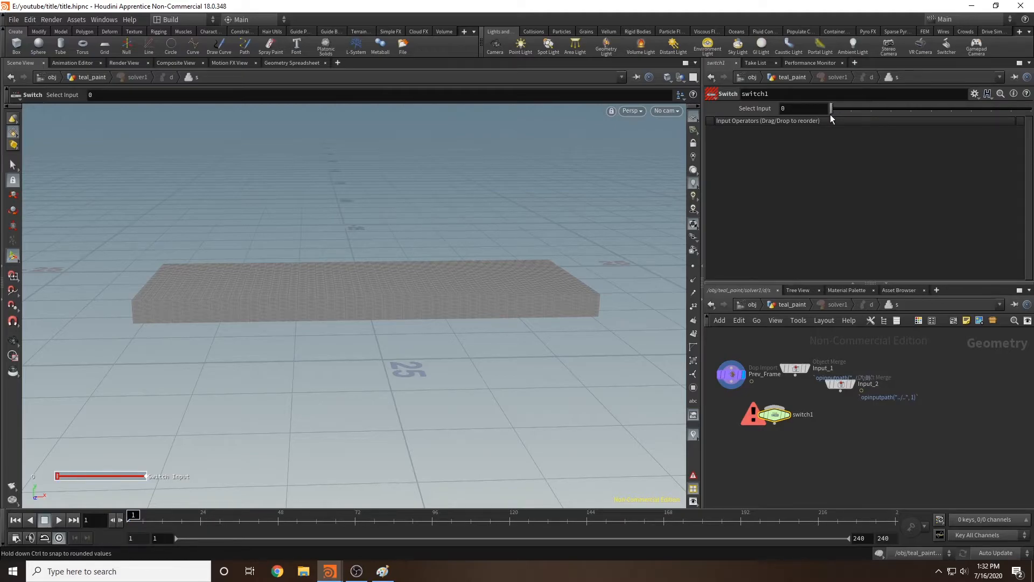
left_click_drag(751, 382, 769, 408)
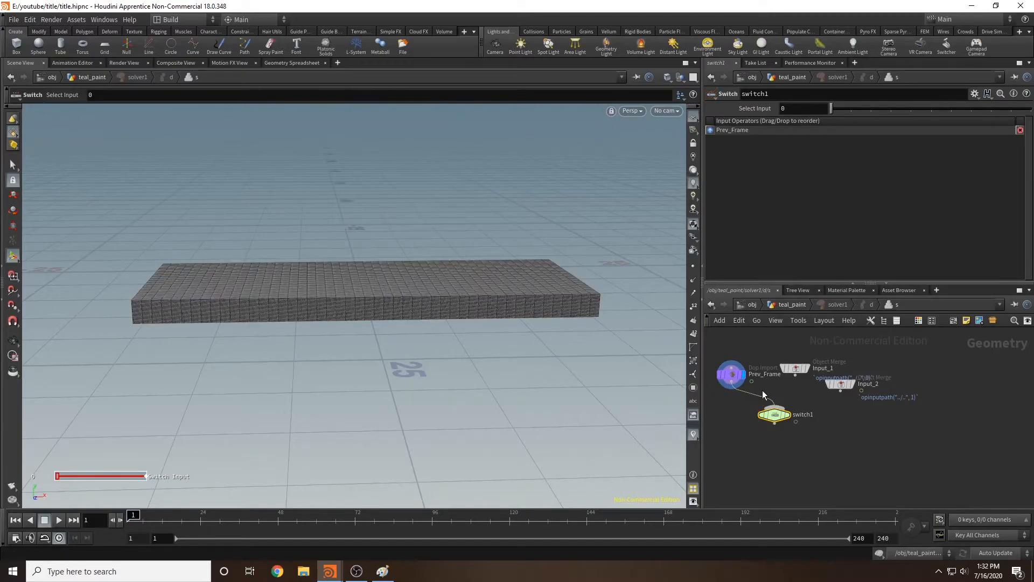
left_click_drag(795, 375, 779, 420)
left_click(790, 399)
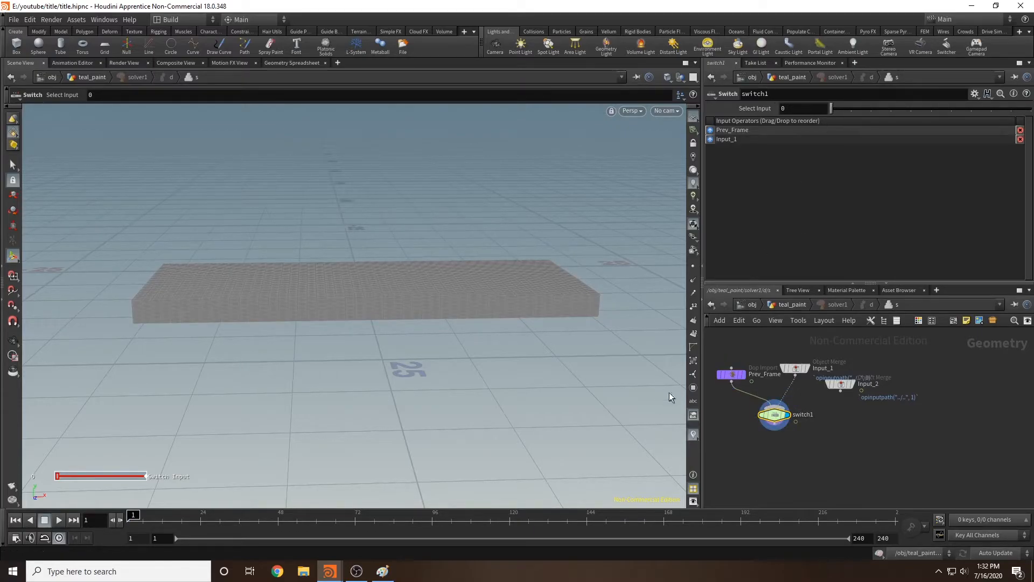
Try switch1's Select Input at 1 and 0 to alternate between Input_1 and Prev_Frame.
left_click_drag(831, 109, 850, 111)
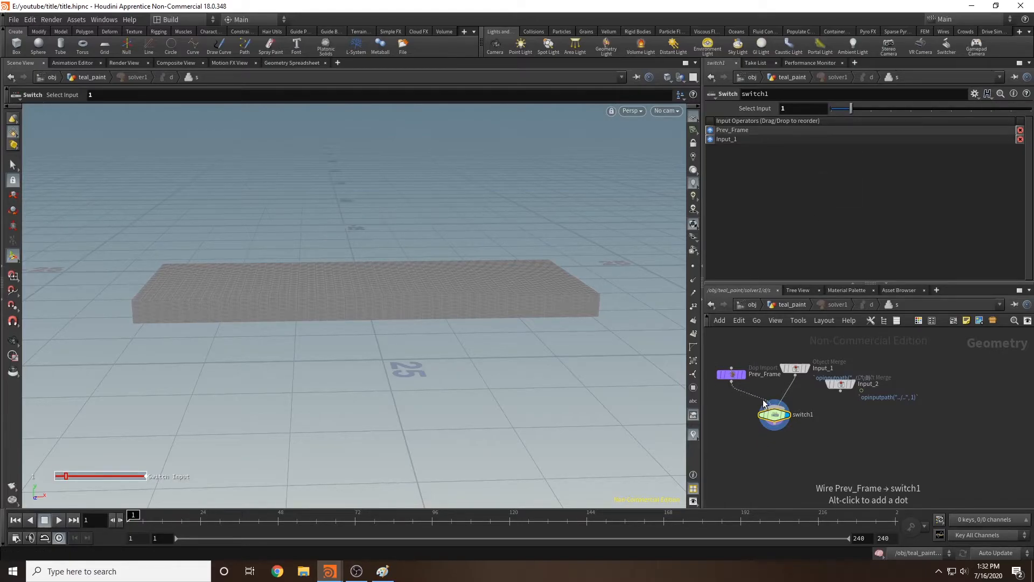
mouse_move(789, 398)
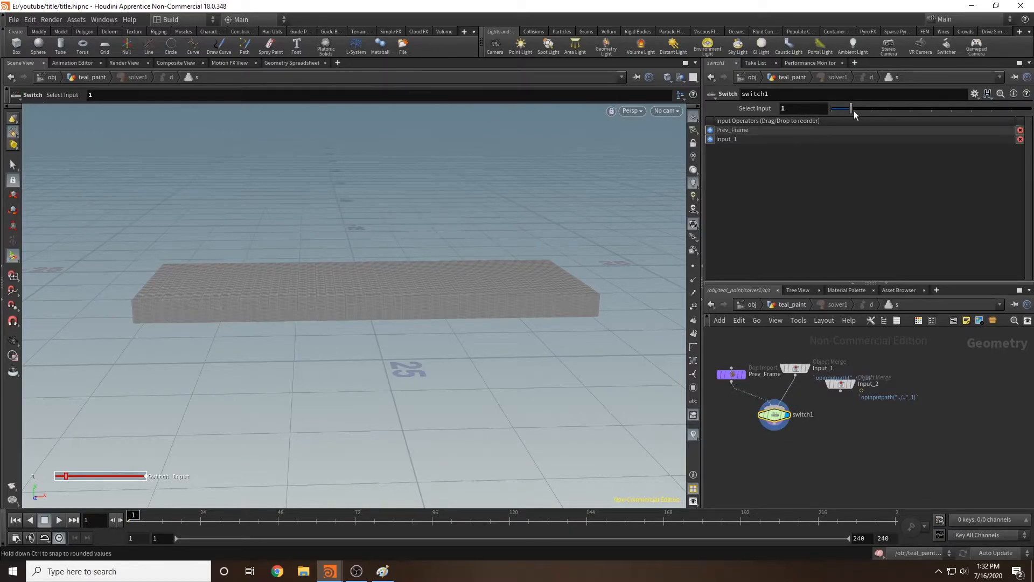
left_click_drag(850, 109, 800, 110)
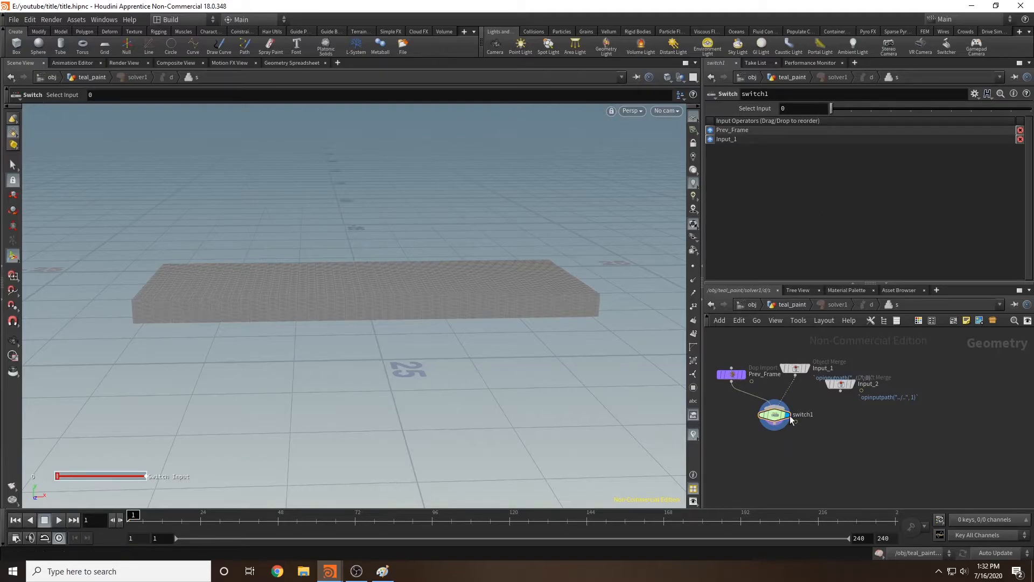
left_click_drag(832, 108, 851, 109)
left_click_drag(547, 304, 574, 341, "alt")
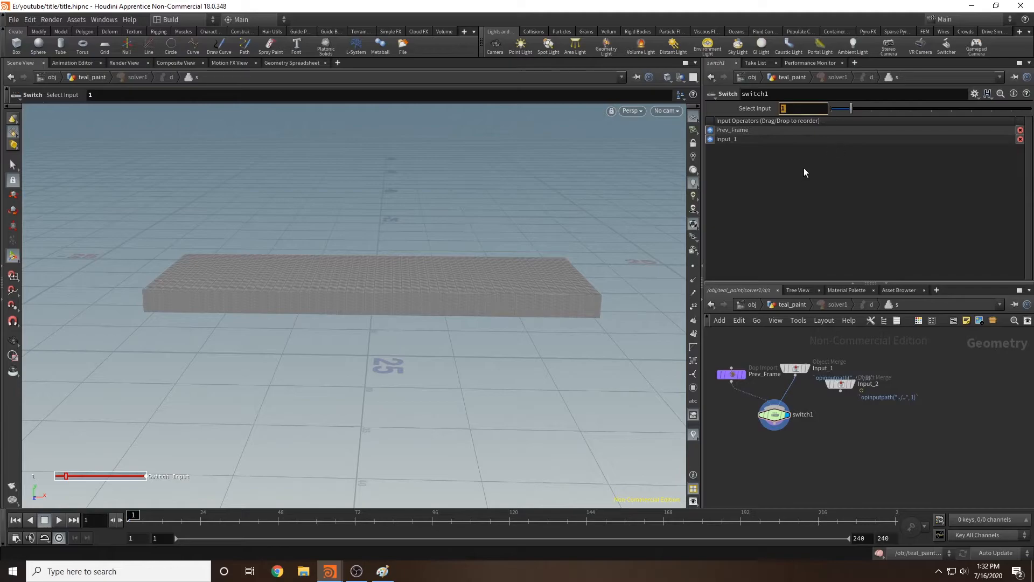
Set switch1's Select Input to the expression $FF==120.
left_click(796, 105)
type("$FF")
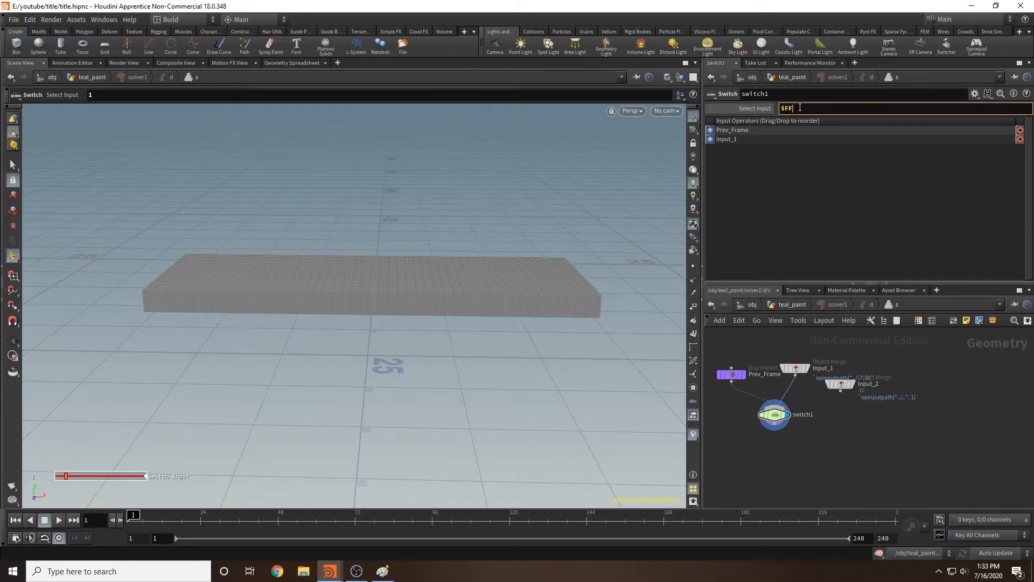
type("=")
type("=120")
key("Return")
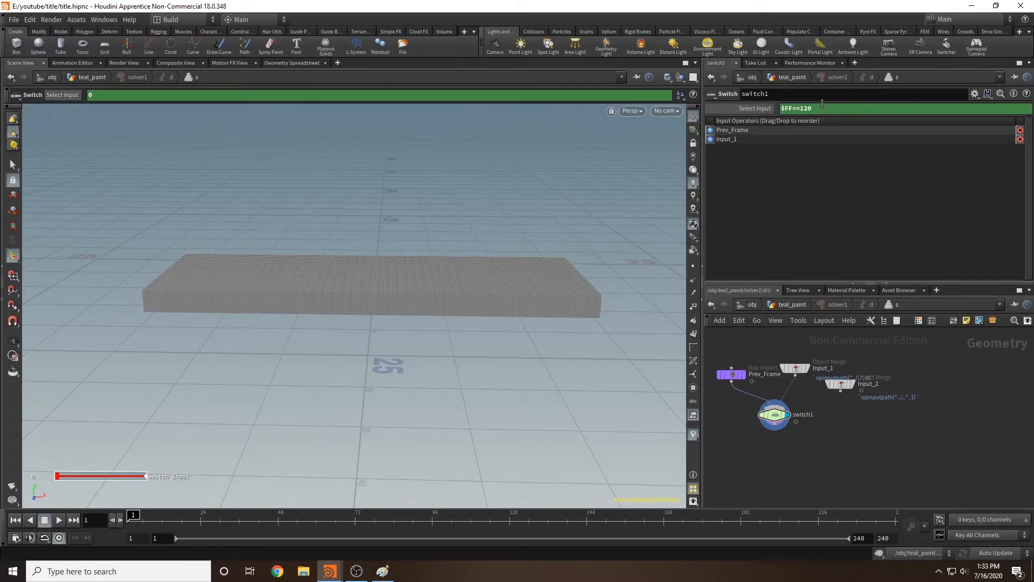
Copy attribtransfer1 from the teal_paint network and paste it inside solver1 below switch1.
middle_click_drag(828, 487, 821, 449)
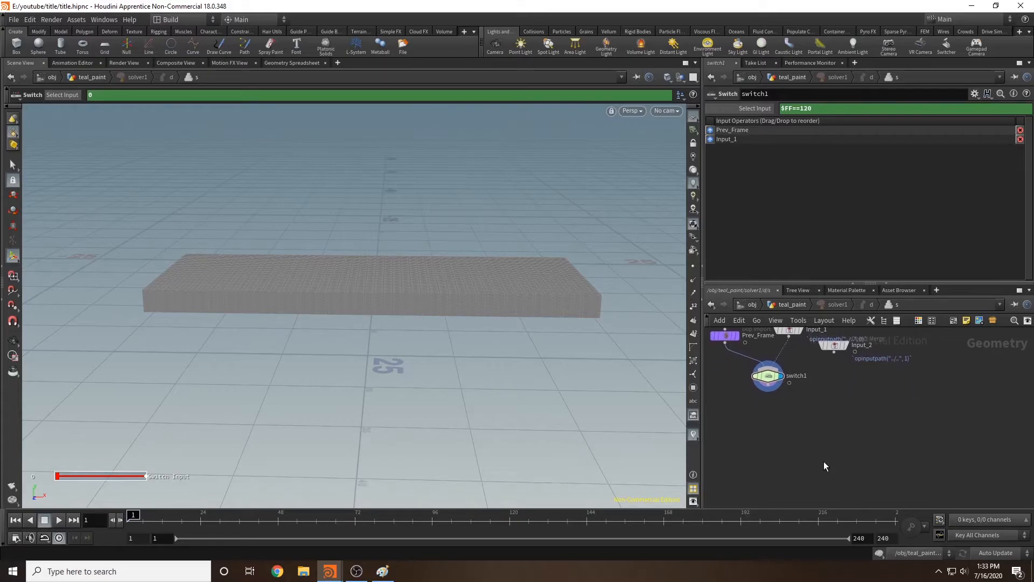
left_click(786, 305)
middle_click_drag(851, 381, 805, 348)
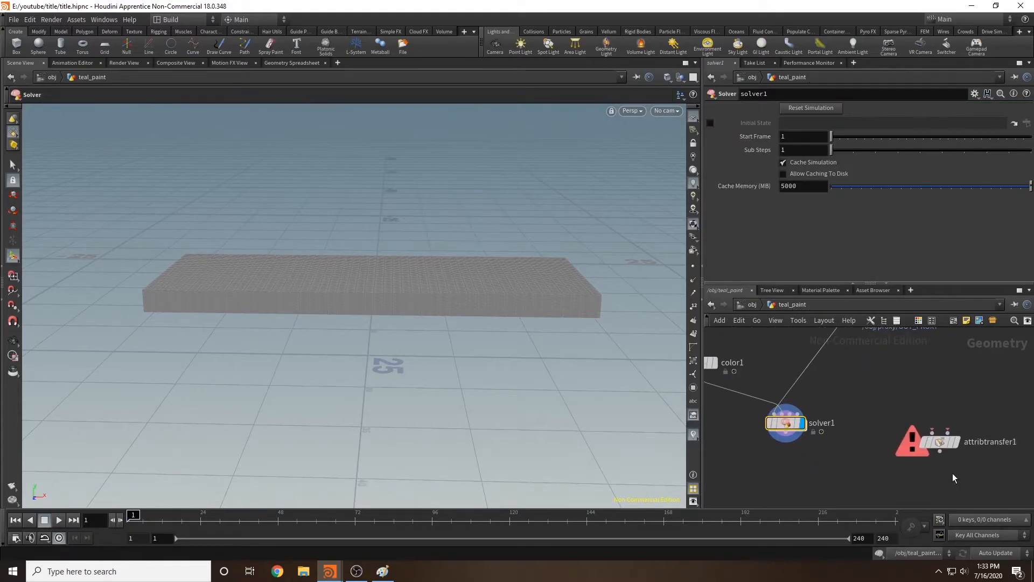
left_click(939, 445)
key("ctrl+c")
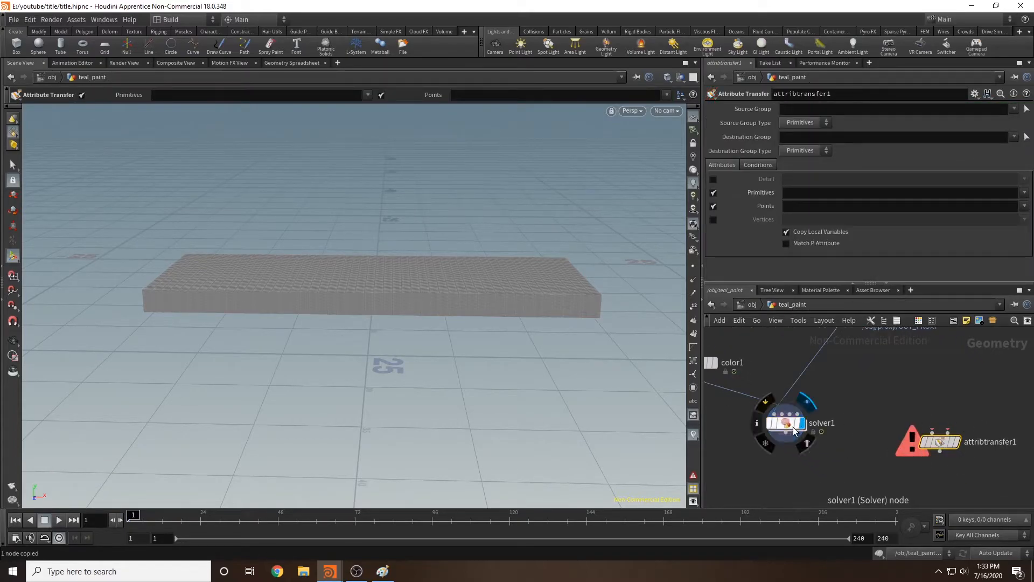
double_click(786, 423)
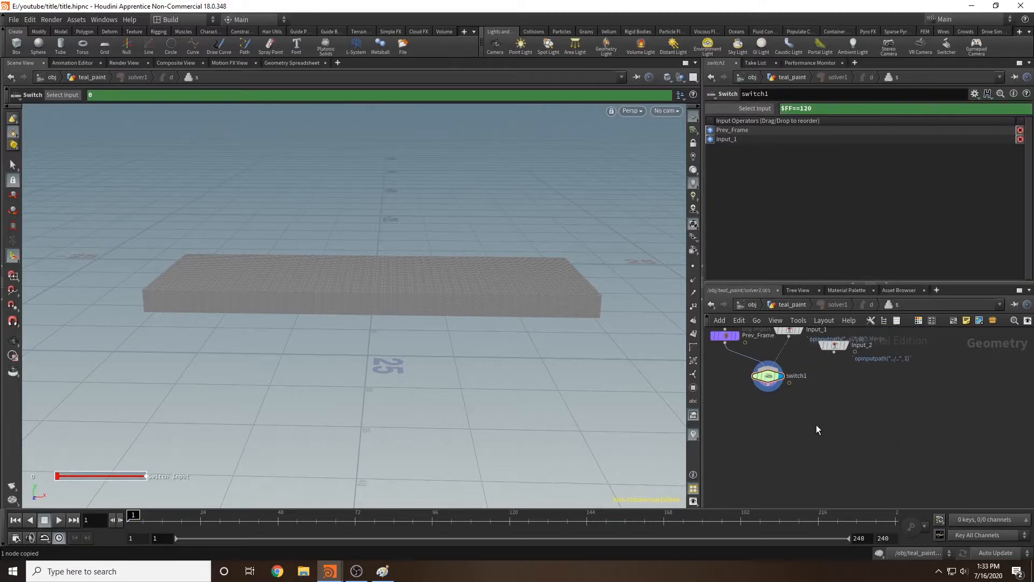
key("ctrl+v")
Wire switch1 into the pasted attribtransfer1's first input and Input_2 into its second, and display it.
left_click_drag(789, 383, 807, 423)
left_click_drag(833, 351, 829, 420)
left_click(827, 423)
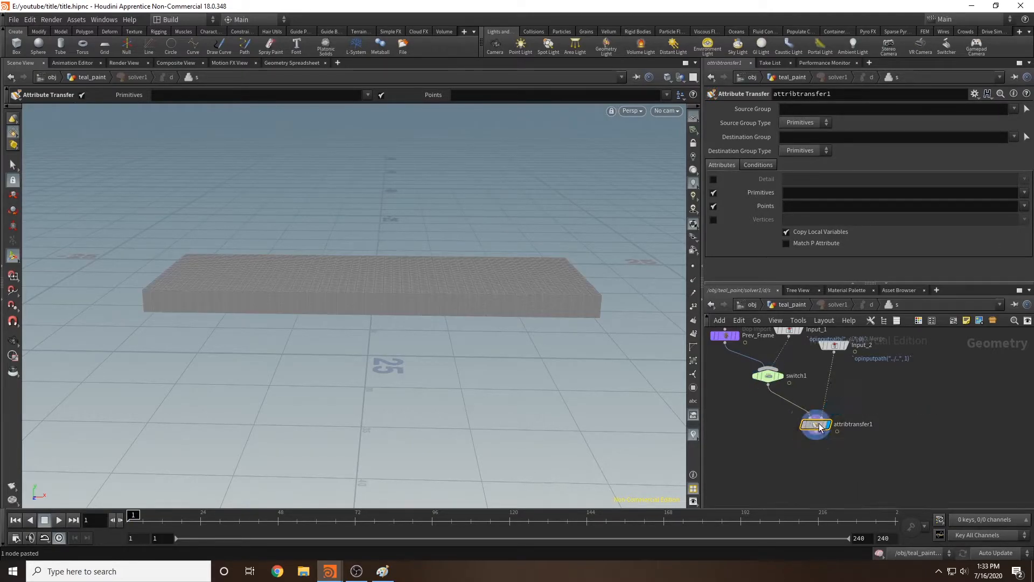
Scrub to frame 133 to check the color transfer on the proxy box, and return to the teal_paint network.
left_click(502, 518)
mouse_move(502, 517)
left_mouse_down()
mouse_move(611, 528)
mouse_move(529, 521)
mouse_move(550, 521)
left_mouse_up()
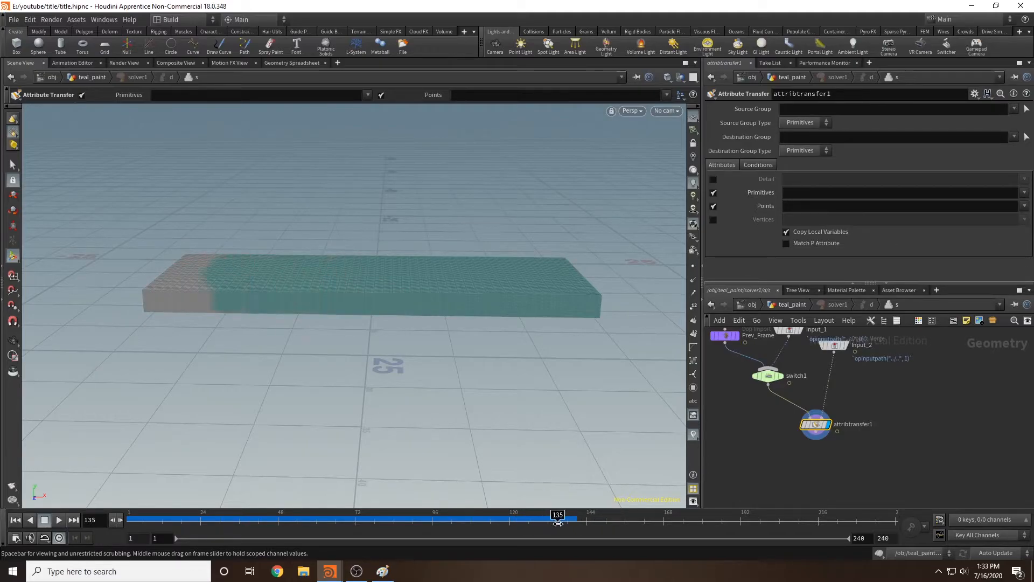
left_click(786, 303)
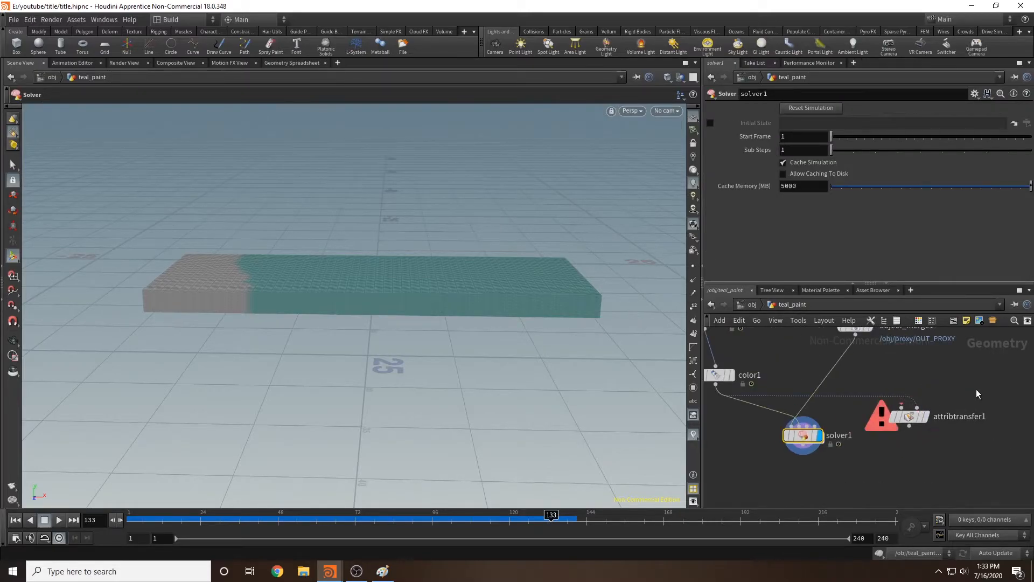
Reconnect object_merge1 to teal_paint's attribtransfer1 and display that node to examine its color transfer at frame 133.
left_click_drag(852, 353, 916, 440)
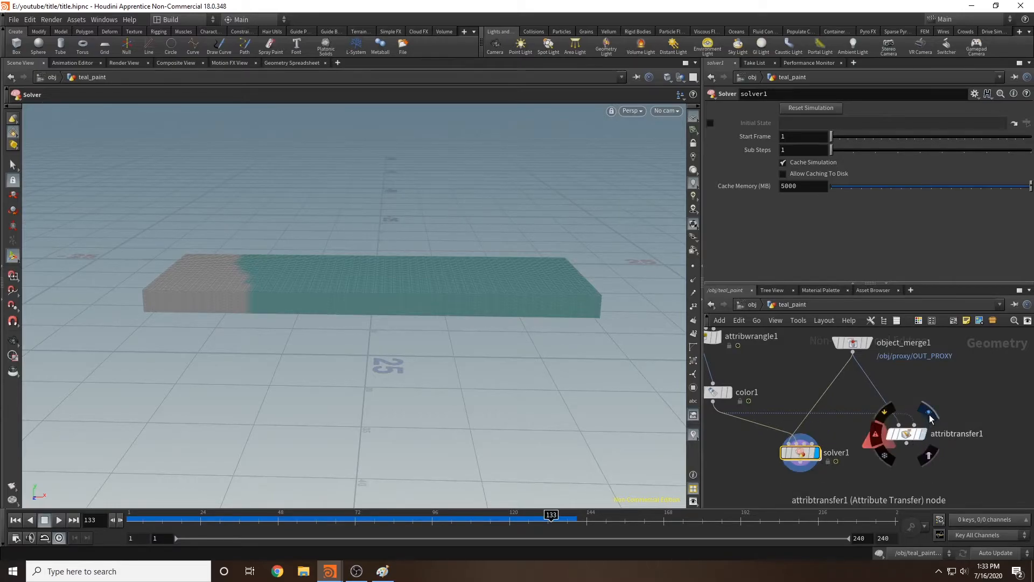
left_click(923, 434)
left_click(909, 434)
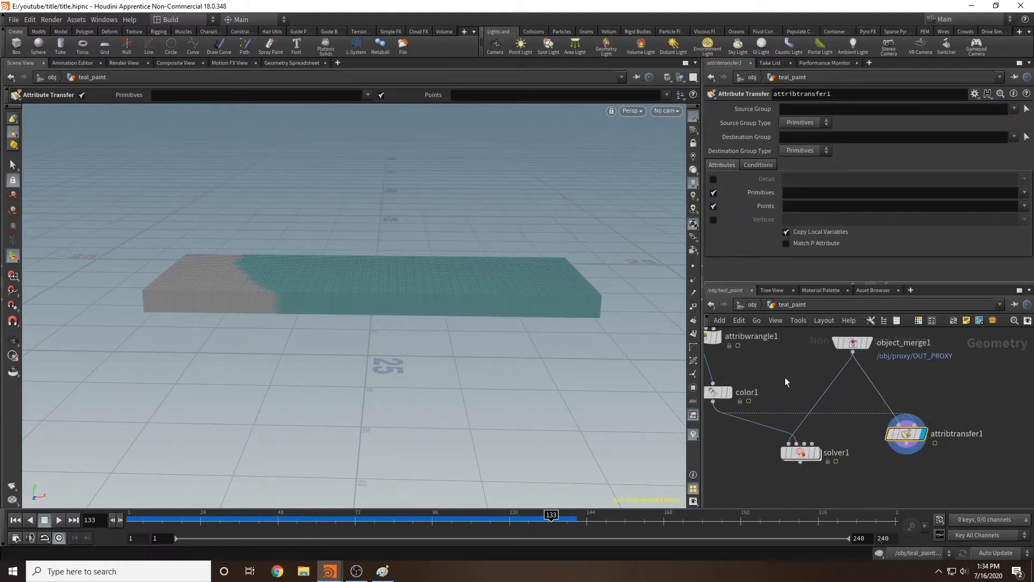
left_click_drag(528, 289, 447, 277, "alt")
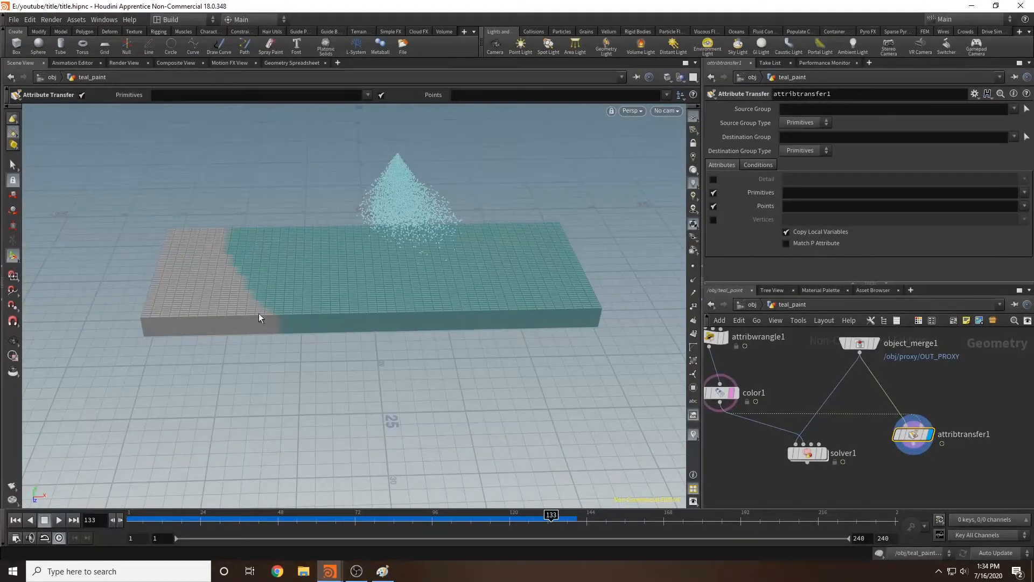
Limit the Attribute Transfer to the point attribute Cd, disable primitive attributes, and set source and destination group types to Points.
left_click(808, 208)
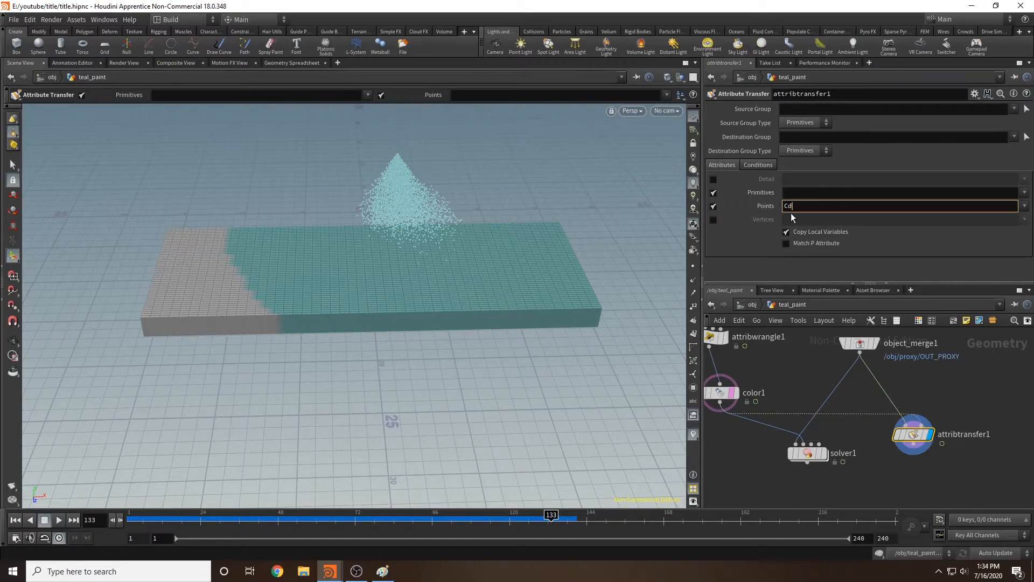
left_click(713, 193)
left_click(802, 123)
left_click(795, 144)
left_click(802, 150)
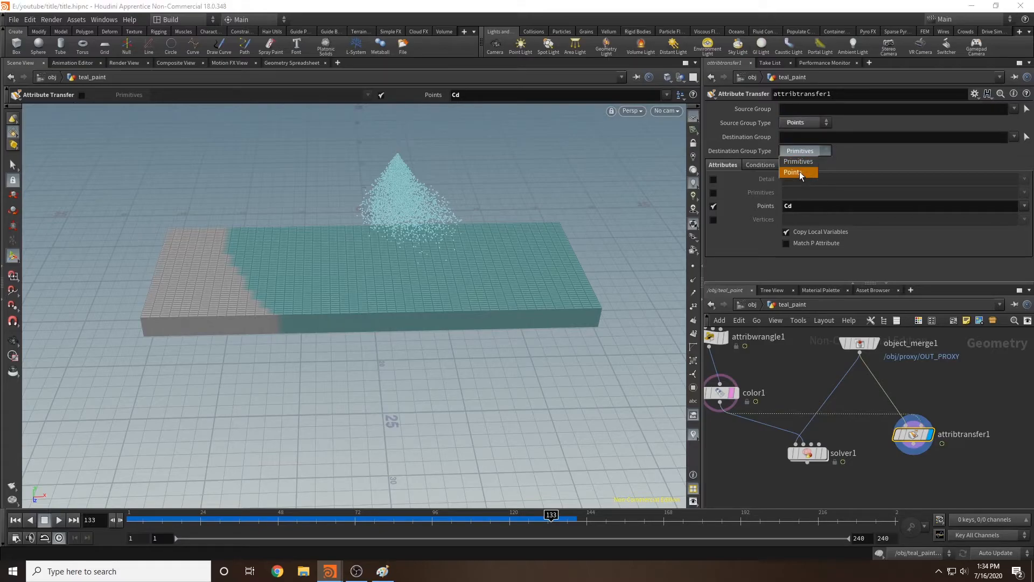
left_click(792, 172)
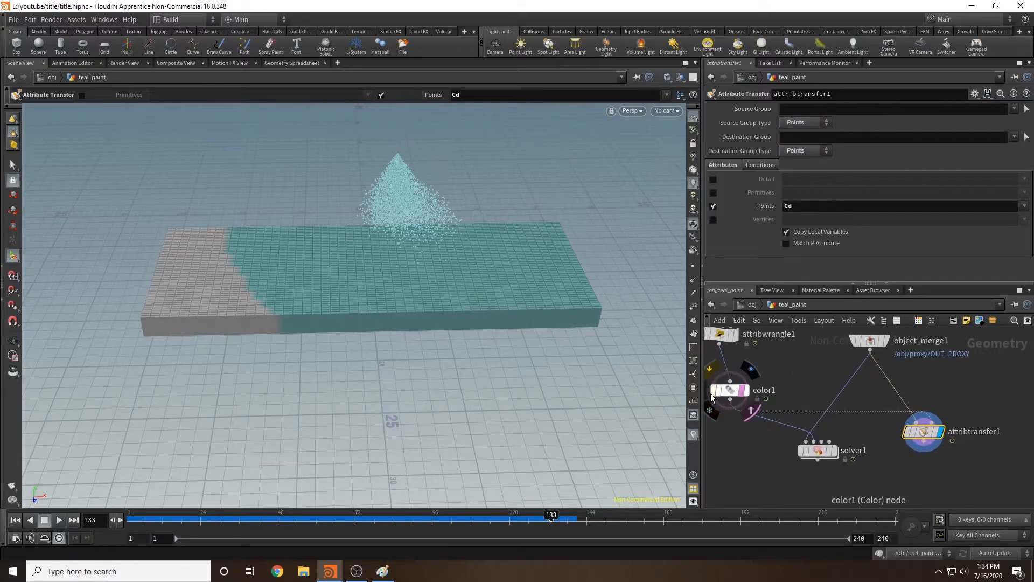
Inspect the point attributes carried by the color1 node.
middle_click_drag(700, 394, 764, 400)
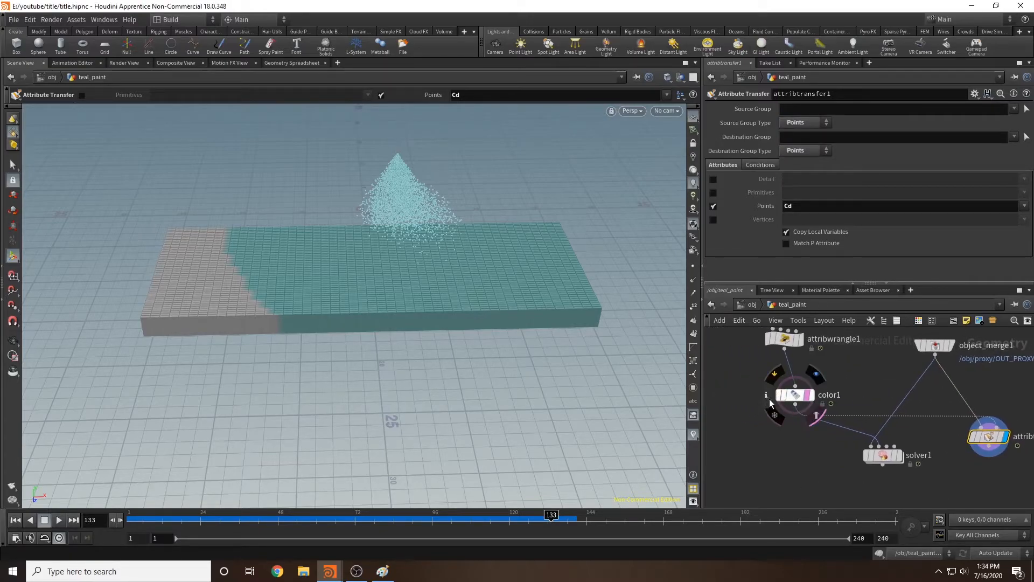
left_click(767, 397)
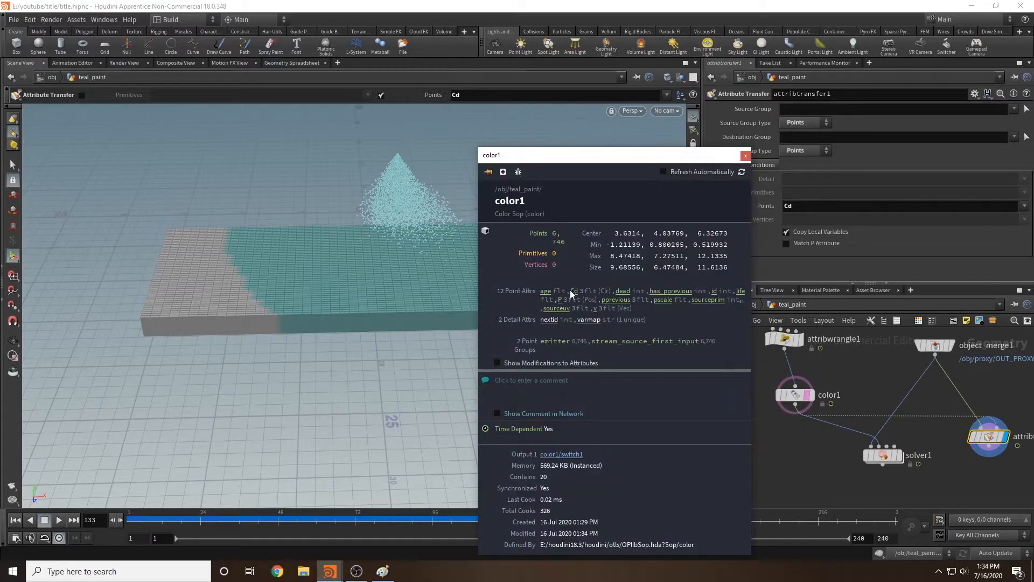
left_click(744, 156)
Set the Attribute Transfer conditions to a Distance Threshold of 0.22 and a Blend Width of 1.02.
left_click(768, 166)
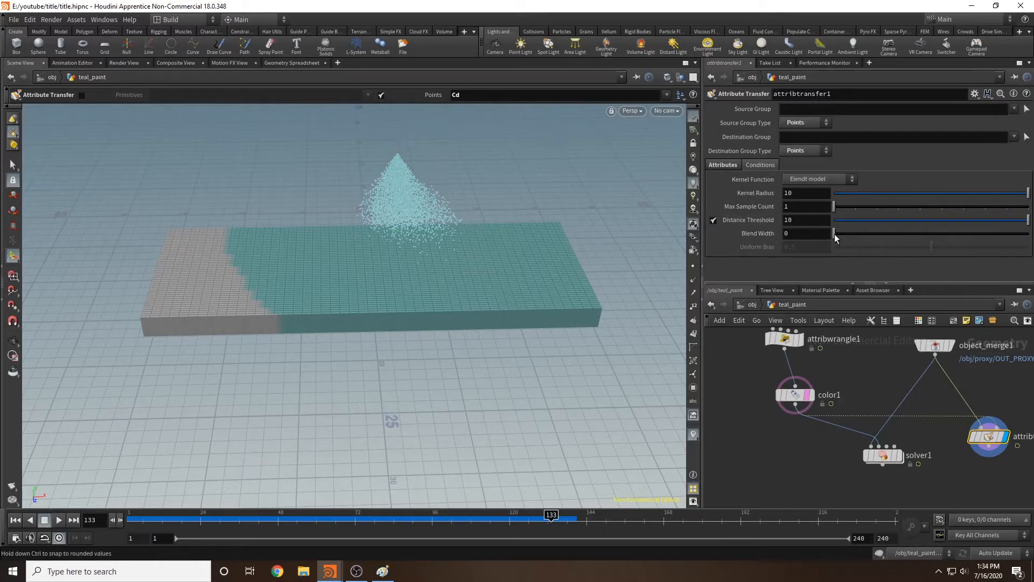
mouse_move(881, 223)
left_mouse_down()
mouse_move(834, 220)
mouse_move(836, 240)
mouse_move(883, 232)
mouse_move(840, 237)
mouse_move(840, 224)
mouse_move(868, 234)
mouse_move(845, 218)
mouse_move(816, 222)
mouse_move(842, 225)
mouse_move(855, 242)
left_mouse_up()
left_click(969, 434)
mouse_move(609, 225)
left_mouse_down("alt")
mouse_move(531, 208)
mouse_move(579, 285)
left_mouse_up("alt")
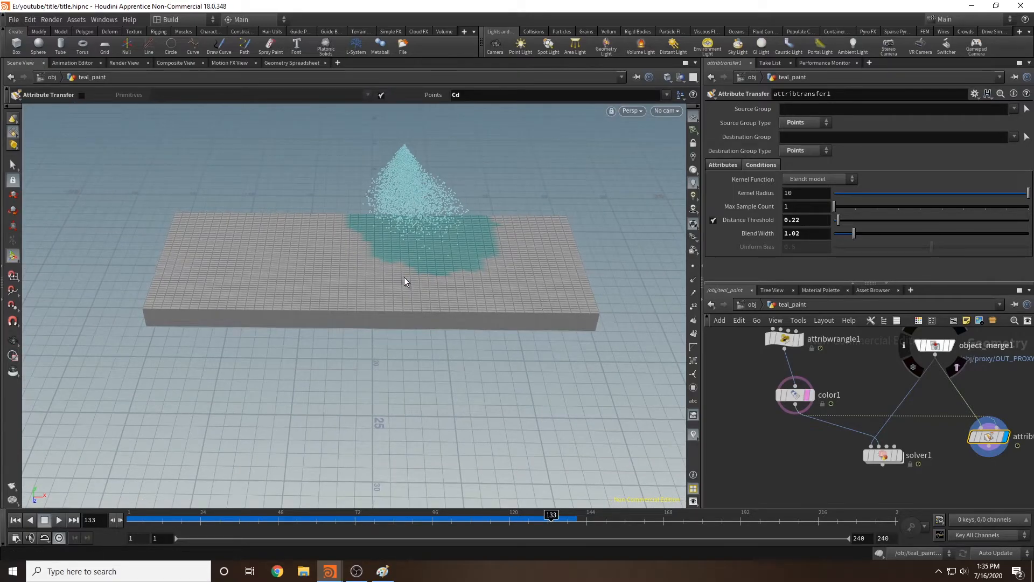
Check the transferred colour from several angles at frames 130 and 131, and save the scene.
mouse_move(481, 237)
left_mouse_down("alt")
mouse_move(482, 248)
mouse_move(512, 233)
mouse_move(526, 242)
left_mouse_up("alt")
left_click(541, 517)
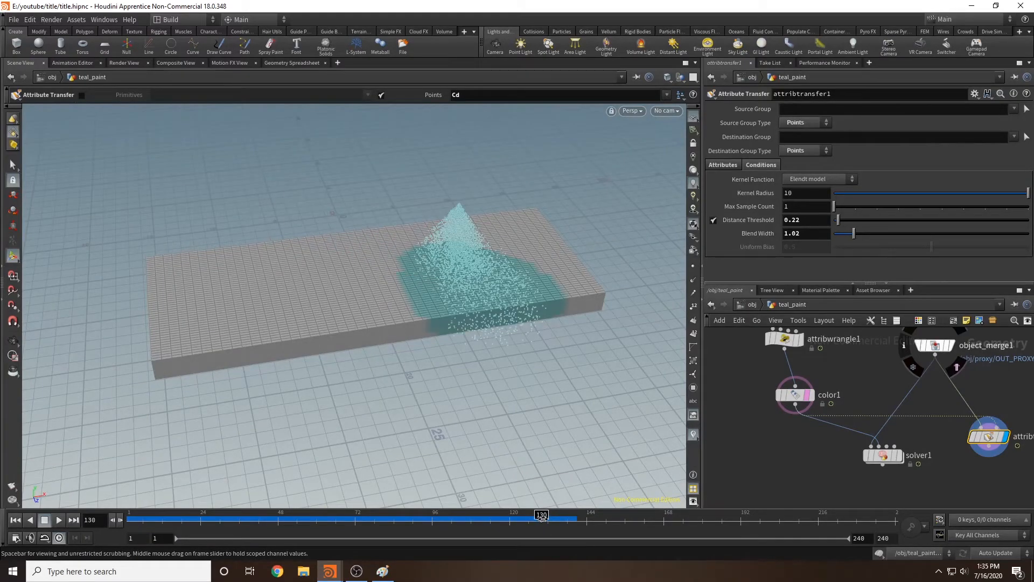
left_click(544, 517)
key("Escape")
mouse_move(559, 318)
left_mouse_down()
mouse_move(499, 293)
mouse_move(539, 301)
left_mouse_up()
key("Return")
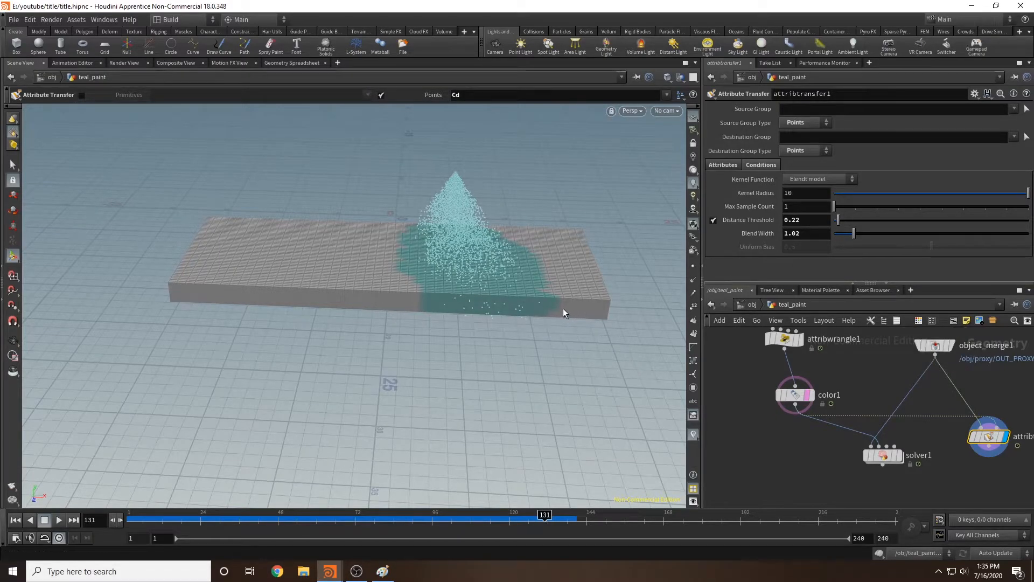
left_click(12, 20)
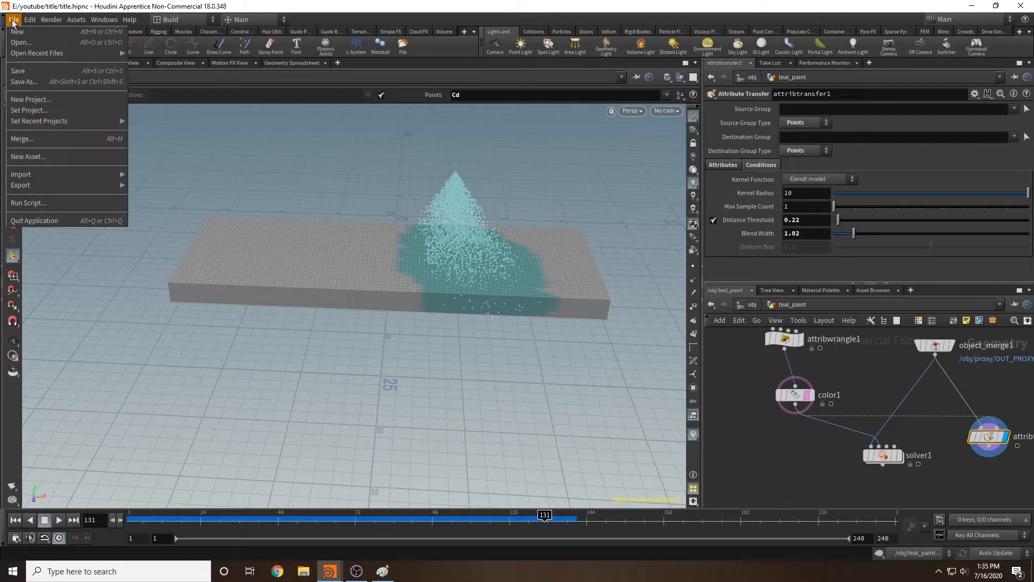
left_click(25, 70)
Cut the wires feeding attribtransfer1 and copy the node.
middle_click_drag(837, 488, 812, 460)
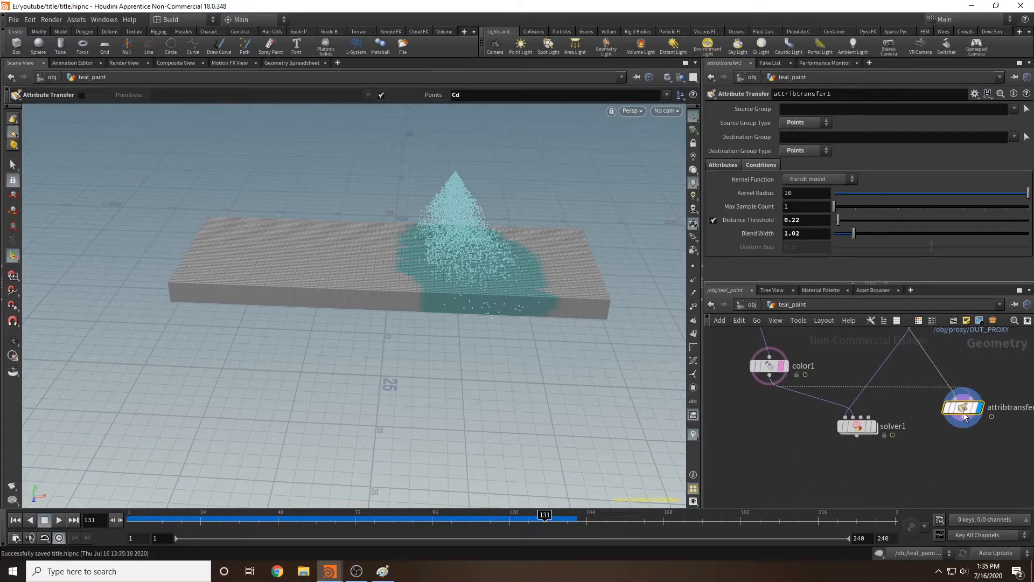
key("y")
left_click_drag(920, 400, 944, 370)
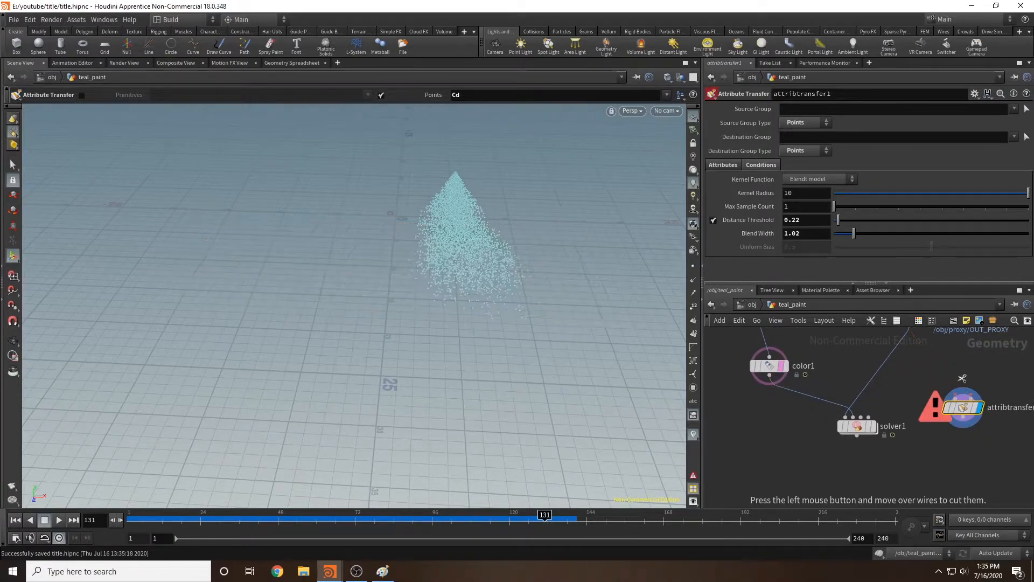
key("ctrl+c")
Inside solver1, replace the existing Attribute Transfer with the copied one, fed by switch1 and Input_2.
left_click(857, 426)
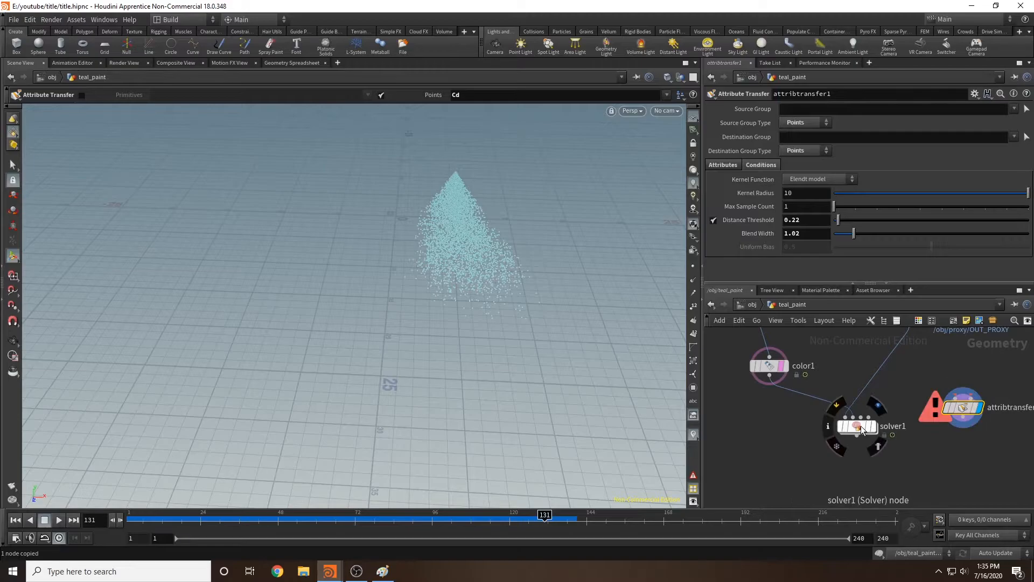
double_click(858, 425)
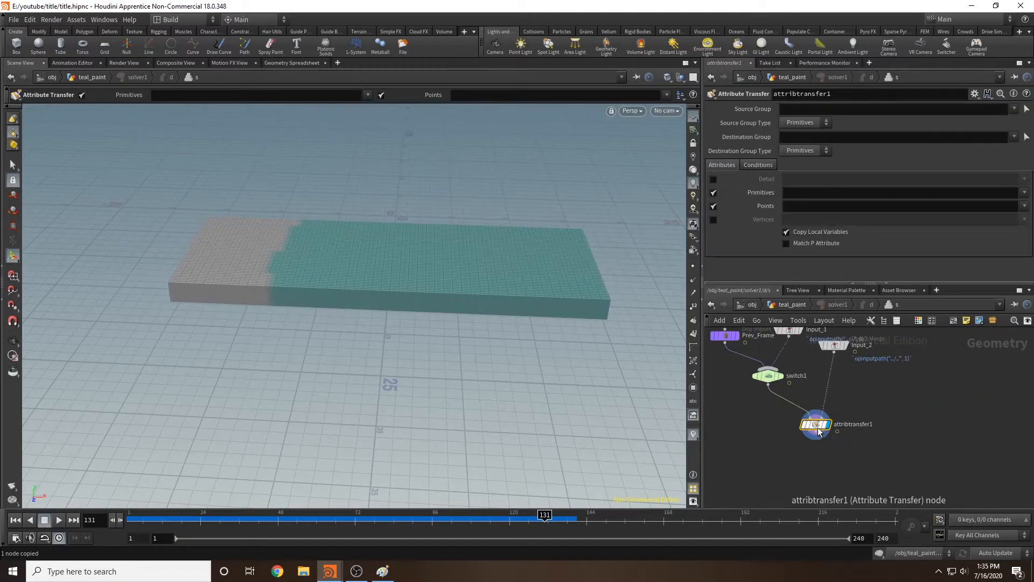
key("Delete")
key("ctrl+v")
left_click_drag(768, 384, 813, 411)
left_click_drag(828, 351, 826, 413)
Rewind the simulation to frame 1 and display solver1 in the teal_paint network.
left_click_drag(539, 515, 133, 517)
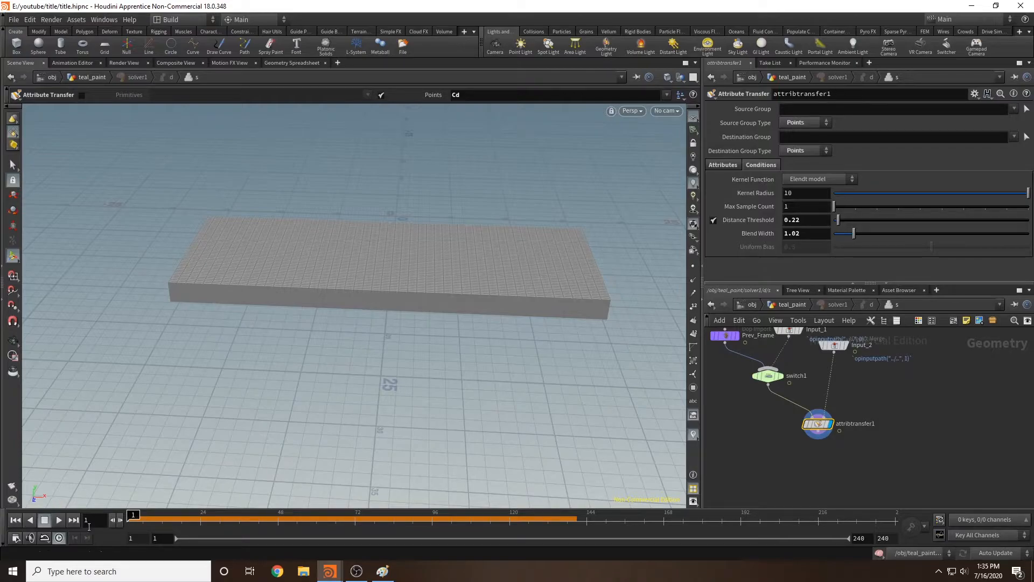
mouse_move(280, 519)
left_mouse_down()
mouse_move(546, 522)
mouse_move(124, 537)
left_mouse_up()
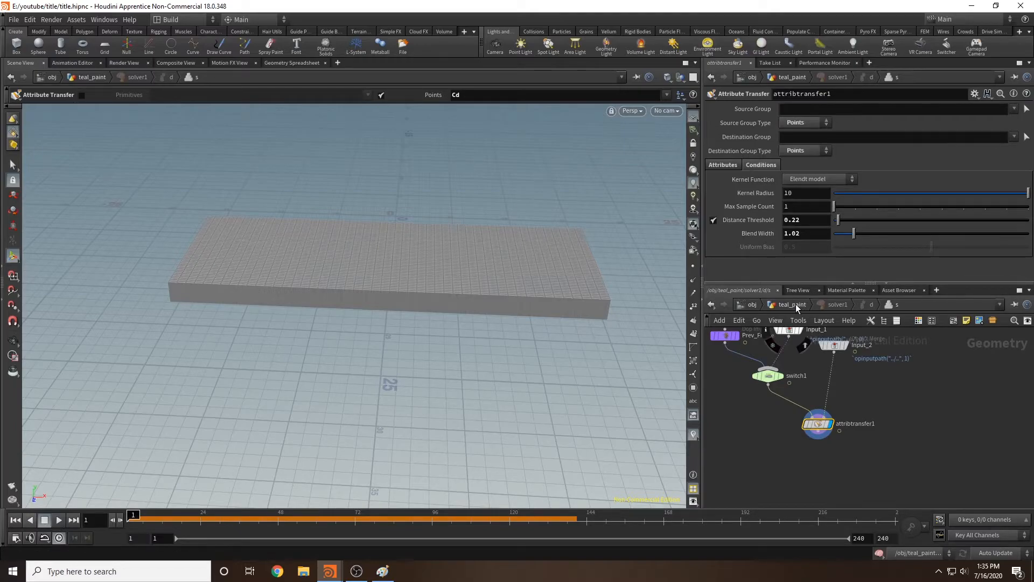
left_click(796, 305)
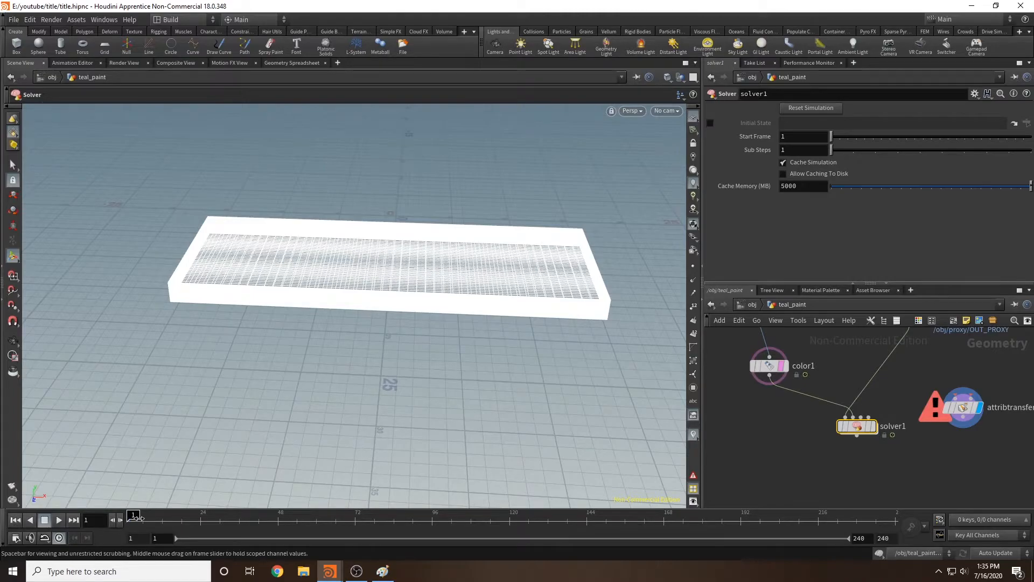
mouse_move(164, 526)
left_mouse_down()
mouse_move(139, 525)
mouse_move(150, 521)
left_mouse_up()
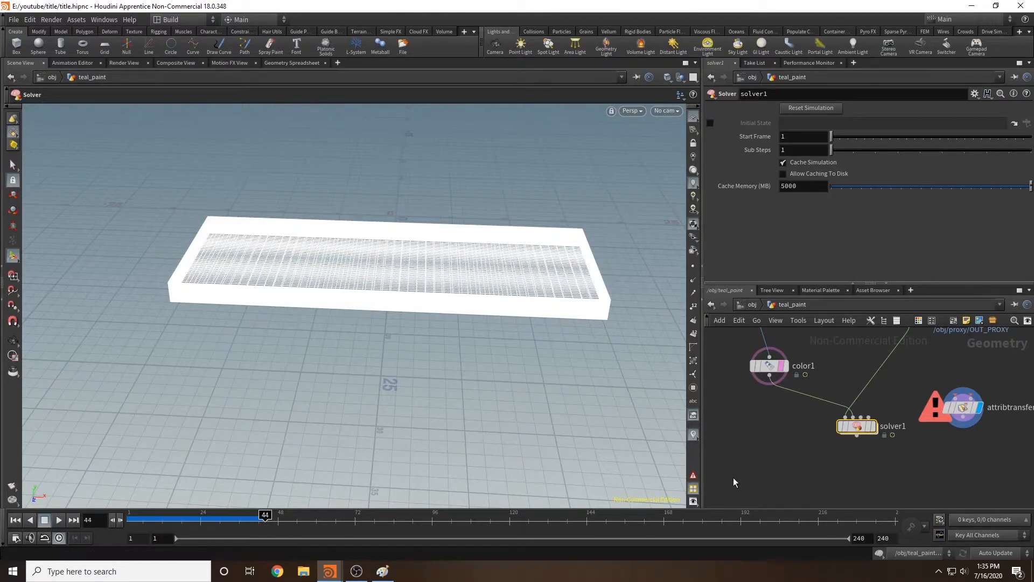
left_click(874, 425)
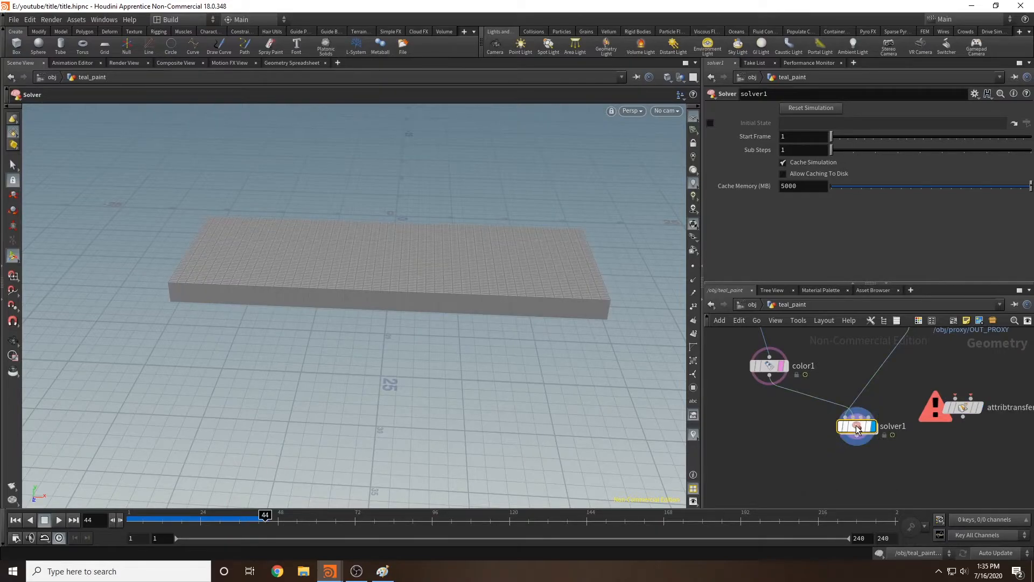
Advance the simulation to frame 146 and examine the paint coverage on the slab up close.
left_click_drag(333, 514, 594, 522)
left_click_drag(512, 388, 491, 326, "alt")
right_click_drag(491, 325, 378, 302, "alt")
left_click_drag(465, 217, 480, 282, "alt")
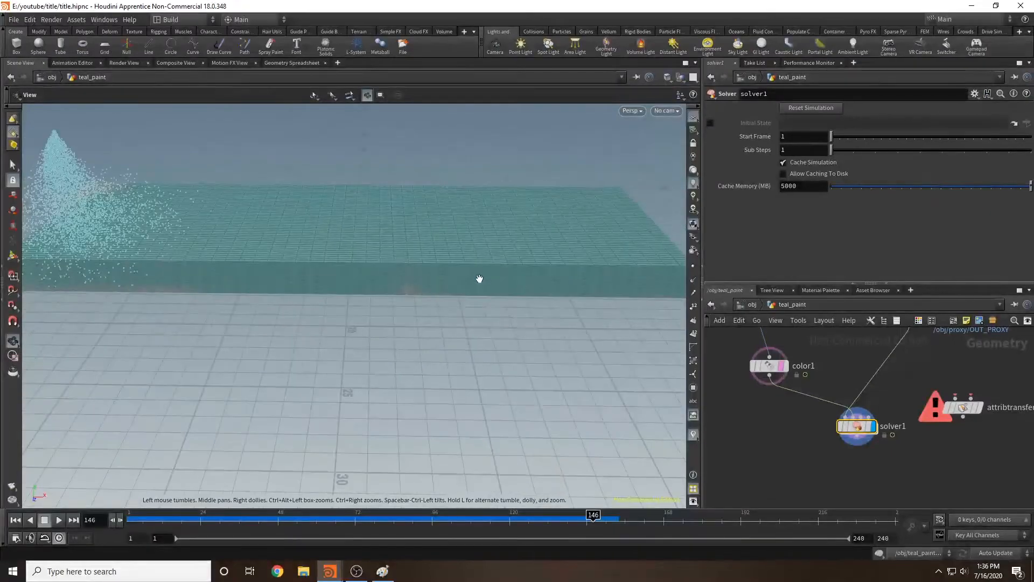
Change the Blend Width of the Attribute Transfer inside solver1 and return to the teal_paint network.
double_click(858, 429)
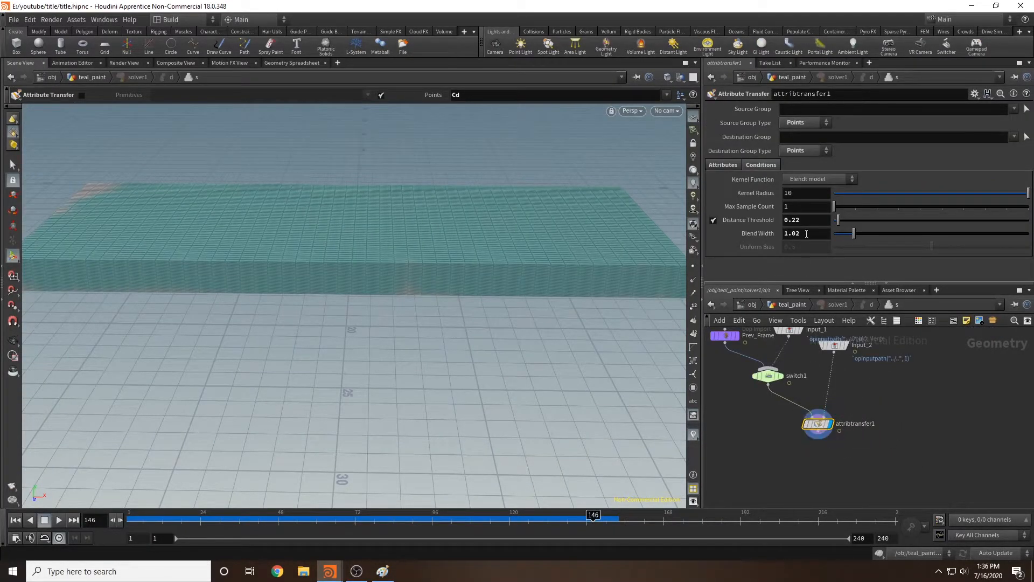
type("22")
left_click(778, 434)
key("u")
Examine the paint edge and slab coverage at frames 129 and 140 from near and far.
left_click_drag(597, 522, 538, 529)
key("Escape")
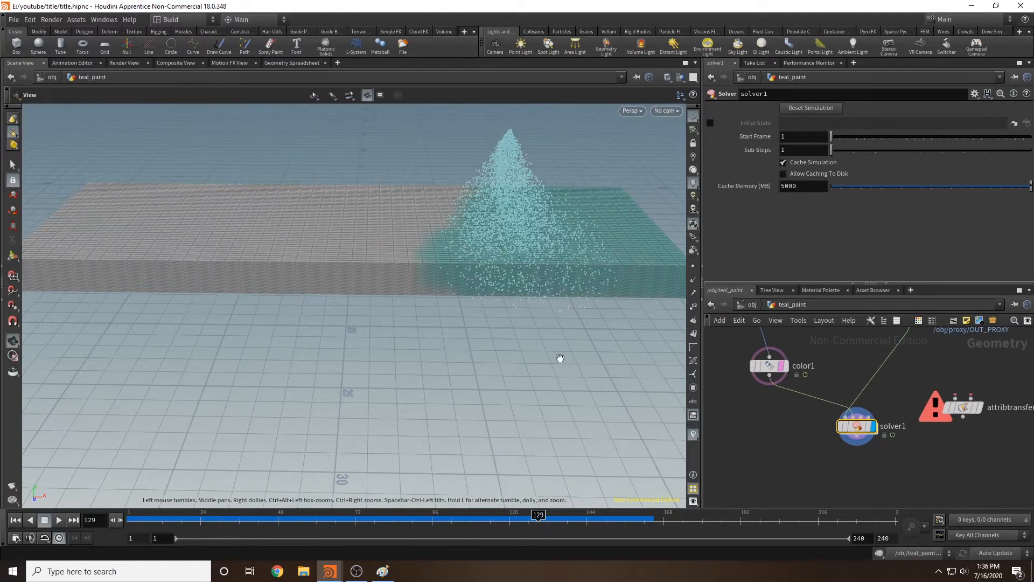
scroll(556, 358, "down", 4)
left_click_drag(534, 363, 534, 351)
key("Return")
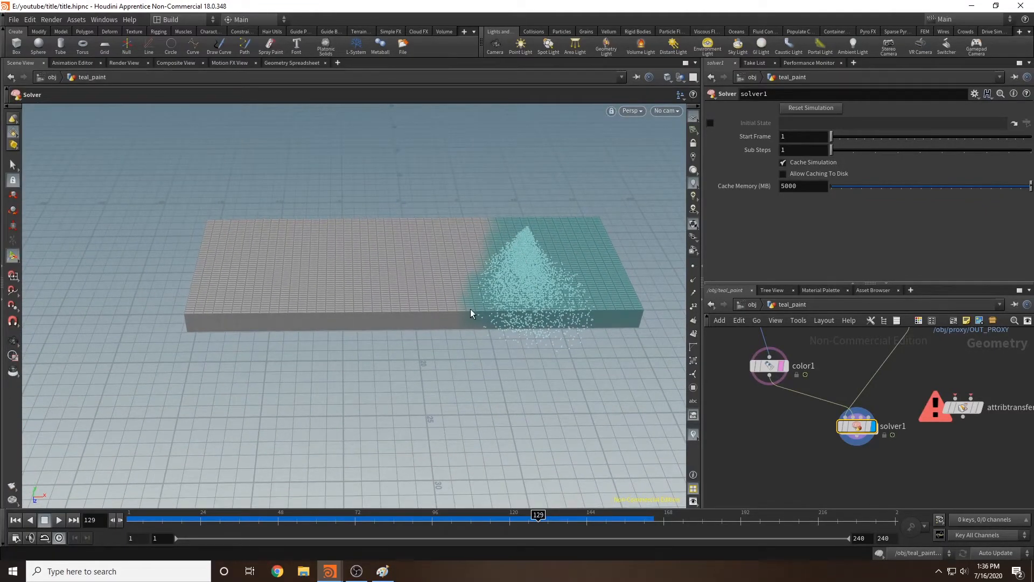
key("Escape")
left_click_drag(575, 485, 550, 342)
scroll(553, 357, "up", 3)
key("Return")
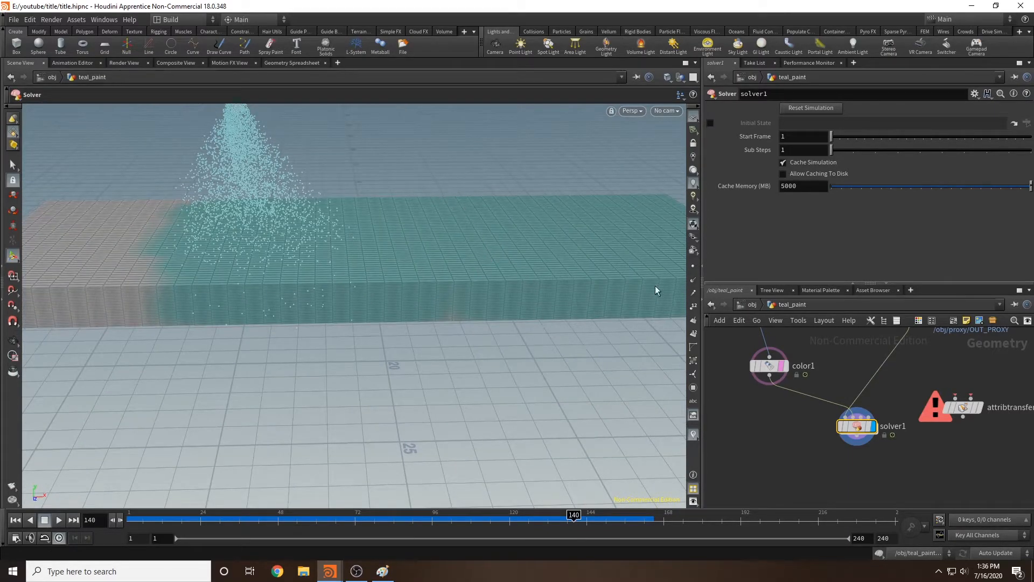
left_click_drag(526, 398, 521, 418, "alt")
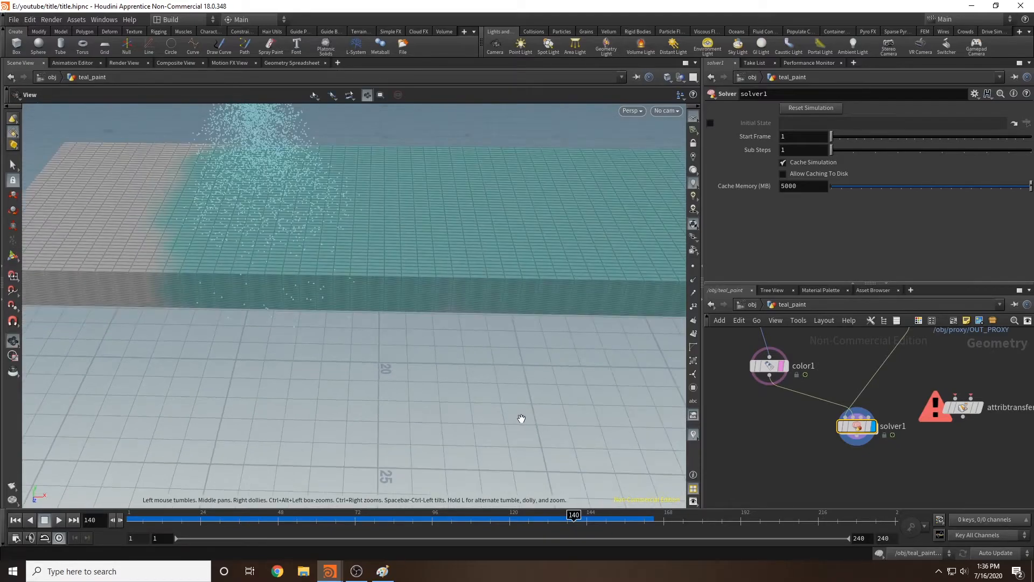
right_click_drag(521, 418, 527, 397, "alt")
middle_click_drag(526, 397, 480, 378, "alt")
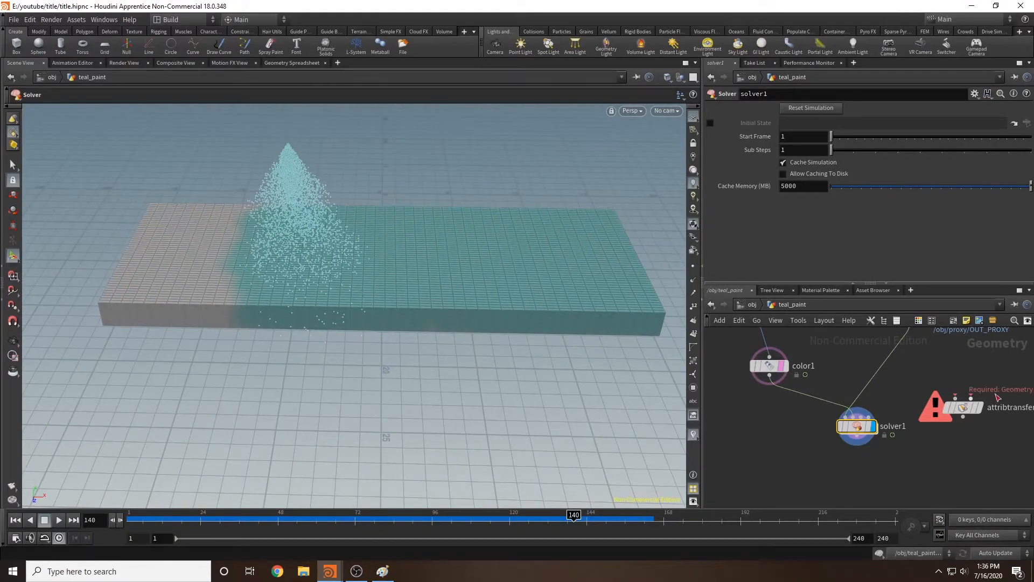
Delete the disconnected attribtransfer1 node from the teal_paint network.
mouse_move(966, 412)
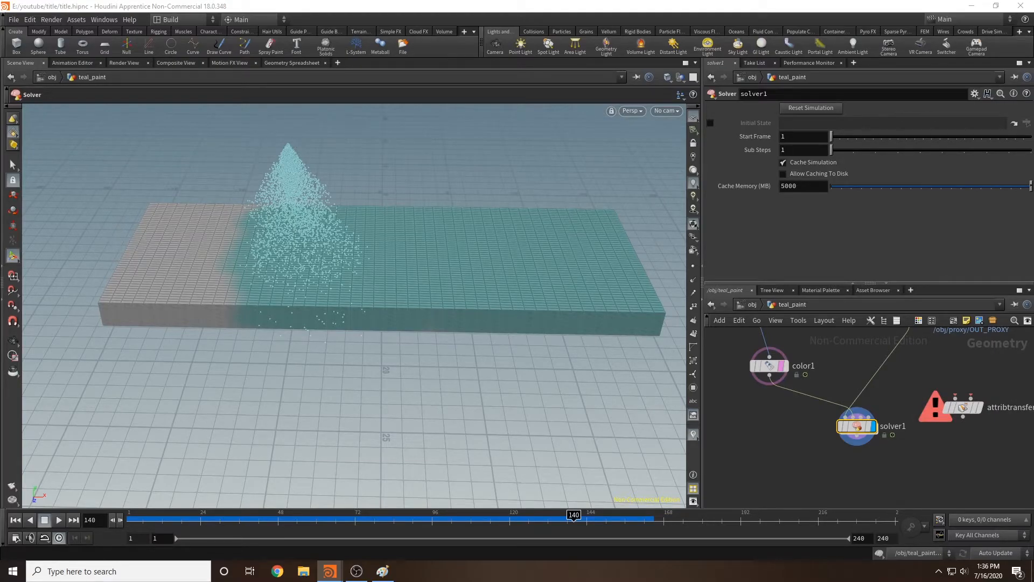
scroll(798, 444, "down", 3)
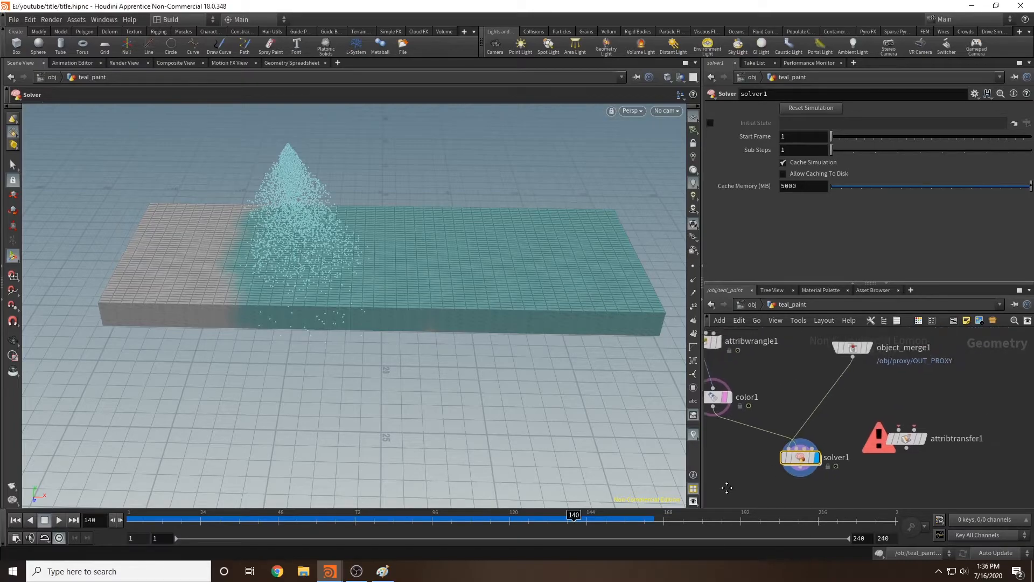
left_click(901, 423)
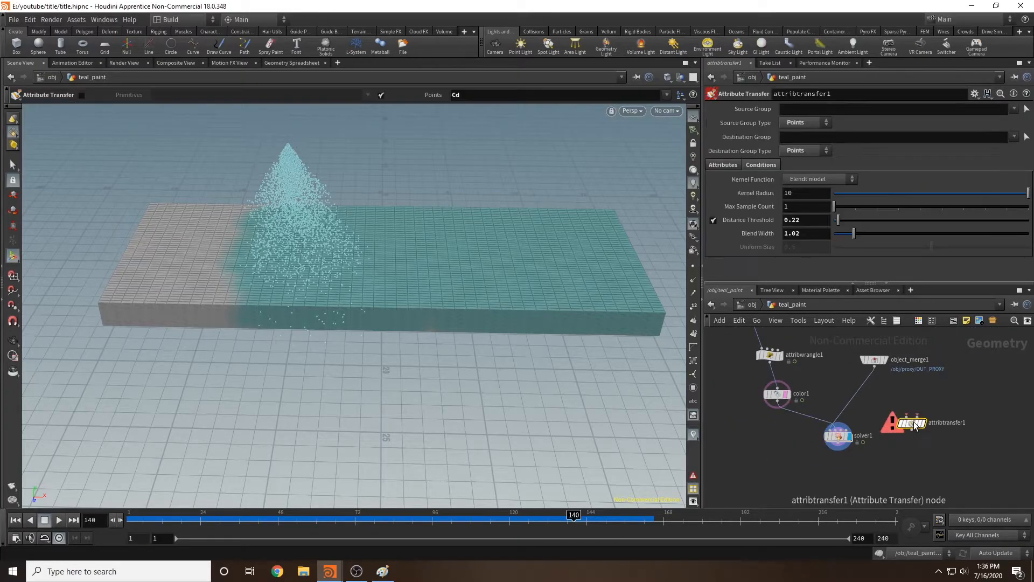
key("Delete")
Add a second Object Merge node beside object_merge1.
key("Tab")
type("bject merge")
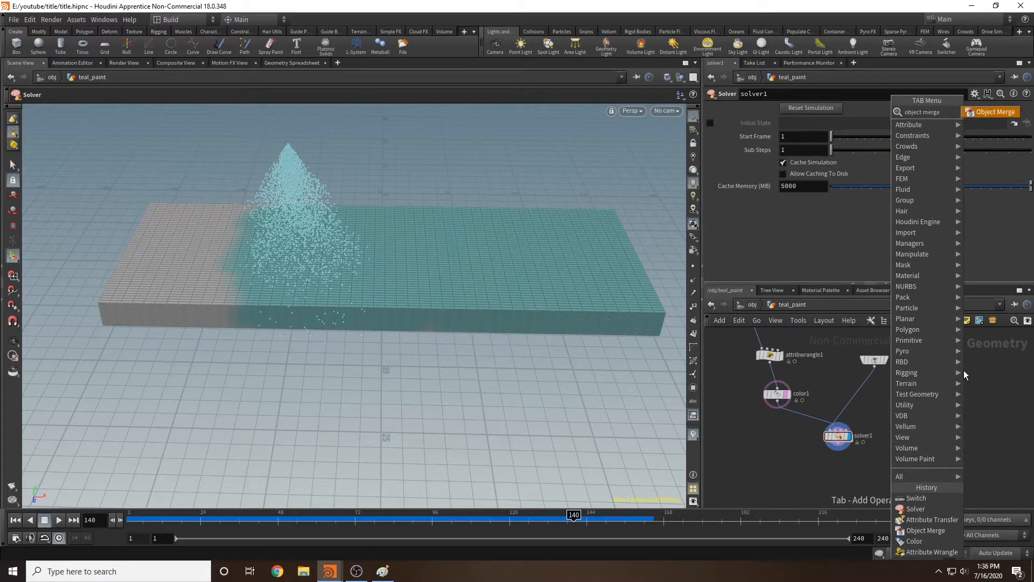
key("Return")
left_click(964, 375)
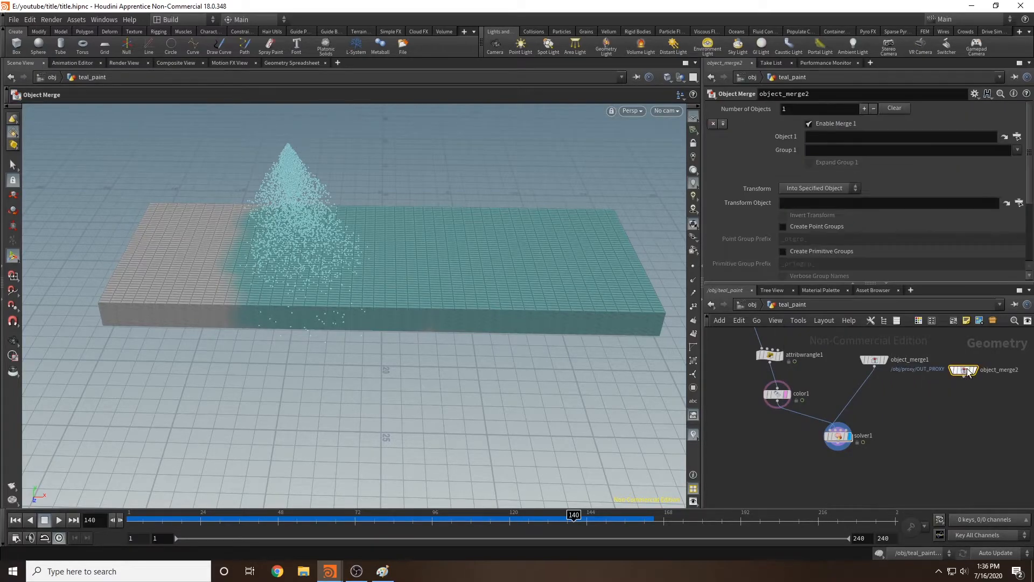
Set the new Object Merge's source to /obj/grinding/OUT_GRINDING and connect it to solver1 in place of object_merge1.
left_click(1016, 136)
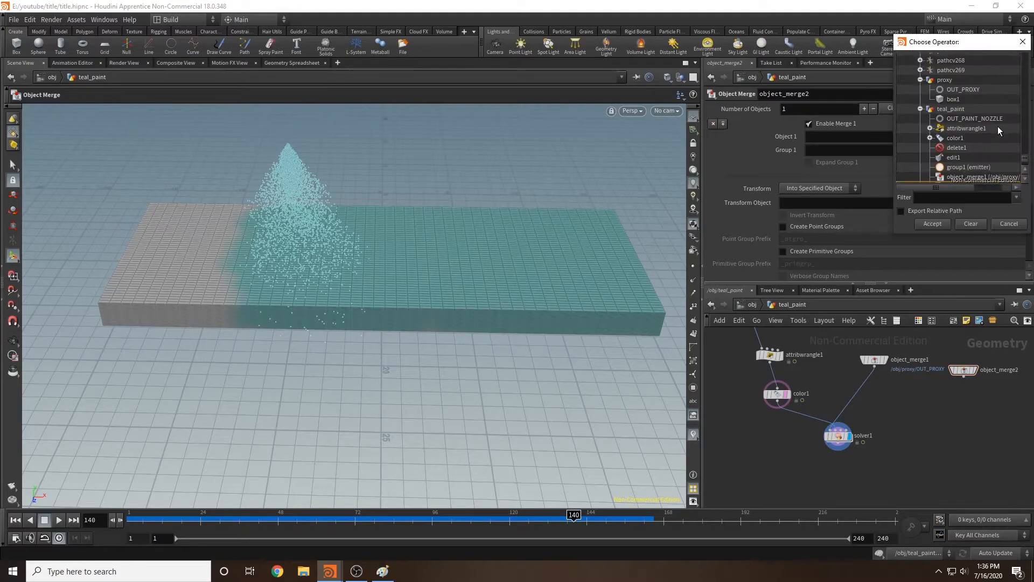
left_click(922, 108)
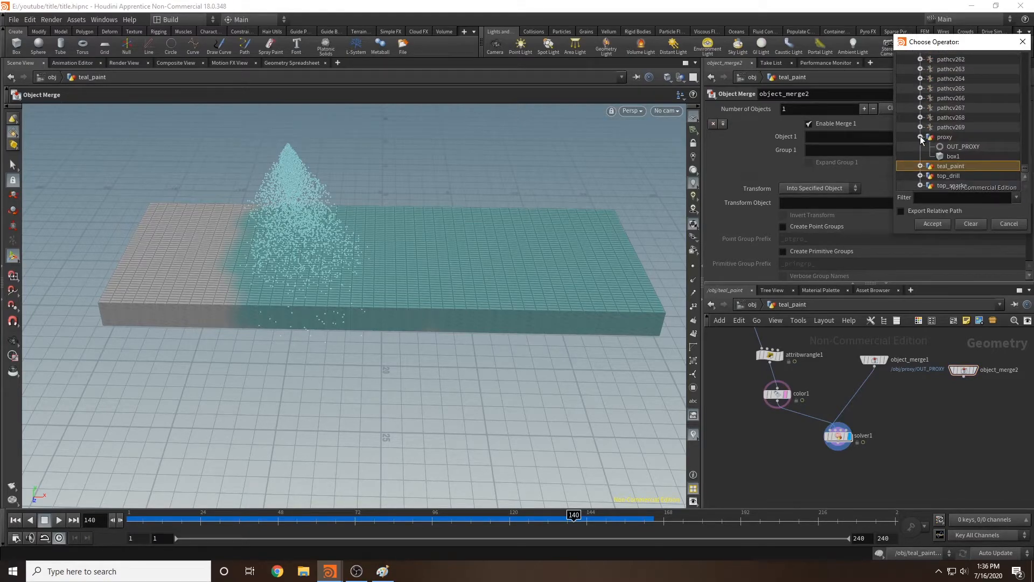
left_click_drag(1025, 144, 1022, 55)
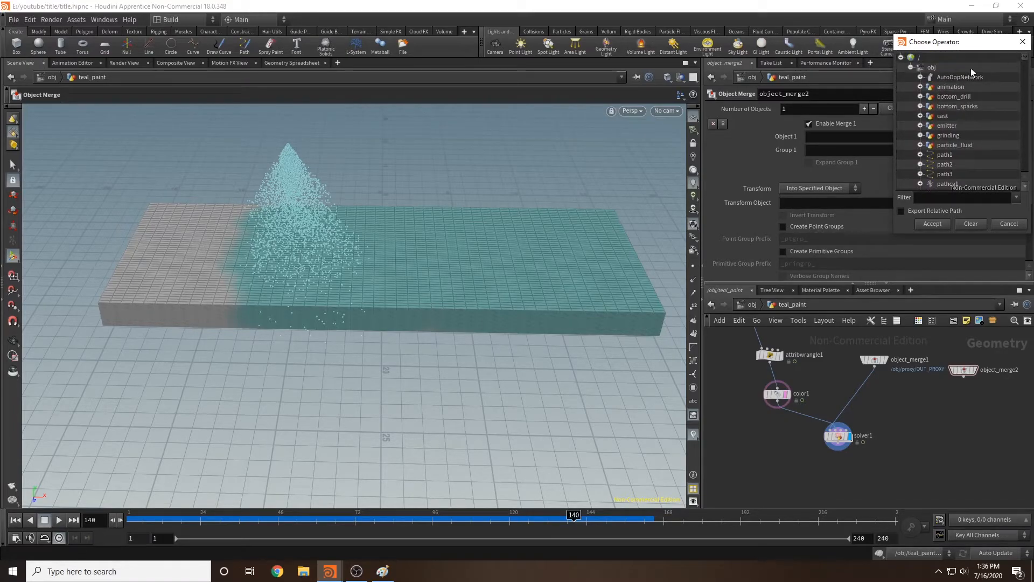
left_click(920, 135)
left_click(968, 146)
left_click(932, 223)
left_click_drag(960, 377, 822, 428)
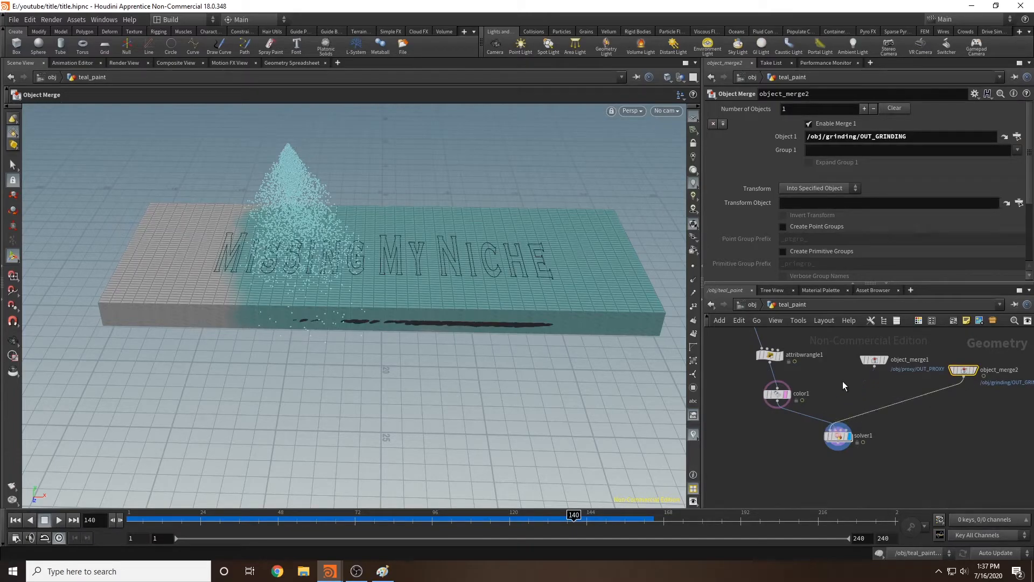
Play the simulation from the first frame and inspect how the spray paints the grinding title geometry.
left_click(836, 423)
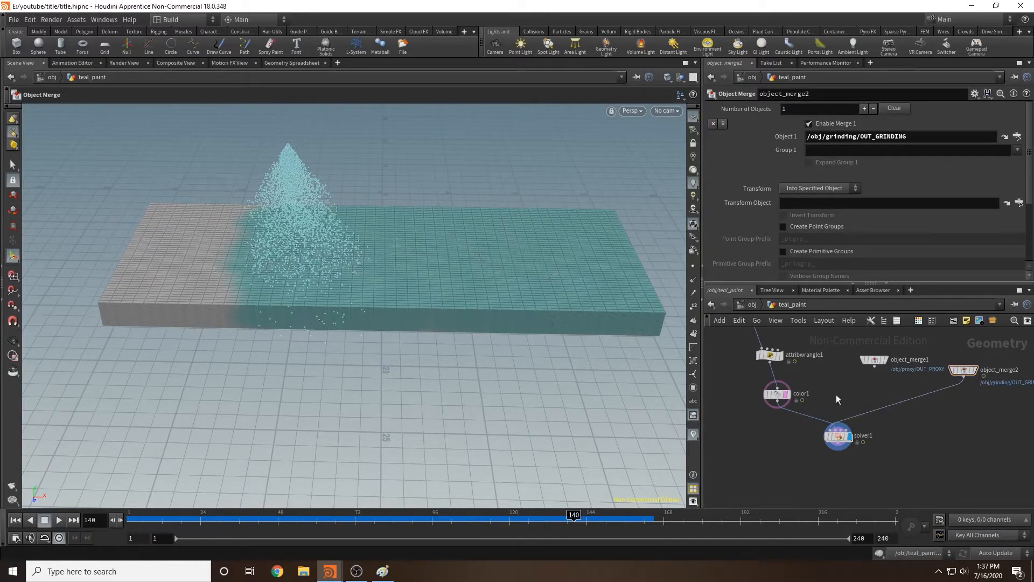
left_click(15, 520)
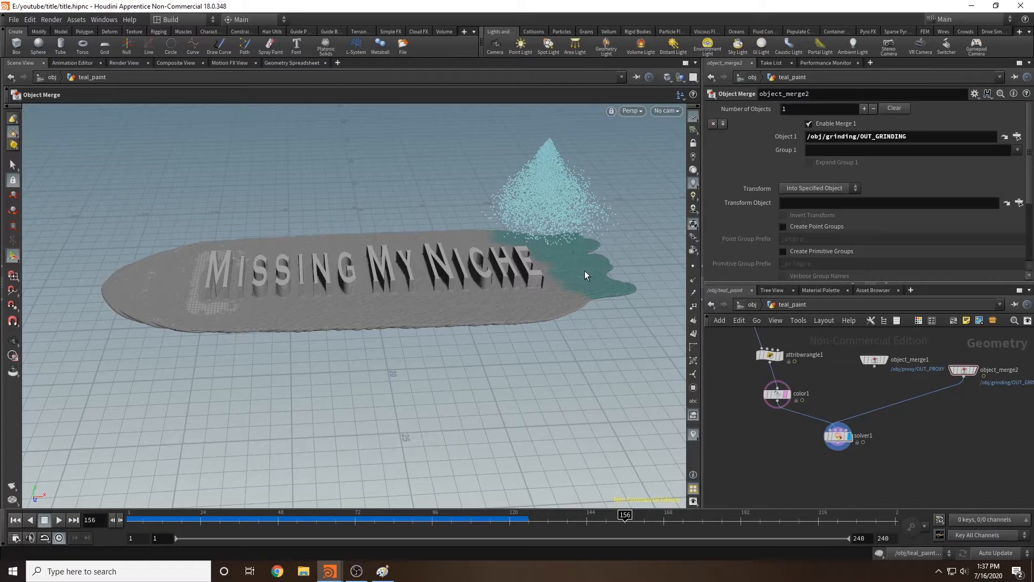
key("Escape")
mouse_move(577, 306)
left_mouse_down()
mouse_move(544, 312)
mouse_move(584, 346)
mouse_move(556, 339)
mouse_move(568, 324)
left_mouse_up()
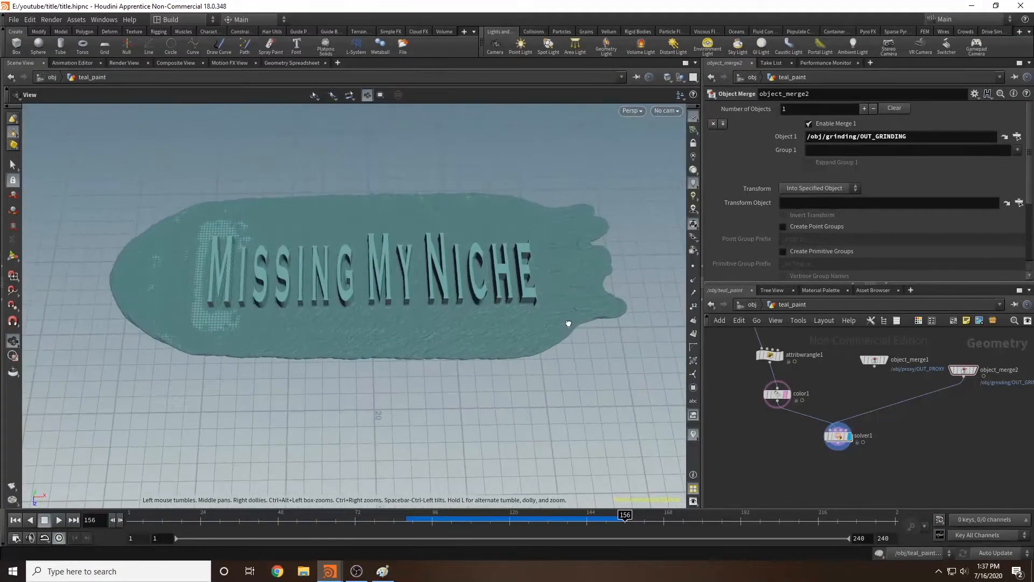
Save the title.hipnc scene file.
left_click(12, 20)
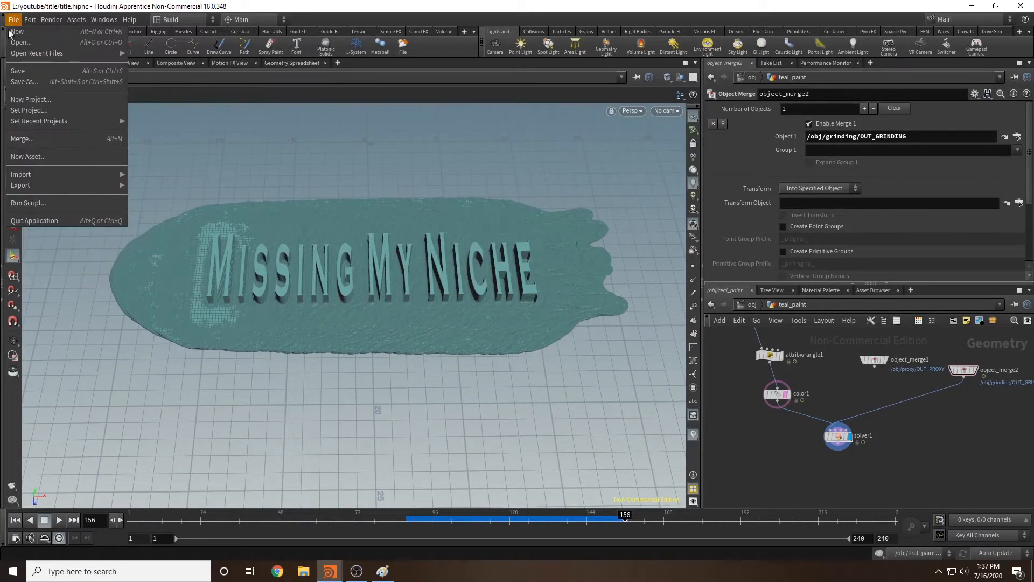
left_click(17, 70)
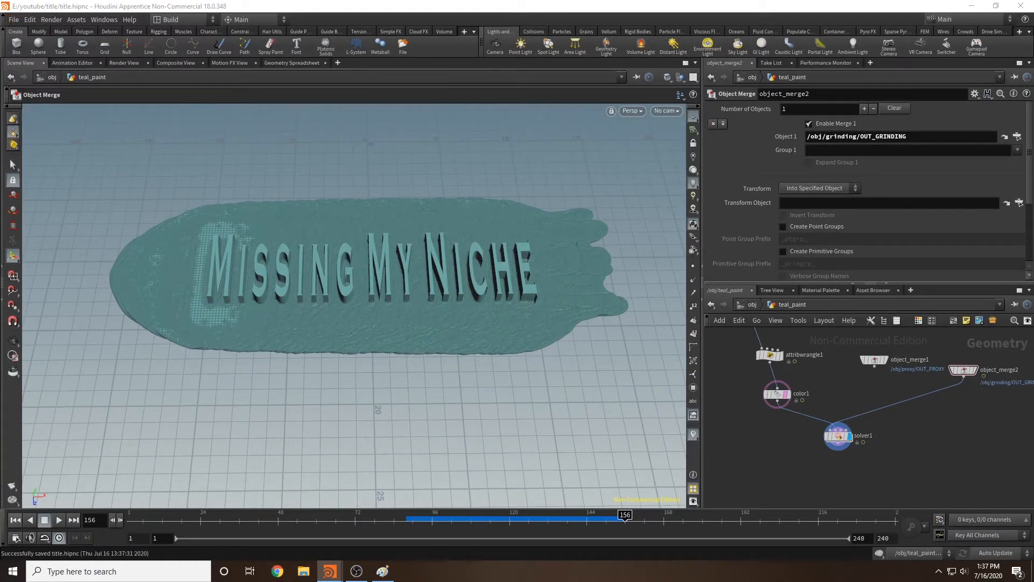
Add a Null node fed by color1 in the teal_paint network and name it OUT_TEAL_PARTICLES.
left_click(838, 435)
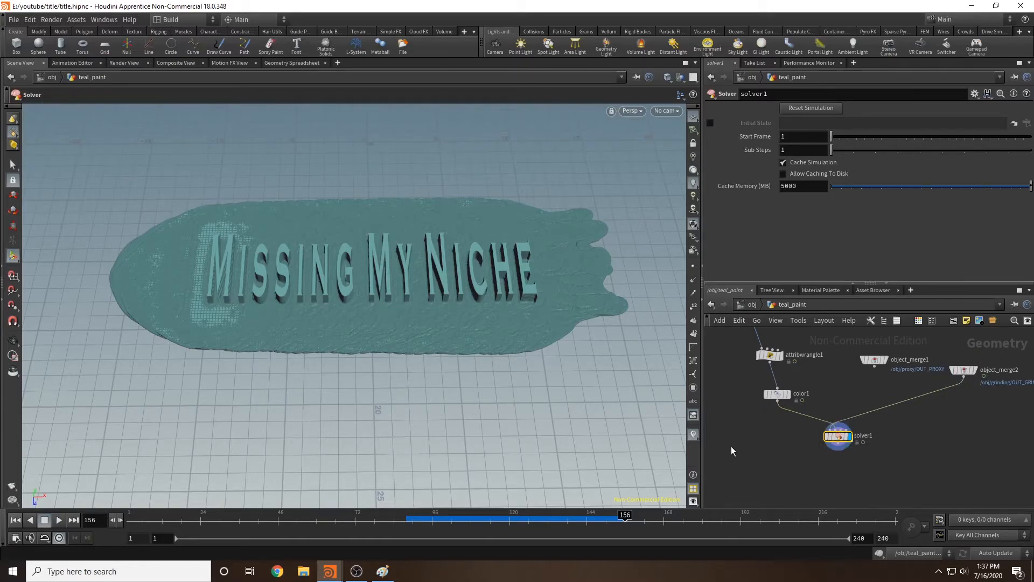
middle_click_drag(786, 416, 803, 428)
scroll(797, 371, "down", 1)
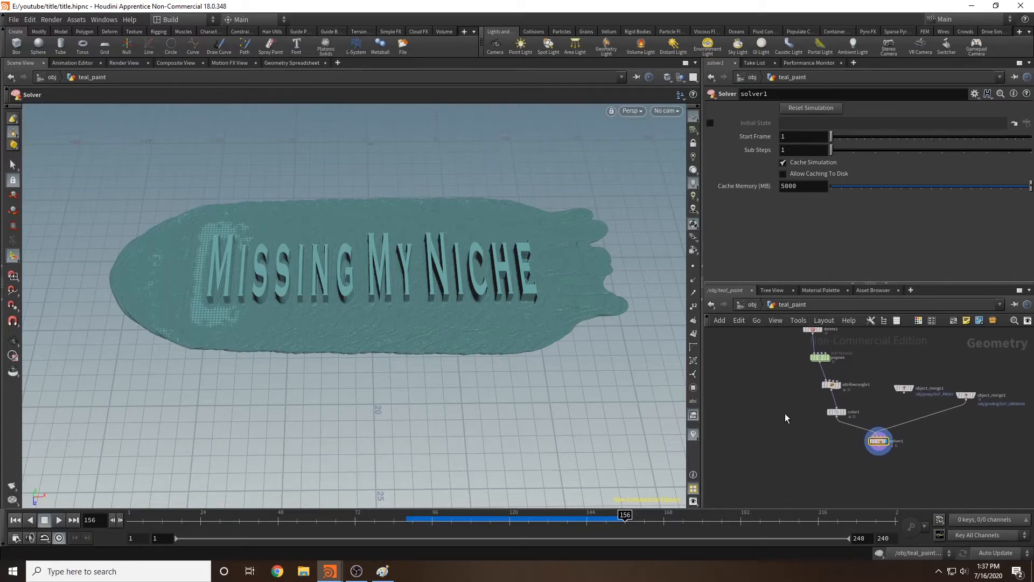
key("Tab")
type("null")
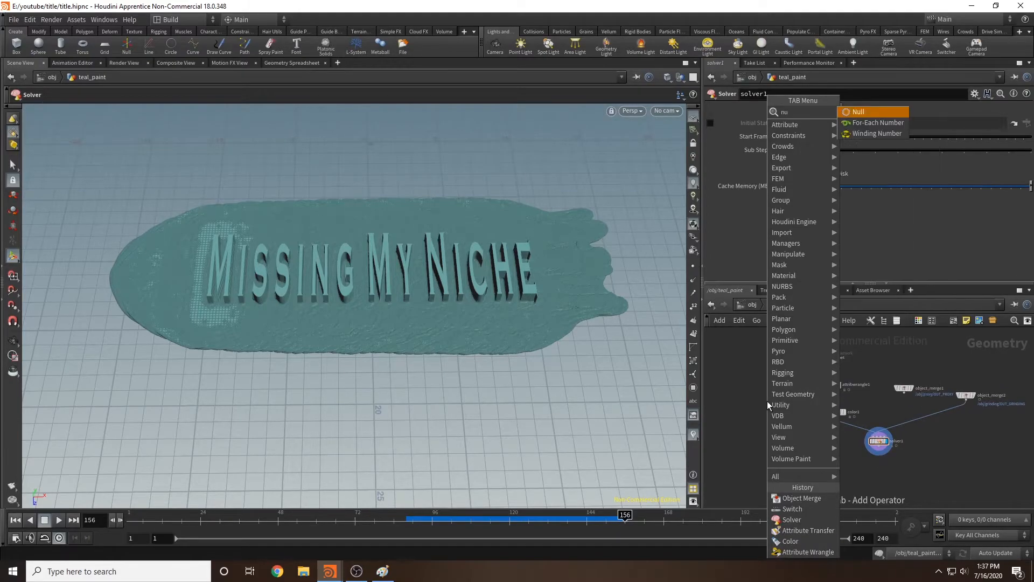
key("Return")
left_click(762, 431)
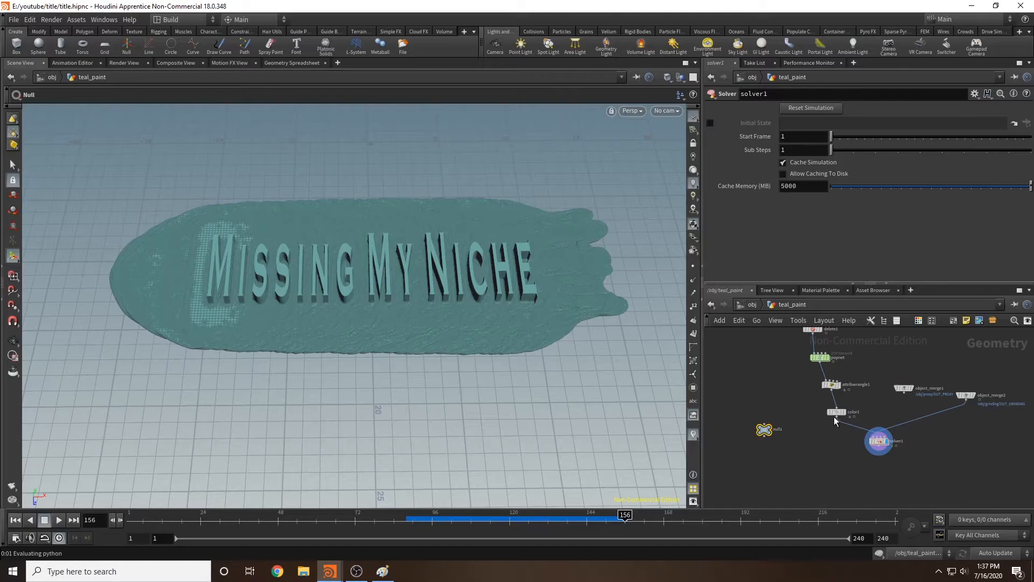
double_click(777, 429)
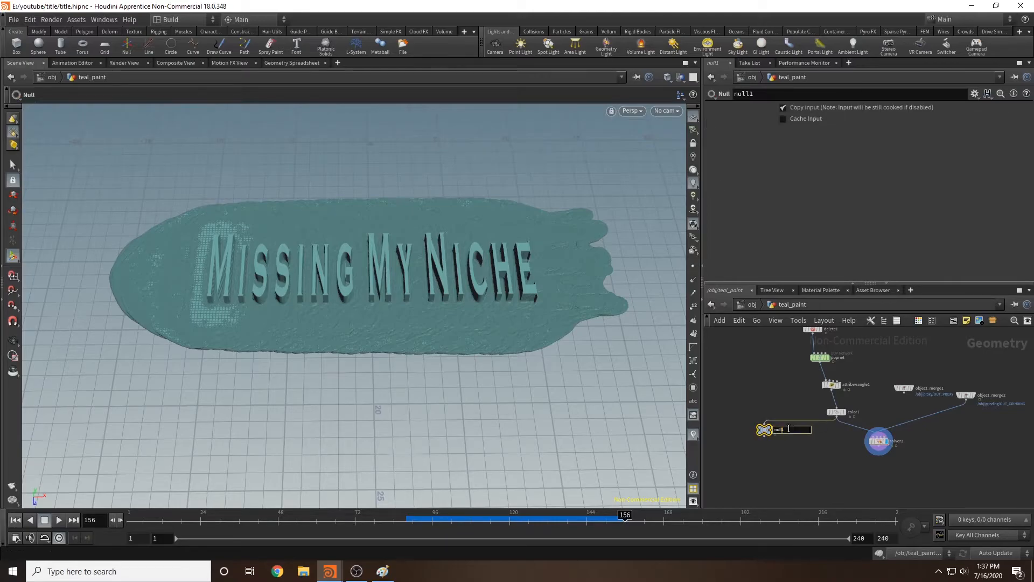
type("oUT_TET")
key("BackSpace")
type("AL_PARTICLES")
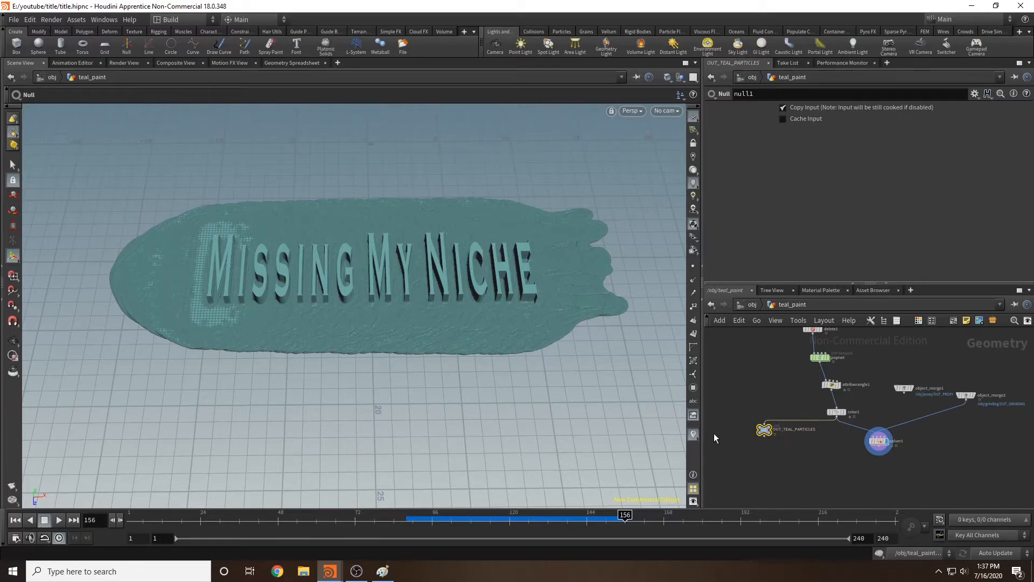
key("Return")
Add a Merge node below solver1 and connect OUT_TEAL_PARTICLES and solver1 to it.
key("Tab")
type("merge")
key("Return")
left_click(854, 438)
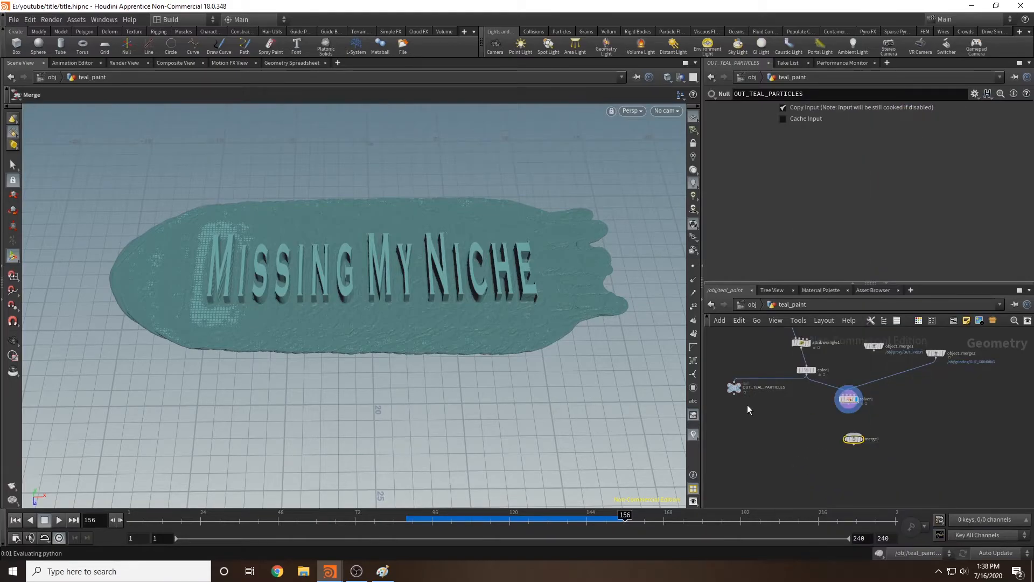
left_click(734, 394)
left_click(838, 429)
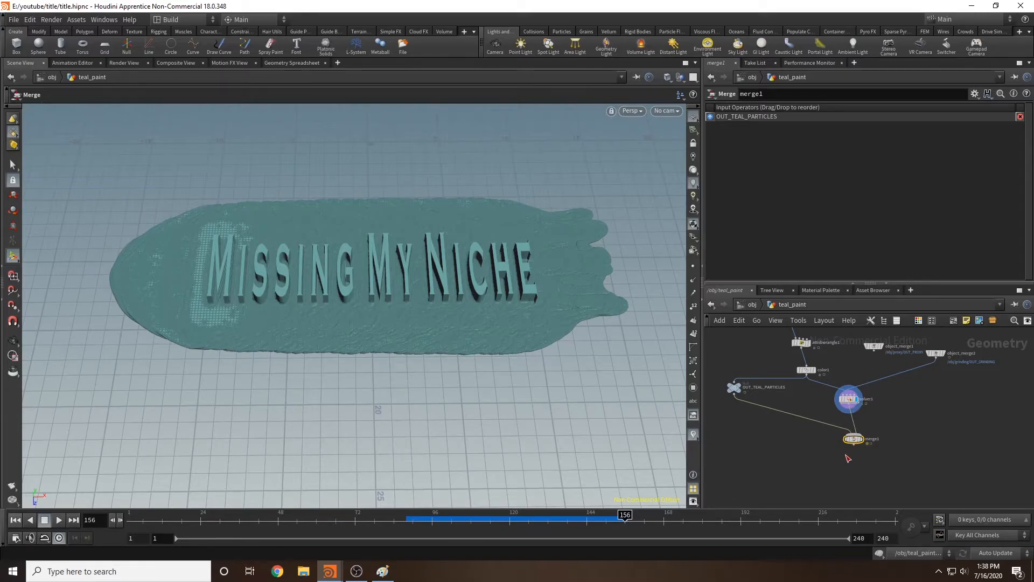
Connect OUT_PAINT_NOZZLE to merge1 as well and display the merged result at frame 144.
scroll(891, 418, "down", 2)
middle_click_drag(891, 418, 910, 490)
middle_click_drag(909, 386, 909, 350)
scroll(891, 424, "down", 1)
left_click_drag(893, 423, 881, 438)
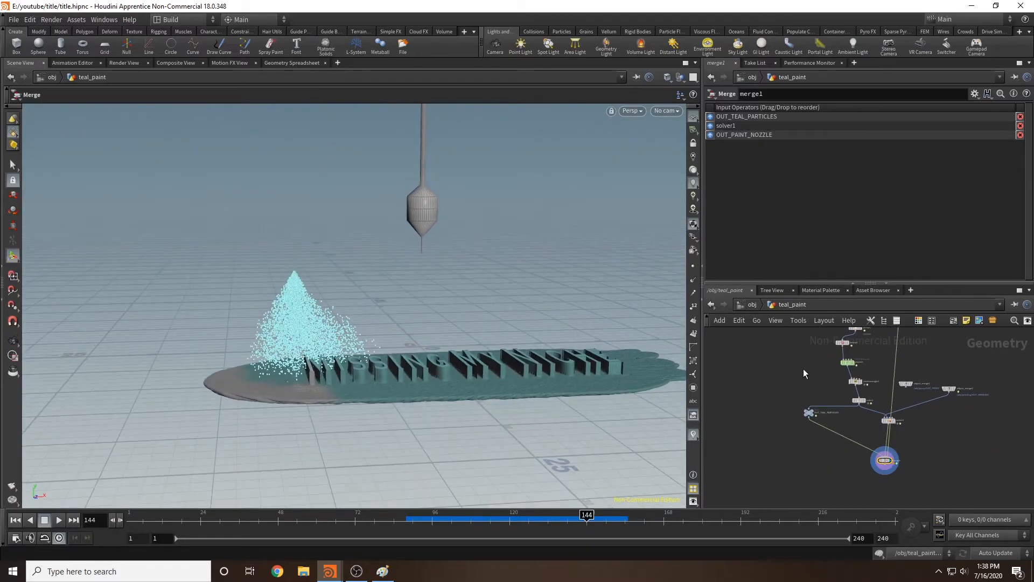
Add a Null node beside transform1 and connect transform1's output to it.
middle_click_drag(803, 368, 780, 422)
scroll(876, 381, "up", 4)
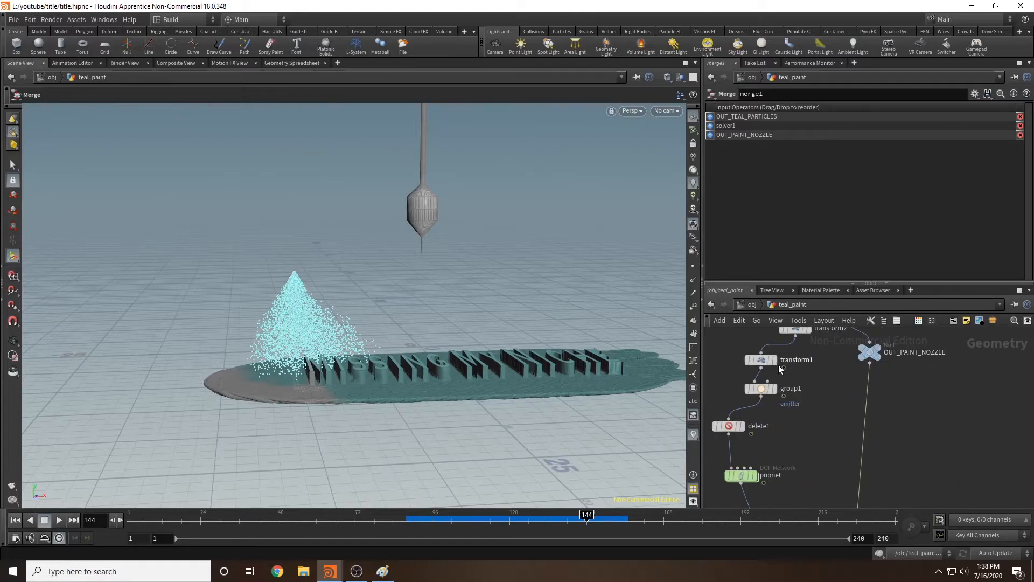
scroll(776, 389, "down", 3)
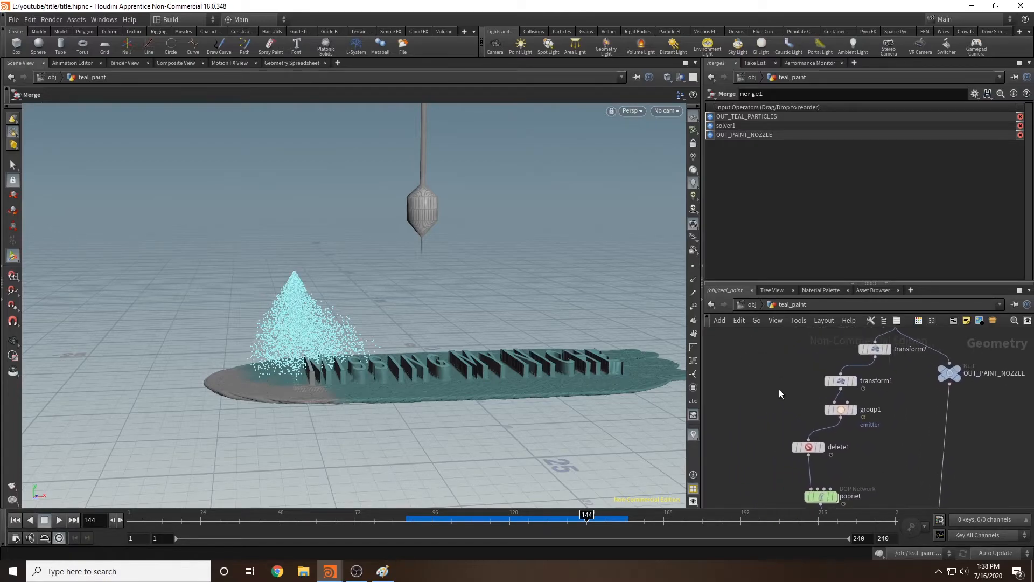
key("Tab")
type("null")
key("Return")
left_click(777, 394)
left_click_drag(777, 384, 854, 392)
Rename the Null fed by transform1 as TEAL_NOZZLE_ANIMAETD.
double_click(794, 393)
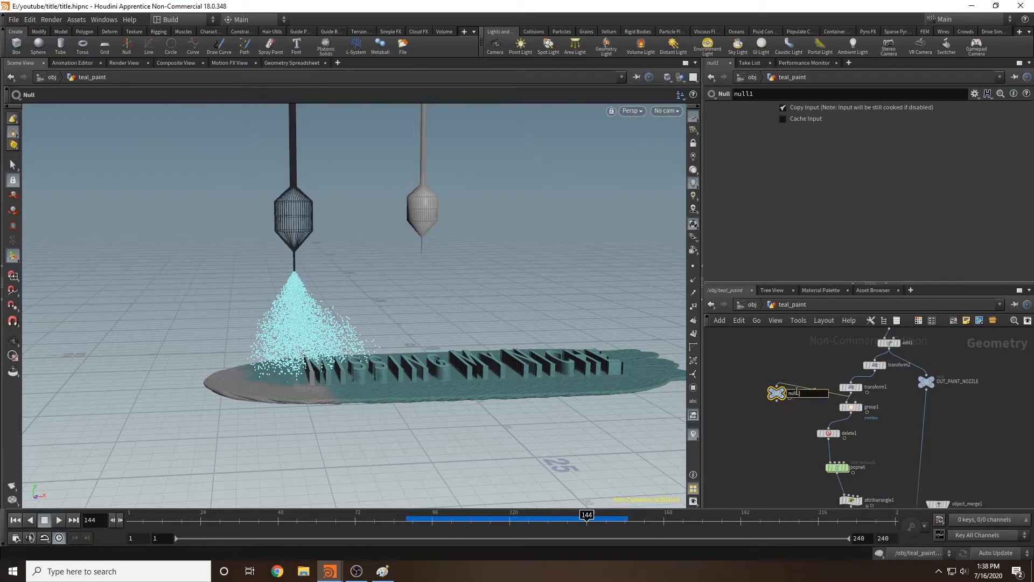
type("teal")
type("_NOZZLE")
type("_ANIMAETD")
key("Return")
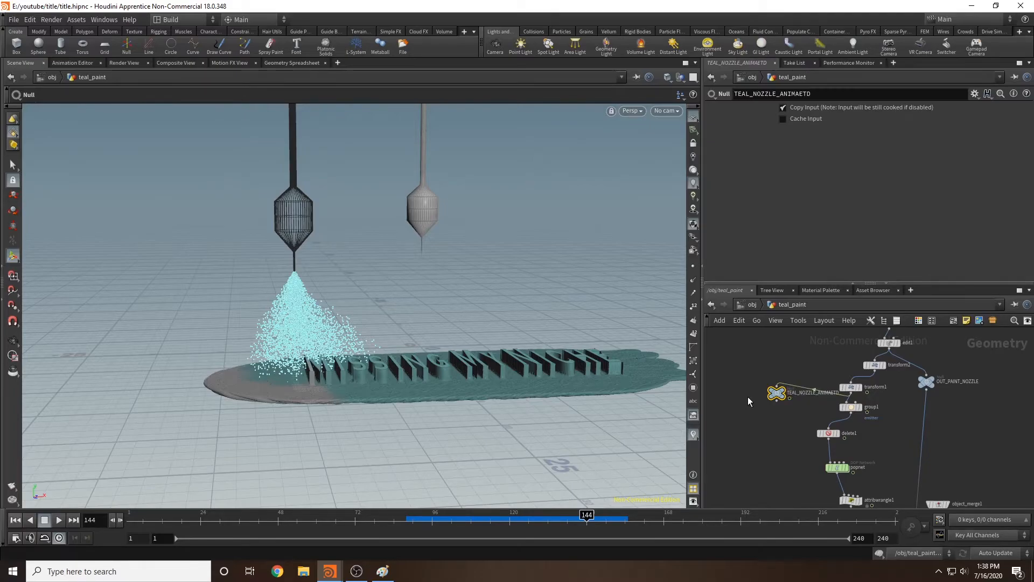
Connect TEAL_NOZZLE_ANIMAETD to merge1 and cut the wire from OUT_PAINT_NOZZLE to the merge.
scroll(752, 454, "down", 5)
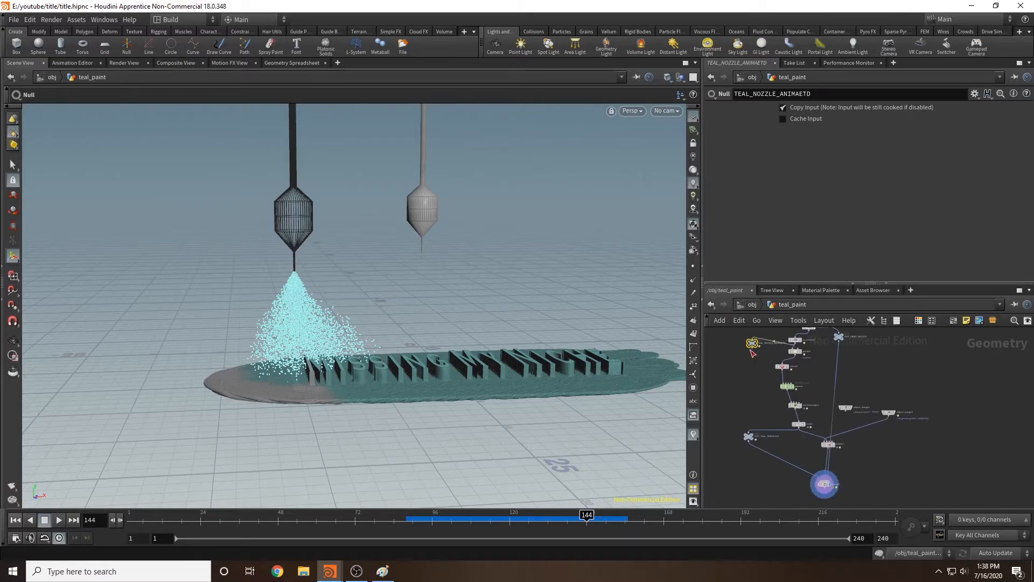
left_click_drag(754, 351, 824, 472)
left_click(881, 372)
key("y")
left_click_drag(874, 375, 830, 372)
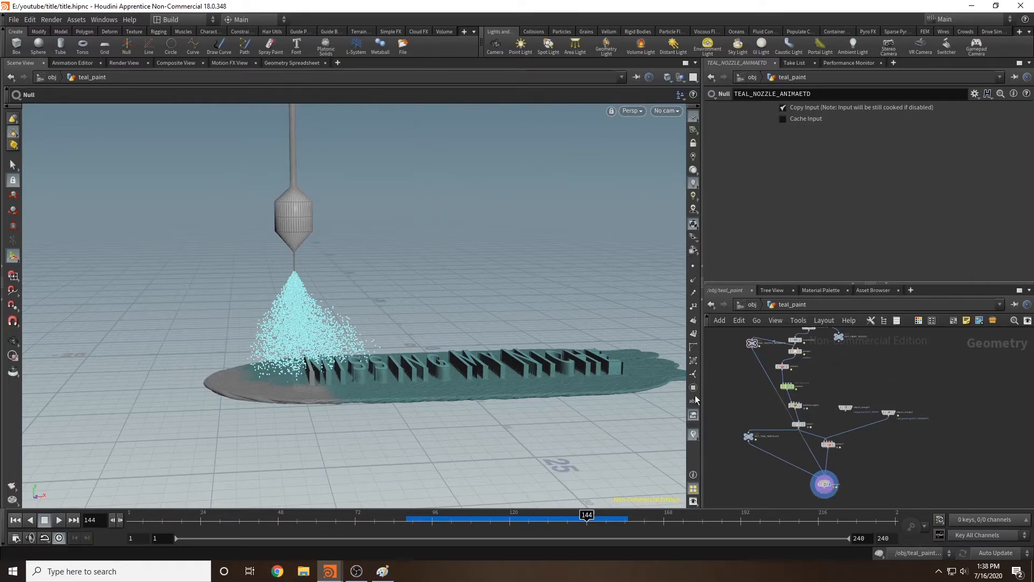
key("Escape")
left_click_drag(435, 254, 429, 263)
key("Return")
Add a File Cache node below merge1 and connect merge1 to its input.
middle_click_drag(769, 357, 782, 468)
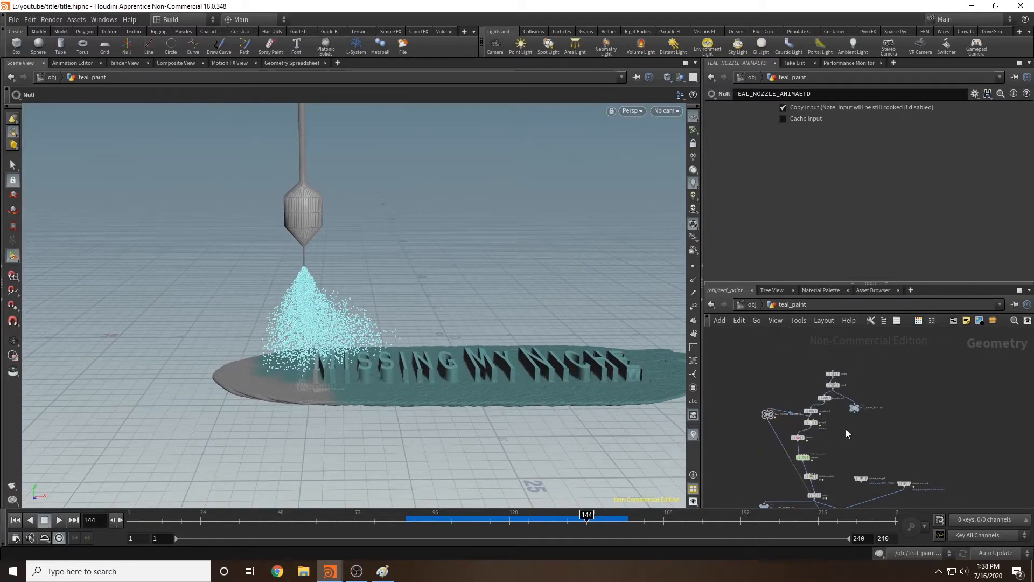
key("f")
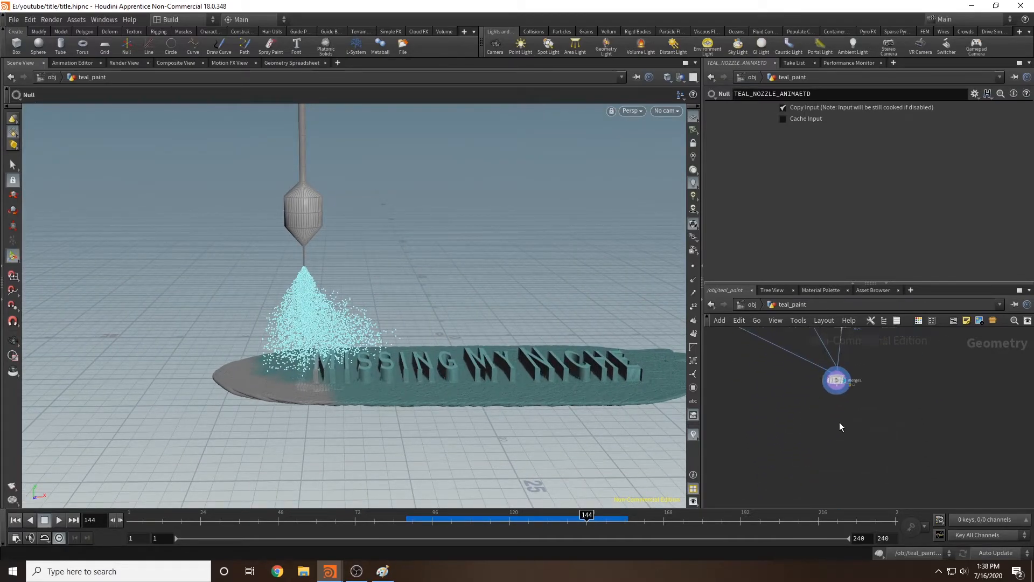
key("Tab")
type("FILE")
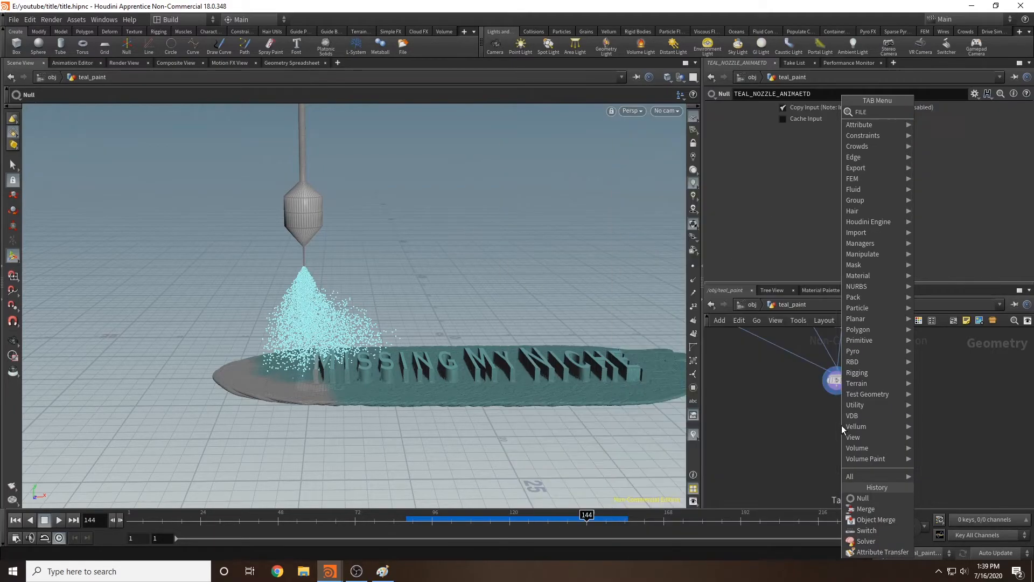
type(" CACH")
key("Return")
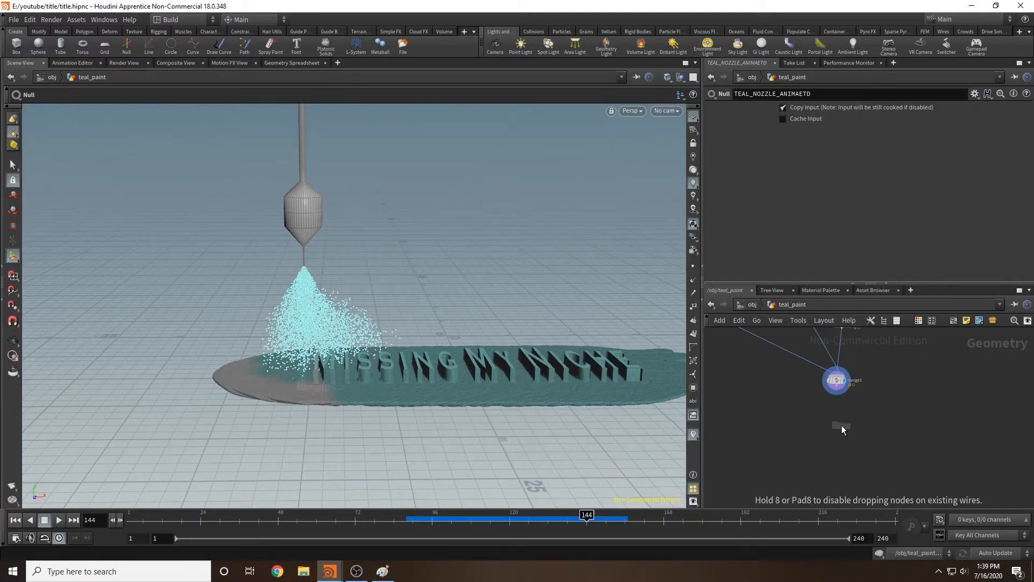
left_click(841, 425)
left_click_drag(837, 392, 841, 419)
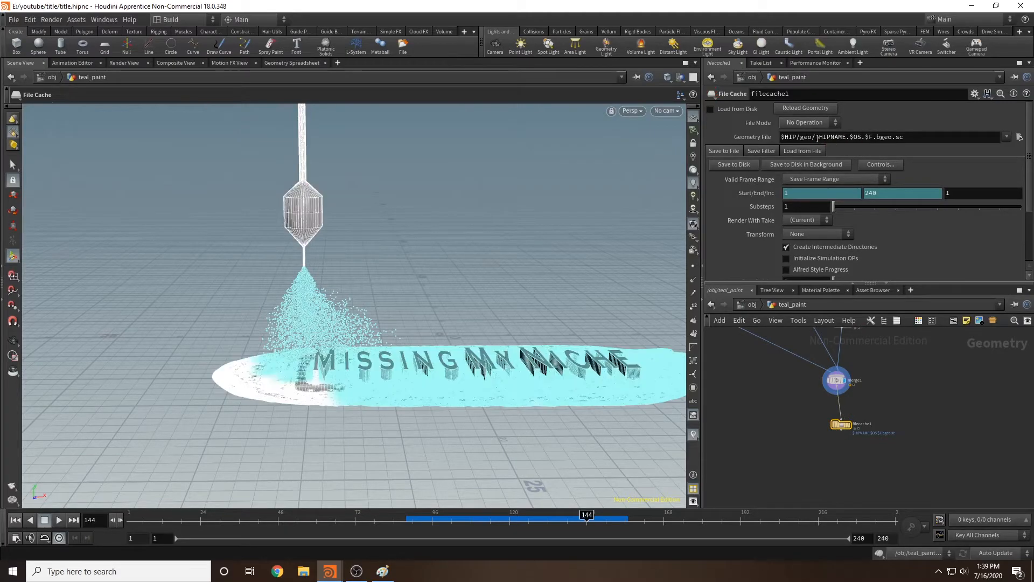
Set the File Cache's geometry file to $HIP/geo/teal_paint.$F.bgeo.sc.
left_click_drag(815, 138, 860, 143)
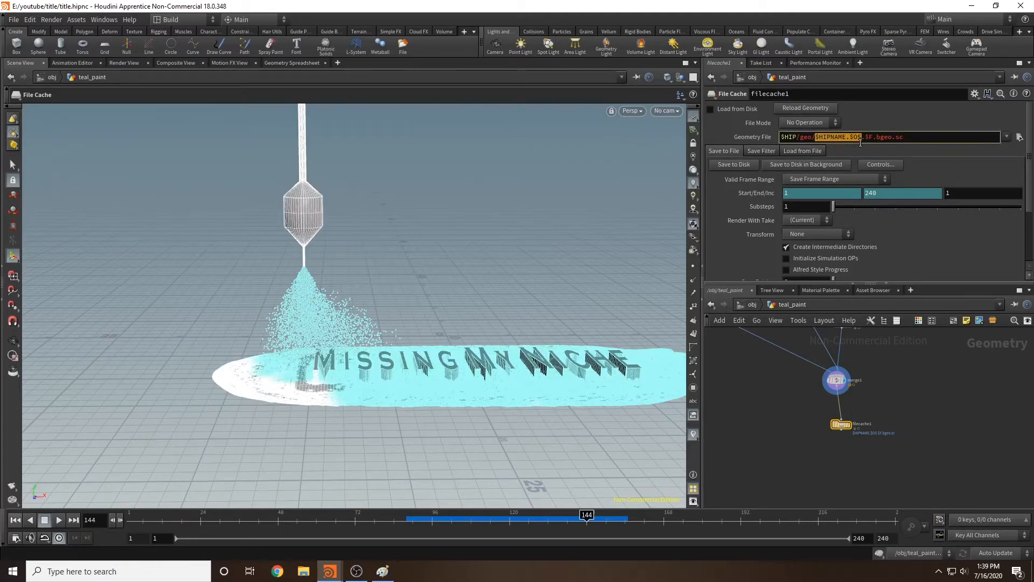
type("teal_")
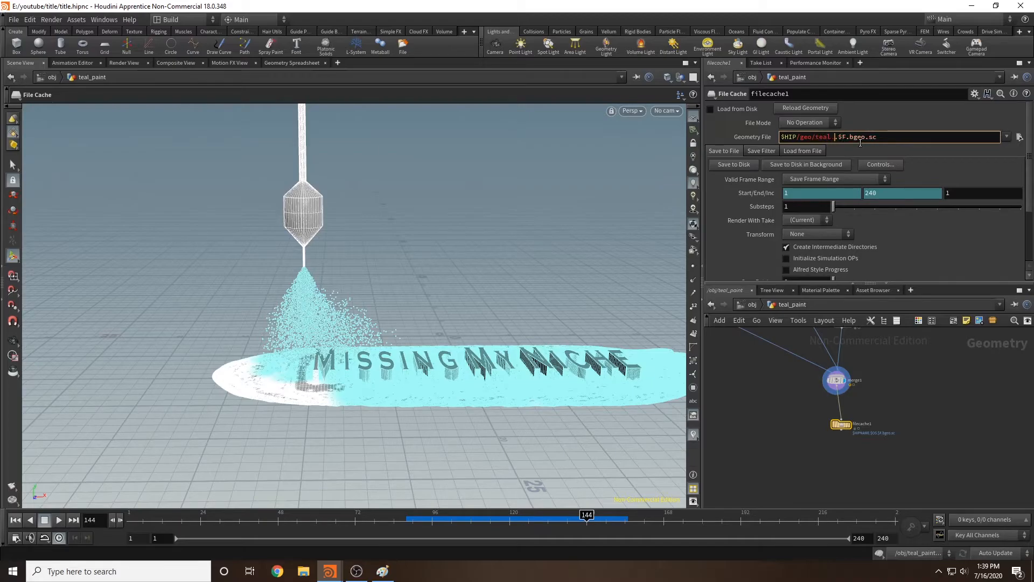
type("paint")
Save the teal paint cache to disk for frames 1 to 240, display filecache1 and enable Load from Disk.
left_click(730, 163)
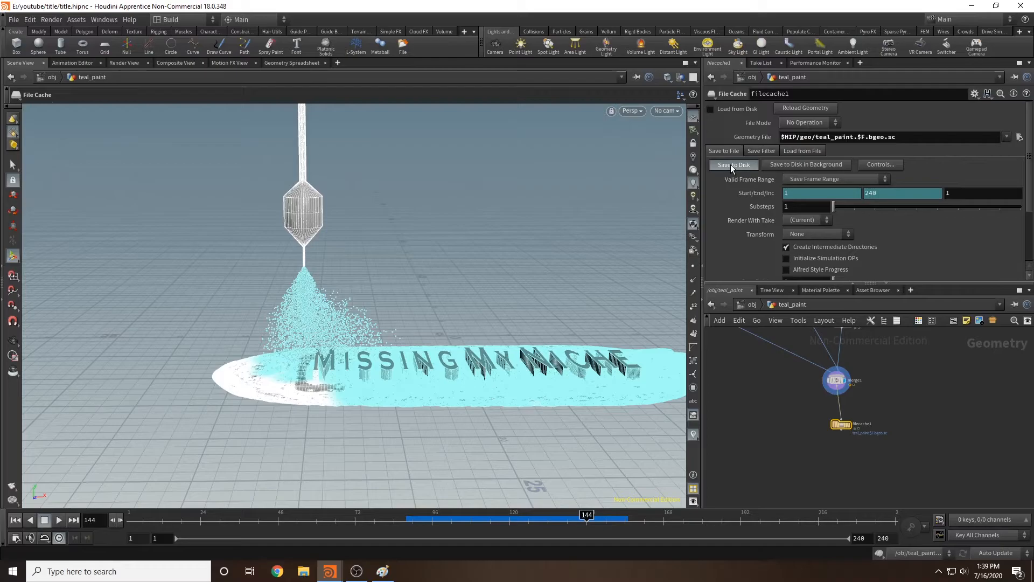
mouse_move(844, 425)
left_click(710, 109)
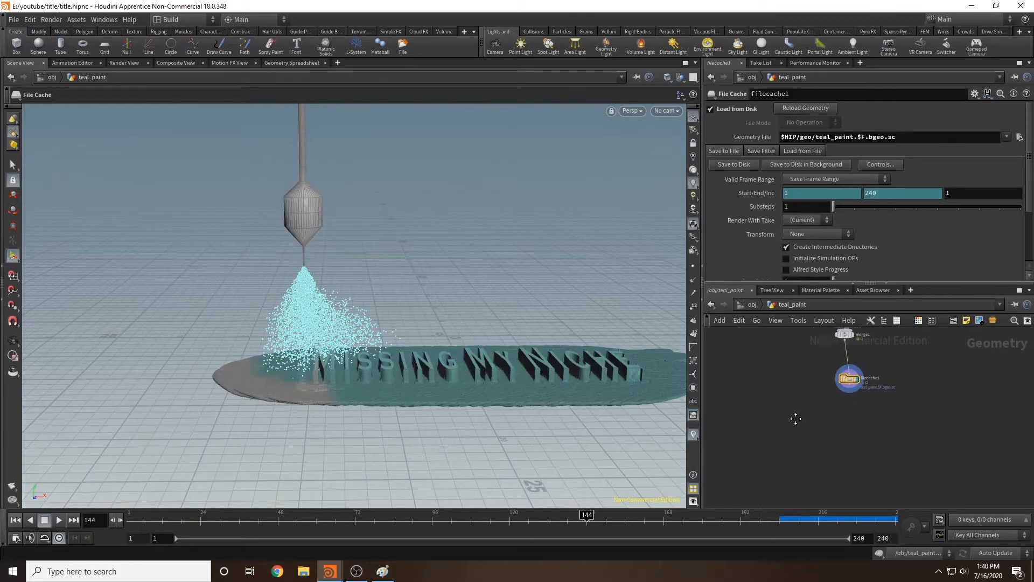
Add a Null node after filecache1 and name it OUT_TEAL_COMBINED.
key("Tab")
key("Escape")
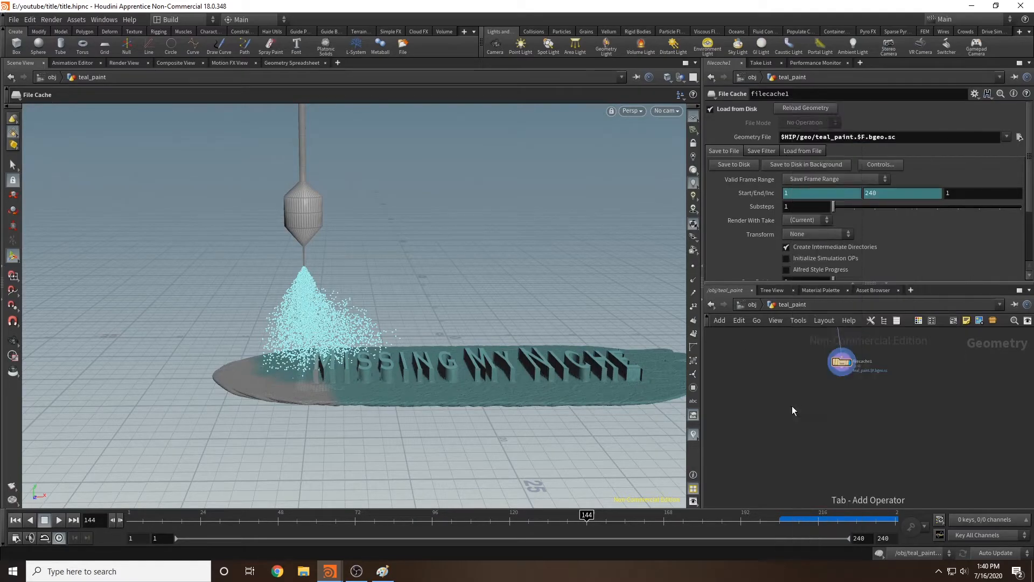
left_click(818, 397)
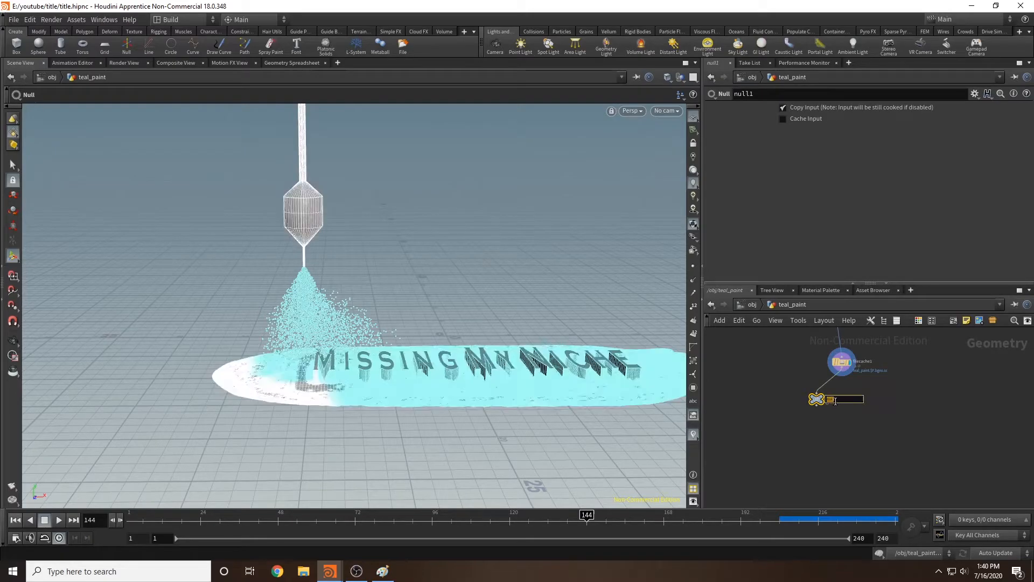
double_click(850, 400)
type("OUT_TETAL")
key("BackSpace")
key("BackSpace")
key("BackSpace")
type("AL_COMBINED")
key("Return")
Return to the object level and add a Geometry object below teal_paint in the spray paint network box.
left_click(752, 304)
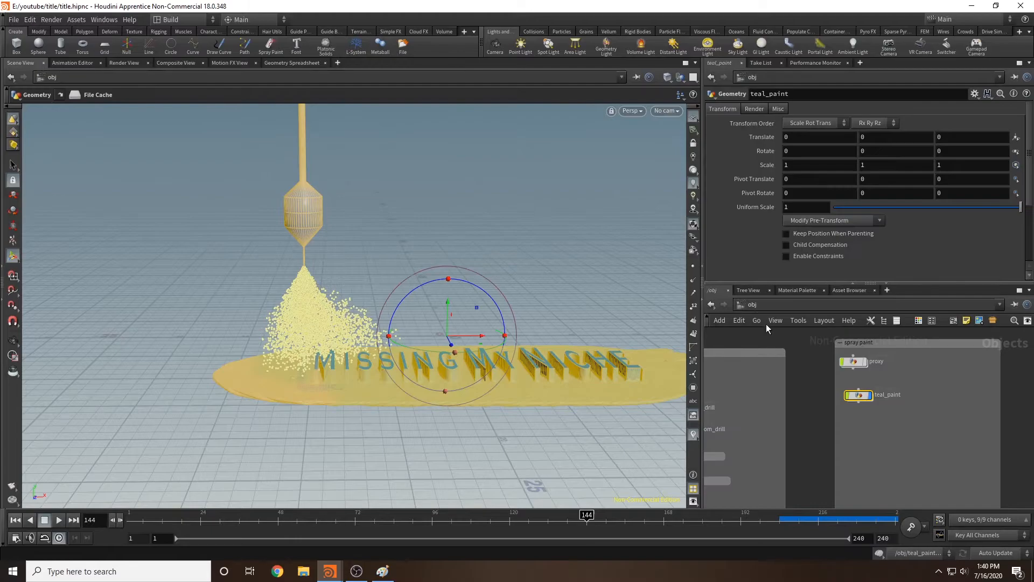
left_click_drag(561, 242, 516, 218)
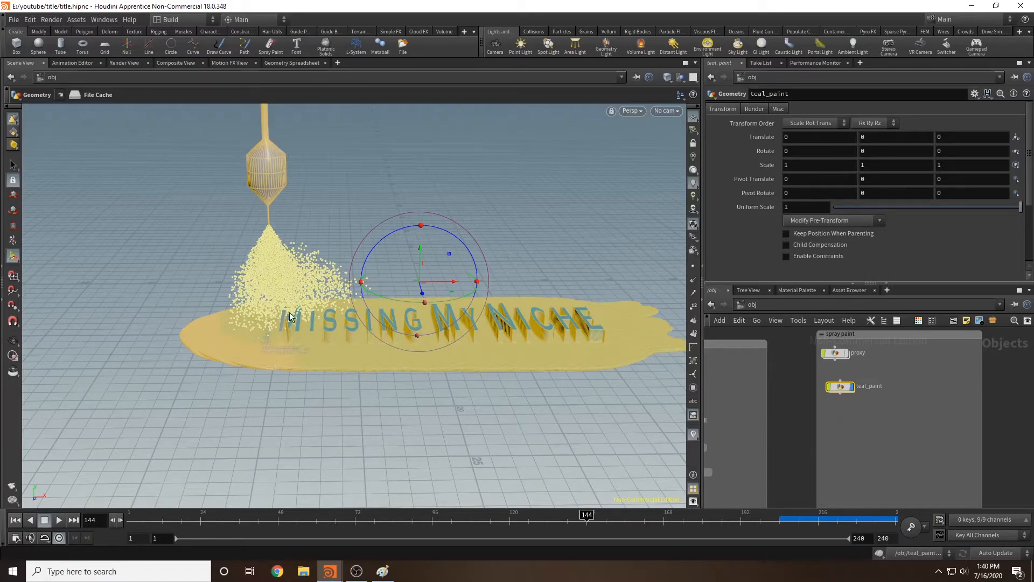
left_click_drag(381, 196, 386, 232, "alt")
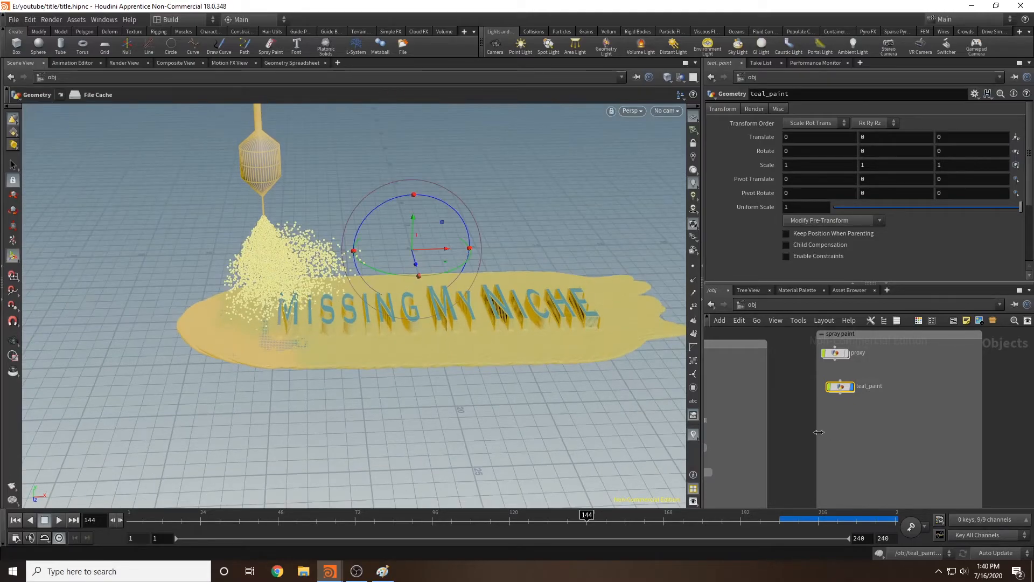
key("Tab")
type("geo")
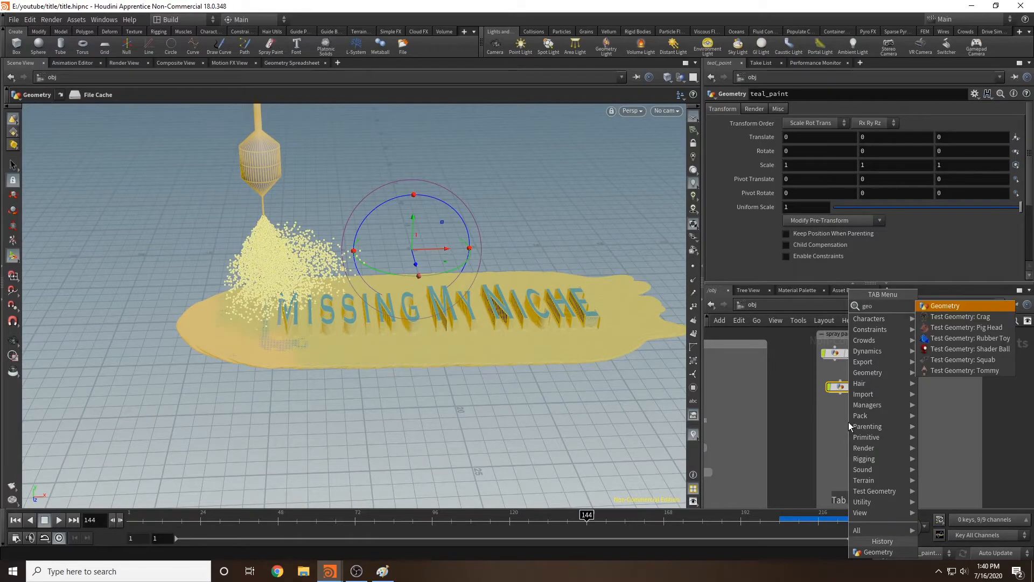
key("Return")
left_click(848, 422)
Rename the new Geometry object purple_paint.
double_click(875, 423)
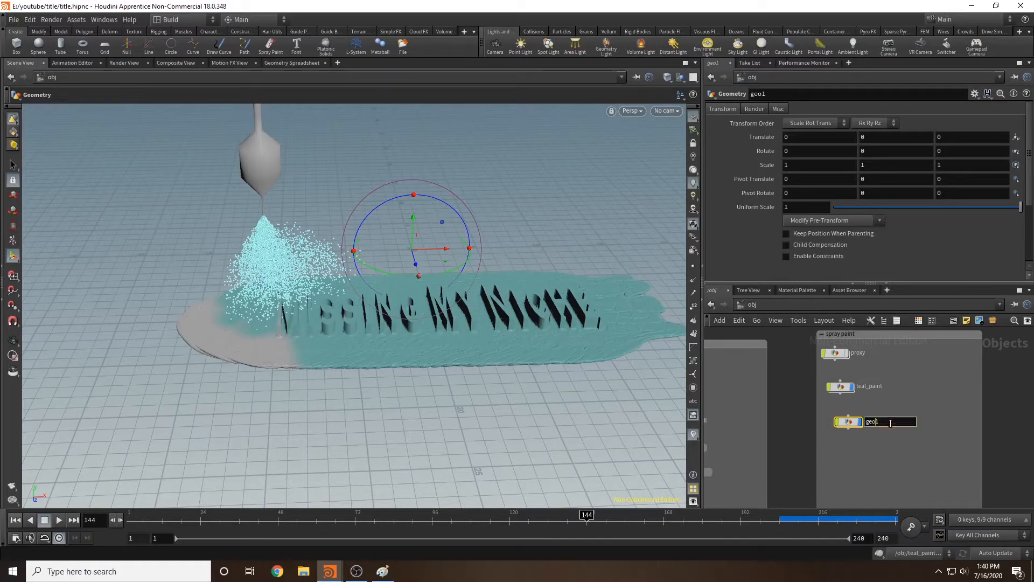
type("purple_a")
key("BackSpace")
type("paint")
key("Return")
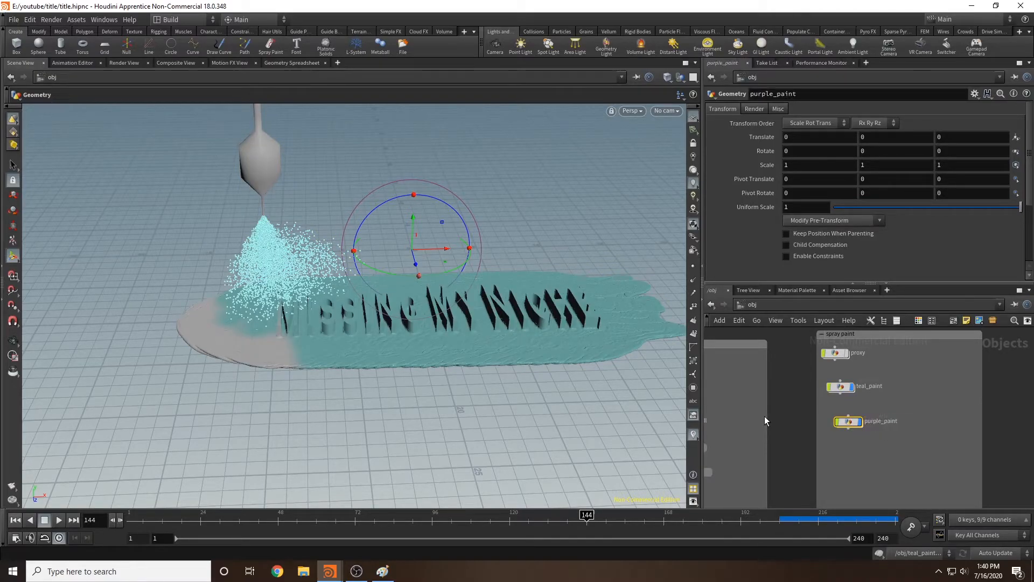
Hide teal_paint and add an Object Merge node inside purple_paint.
left_click(851, 387)
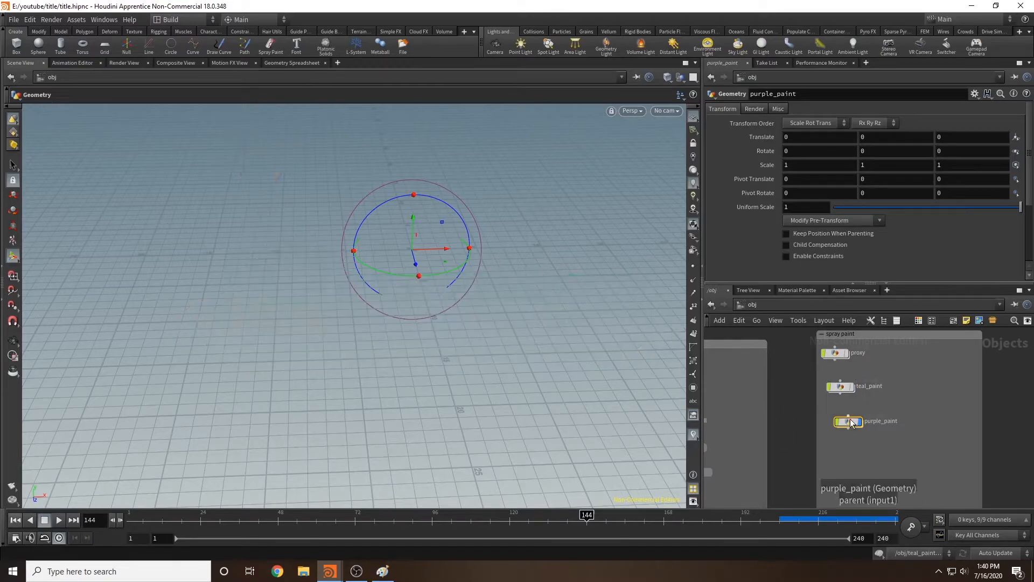
double_click(849, 423)
key("Tab")
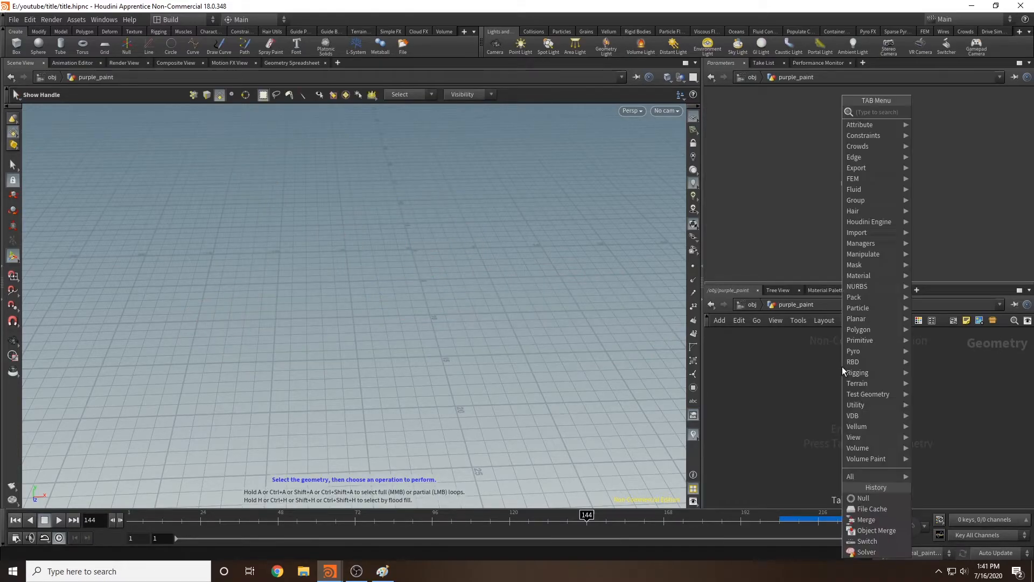
type("OBJE")
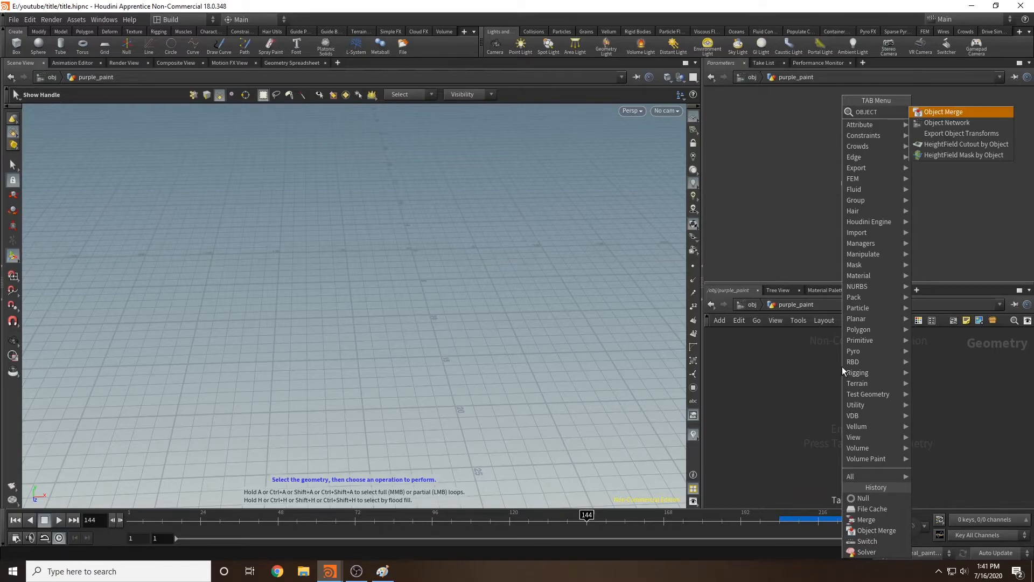
type("CT")
key("Return")
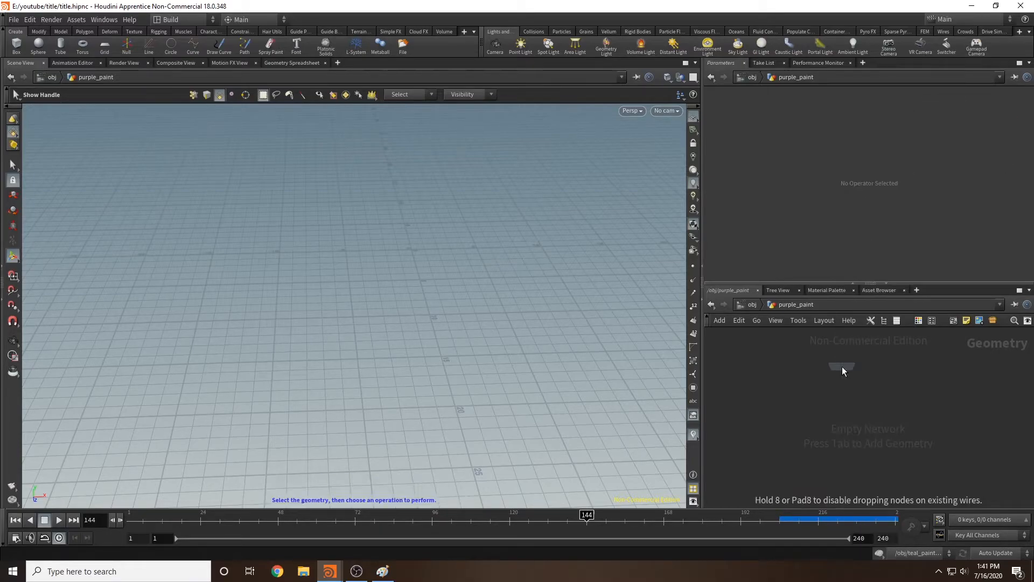
left_click(842, 366)
Set Object 1 of object_merge1 to /obj/teal_paint/OUT_PAINT_NOZZLE.
left_click(1017, 138)
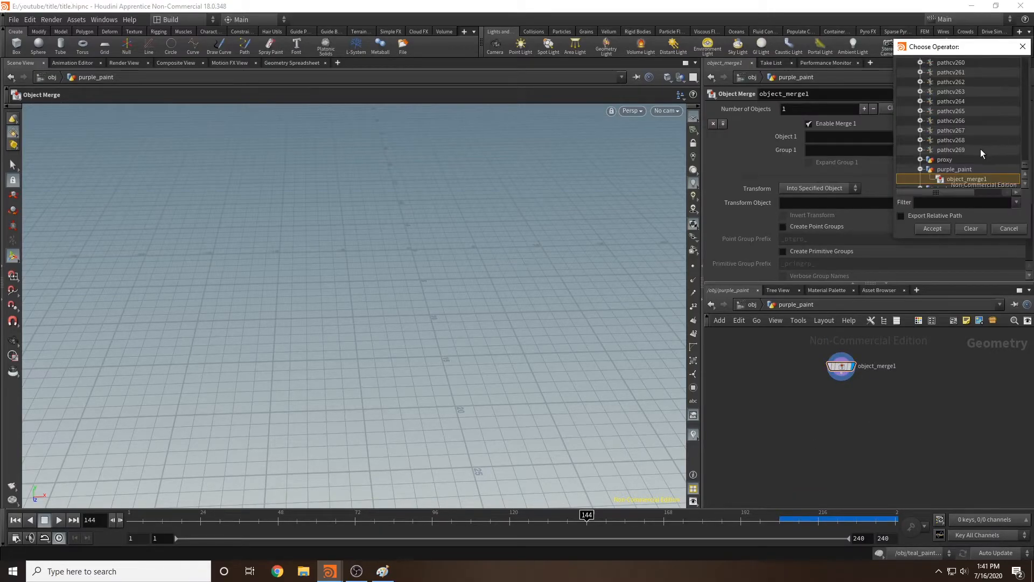
left_click(920, 164)
left_click(964, 173)
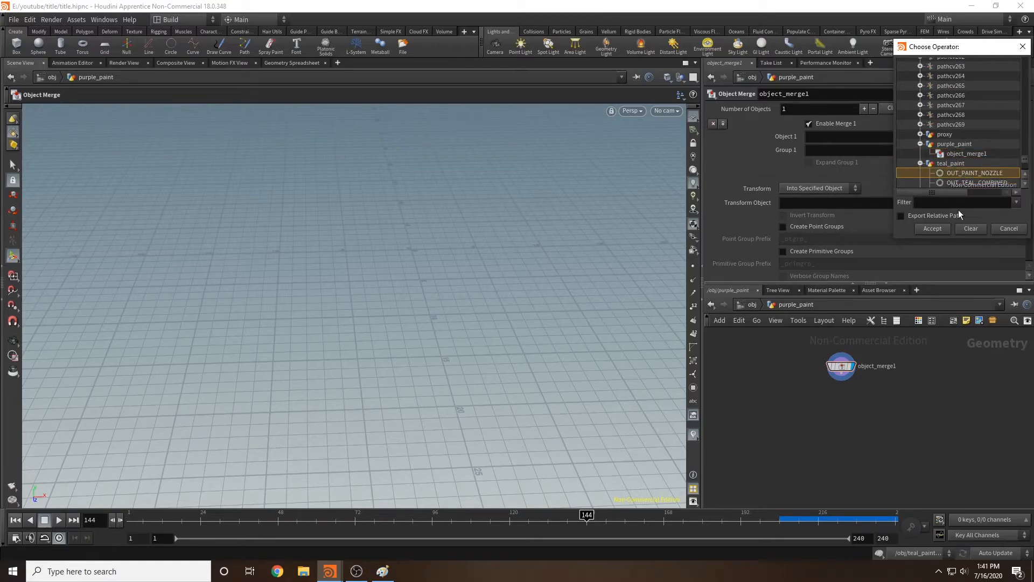
left_click(932, 228)
Add a second Object Merge that loads /obj/grinding/OUT_GRINDING and combine it with the nozzle in a displayed Merge node.
middle_click_drag(817, 395, 686, 383)
scroll(870, 366, "down", 1)
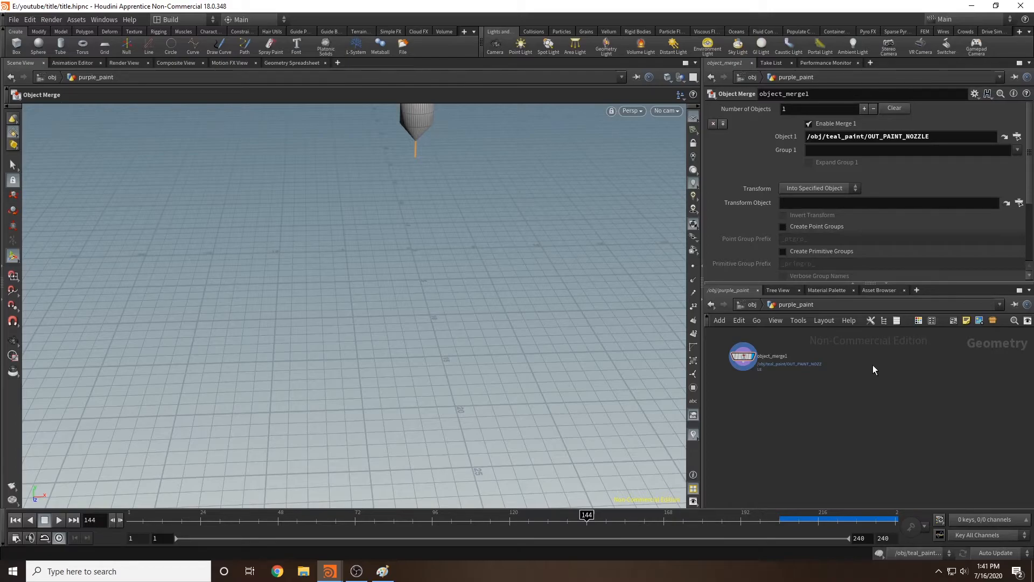
key("Tab")
type("objectt")
key("BackSpace")
type("mer")
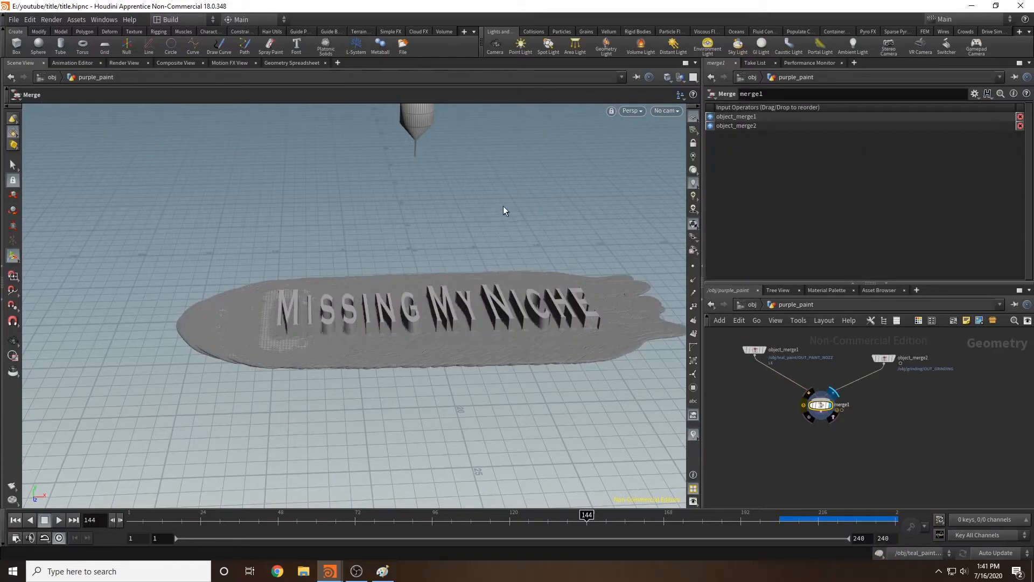
left_click_drag(505, 203, 424, 182)
key("Return")
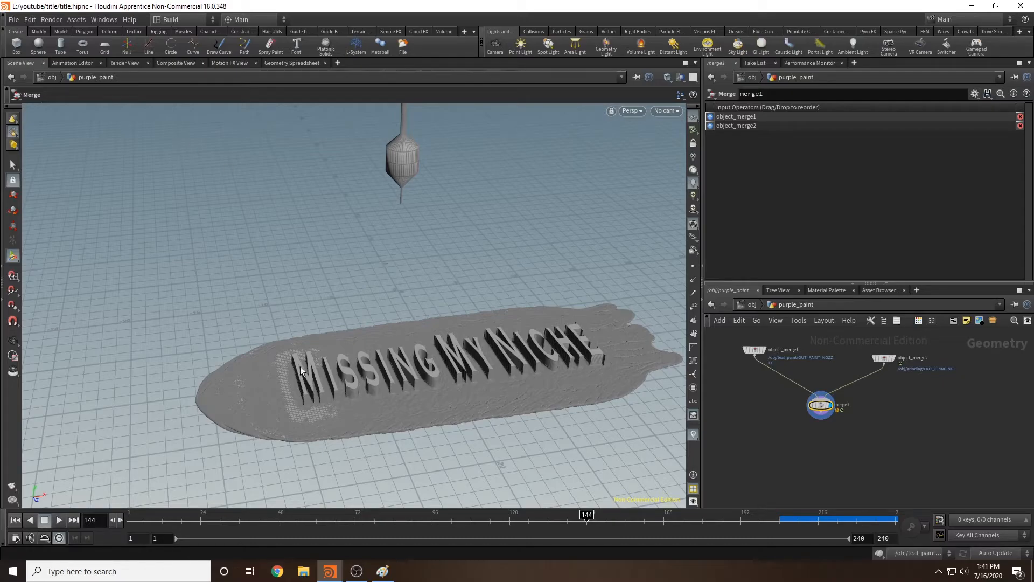
Make room around merge1 and insert a Transform node between object_merge1 and merge1.
mouse_move(823, 444)
middle_mouse_down()
mouse_move(839, 438)
mouse_move(791, 427)
mouse_move(835, 436)
middle_mouse_up()
left_click_drag(881, 408, 948, 431)
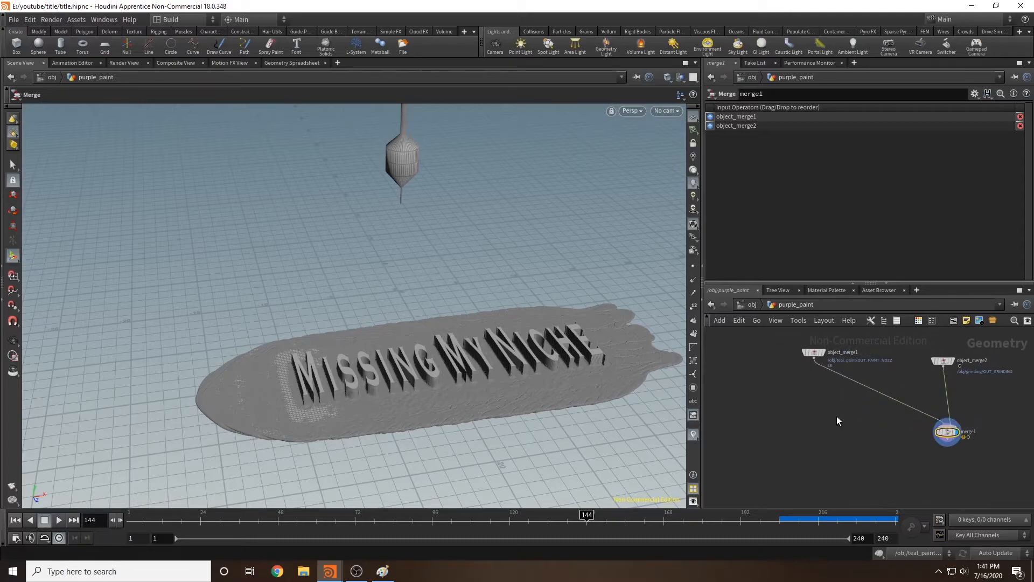
key("Tab")
type("transfo")
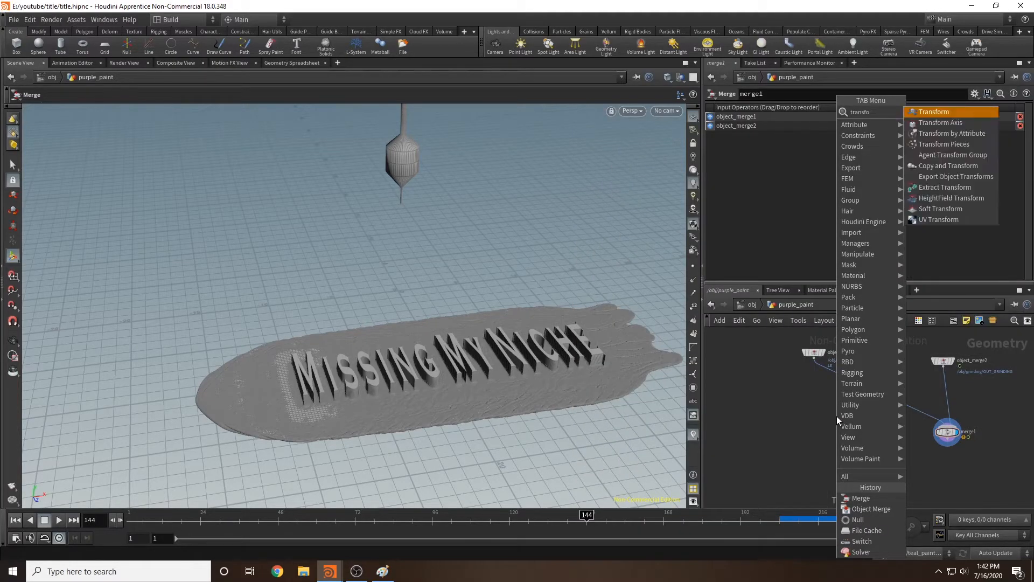
key("Return")
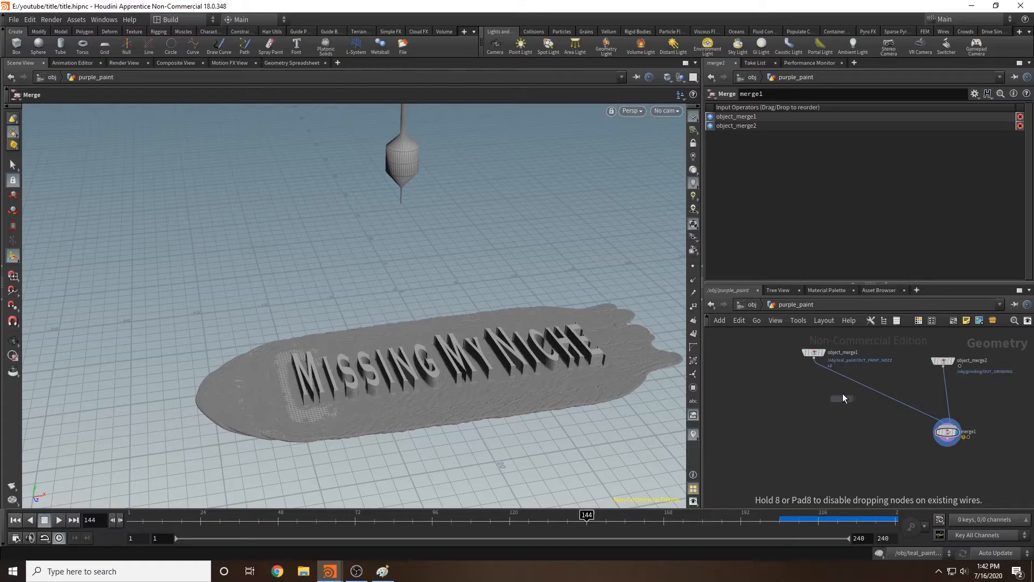
left_click(846, 378)
left_click_drag(849, 381, 839, 382)
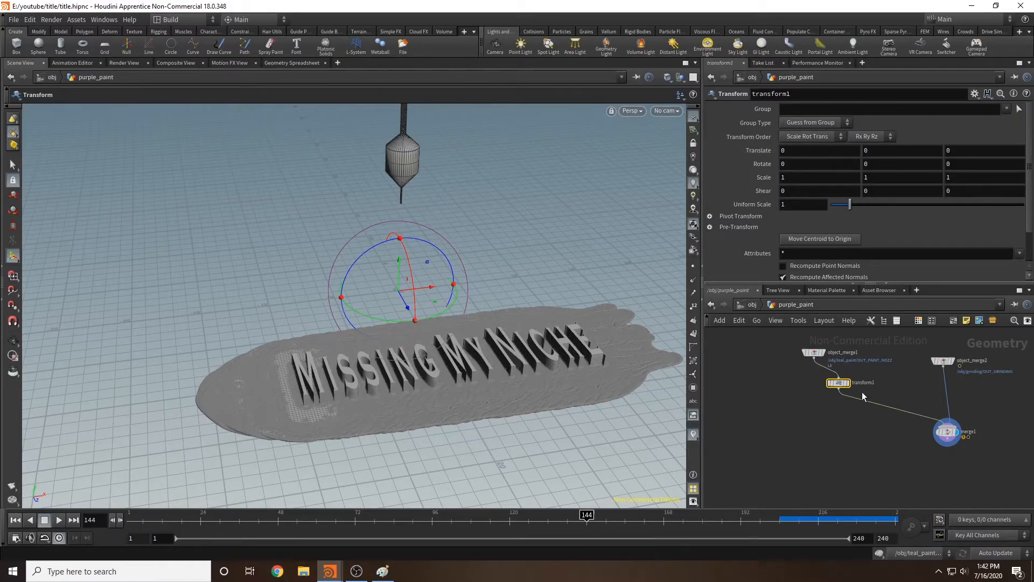
Keyframe transform1's Translate Y at 15 on frame 150 and set it to 0 on frame 156.
left_click(606, 524)
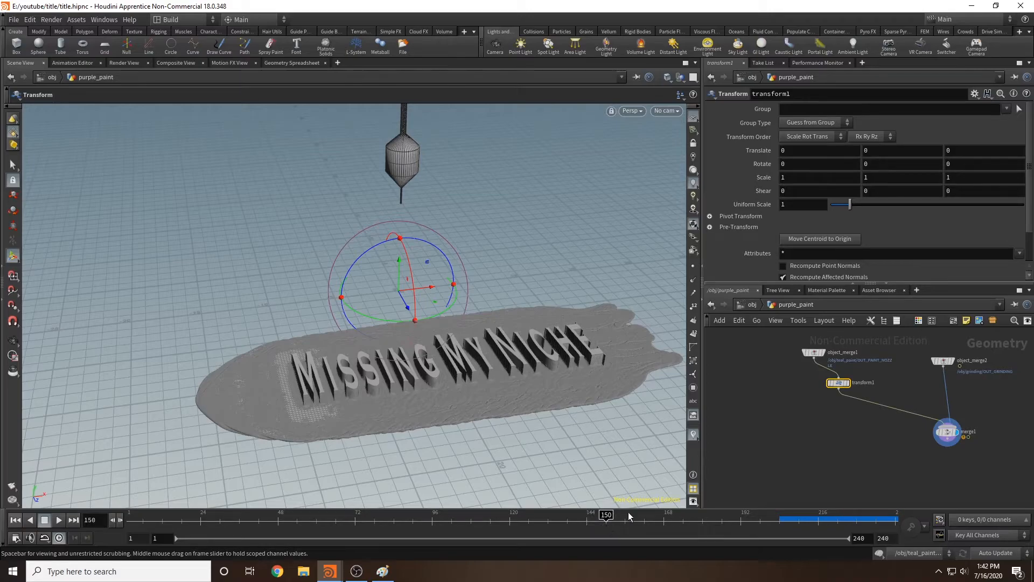
left_click(903, 152)
type("15")
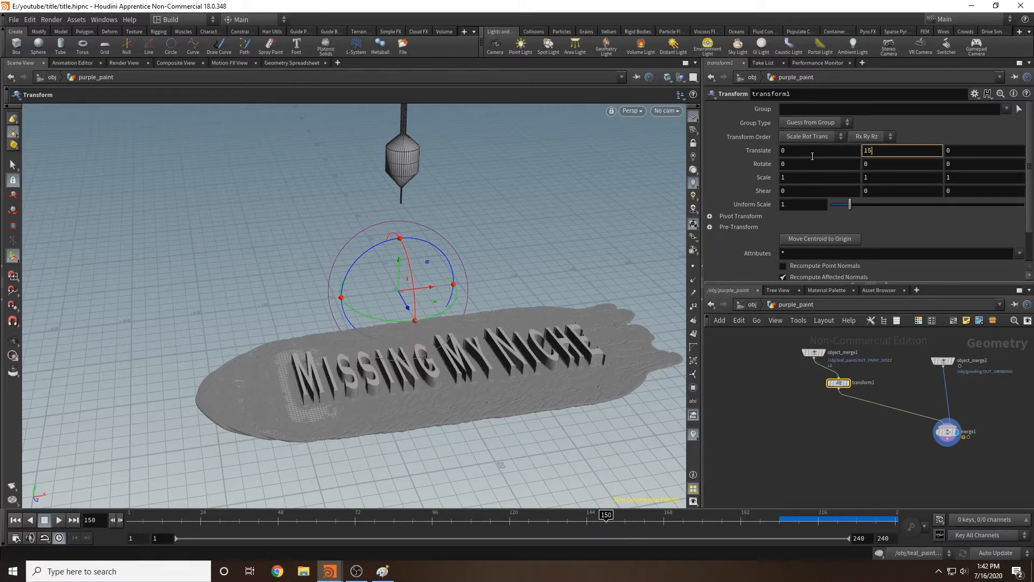
left_click(903, 150, "alt")
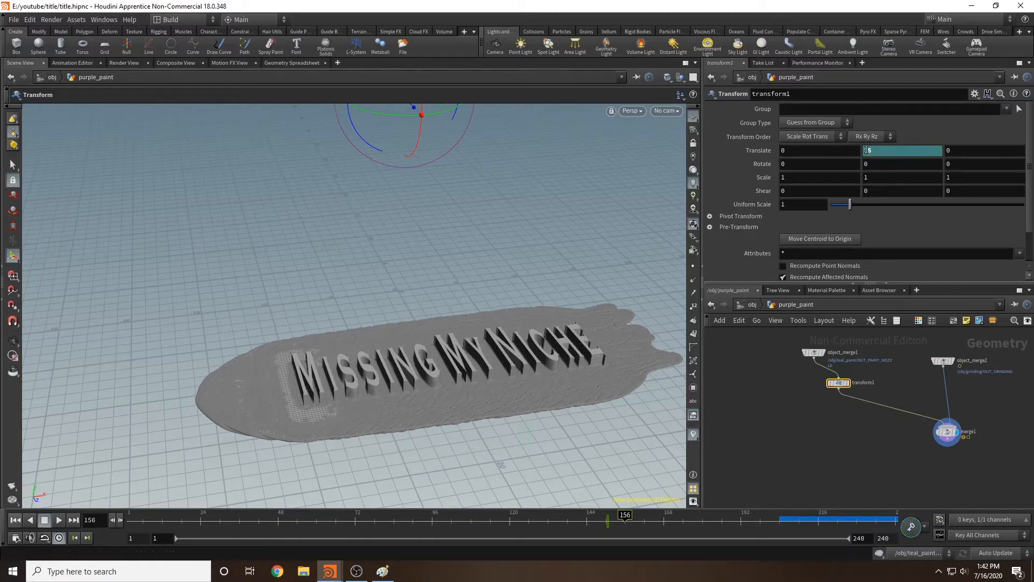
type("0")
key("Return")
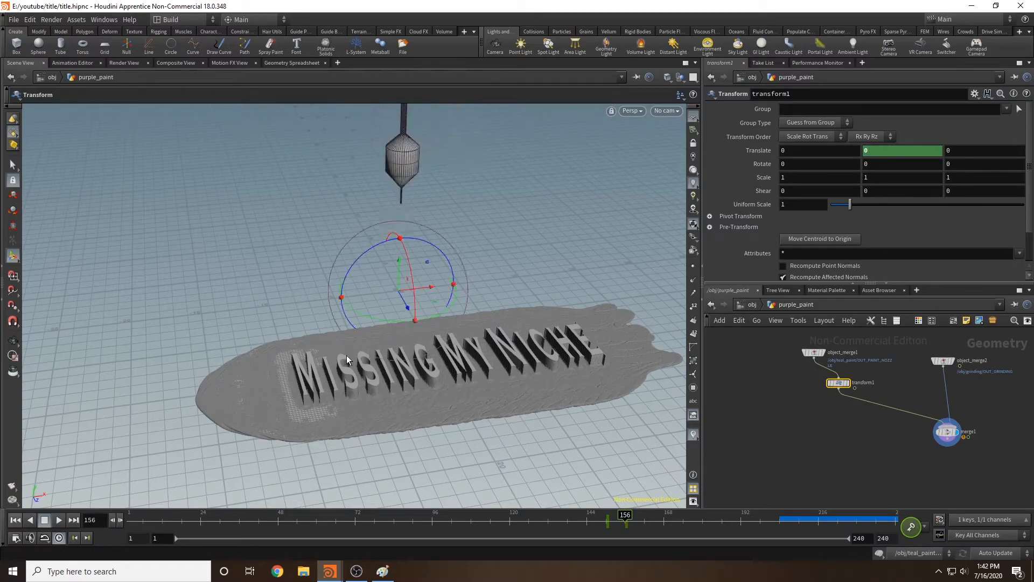
Set transform1's Translate to -9.5, -5, 13 at frame 156 to place the nozzle over the start of the title.
left_click_drag(460, 324, 392, 331, "alt")
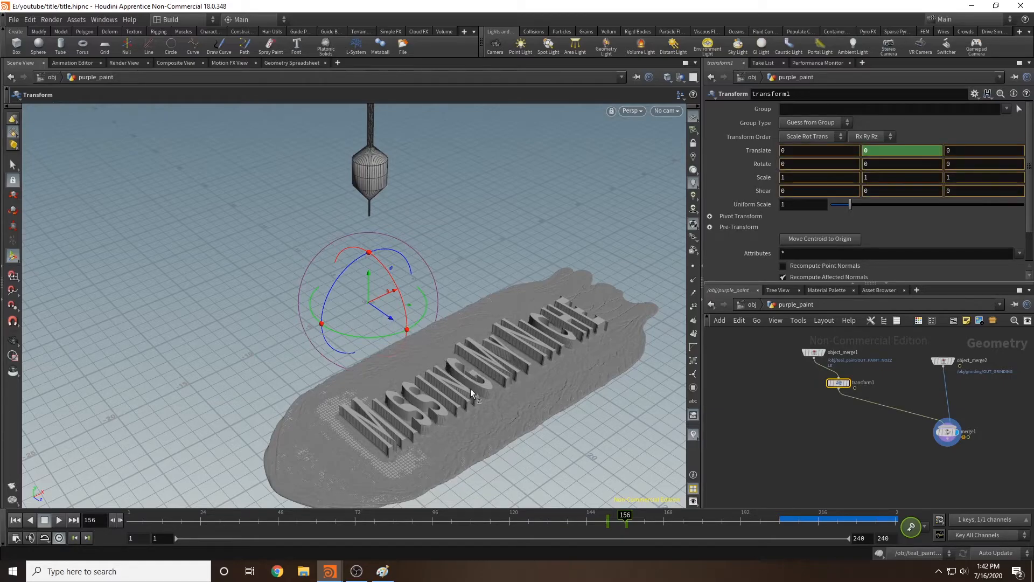
middle_click_drag(473, 389, 483, 403)
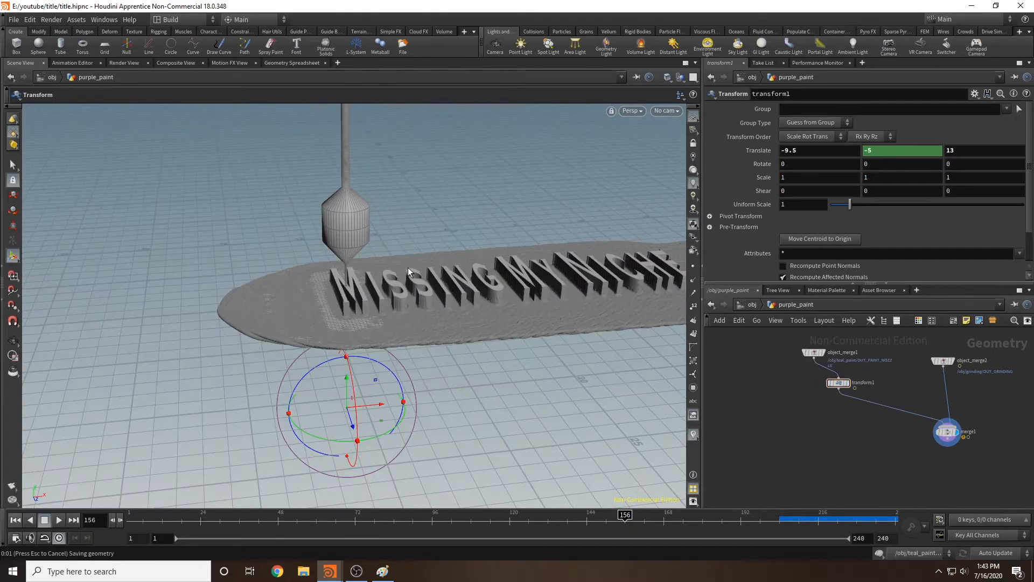
left_click_drag(408, 267, 399, 248, "alt")
scroll(377, 261, "up", 2)
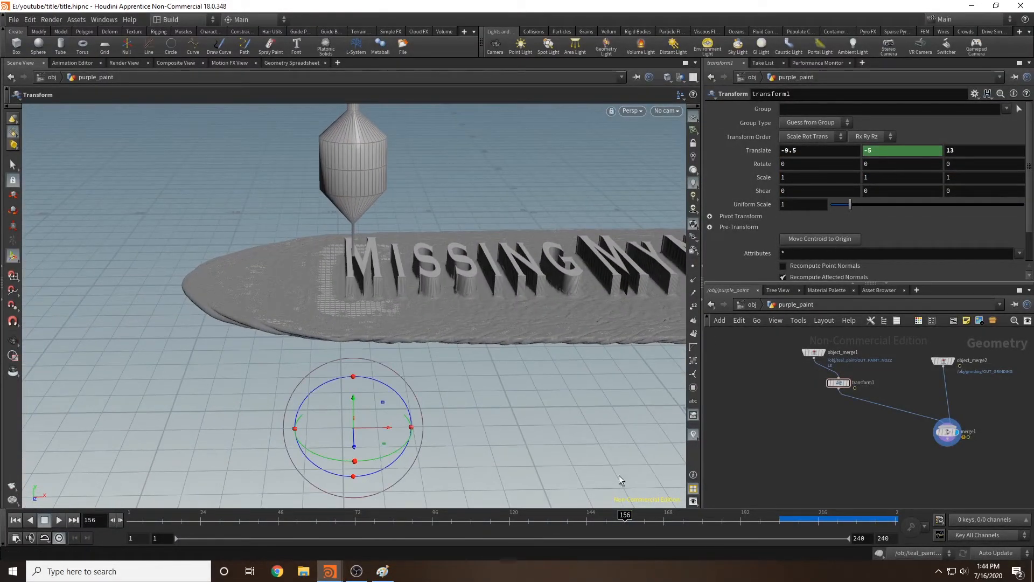
Keyframe transform1's Translate Y at -5 on frame 186 and at 15 on frame 192.
left_click(838, 382)
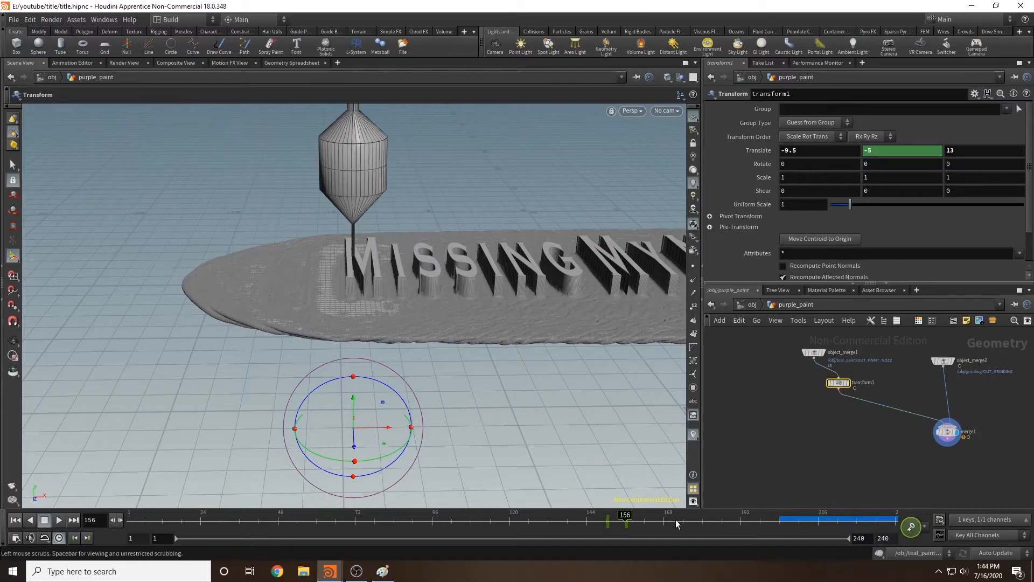
left_click(605, 517)
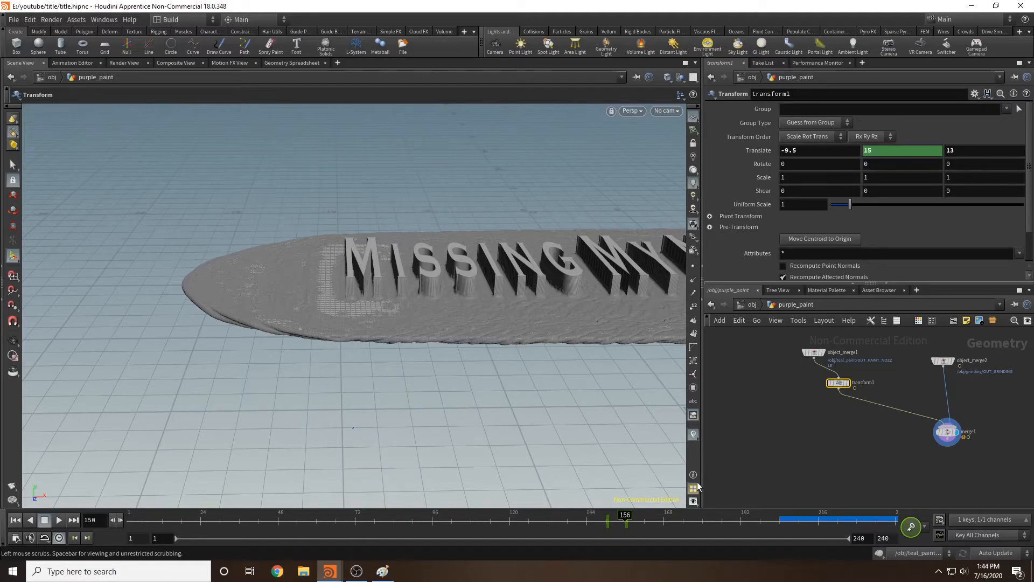
key("Up")
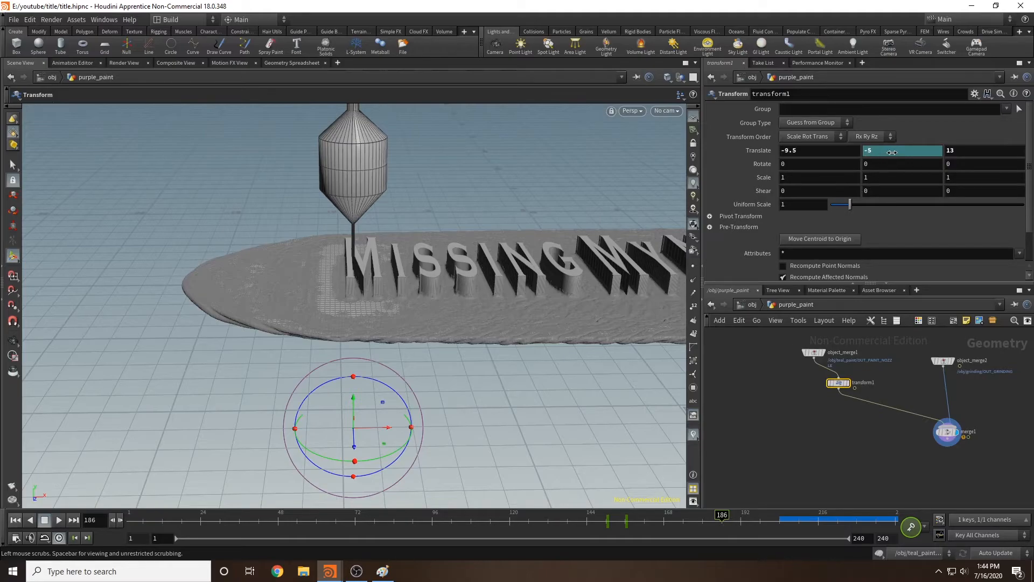
left_click(898, 152, "alt")
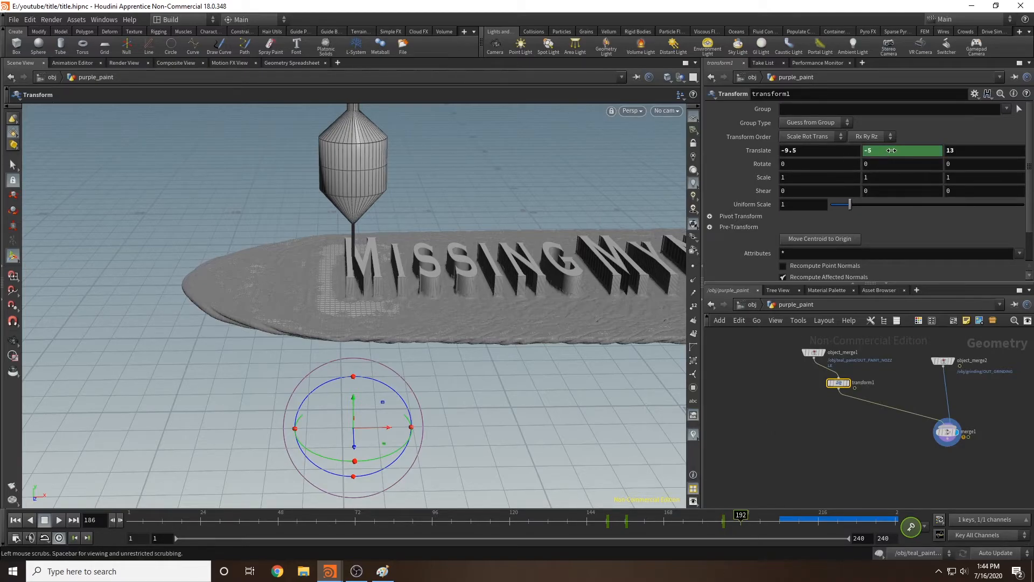
key("Tab")
type("15")
key("Return")
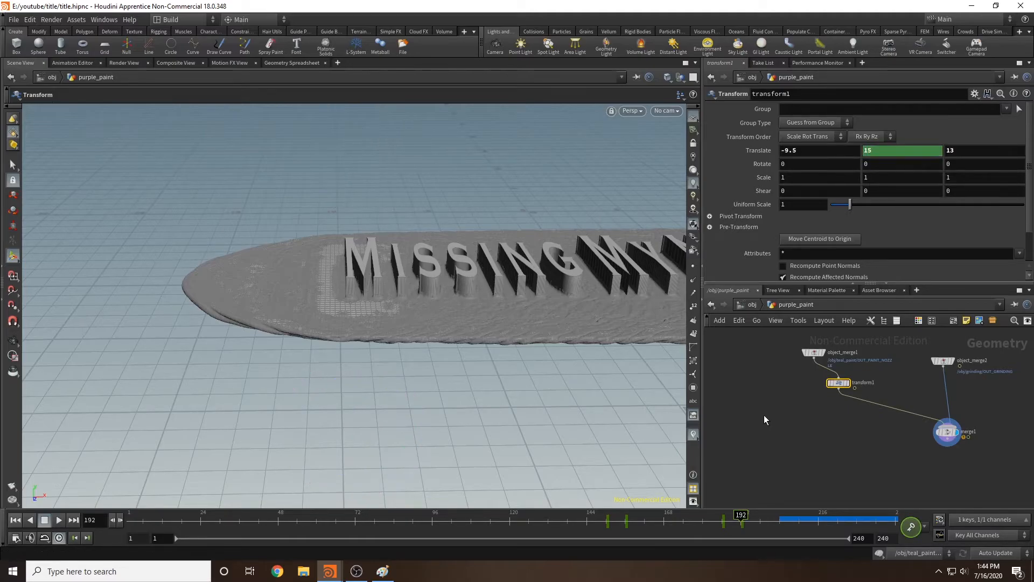
left_click(763, 415)
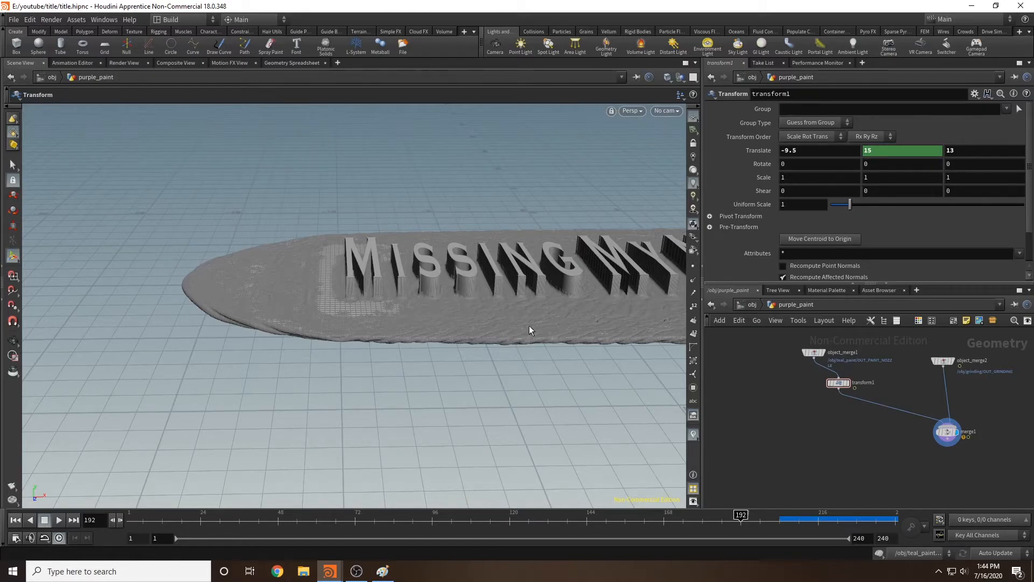
Return to the object level from the purple_paint network.
key("Escape")
left_click_drag(524, 327, 365, 320)
key("Return")
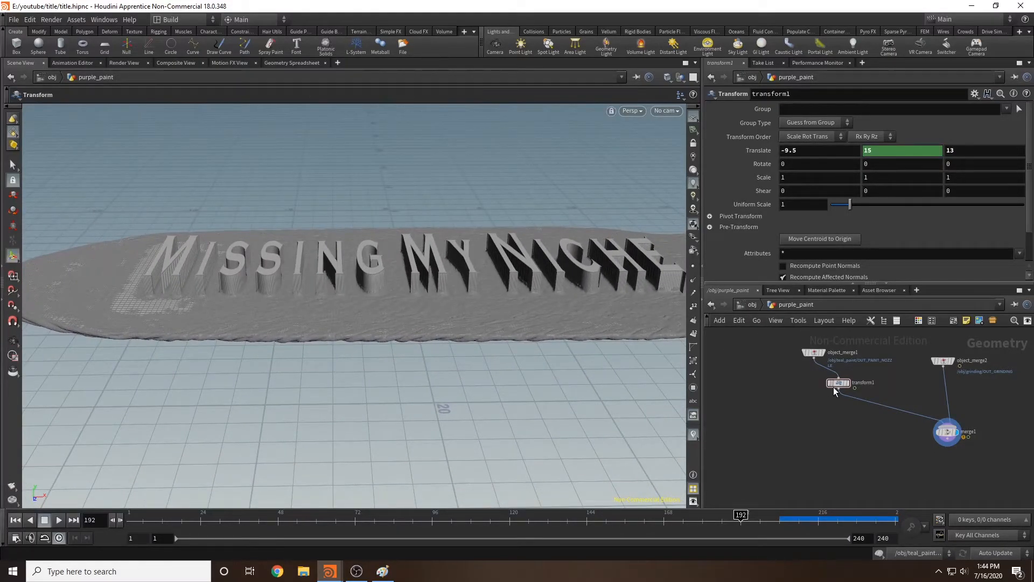
left_click(753, 304)
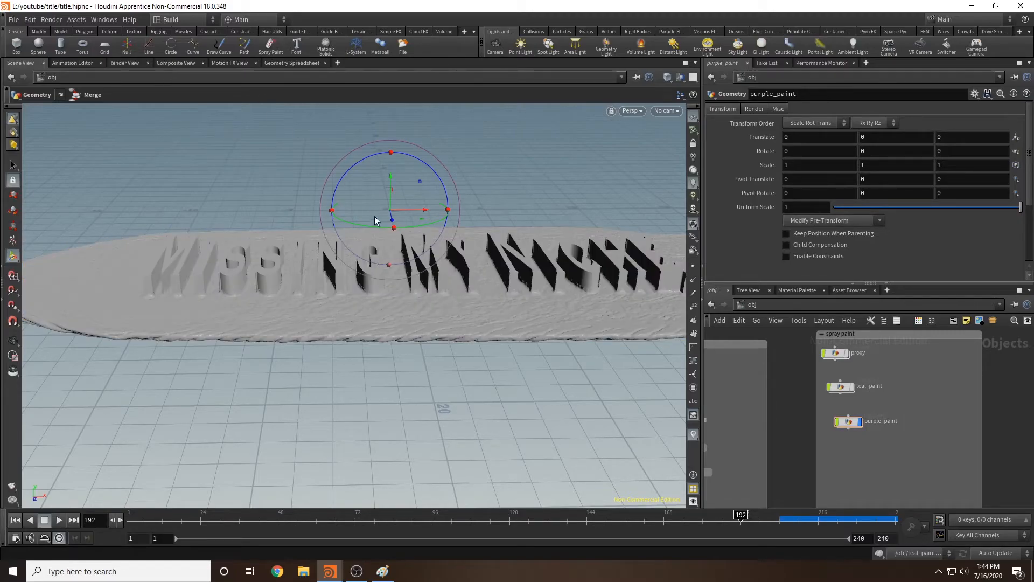
key("Escape")
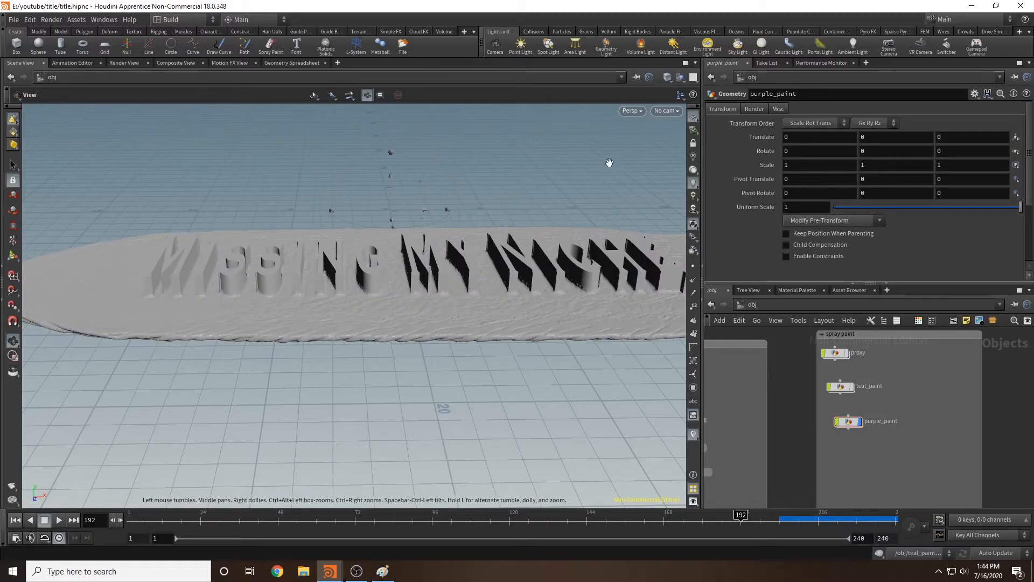
Switch the viewport to the top view, hide purple_paint and display the grinding title geometry.
key("space+b")
key("Escape")
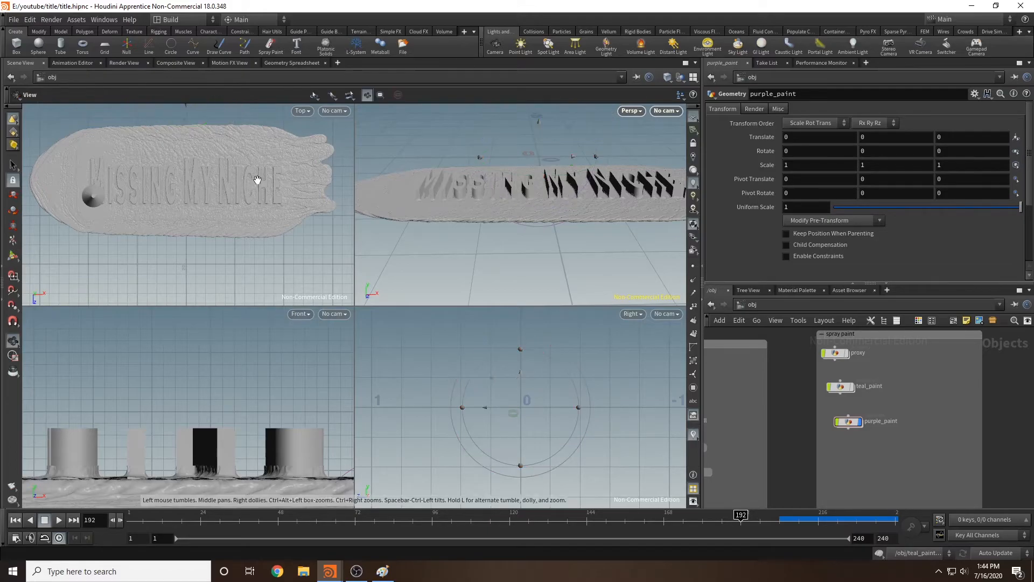
key("space+b")
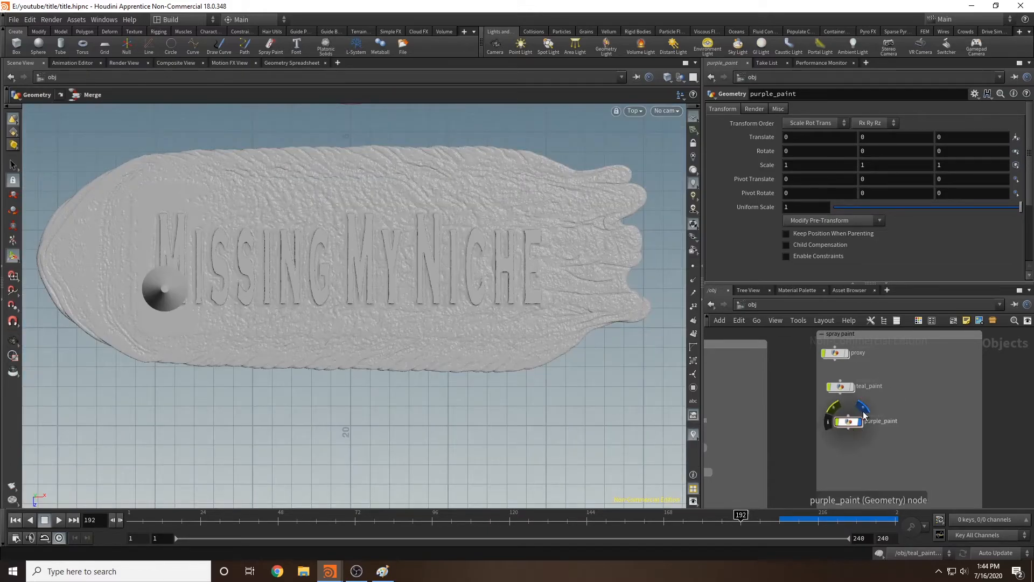
left_click(864, 413)
scroll(797, 403, "left", 5)
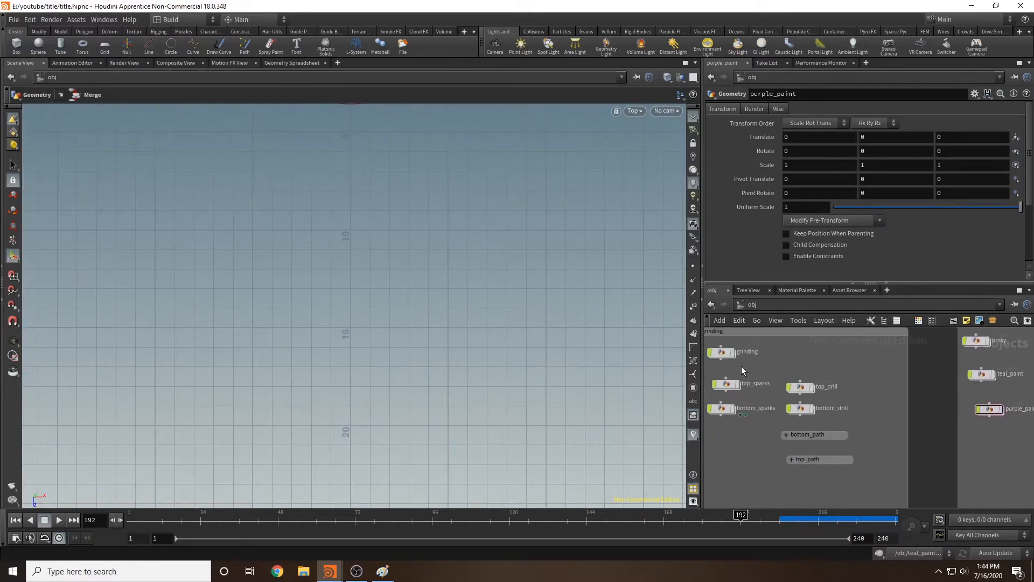
left_click(738, 341)
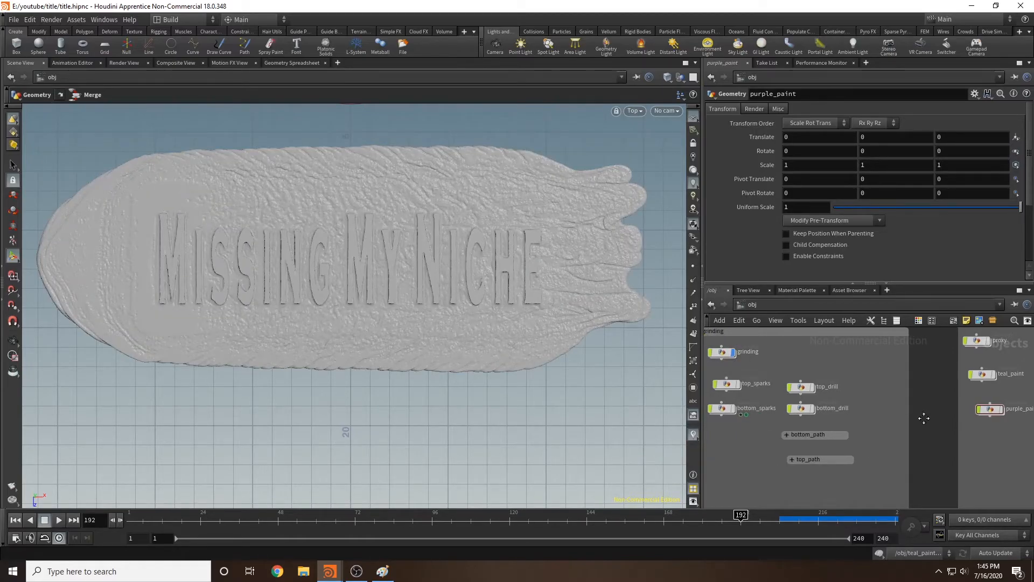
Draw a path over the title in the top view, tracing every letter of "Missing My Niche" from the M to the final E.
left_click(250, 46)
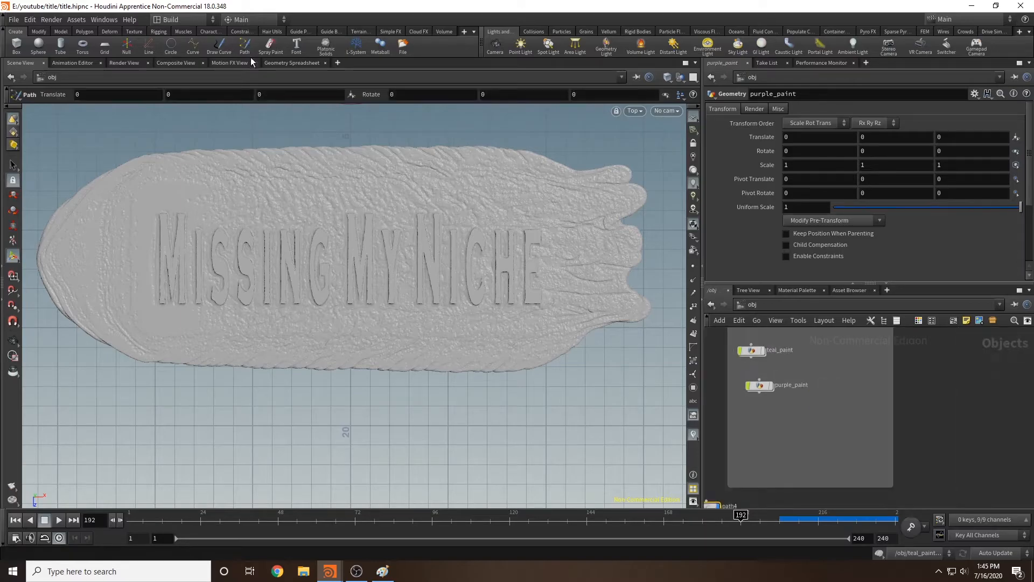
left_click(161, 302)
left_click(163, 218)
left_click(171, 287)
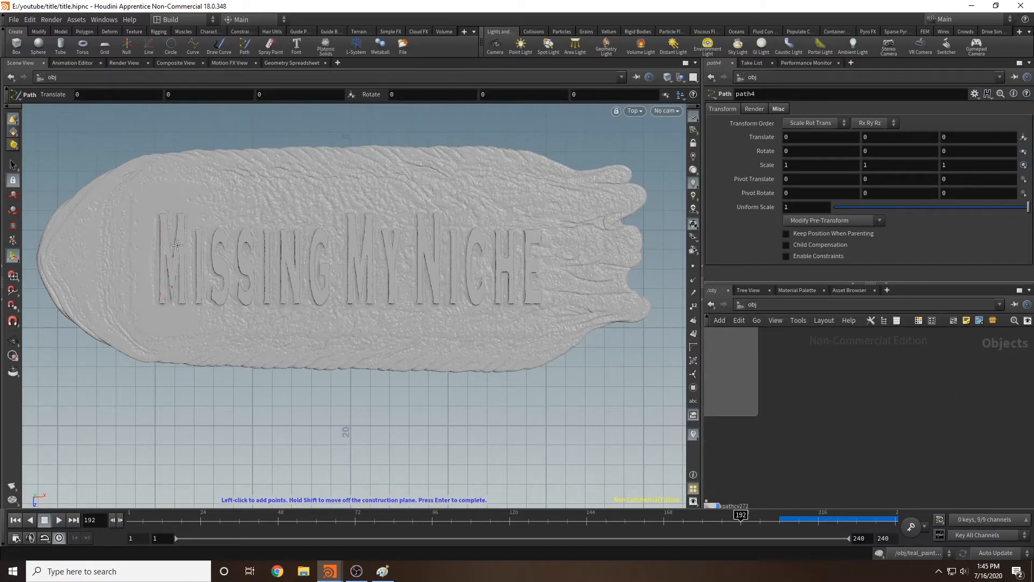
left_click(182, 222)
left_click(185, 303)
left_click(199, 302)
left_click(199, 230)
left_click(217, 296)
left_click(232, 301)
left_click(249, 293)
left_click(251, 275)
left_click(240, 243)
left_click(267, 302)
left_click(280, 302)
left_click(282, 235)
left_click(297, 297)
left_click(298, 232)
left_click(299, 299)
left_click(311, 282)
left_click(322, 302)
left_click(327, 267)
left_click(350, 301)
left_click(351, 228)
left_click(361, 286)
left_click(370, 231)
left_click(370, 302)
left_click(383, 233)
left_click(391, 259)
left_click(399, 233)
left_click(390, 302)
left_click(421, 301)
left_click(422, 228)
left_click(447, 303)
left_click(451, 232)
left_click(468, 277)
left_click(480, 297)
left_click(472, 237)
left_click(488, 242)
left_click(505, 302)
left_click(503, 268)
left_click(512, 301)
left_click(514, 237)
left_click(533, 237)
left_click(526, 258)
left_click(529, 271)
left_click(539, 291)
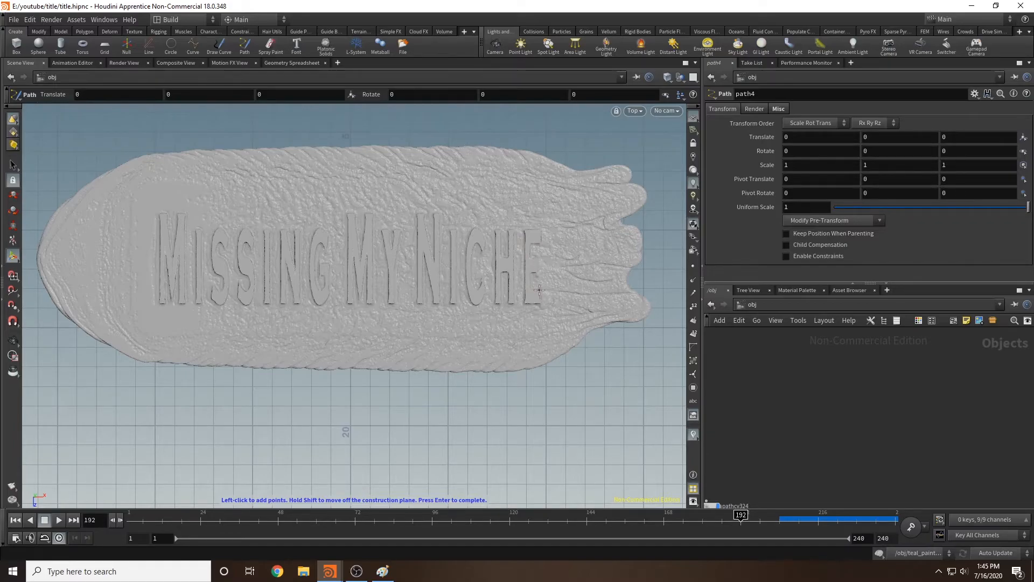
key("Escape")
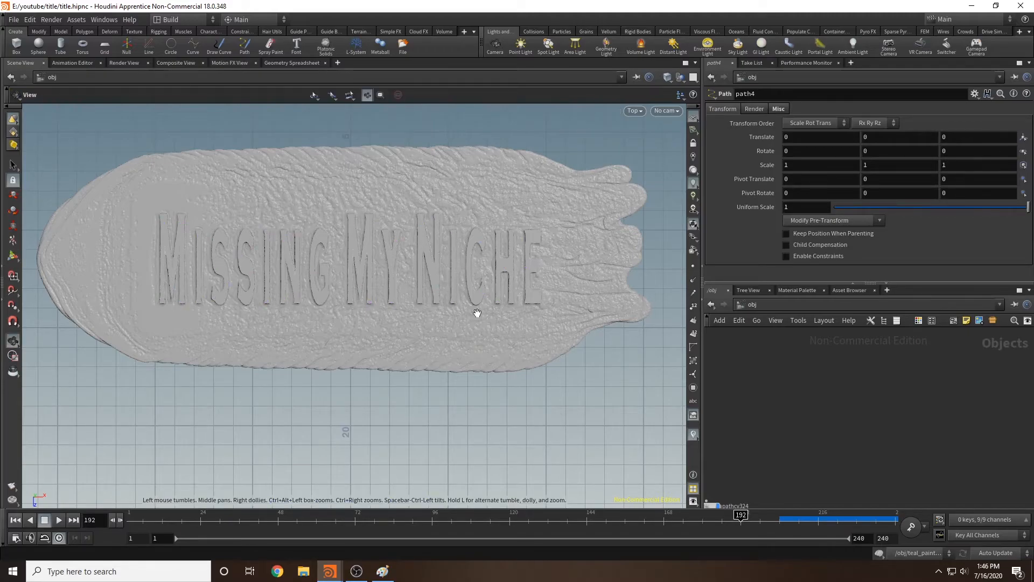
key("Escape")
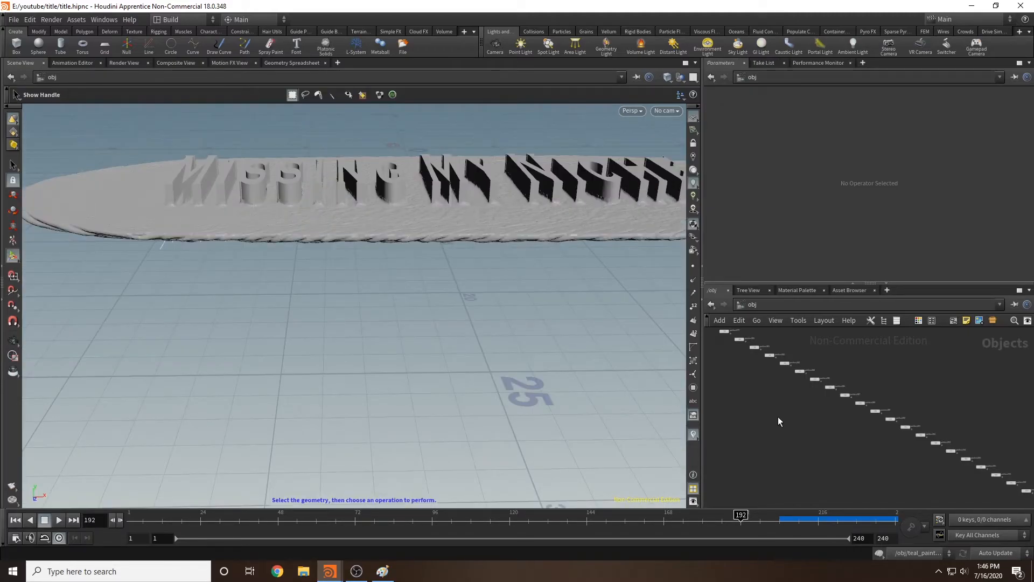
Group all nodes of the new title path in a network box named paint_path.
scroll(808, 436, "down", 5)
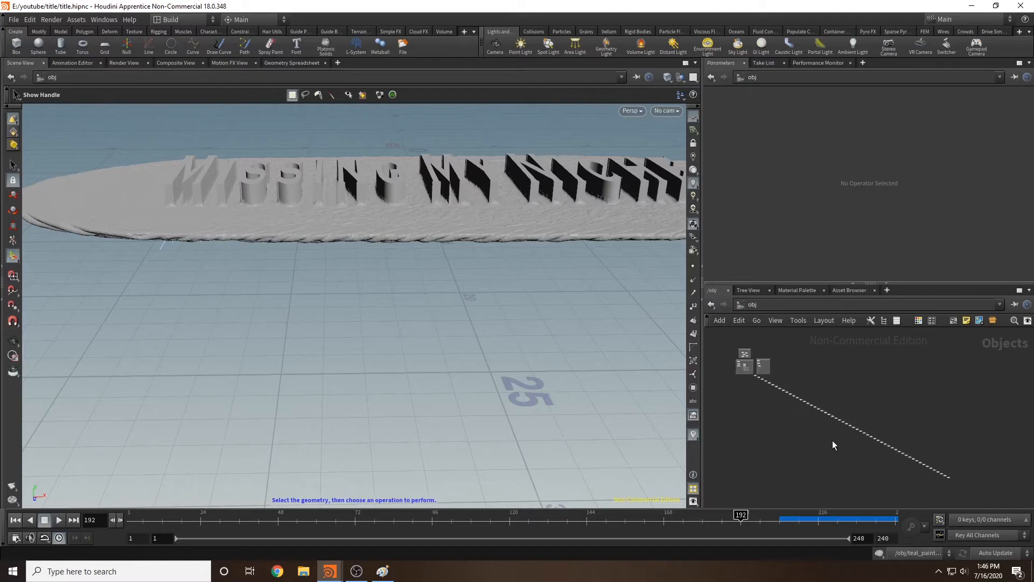
left_click_drag(904, 463, 754, 374)
scroll(755, 383, "up", 3)
left_click(719, 320)
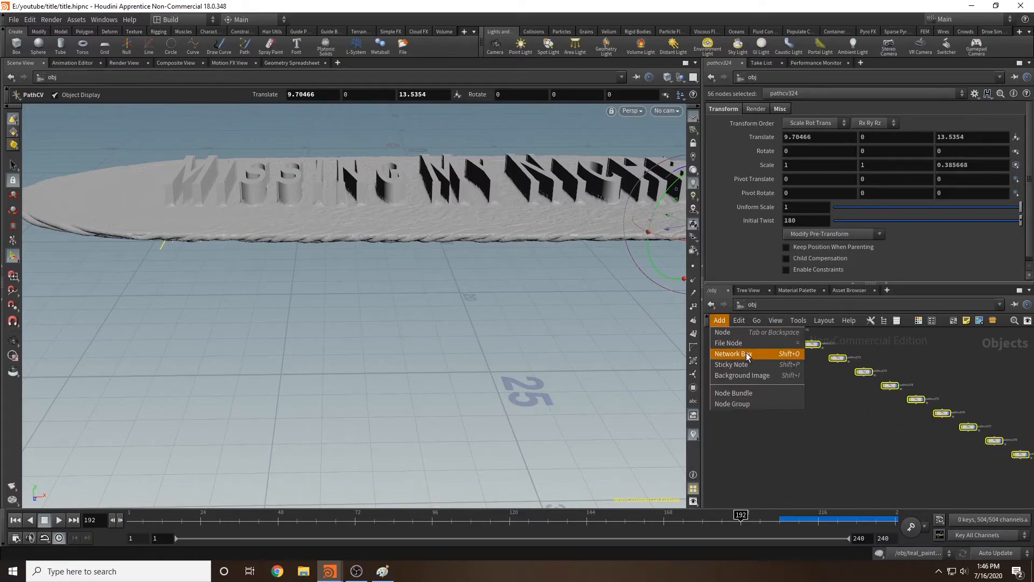
left_click(724, 357)
middle_click_drag(795, 361, 781, 433)
double_click(786, 393)
type("paint")
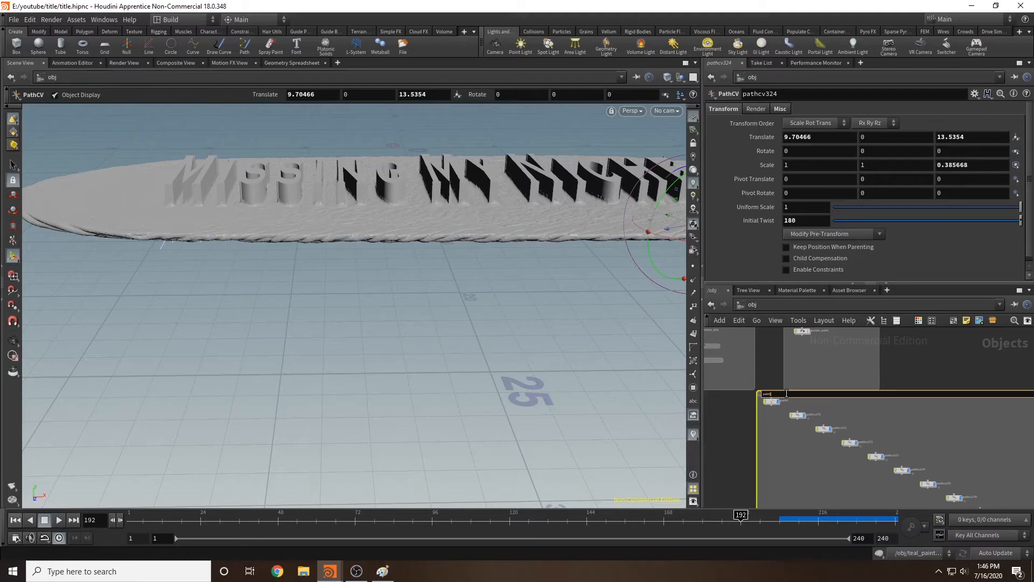
type("_path")
key("Return")
Hide the grinding geometry and select purple_paint with its nozzle displayed beside the traced path.
scroll(808, 415, "up", 3)
middle_click_drag(544, 296, 424, 420, "alt")
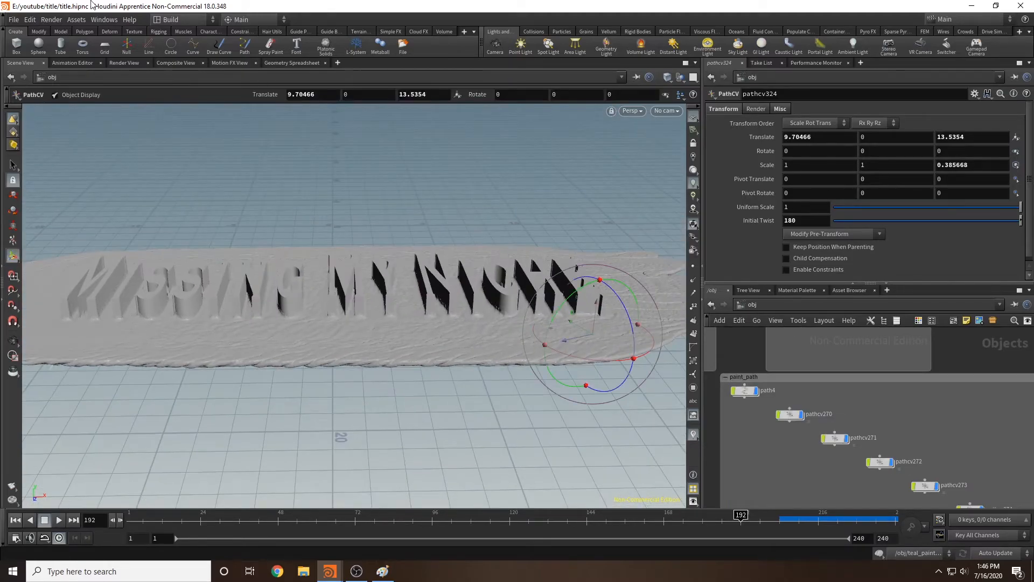
left_click(240, 32)
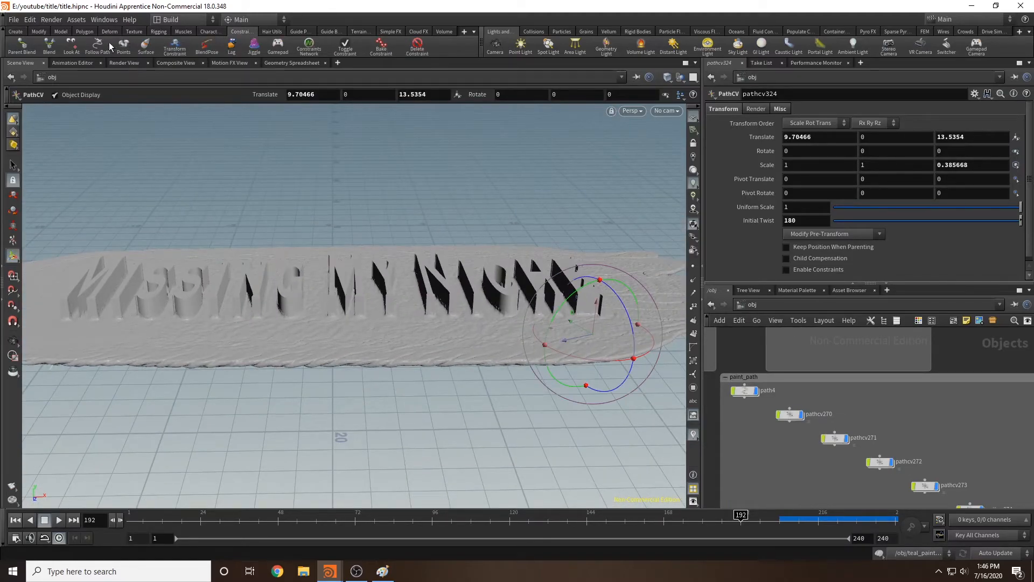
scroll(740, 333, "down", 8)
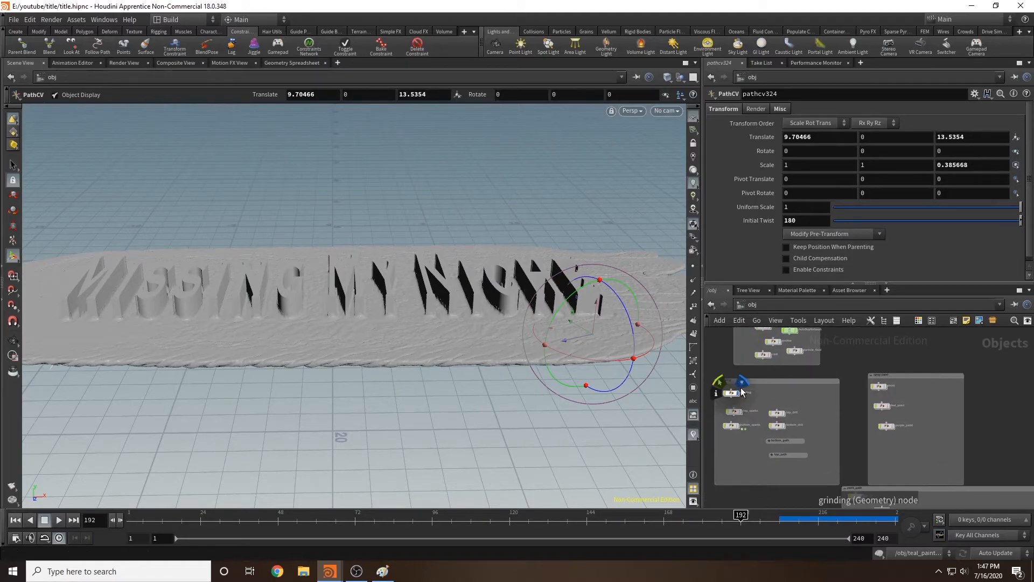
left_click(737, 394)
left_click(856, 403)
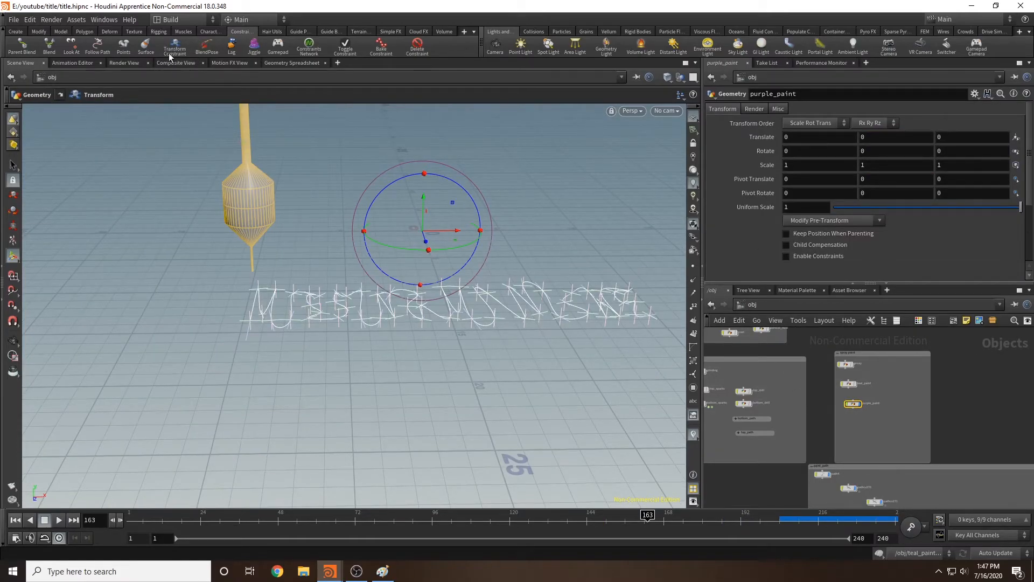
Apply a Follow Path constraint to purple_paint using path4 as the path object.
left_click(98, 46)
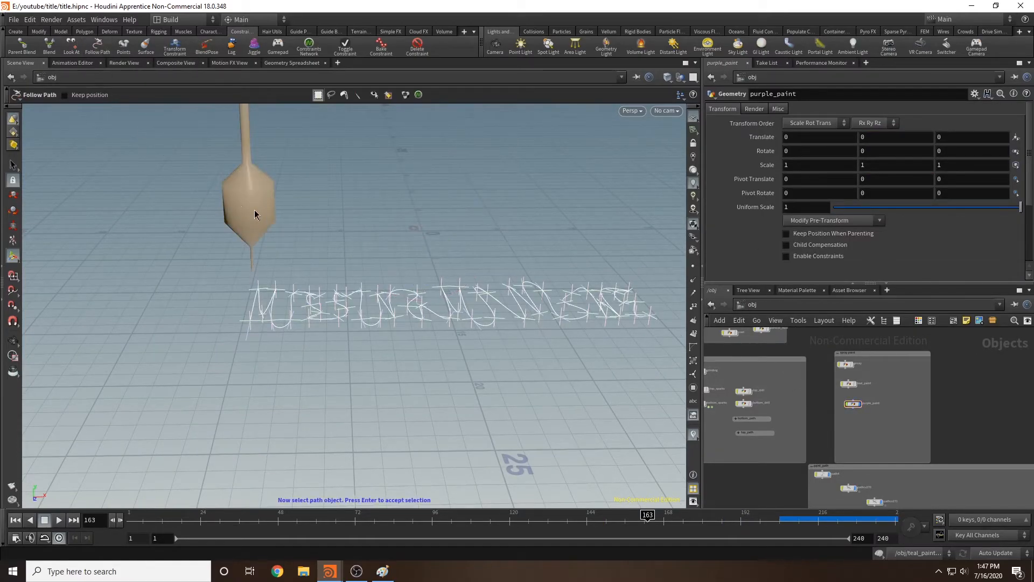
left_click(822, 474)
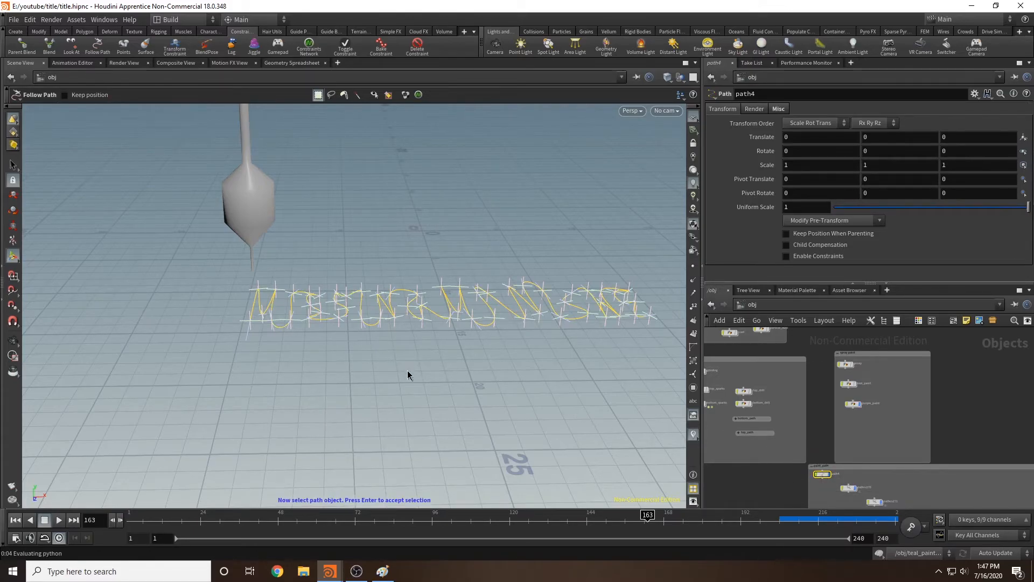
key("Return")
key("Return")
key("Return")
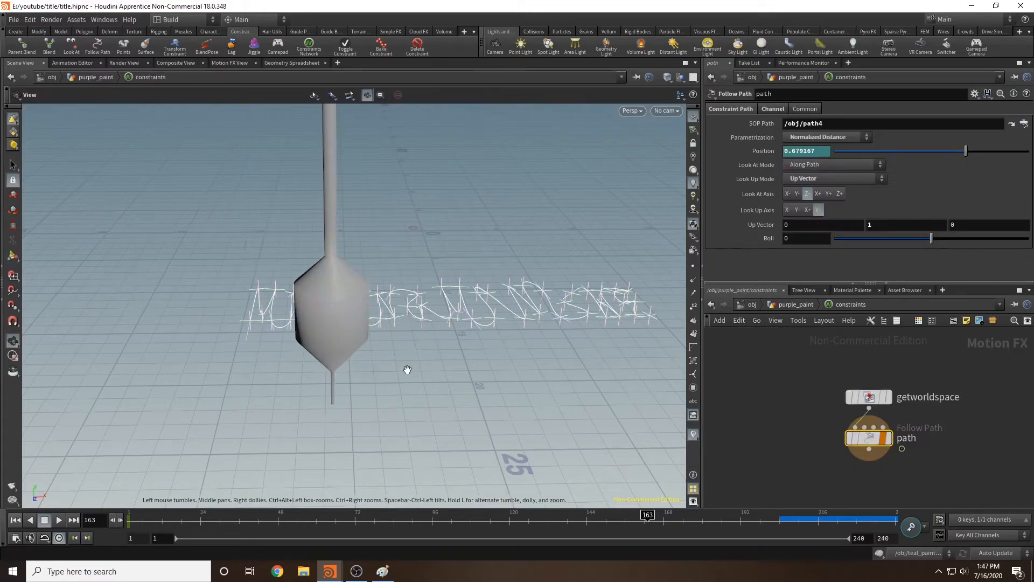
Move the constraints node clear of transform1 inside purple_paint and reopen the constraints network.
left_click(792, 305)
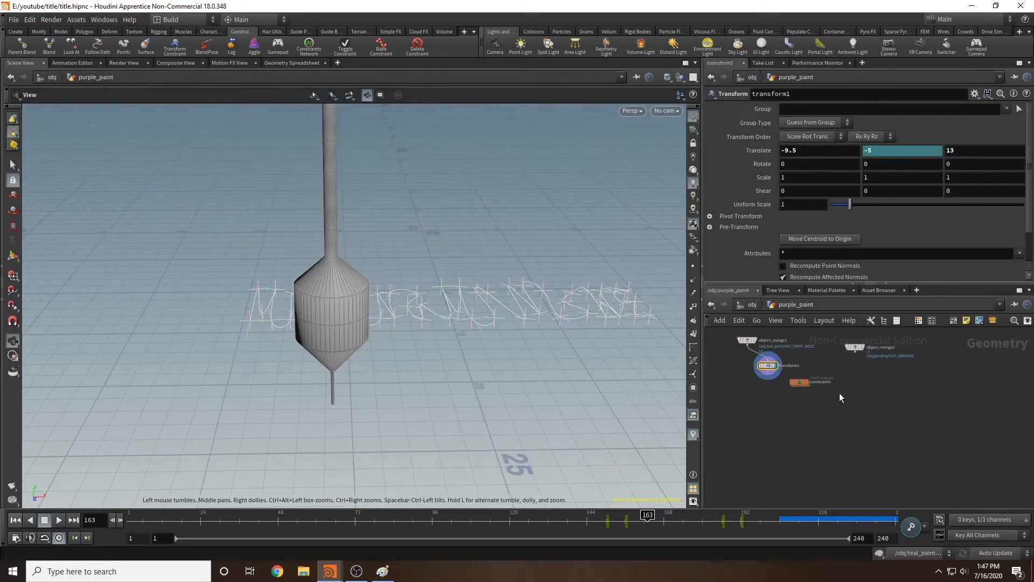
left_click_drag(851, 407, 813, 415)
scroll(752, 411, "up", 2)
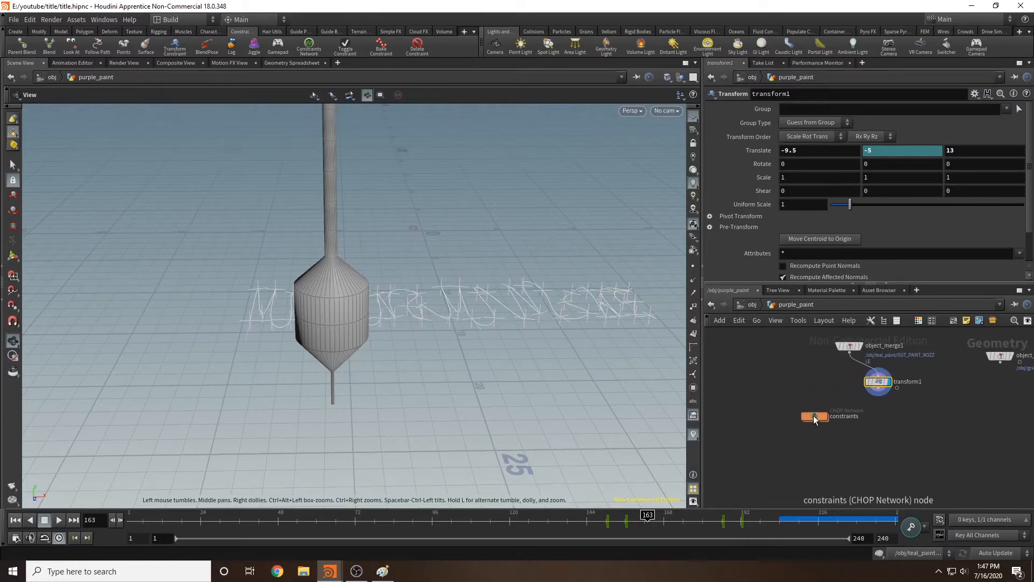
double_click(813, 415)
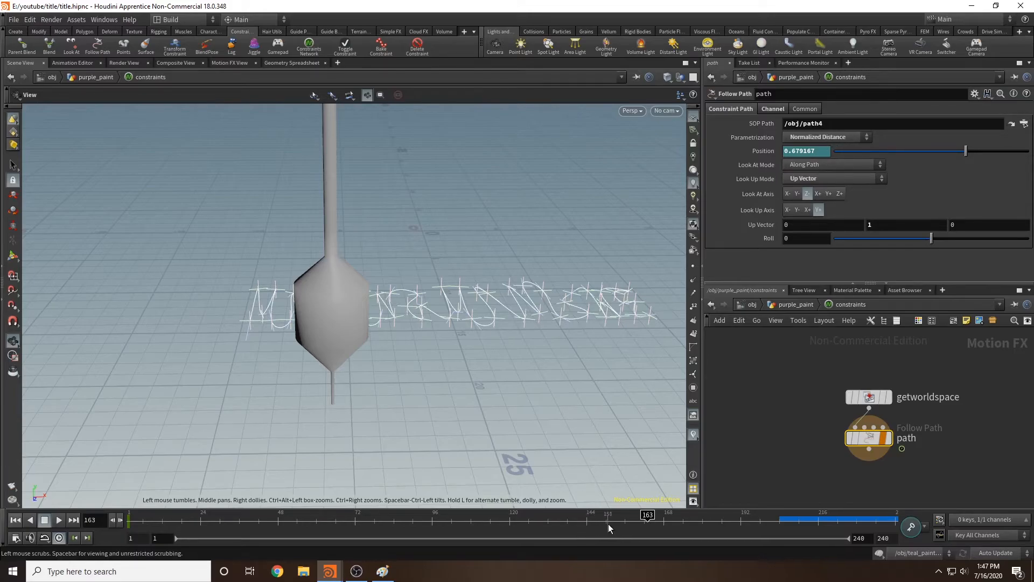
Replace the Follow Path node's Position animation with a keyframe of 0 on frame 156.
left_click(625, 523)
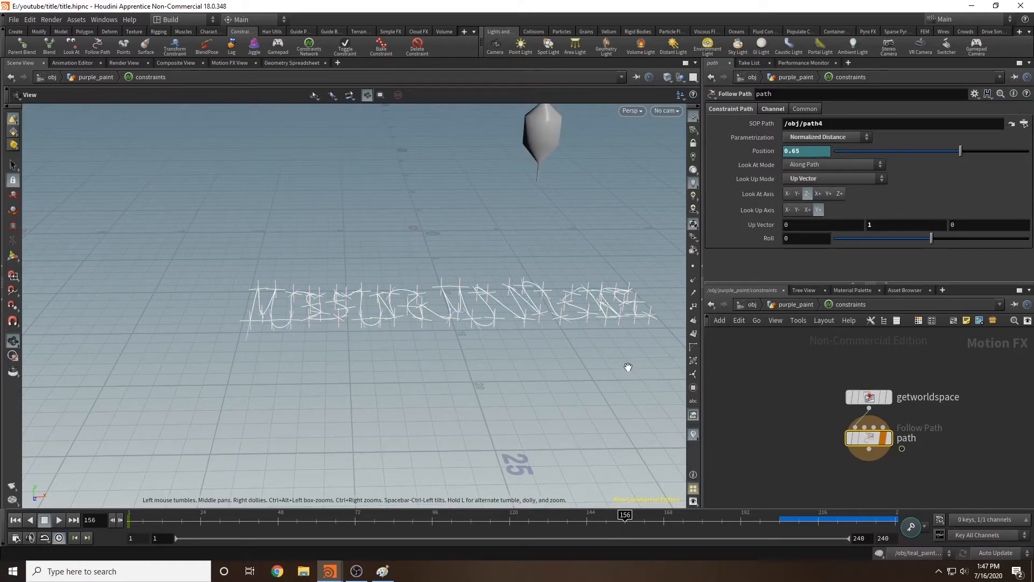
left_click_drag(823, 149, 635, 189)
left_click(817, 150, "alt")
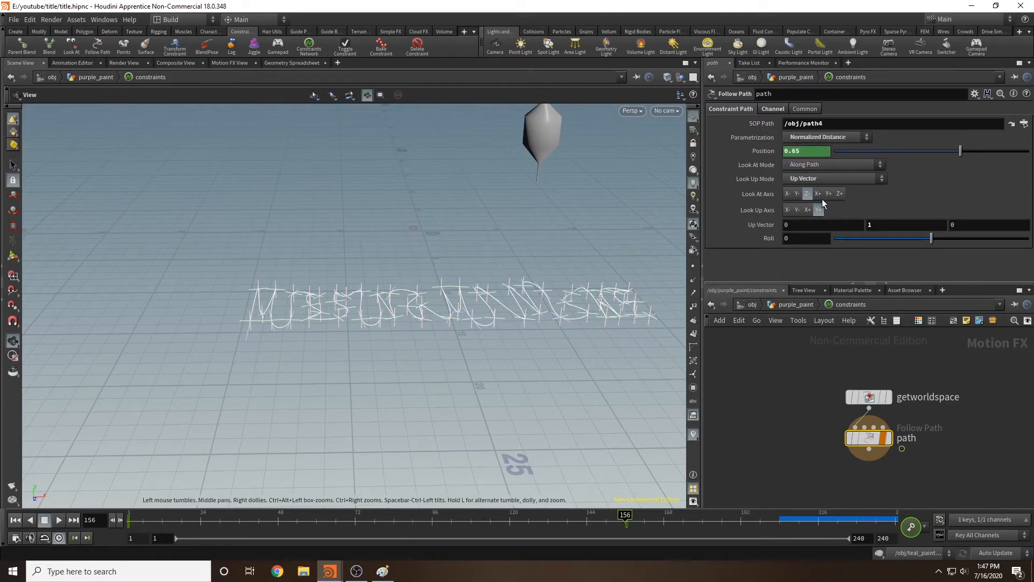
left_click(816, 154, "ctrl+shift")
left_click_drag(802, 150, 702, 162)
type("0")
key("Return")
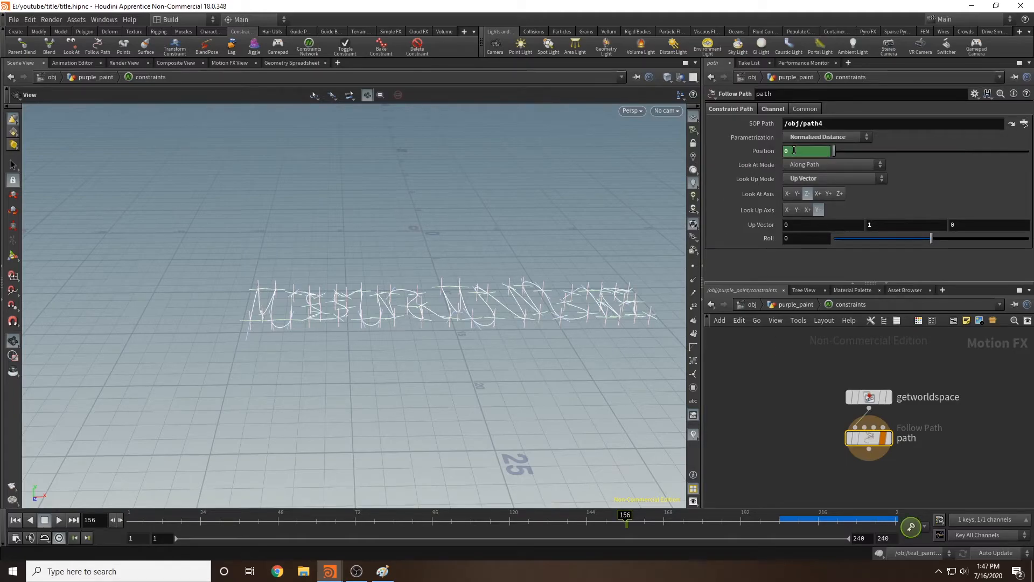
Keyframe the Follow Path node's Position at 1 on frame 186 and scrub through the motion.
left_click(721, 525)
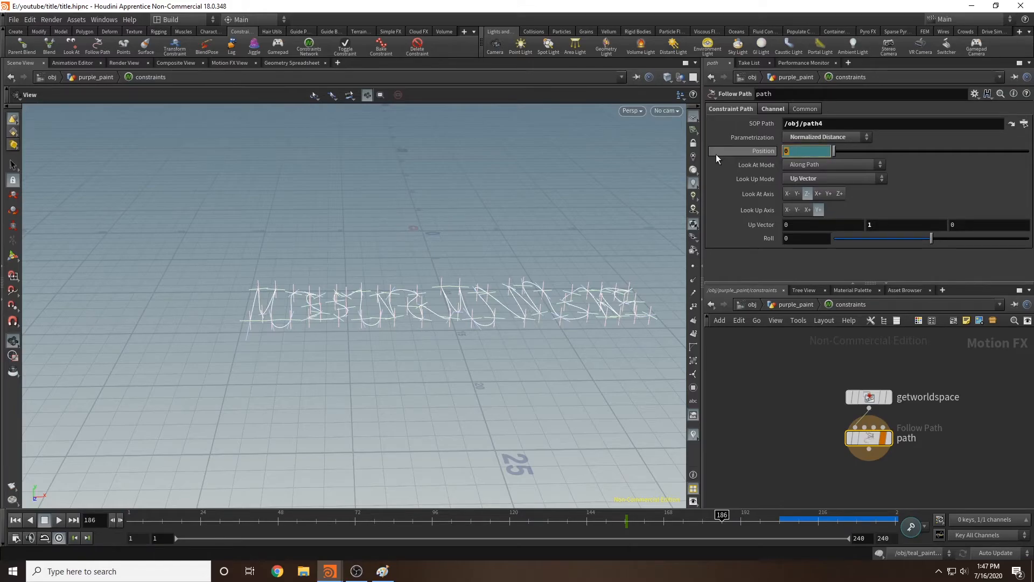
type("1")
key("Return")
left_click_drag(679, 522, 686, 522)
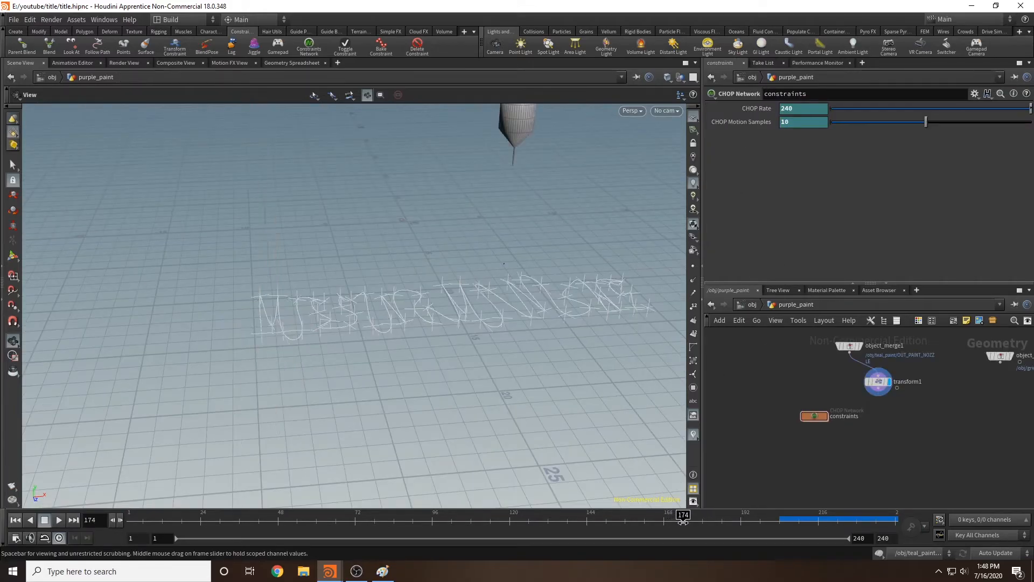
Move transform1's centroid to the origin to clear the nozzle's X and Z offset from the path.
middle_click_drag(832, 374, 816, 379)
left_click(863, 388)
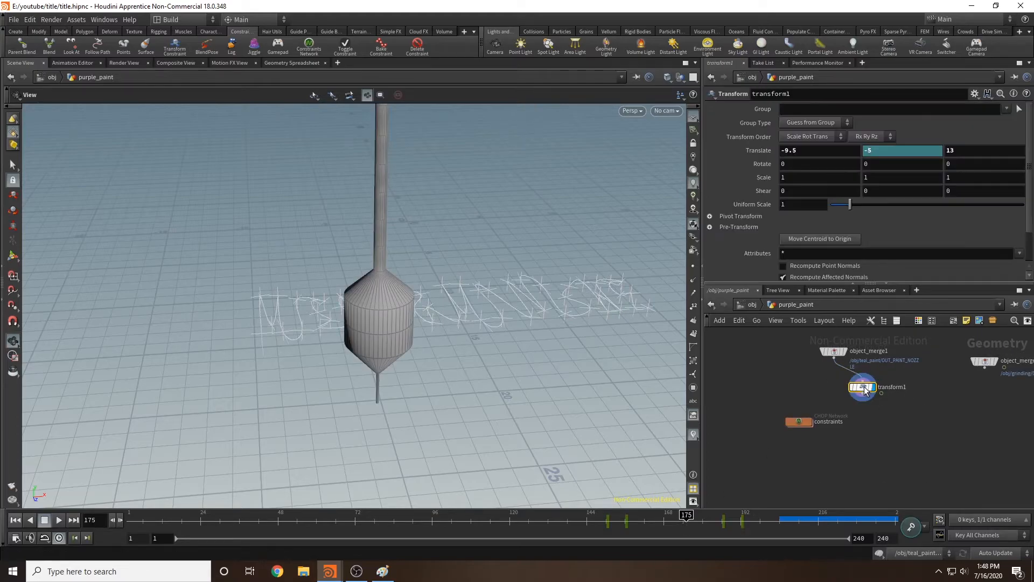
left_click(810, 238)
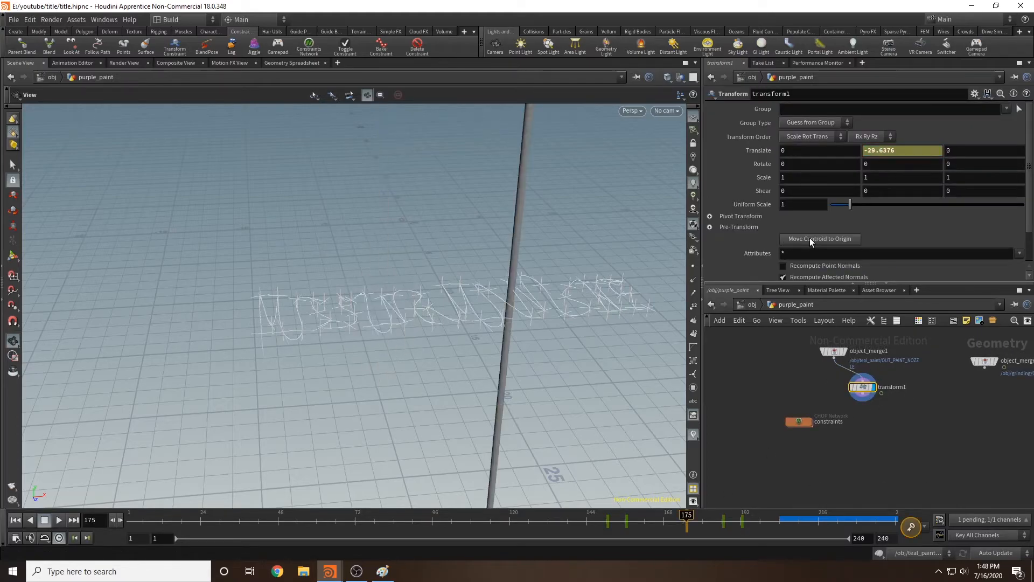
scroll(415, 331, "up", 3)
scroll(414, 332, "up", 1)
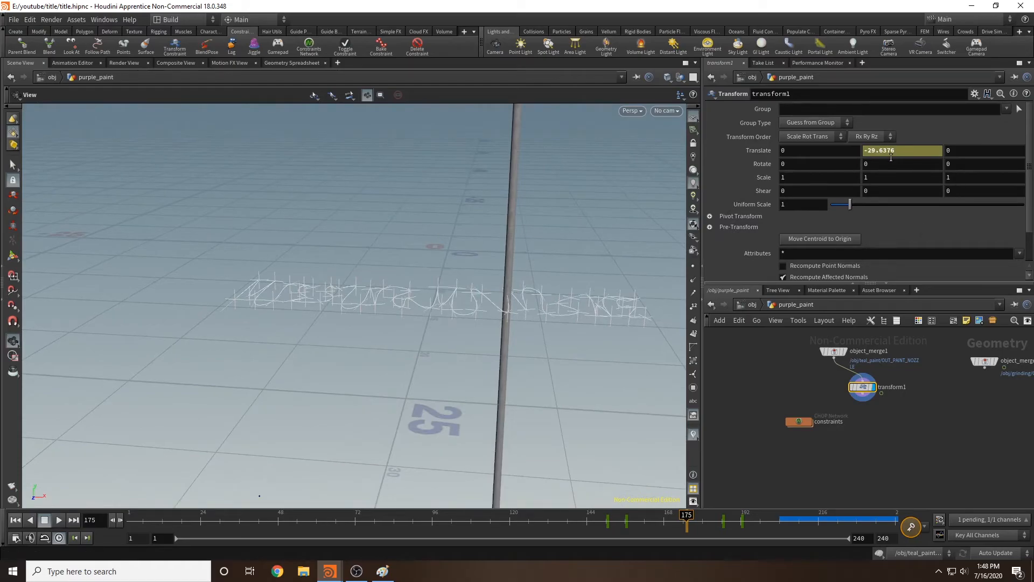
Scrub and play the animation to check how the nozzle descends, follows the title path and rises.
left_click(635, 519)
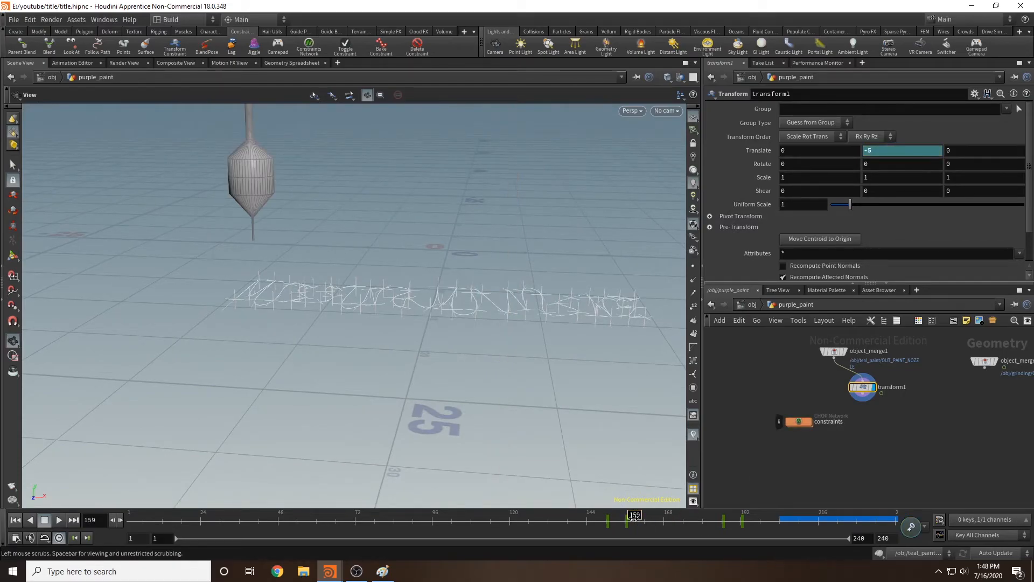
left_click_drag(628, 519, 699, 518)
left_click_drag(475, 276, 540, 291)
left_click(623, 518)
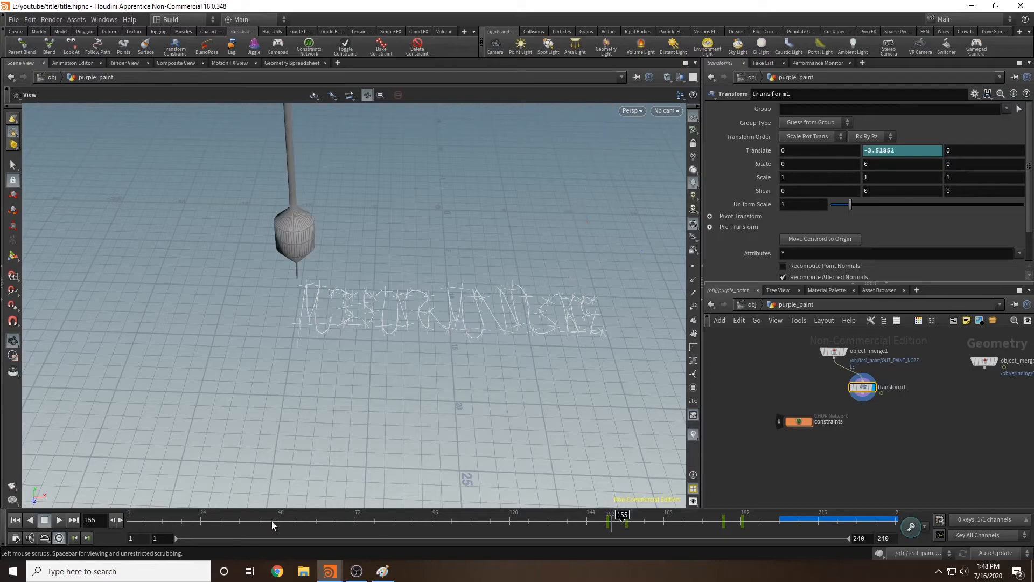
left_click(59, 520)
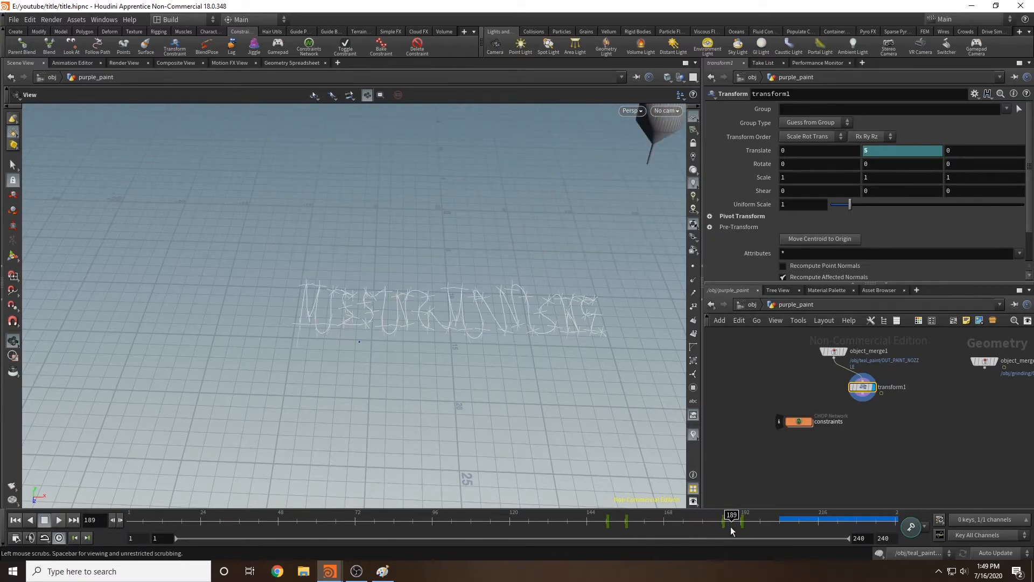
Move the constraints node further away from transform1 and return to the object level.
key("h")
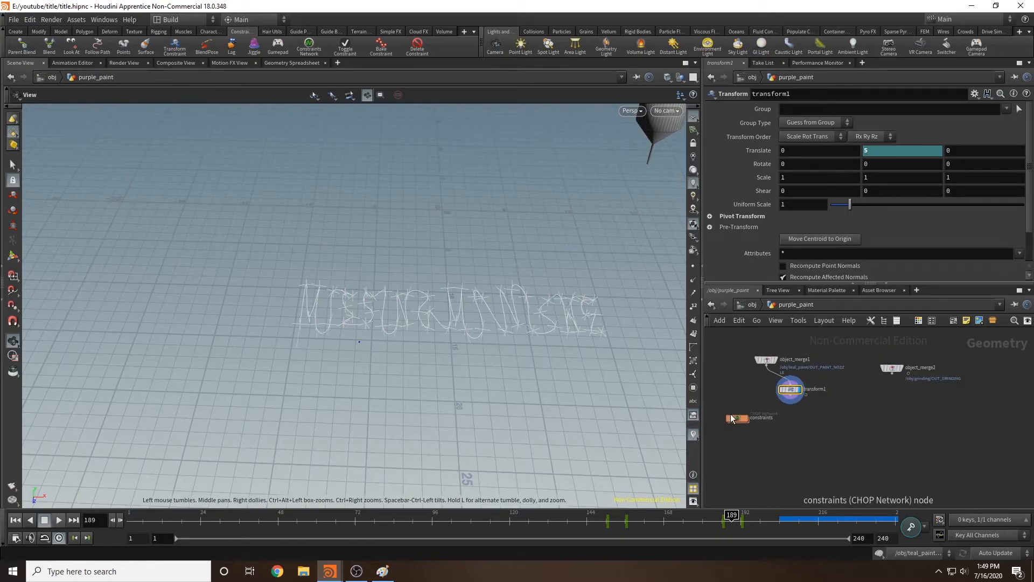
left_click_drag(735, 419, 712, 421)
middle_click_drag(849, 455, 878, 446)
left_click_drag(744, 412, 729, 405)
left_click(754, 307)
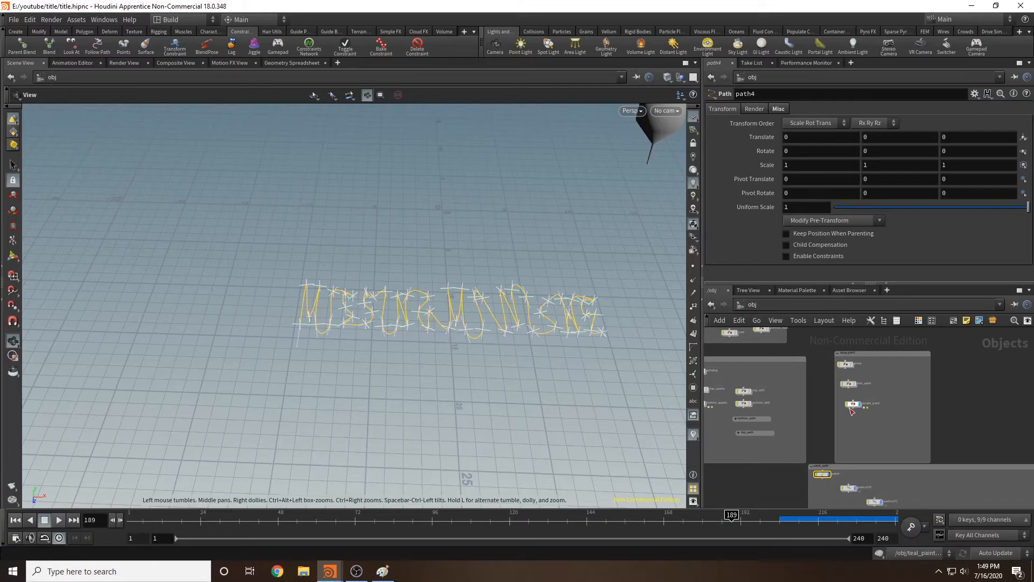
Collapse the paint_path network box and move it into the spray paint network box.
middle_click_drag(829, 441, 808, 417)
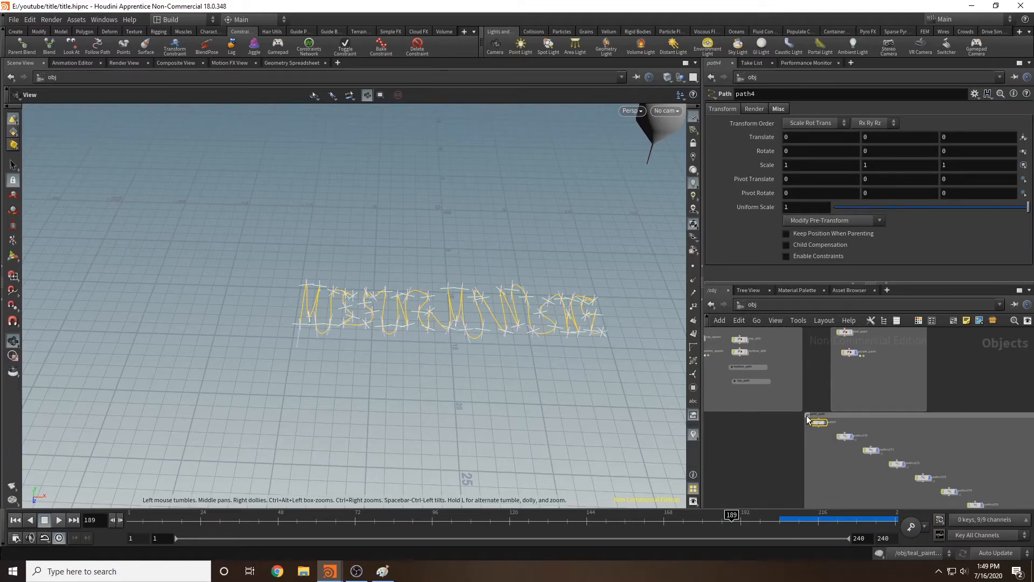
left_click(807, 416)
left_click_drag(829, 415, 903, 373)
scroll(979, 363, "up", 2)
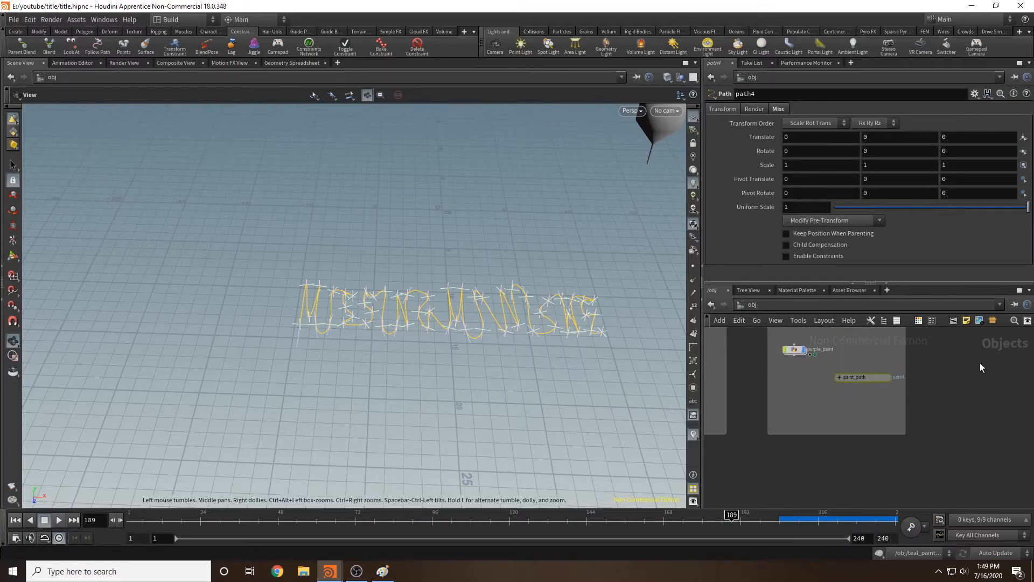
Select all the path nodes inside the paint_path network box and hide them from the viewport.
left_click(841, 412)
middle_click_drag(789, 467, 755, 323)
left_click(834, 393)
scroll(712, 463, "down", 4)
scroll(791, 416, "down", 2)
left_click_drag(975, 477, 771, 362)
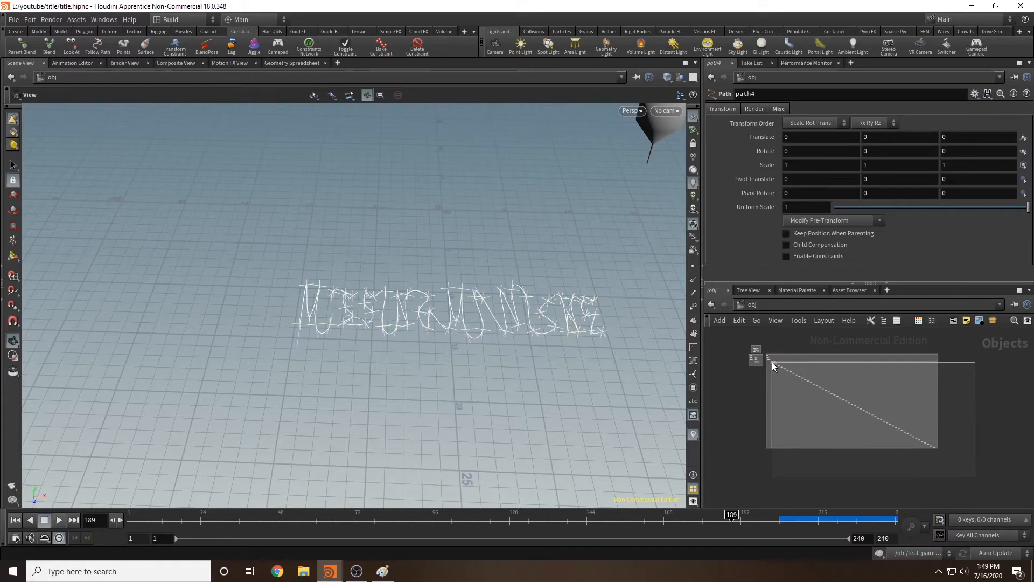
Copy the group1, delete1, popnet, attribwrangle1 and color1 nodes from the teal_paint network.
double_click(800, 404)
scroll(781, 382, "down", 3)
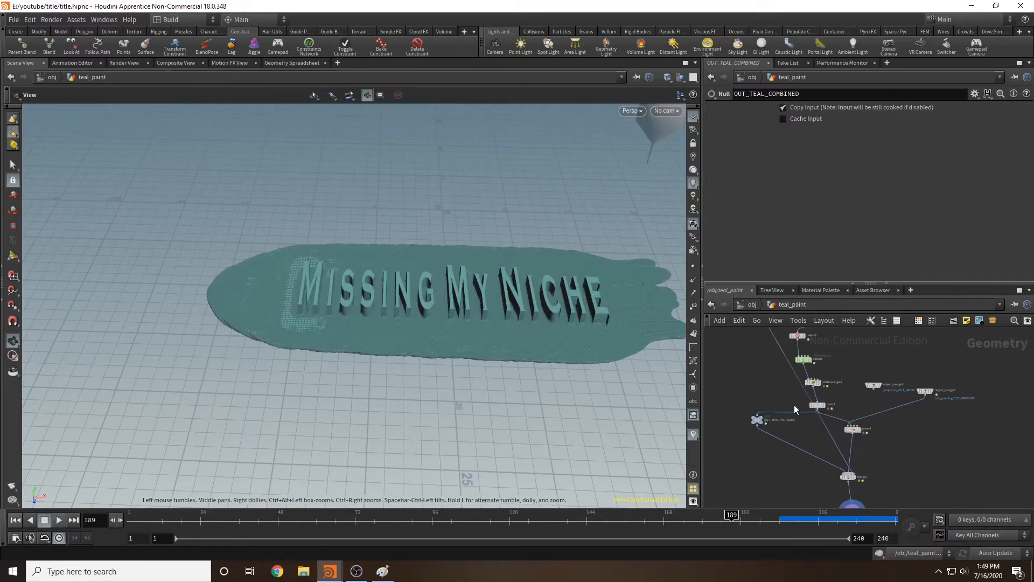
middle_click_drag(776, 388, 800, 418)
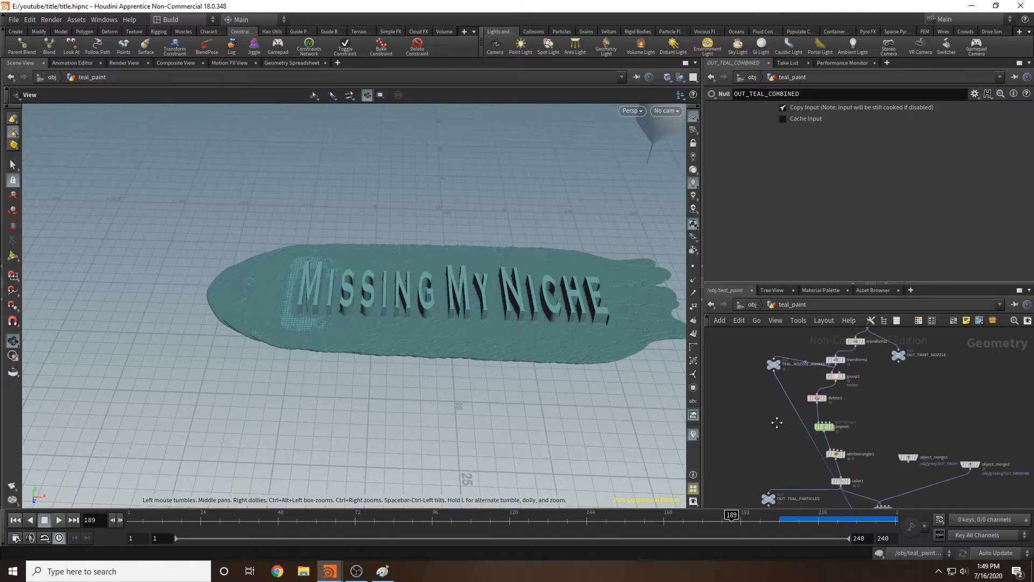
scroll(925, 357, "up", 2)
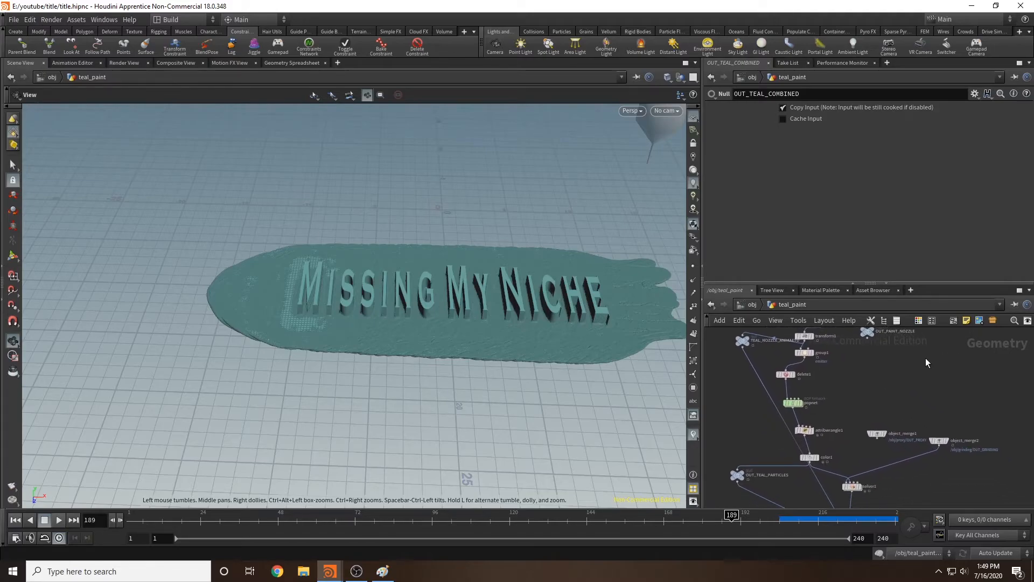
left_click(805, 351)
left_click(785, 374, "shift")
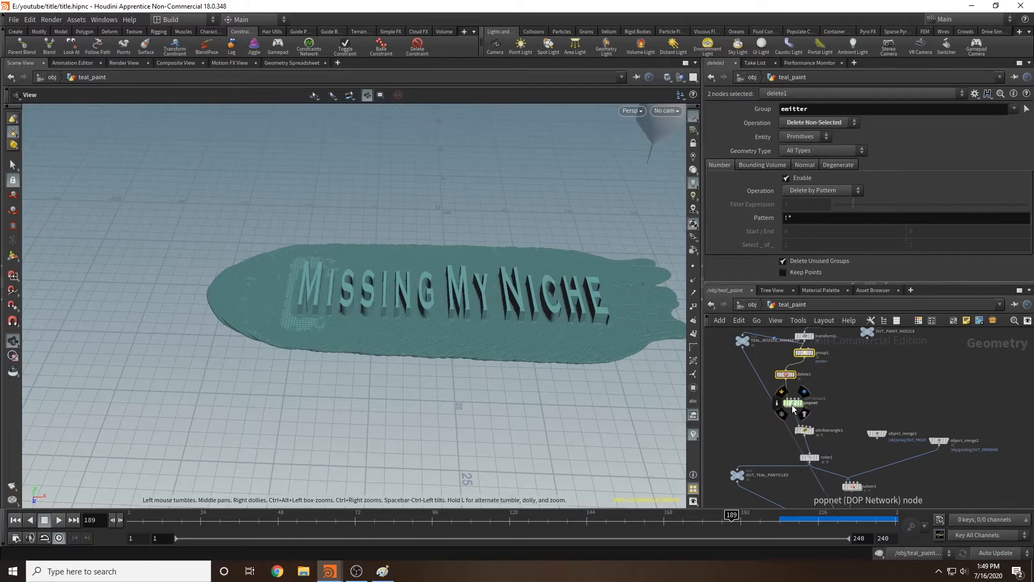
left_click(793, 402, "shift")
left_click(805, 430, "shift")
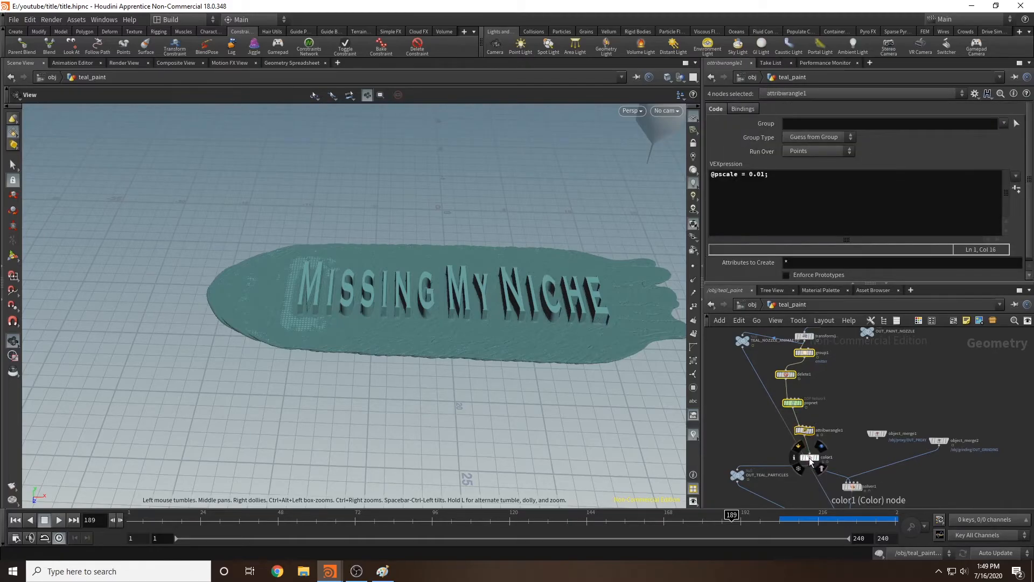
left_click(809, 457, "shift")
key("ctrl+c")
Paste the copied particle nodes below transform1 in the purple_paint network.
left_click(750, 305)
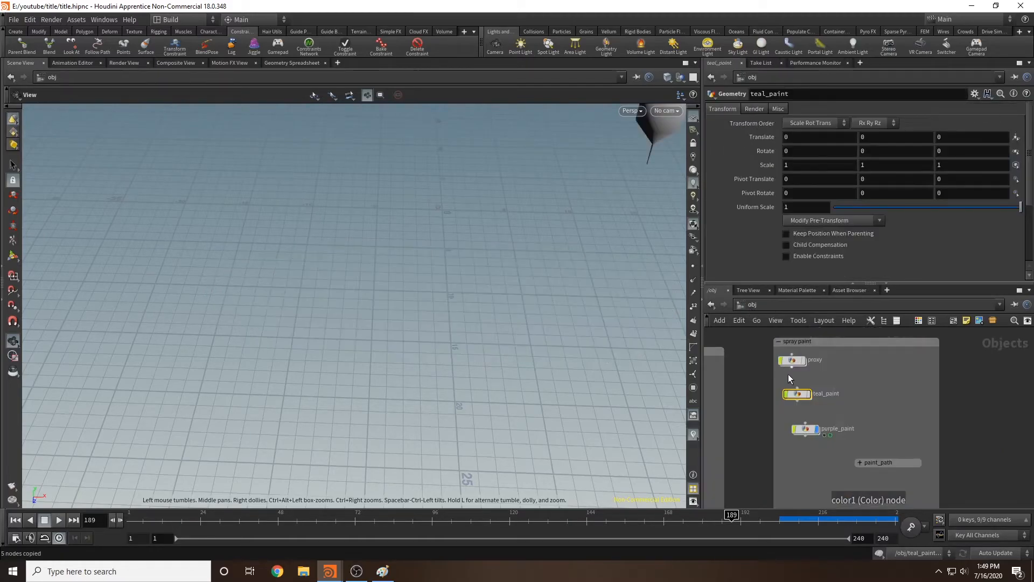
double_click(806, 428)
middle_click_drag(807, 432, 835, 395)
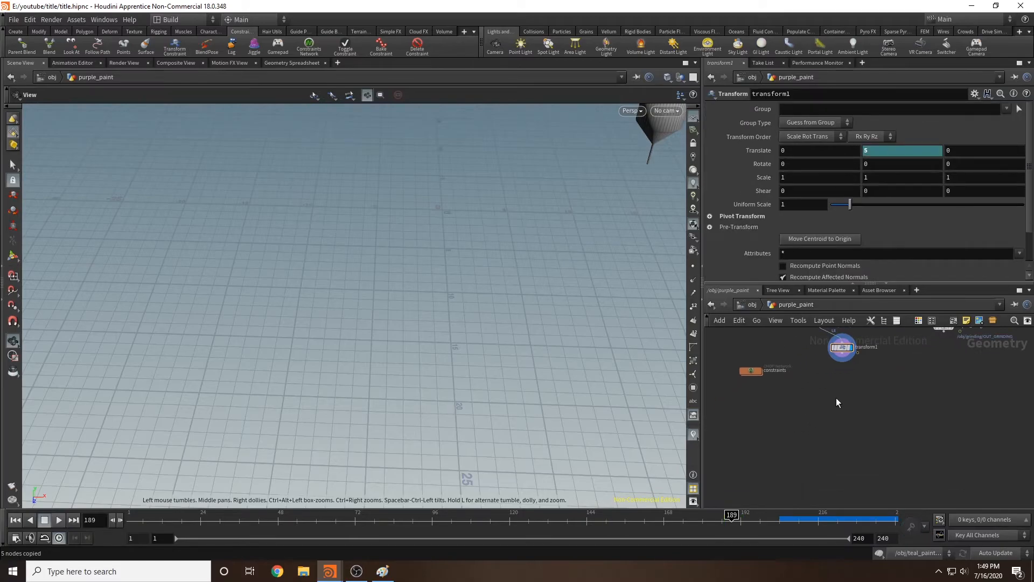
key("ctrl+v")
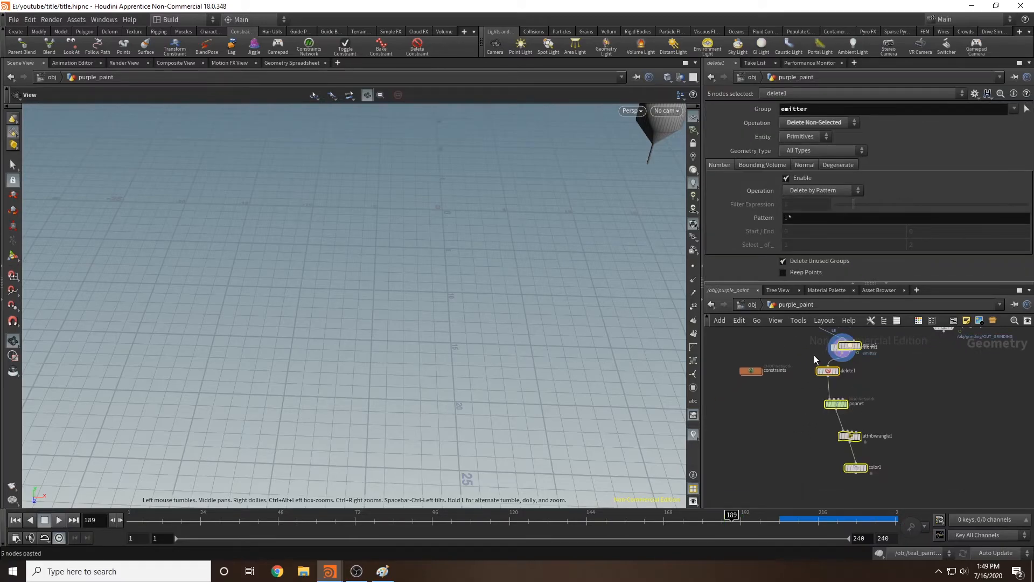
middle_click_drag(866, 405, 824, 414)
Frame the nozzle's underside in the viewport and delete the pasted group1 node between transform1 and delete1.
left_click(794, 402)
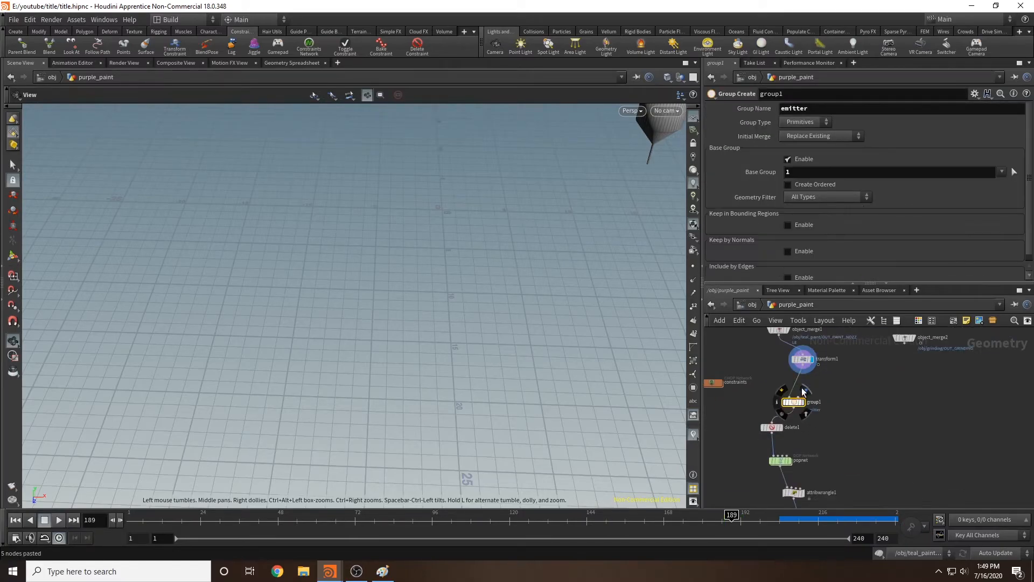
left_click_drag(603, 217, 487, 348)
scroll(487, 344, "up", 5)
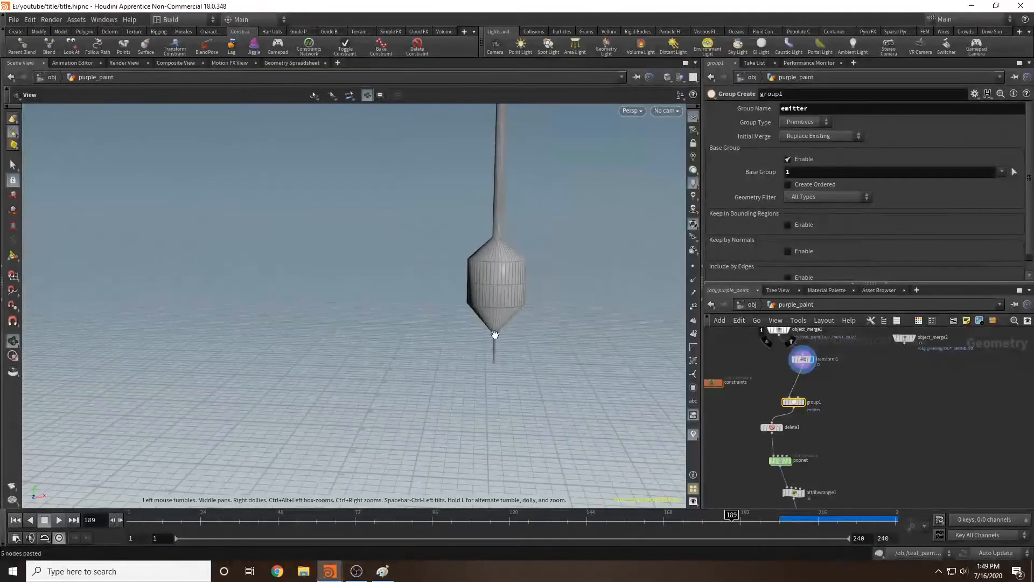
left_click_drag(485, 270, 522, 332)
scroll(523, 330, "up", 4)
middle_click_drag(526, 328, 516, 243)
mouse_move(790, 408)
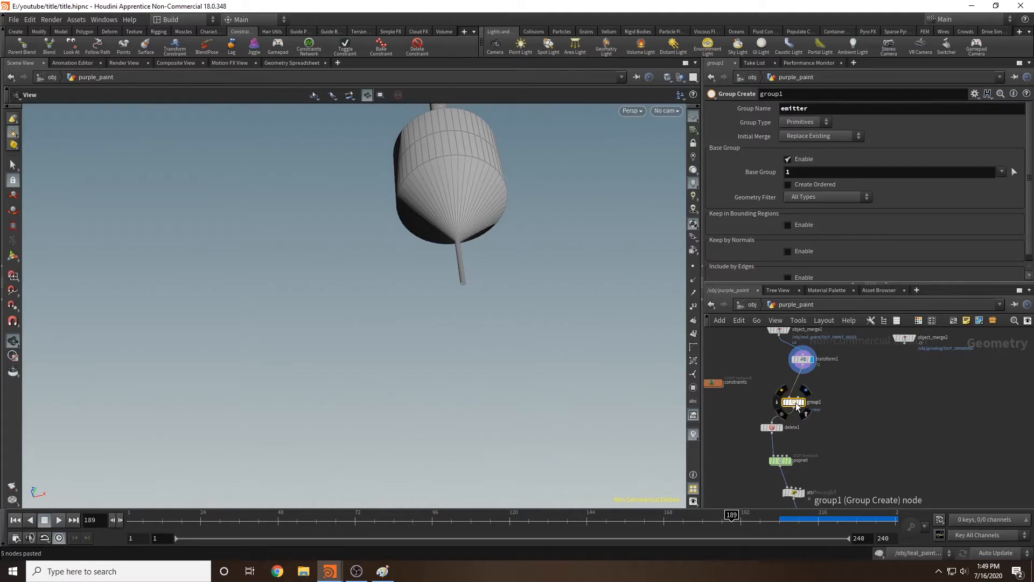
key("Delete")
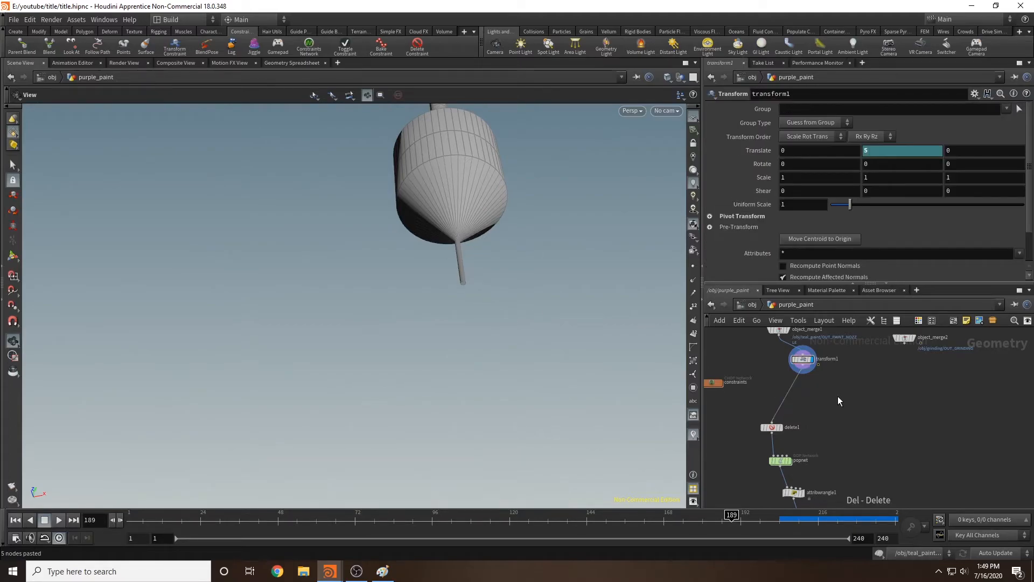
Create a primitive group named emitter after transform1 from the face at the nozzle's tip.
left_click(803, 359)
left_click(13, 164)
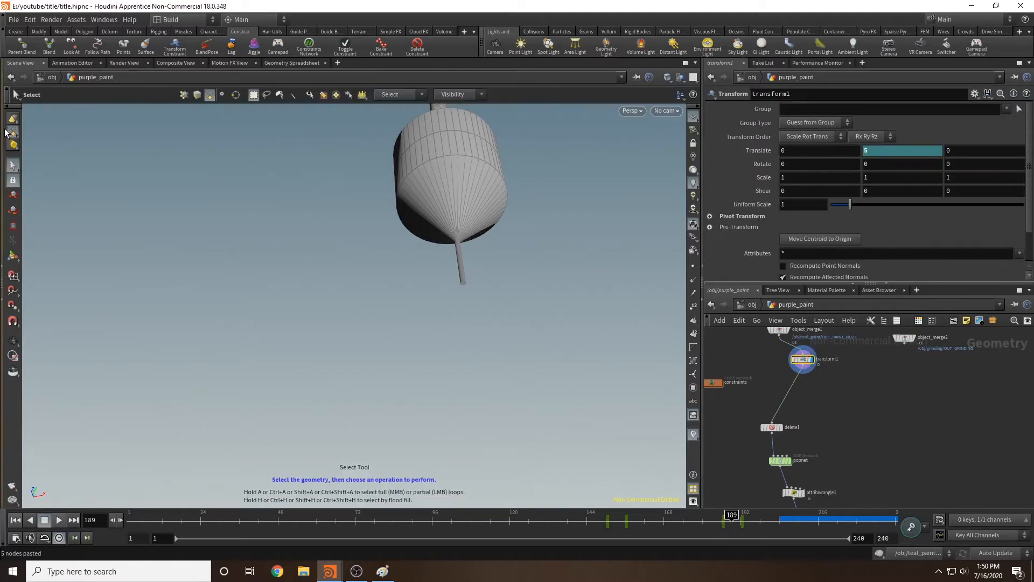
key("Tab")
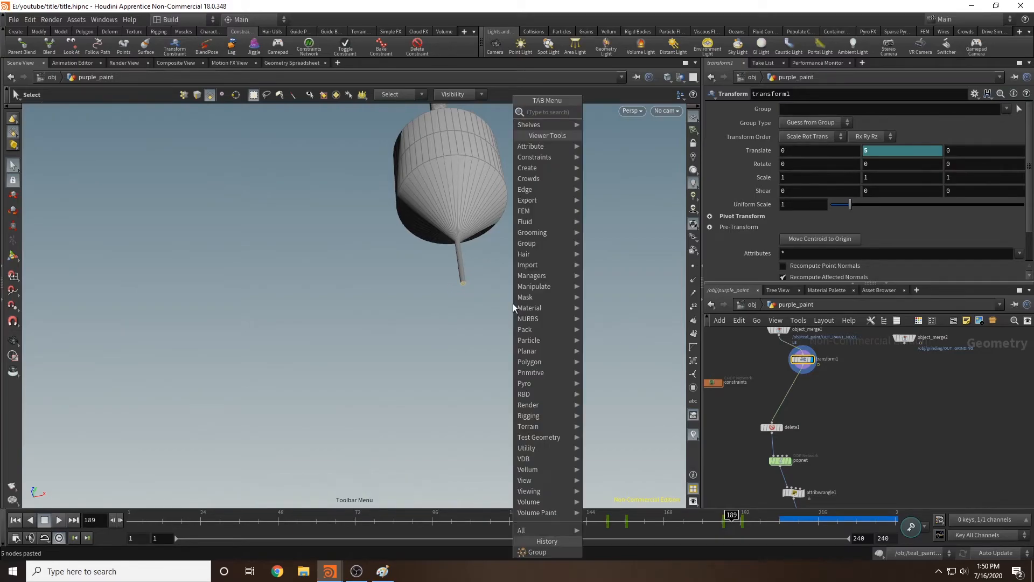
type("group")
key("Return")
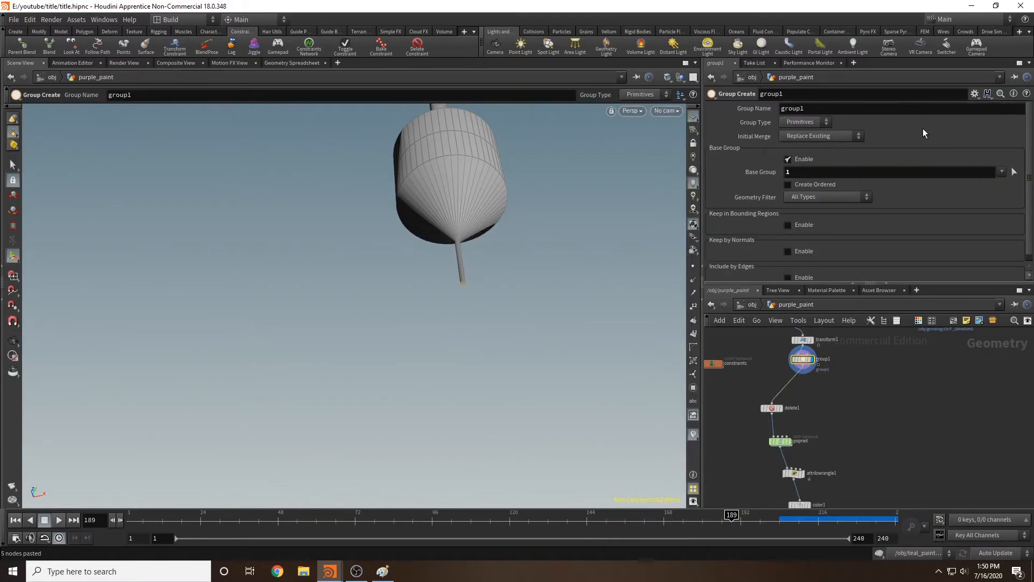
left_click(822, 109)
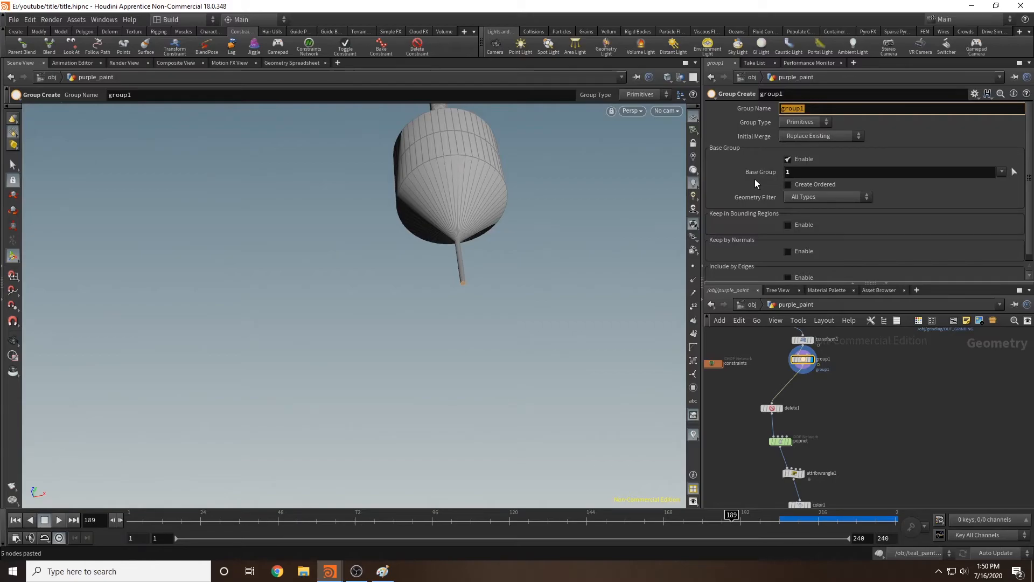
type("emitter")
key("Return")
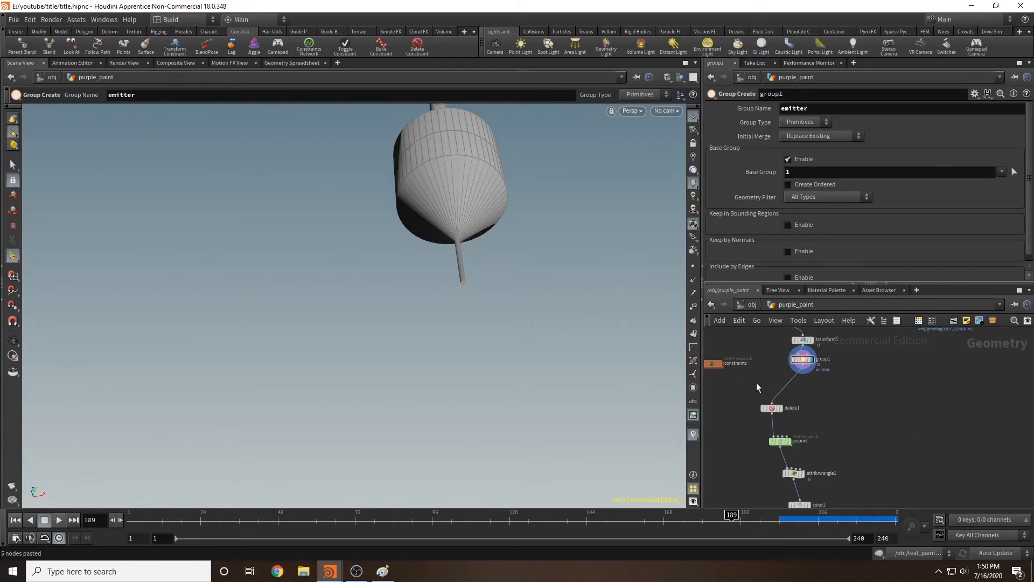
Display delete1 and popnet in turn to check the isolated emitter and its particles.
left_click(773, 409)
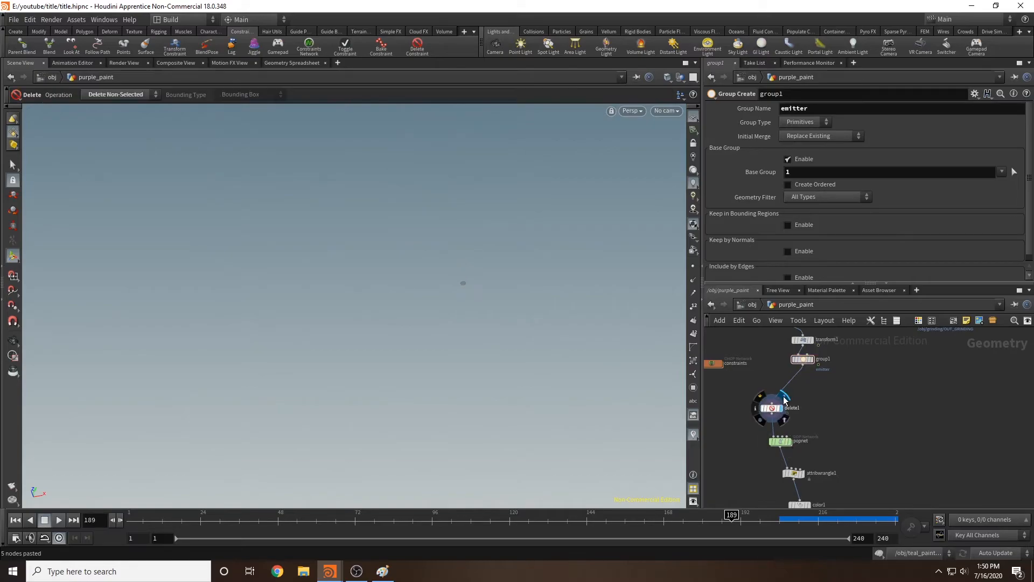
mouse_move(799, 441)
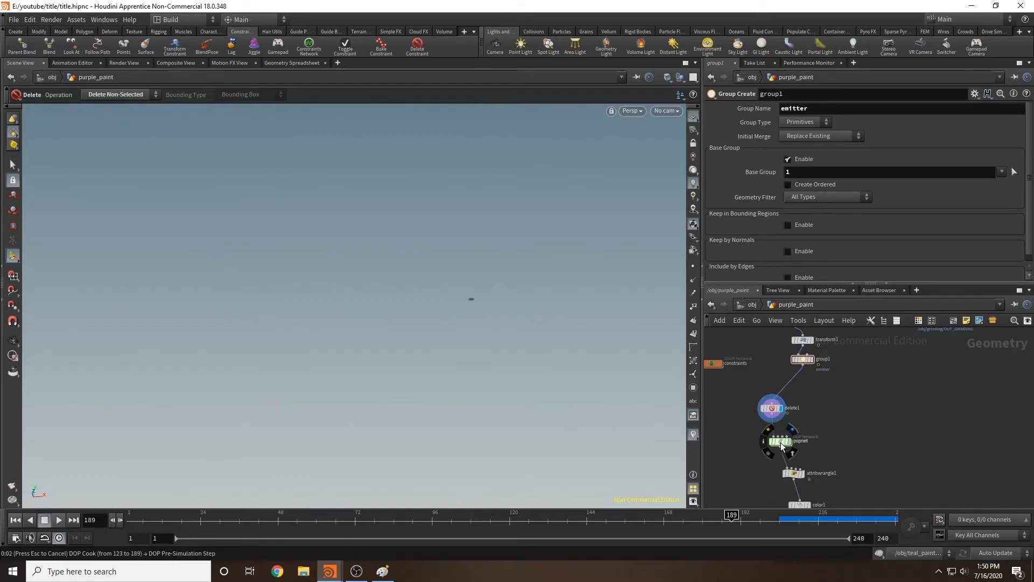
left_click(782, 445)
left_click_drag(445, 299, 401, 296)
Set the velocity Variance of popnet's source_first_input to 40 on all three axes.
double_click(779, 442)
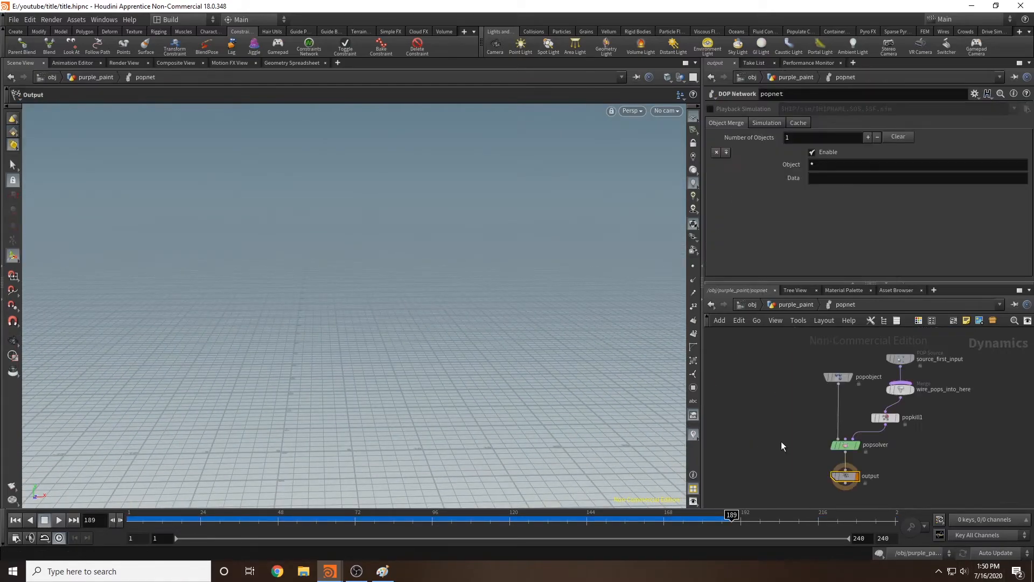
left_click(850, 363)
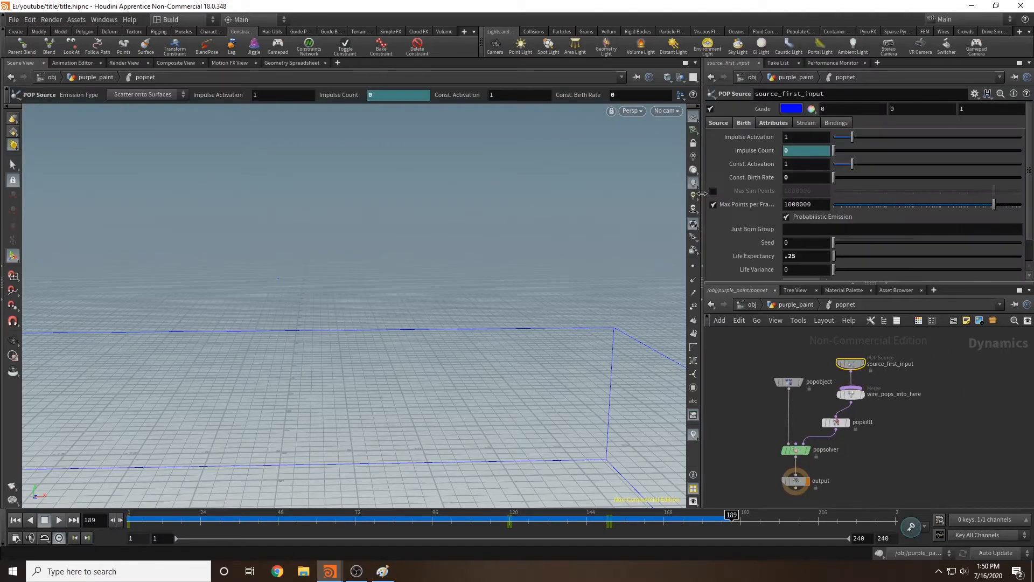
left_click(770, 123)
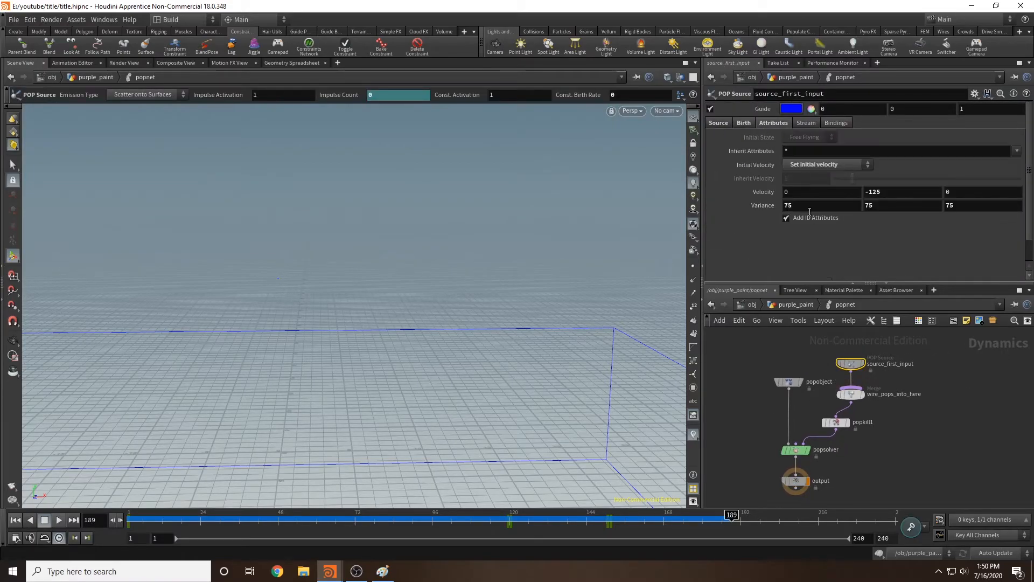
left_click_drag(802, 205, 628, 205)
type("40")
key("Return")
double_click(888, 207)
type("40")
double_click(969, 208)
type("40")
left_click(984, 405)
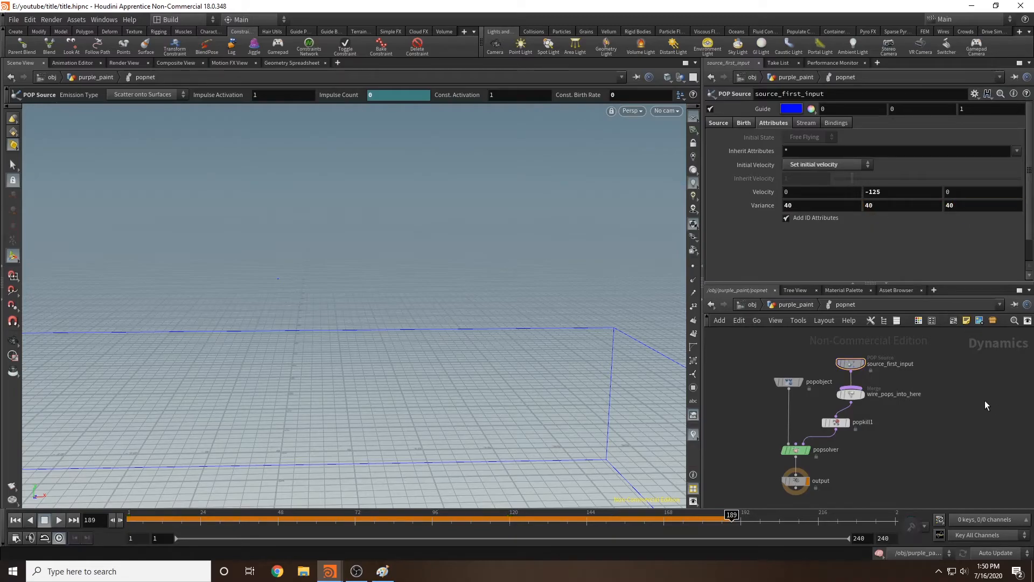
Clear the existing keyframes from the Impulse Count of popnet's source_first_input.
left_click(786, 304)
double_click(765, 439)
left_click(824, 380)
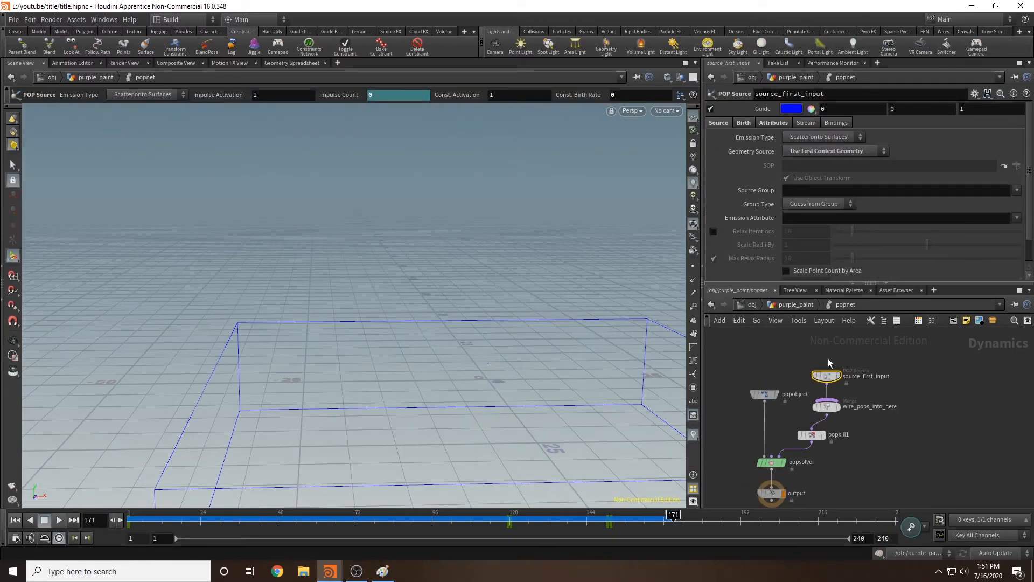
left_click(743, 123)
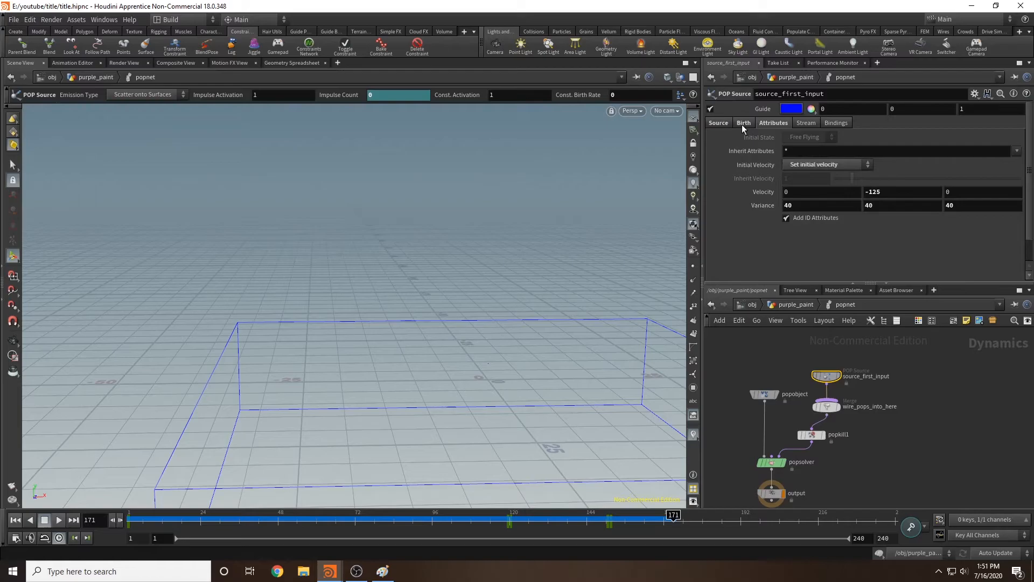
left_click(742, 123)
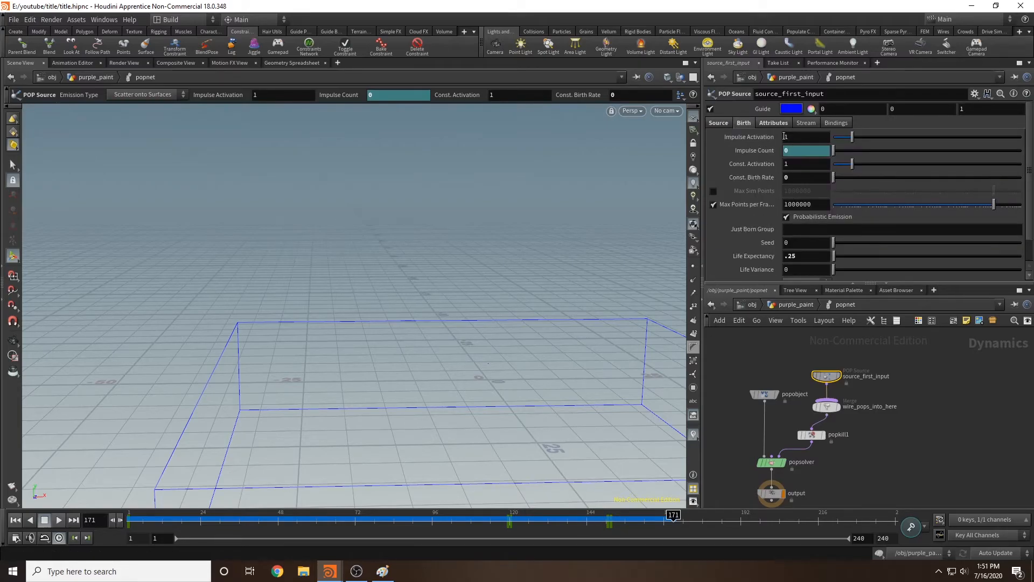
key("Return")
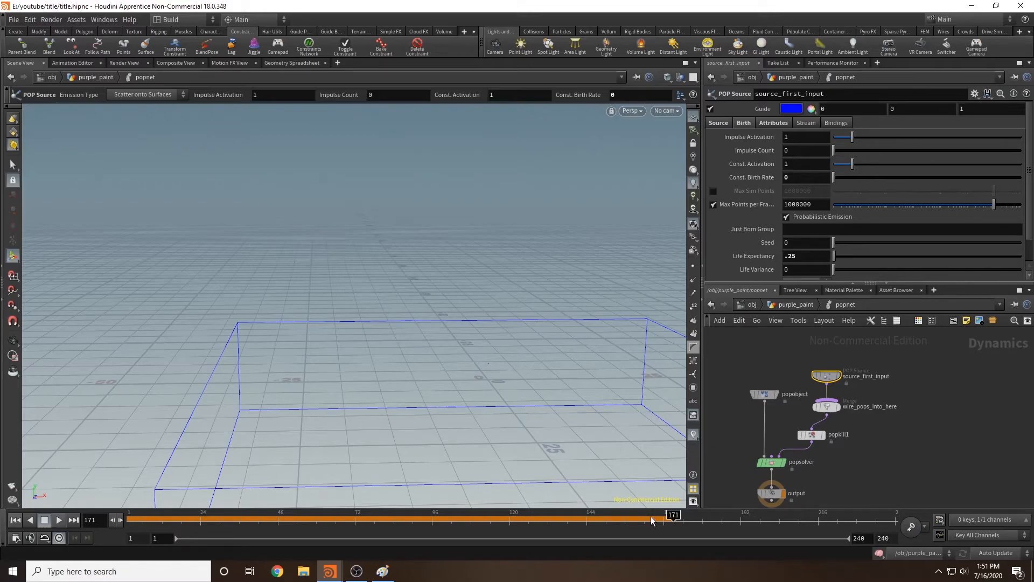
Keyframe the Impulse Count at 0 on frame 155 and at 5000 on frame 156.
left_click(626, 523)
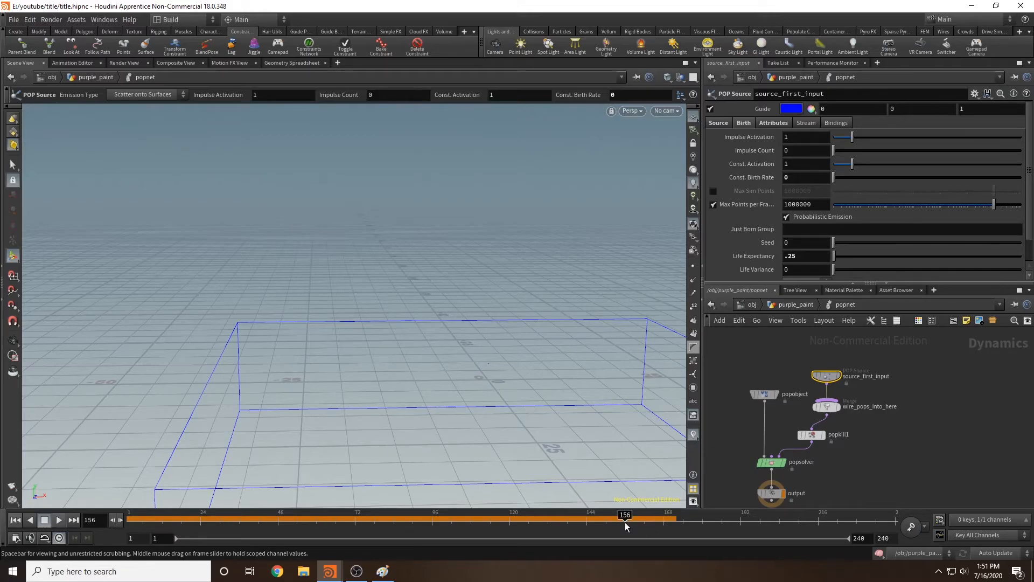
key("Left")
left_click(790, 152, "alt")
key("Right")
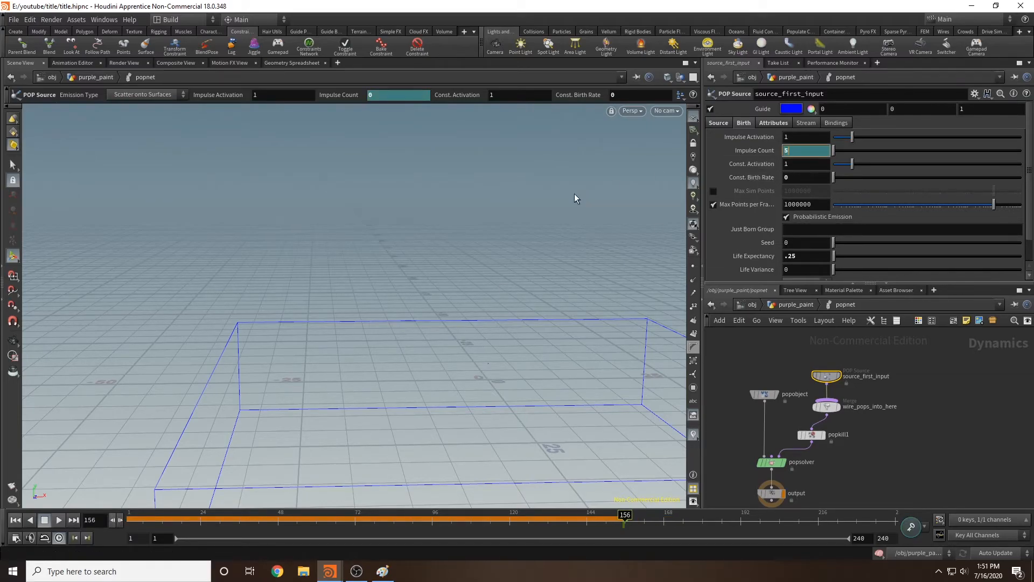
type("5000")
key("Return")
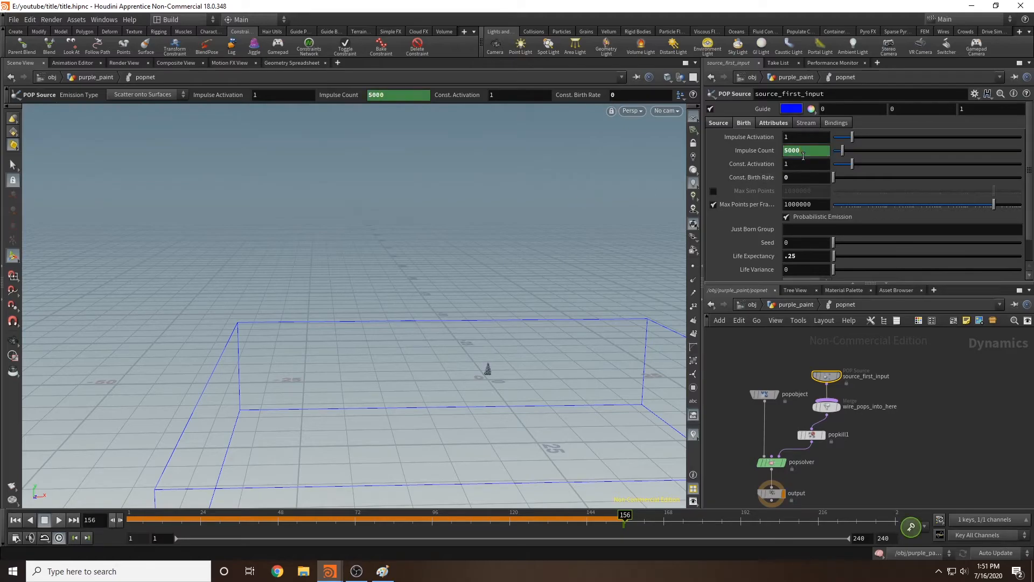
Keyframe the Impulse Count of source_first_input at 5000 on frame 186 and at 0 on frame 187.
left_click(725, 527)
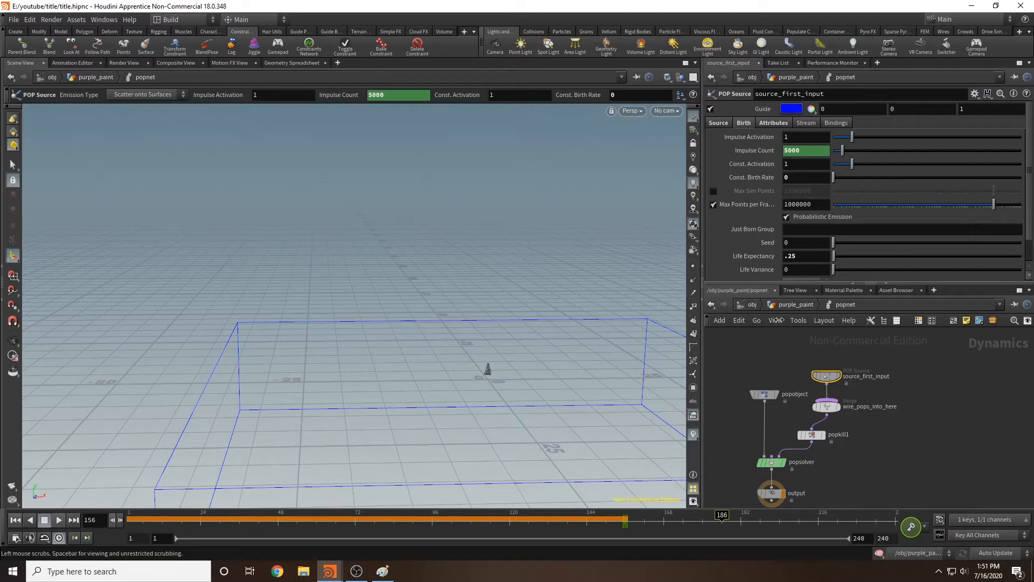
key("Right")
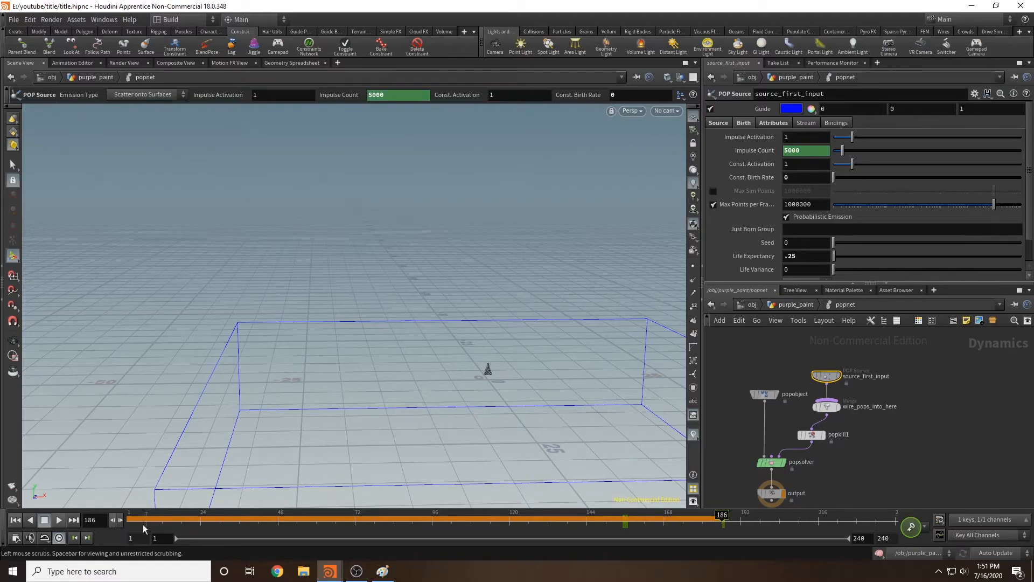
double_click(791, 150)
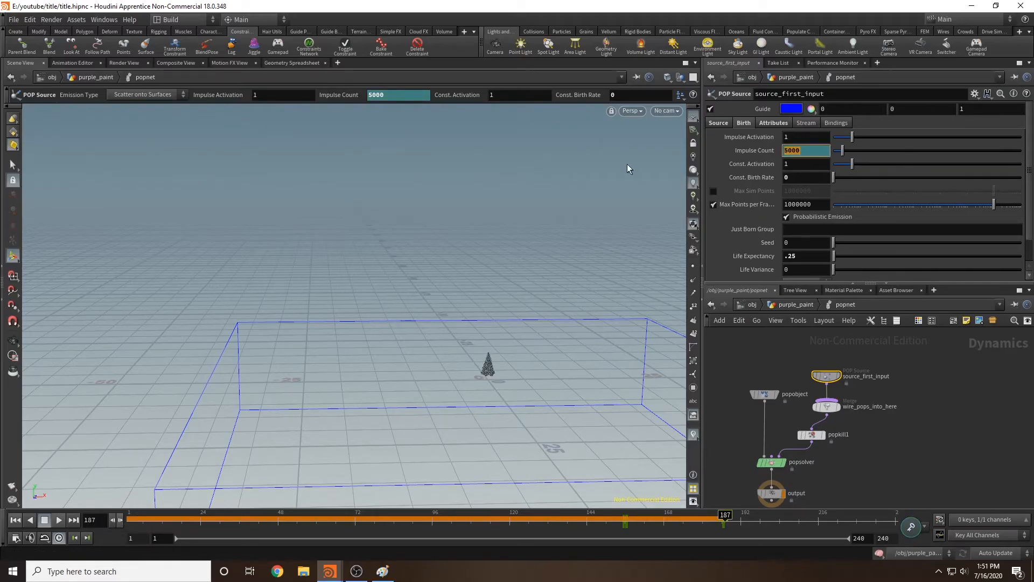
type("0")
key("Return")
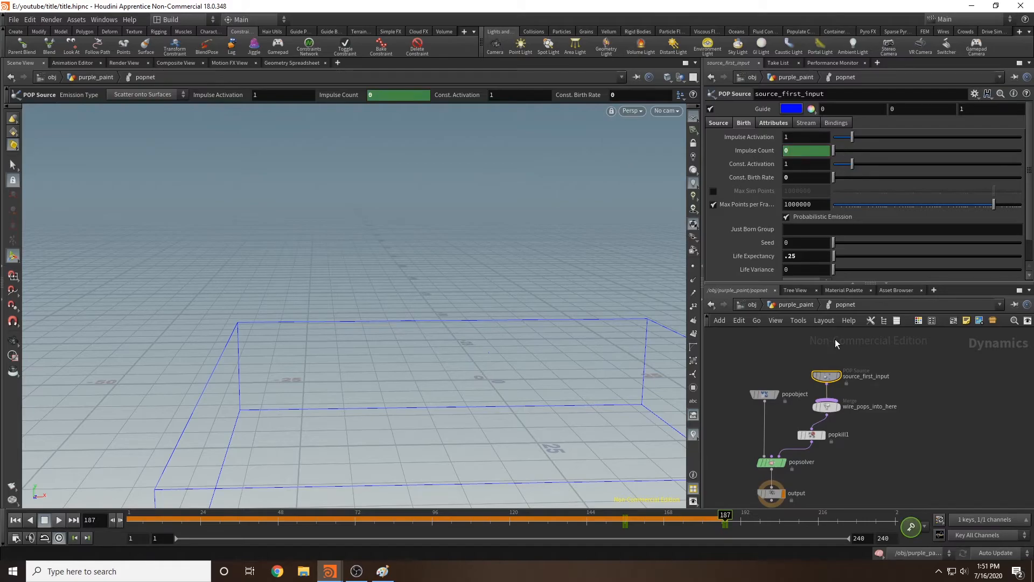
left_click(943, 448)
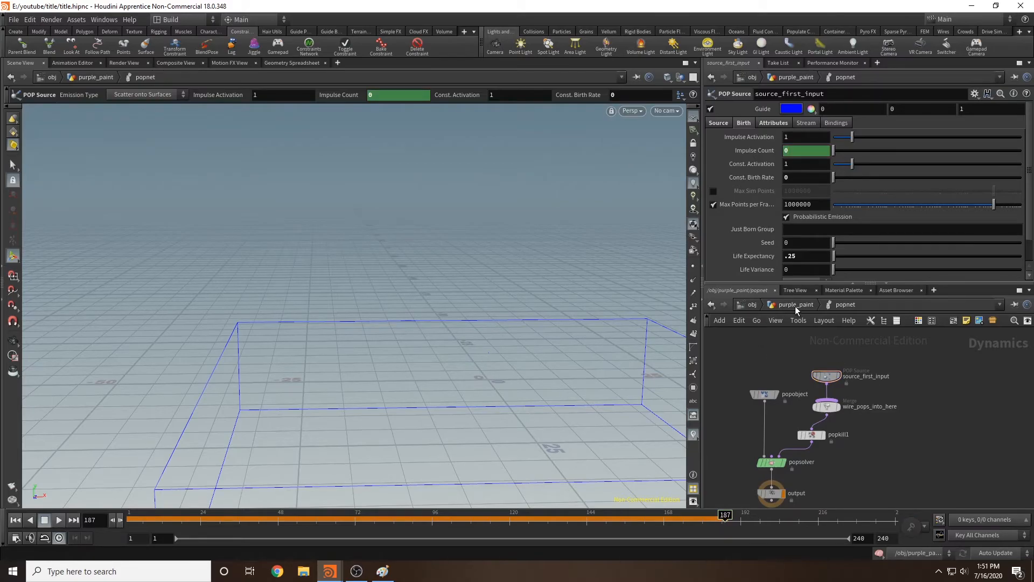
Return to the purple_paint network and scrub from frame 1 to 171 to check popnet's particle emission.
left_click(792, 305)
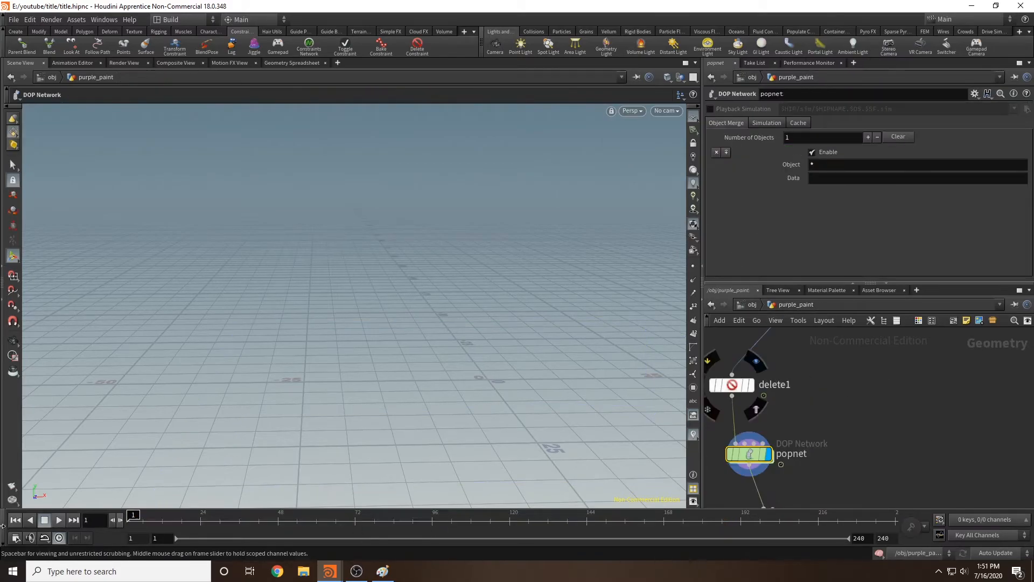
left_click_drag(356, 521, 673, 535)
left_click_drag(535, 402, 530, 382, "alt")
scroll(835, 425, "down", 2)
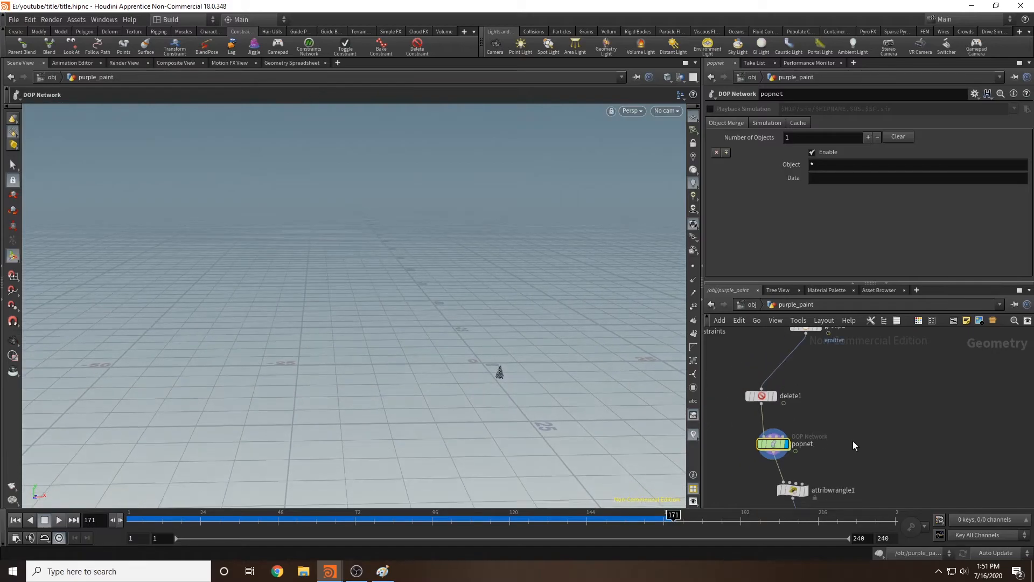
Display color1 and change its colour to a purple sampled from the logo reference image.
middle_click_drag(852, 440, 851, 355)
left_click(802, 451)
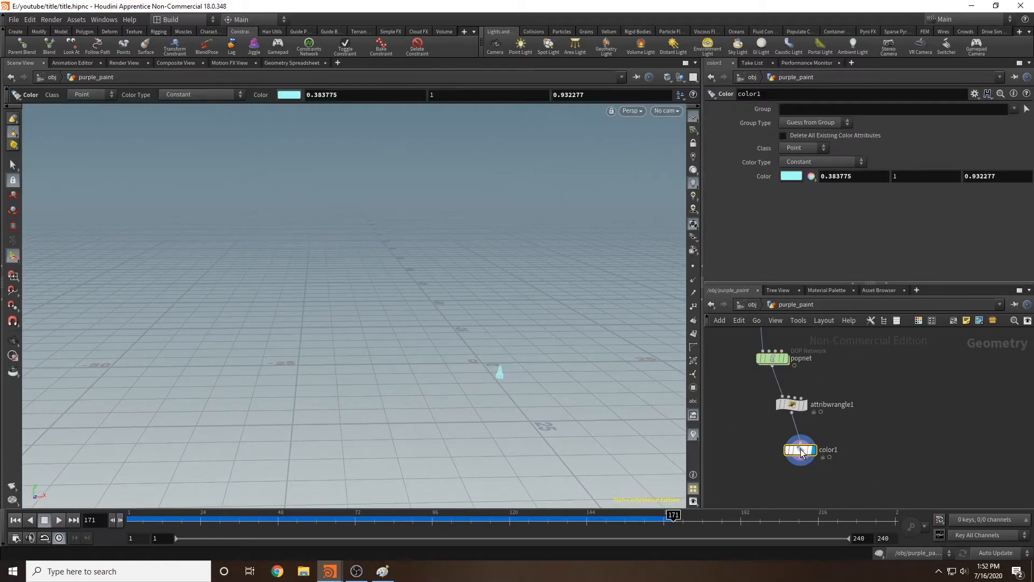
left_click(791, 176)
left_click_drag(724, 229, 810, 127)
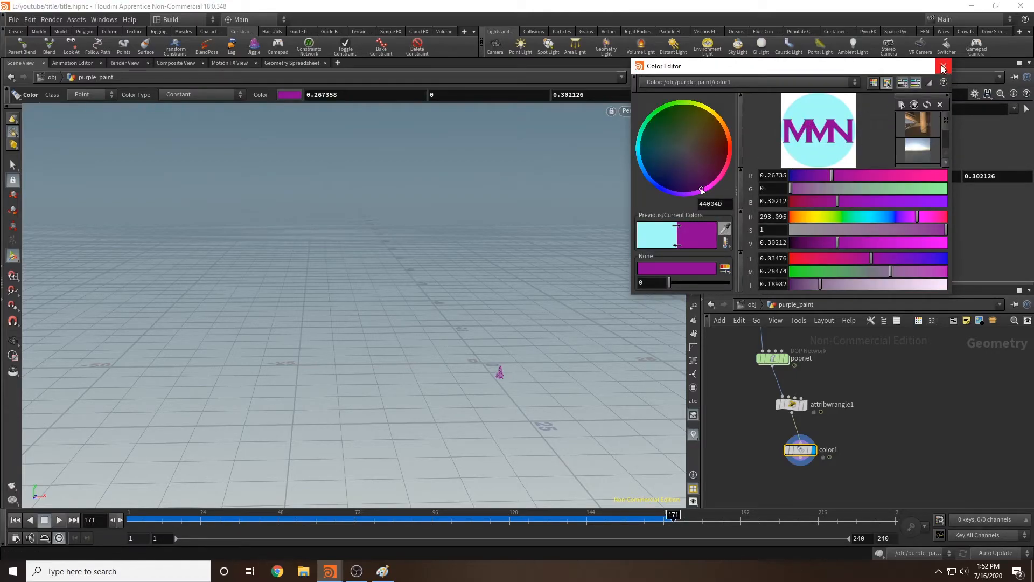
left_click(942, 67)
Add a Merge node combining color1's particles with transform1's nozzle geometry, and display it.
key("Tab")
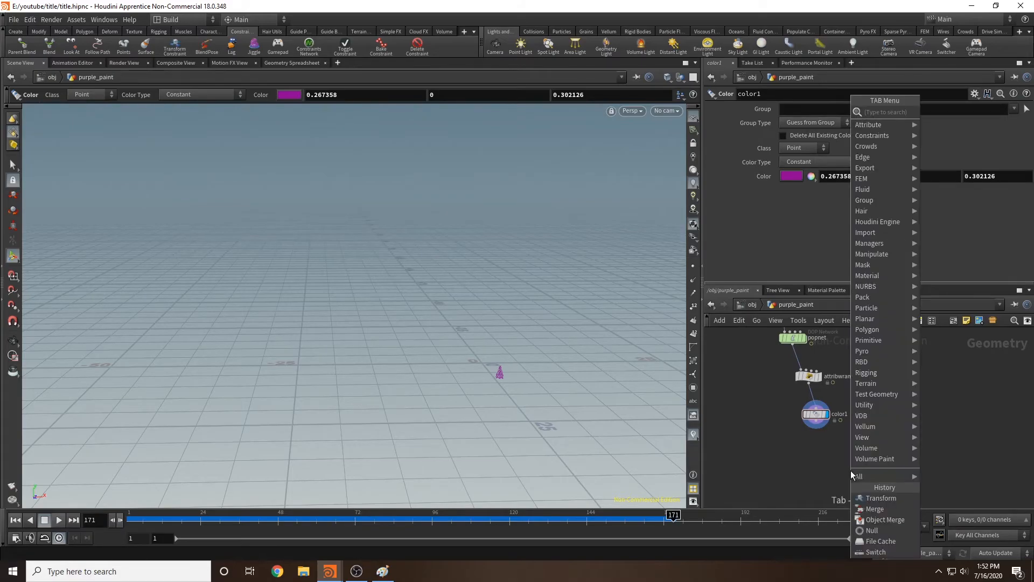
type("merge")
key("Return")
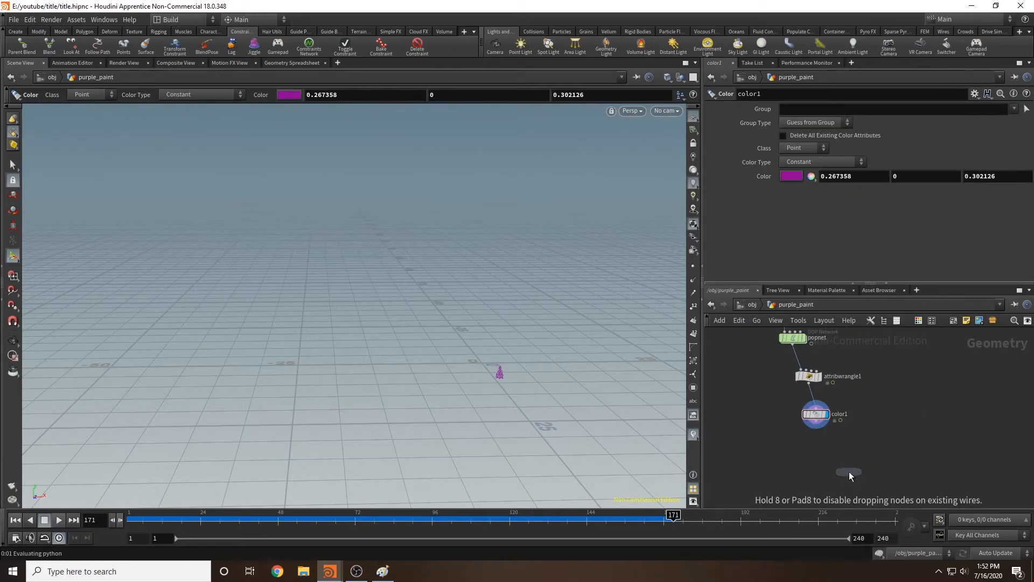
left_click(884, 437)
scroll(793, 438, "down", 2)
left_click_drag(807, 456, 852, 456)
middle_click_drag(864, 421, 840, 487)
scroll(849, 450, "down", 1)
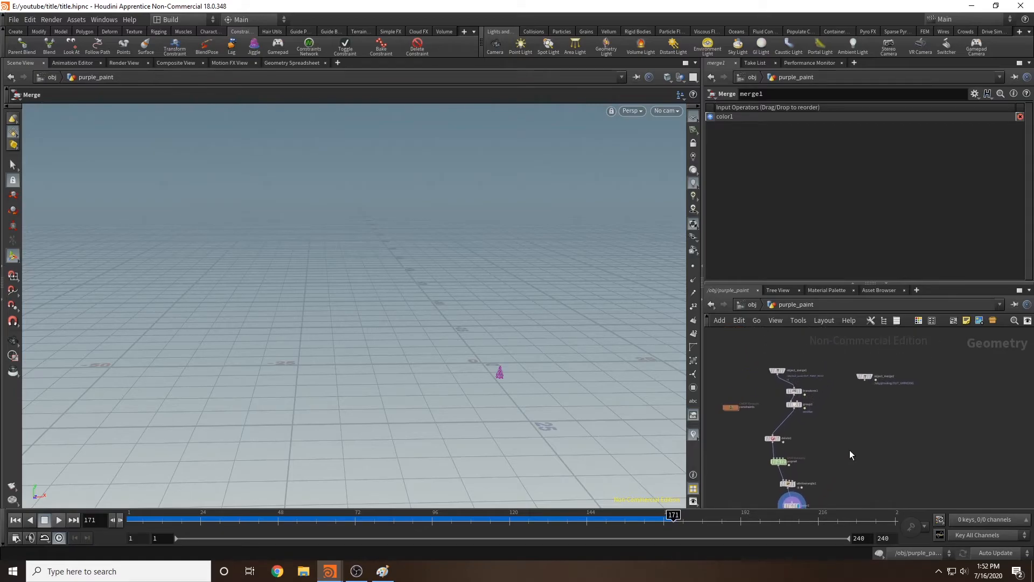
middle_click_drag(848, 450, 855, 400)
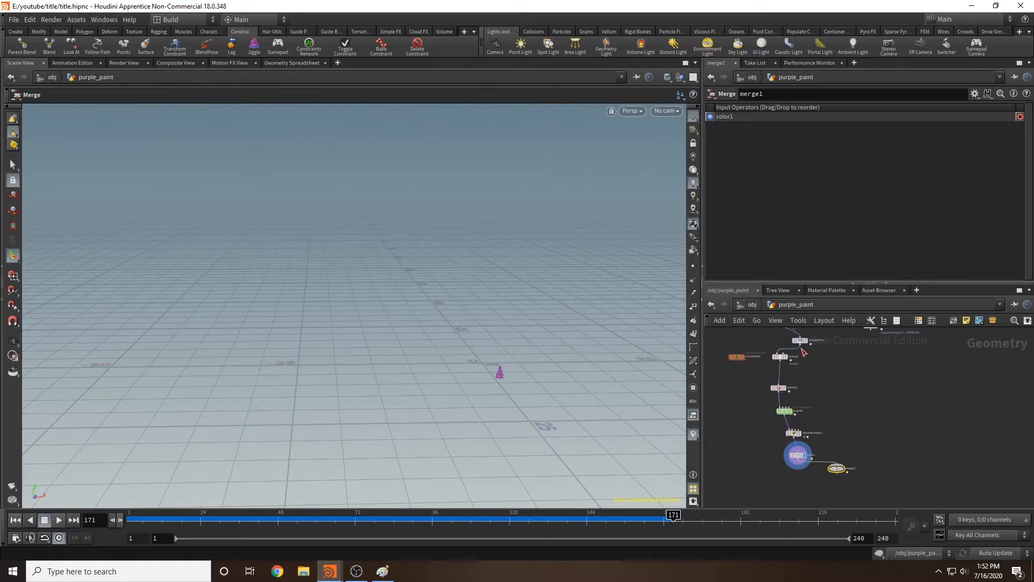
left_click_drag(801, 345, 836, 464)
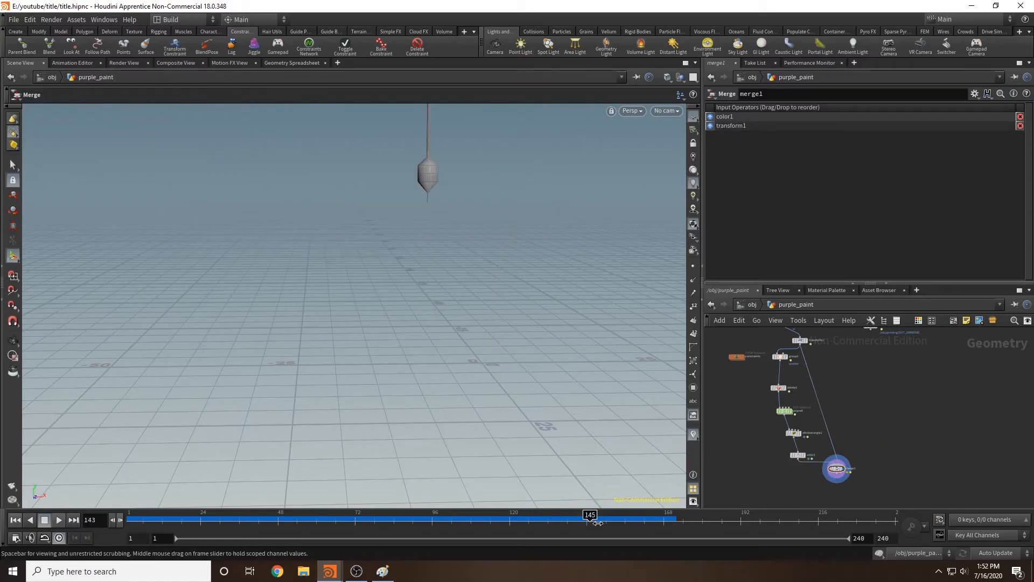
Delete the unconnected object_merge2 node from the purple_paint network.
middle_click_drag(889, 362, 907, 448)
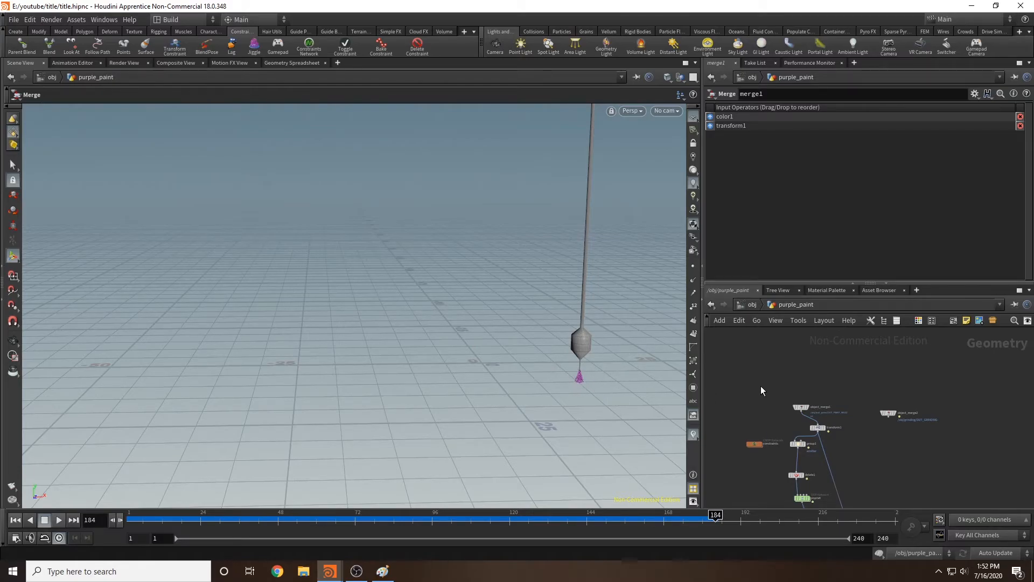
middle_click_drag(758, 384, 767, 339)
mouse_move(895, 361)
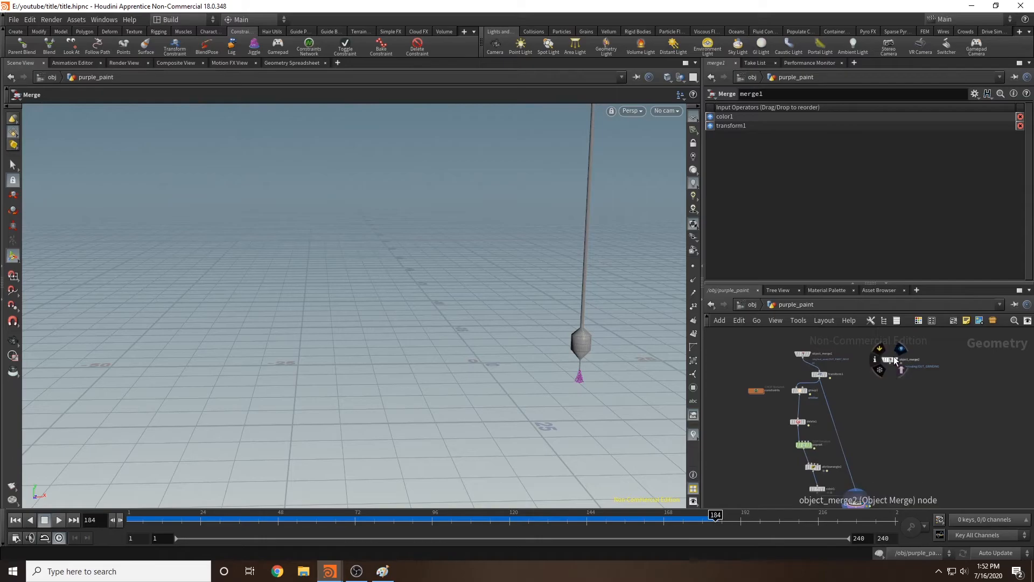
middle_click_drag(901, 452, 901, 438)
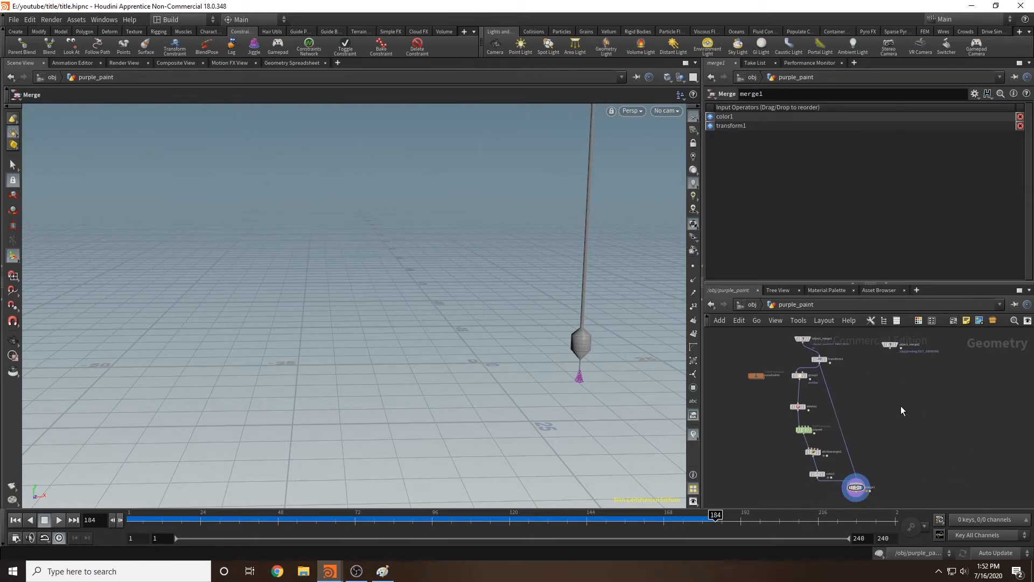
mouse_move(757, 378)
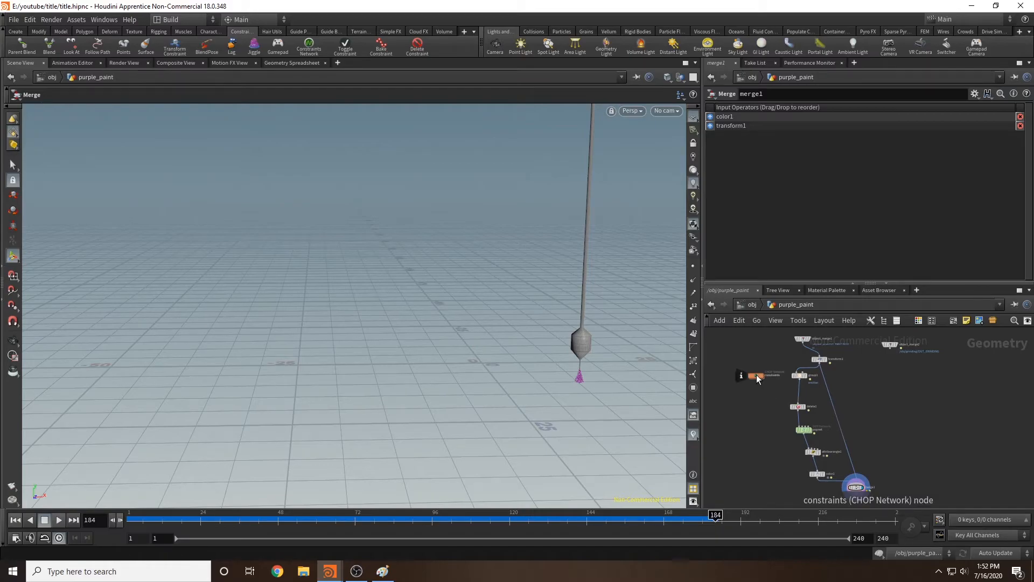
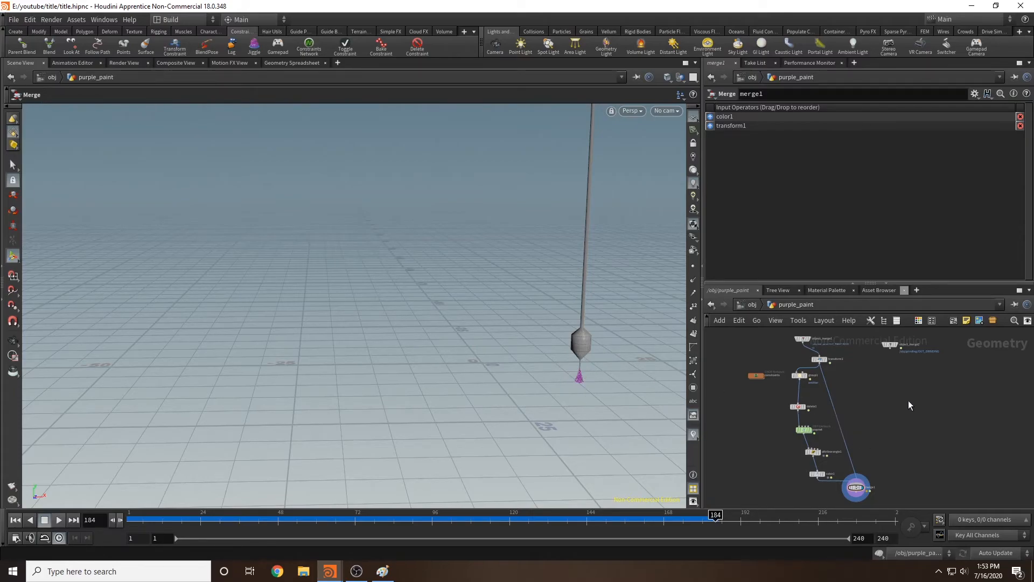
left_click(892, 350)
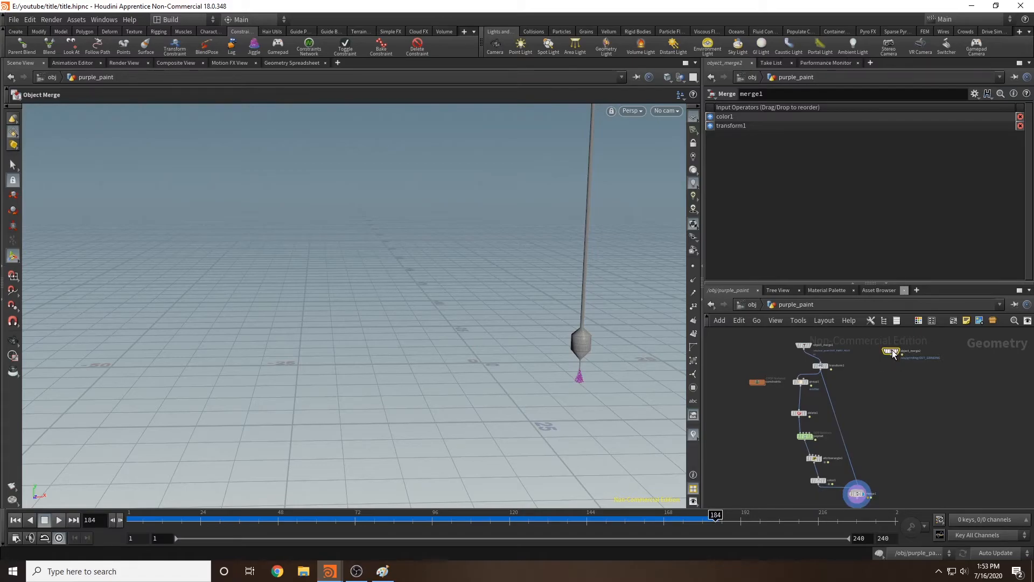
key("Delete")
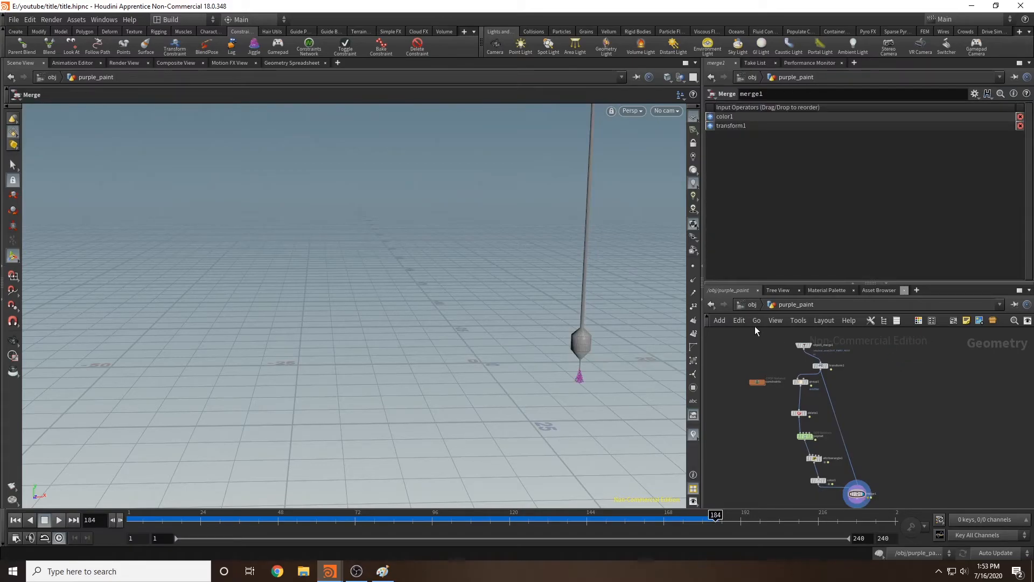
Add a Null fed by merge1, name it OUT_PURPLE_PAINT, and make it the displayed node.
scroll(830, 460, "up", 2)
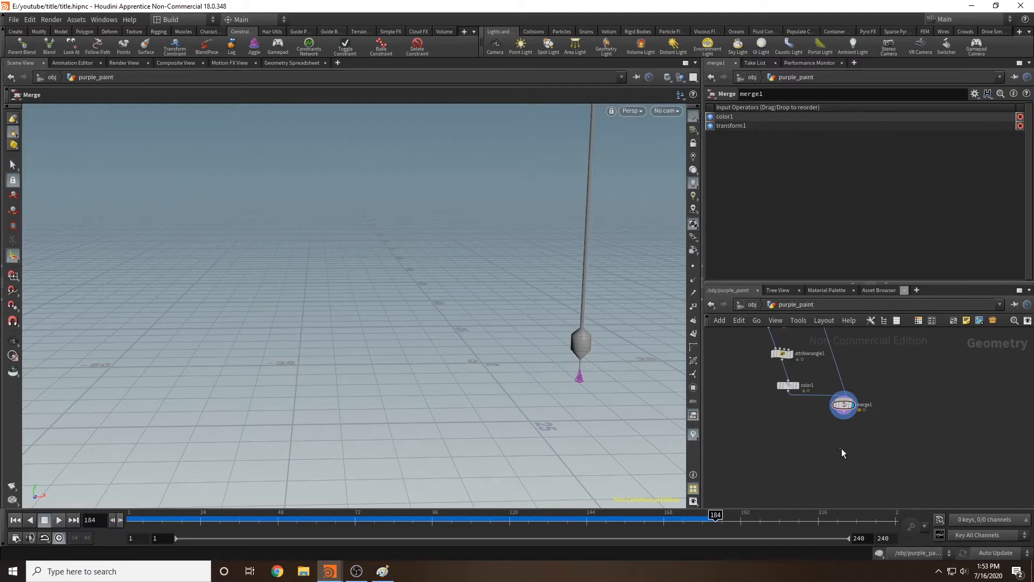
key("Tab")
type("null")
key("Return")
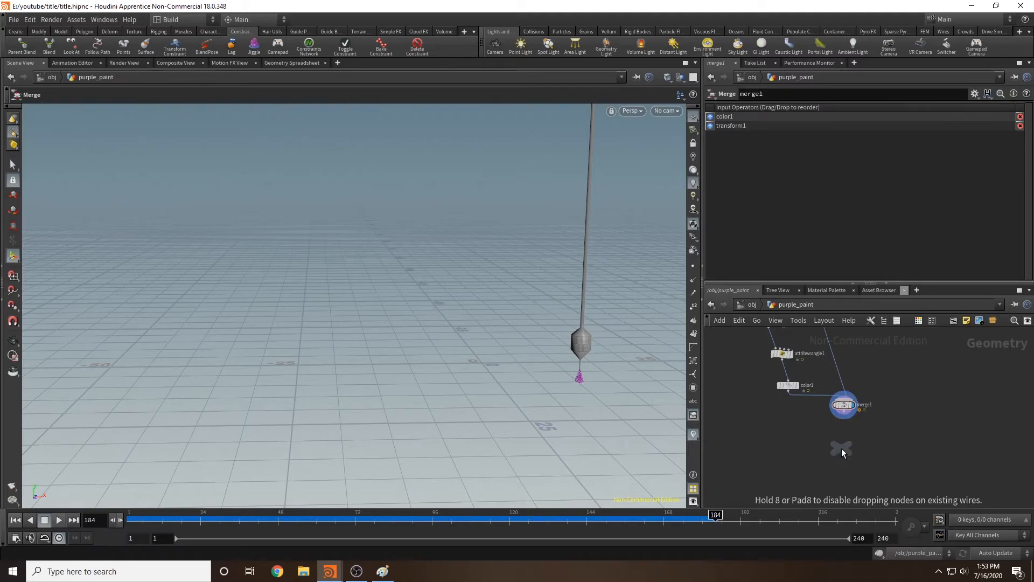
left_click(841, 449)
left_click_drag(855, 418, 841, 443)
double_click(857, 448)
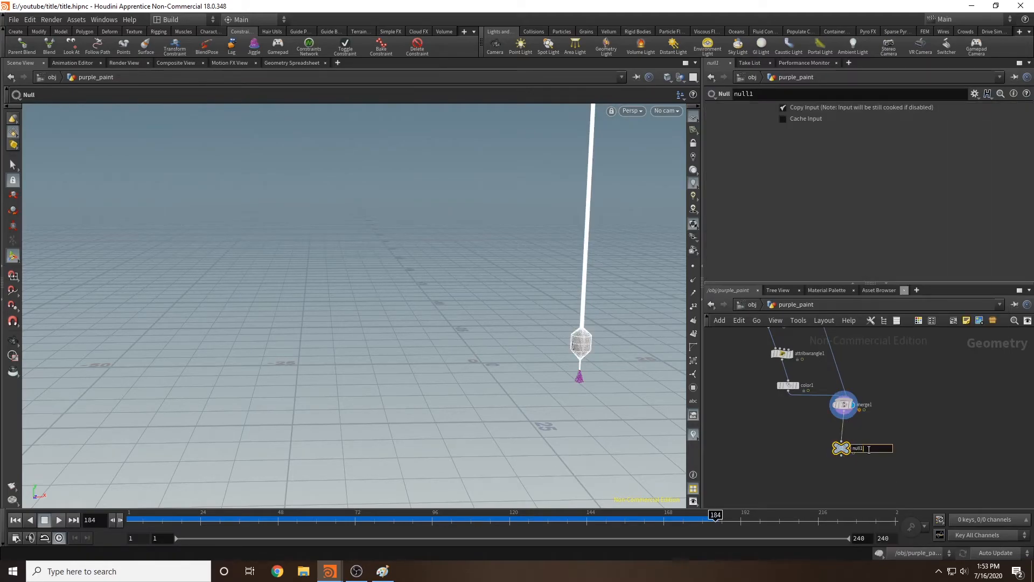
type("OUT_PURPLE_PAINT")
key("Return")
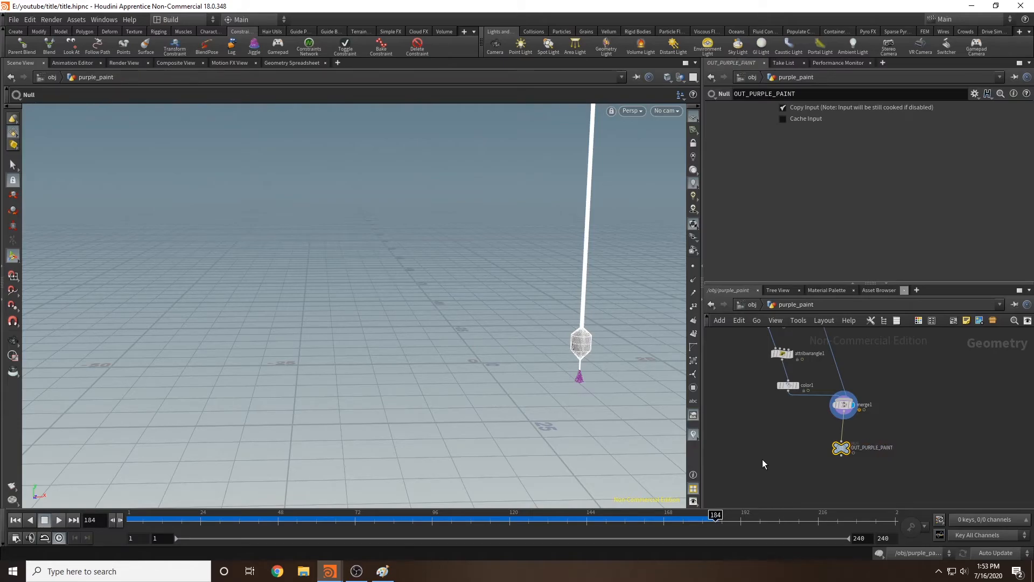
left_click(848, 447)
Go up to the object level and create a Geometry node named paint_combined in the spray paint box.
key("u")
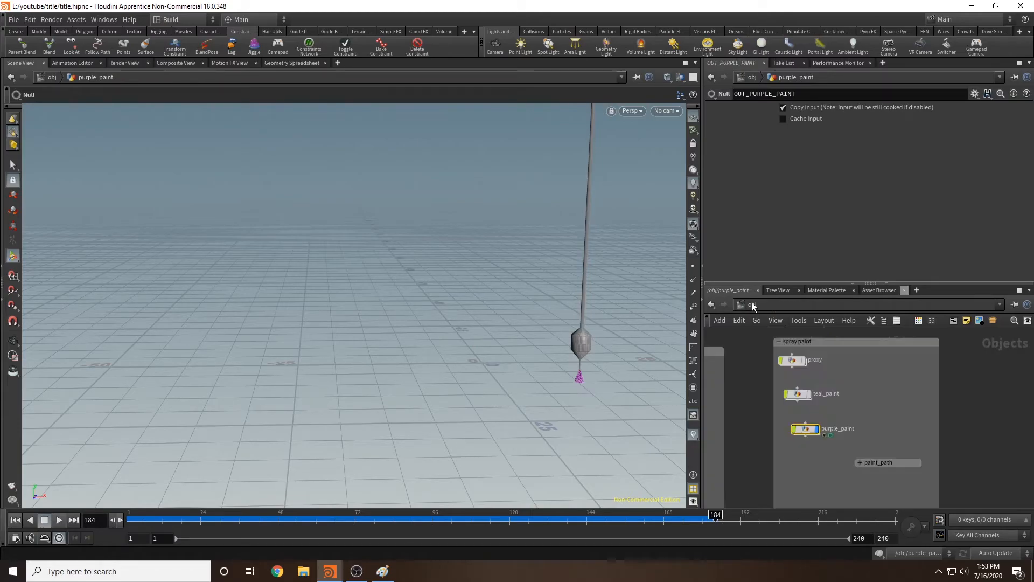
left_click(786, 434)
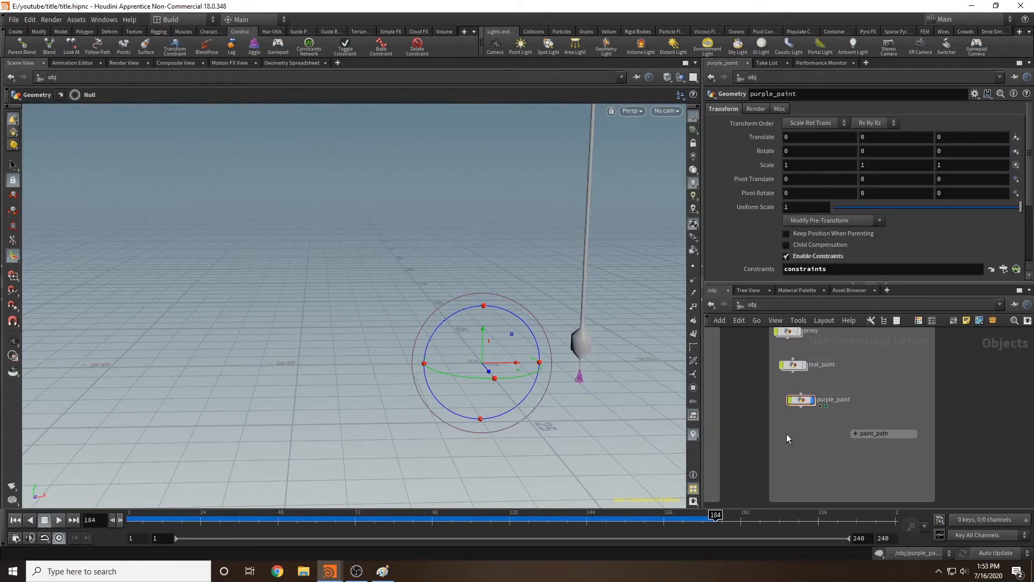
key("Tab")
key("Return")
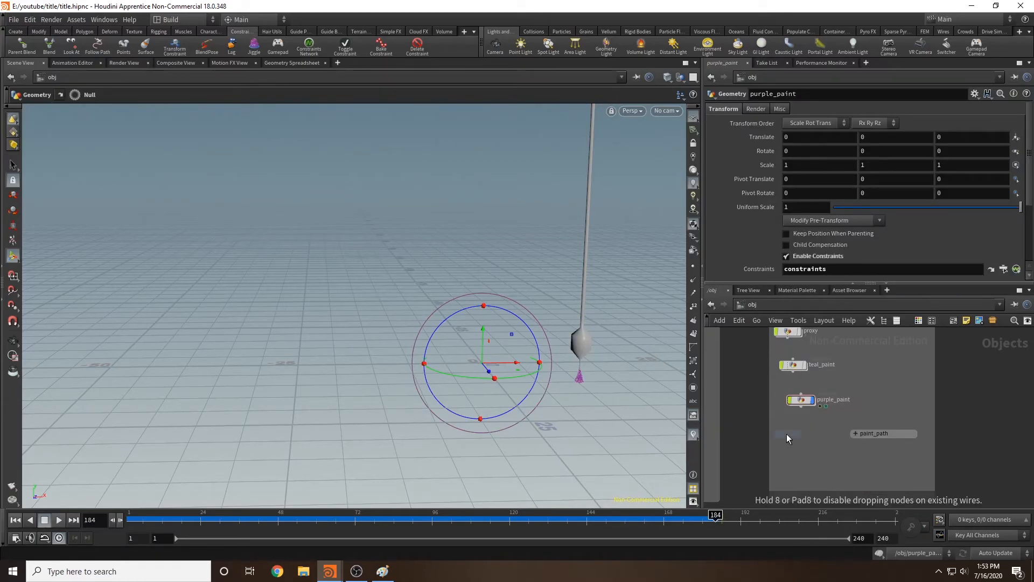
left_click(786, 434)
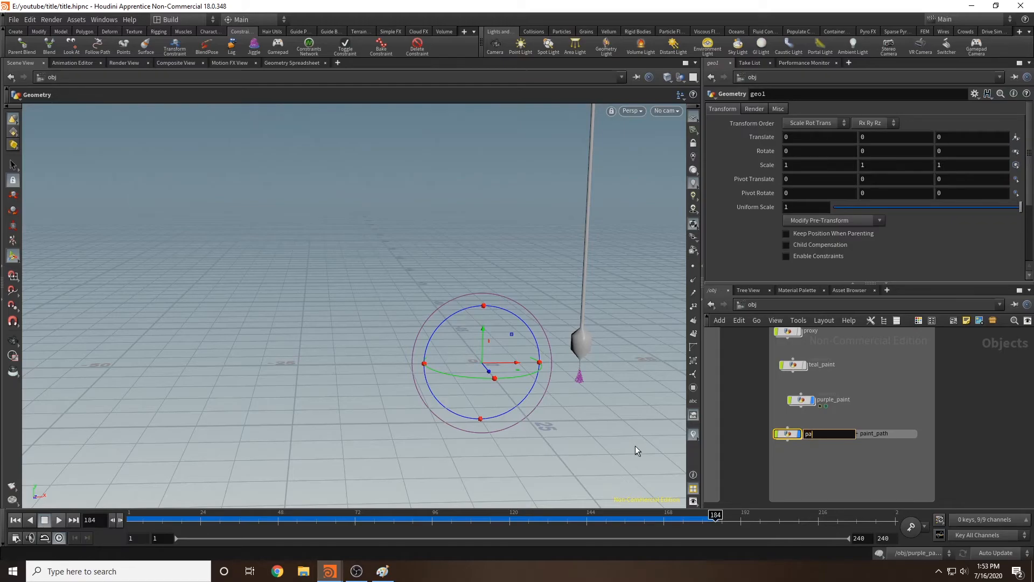
key("Return")
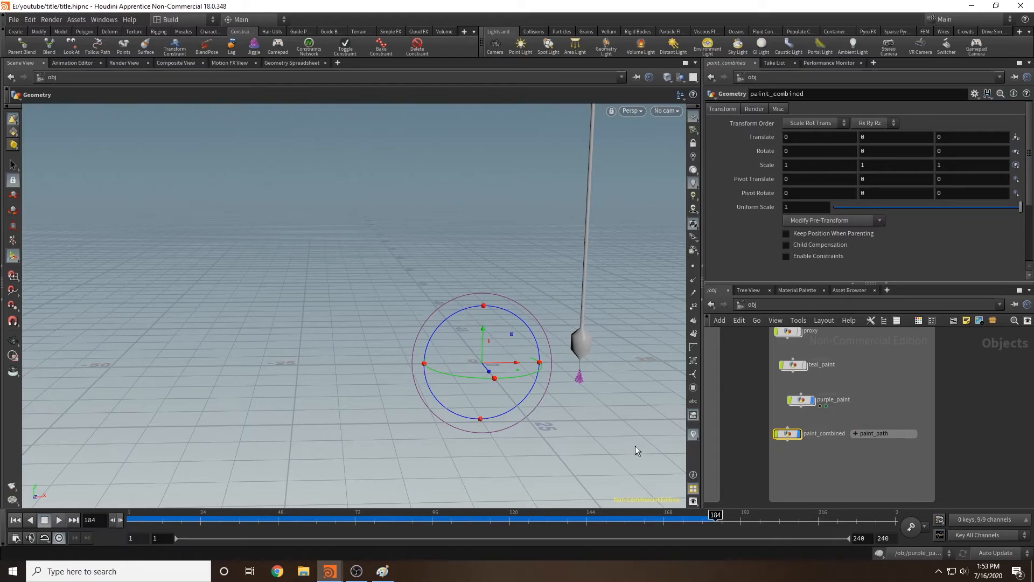
Add an Object Merge node inside paint_combined.
double_click(787, 434)
key("Tab")
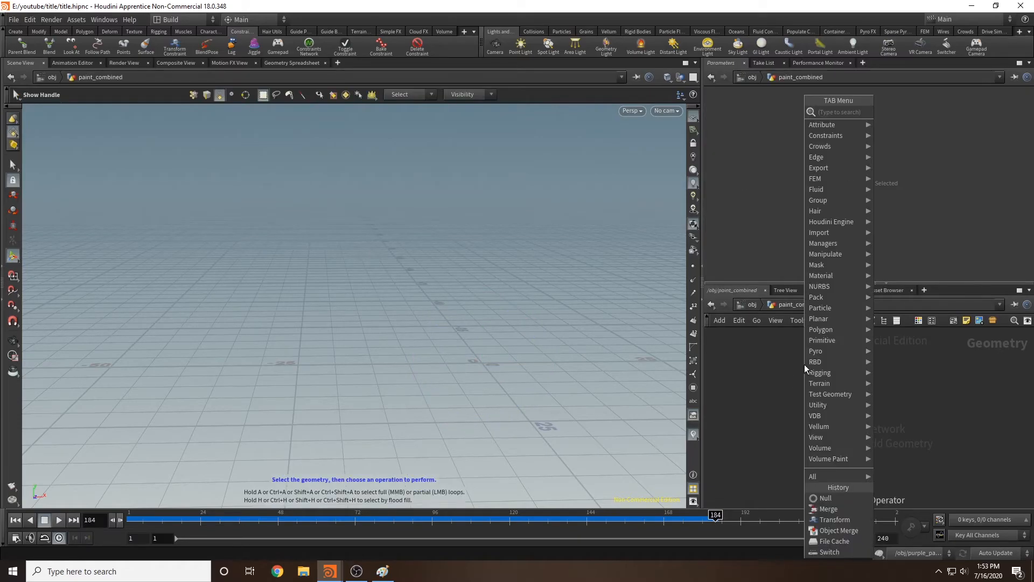
type("OBJECT MERGES")
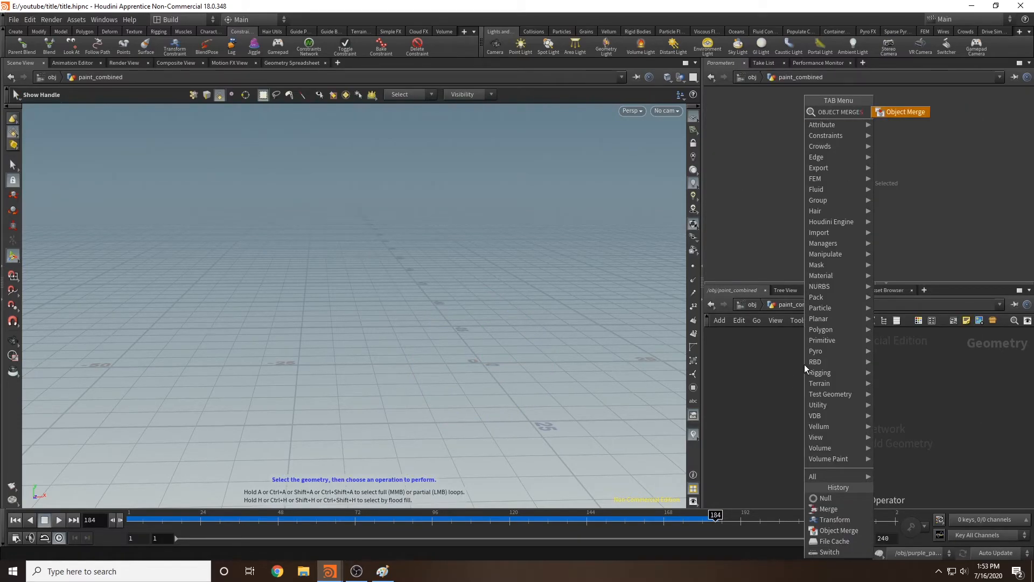
key("Return")
left_click(804, 364)
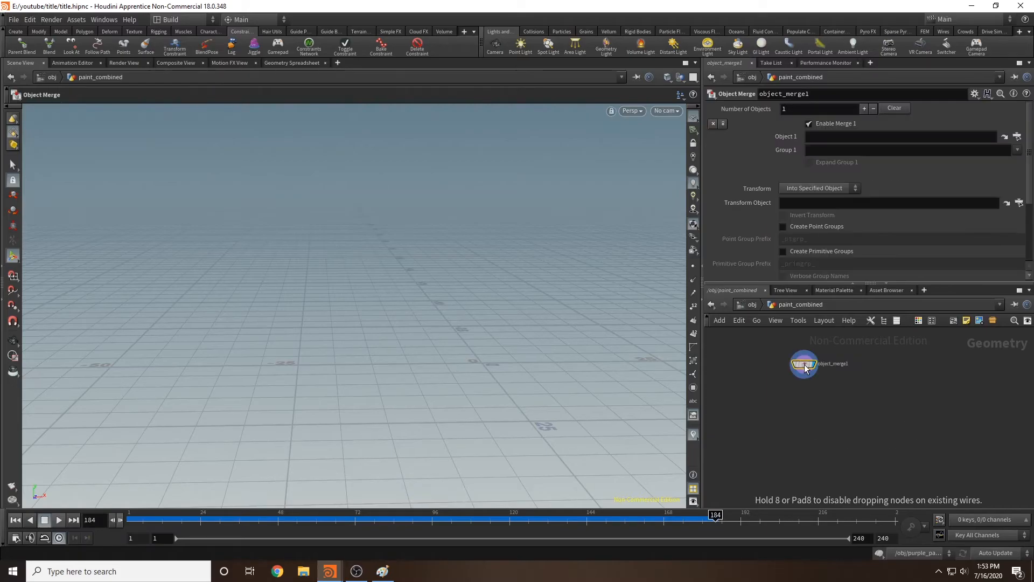
Set object_merge1's Object 1 to the OUT_PURPLE_PAINT node of purple_paint.
left_click(1017, 136)
scroll(926, 152, "down", 15)
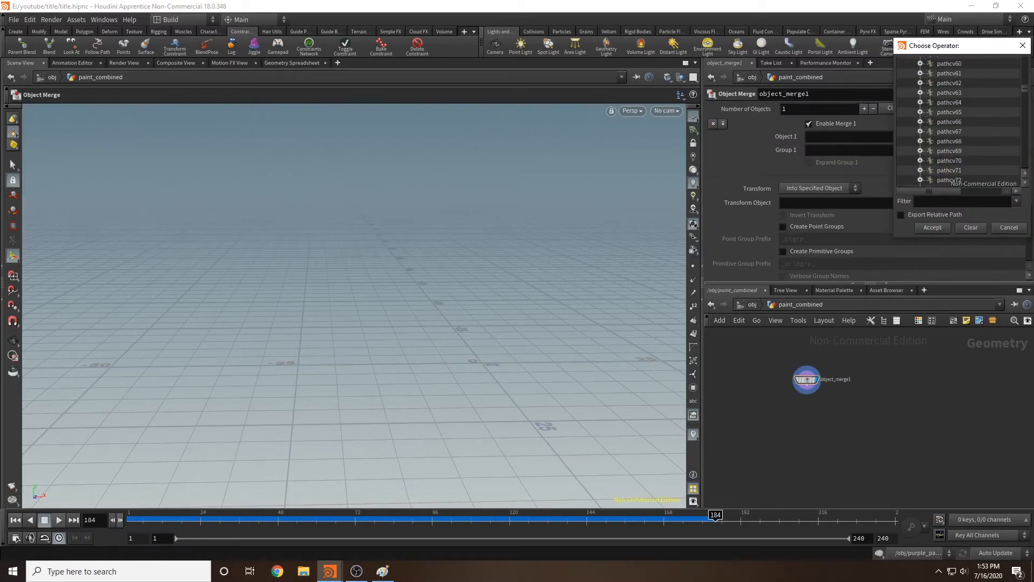
left_click_drag(1027, 94, 1025, 164)
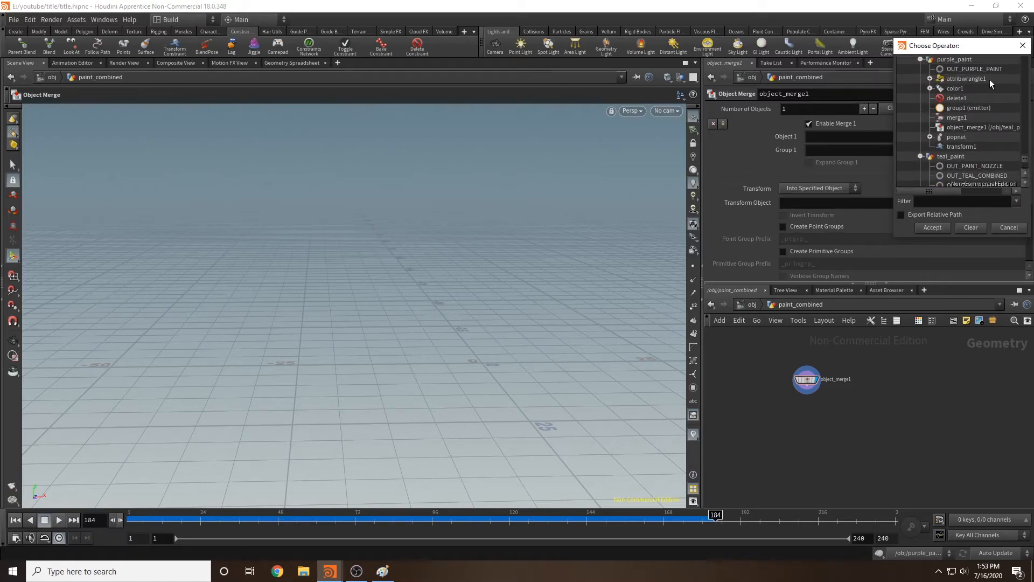
left_click(978, 70)
left_click(933, 227)
Duplicate the Object Merge node and point the copy's Object 1 to /obj/teal_paint/OUT_TEAL_COMBINED.
key("ctrl+c")
key("ctrl+v")
triple_click(944, 134)
key("BackSpace")
left_click(1017, 135)
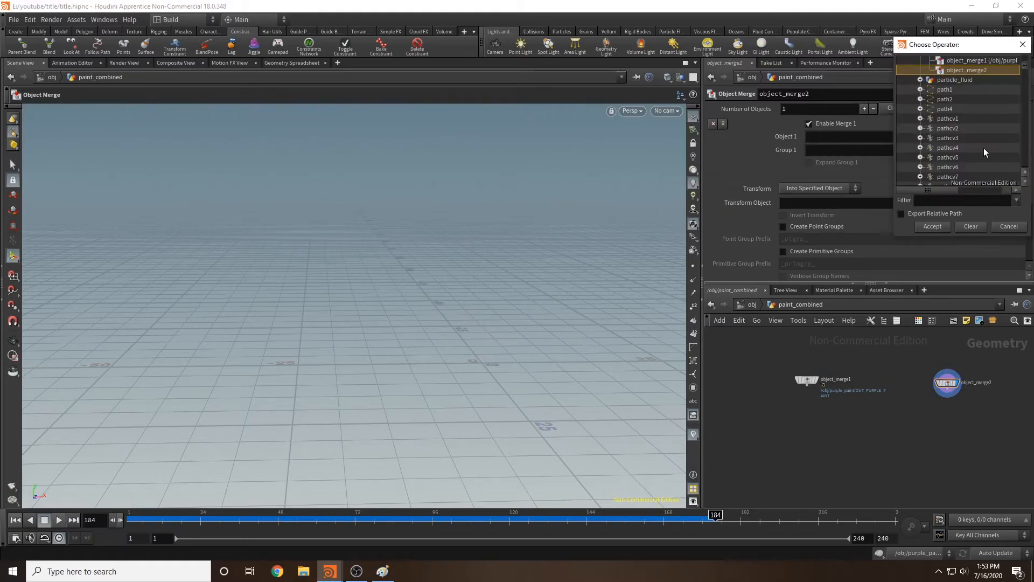
left_click_drag(1024, 70, 1030, 163)
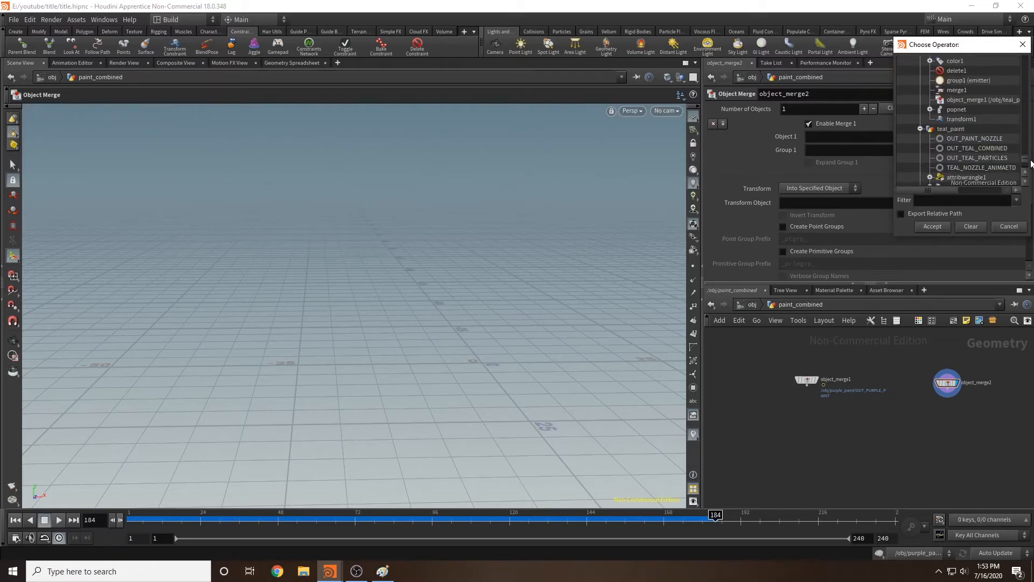
left_click(983, 147)
left_click(934, 226)
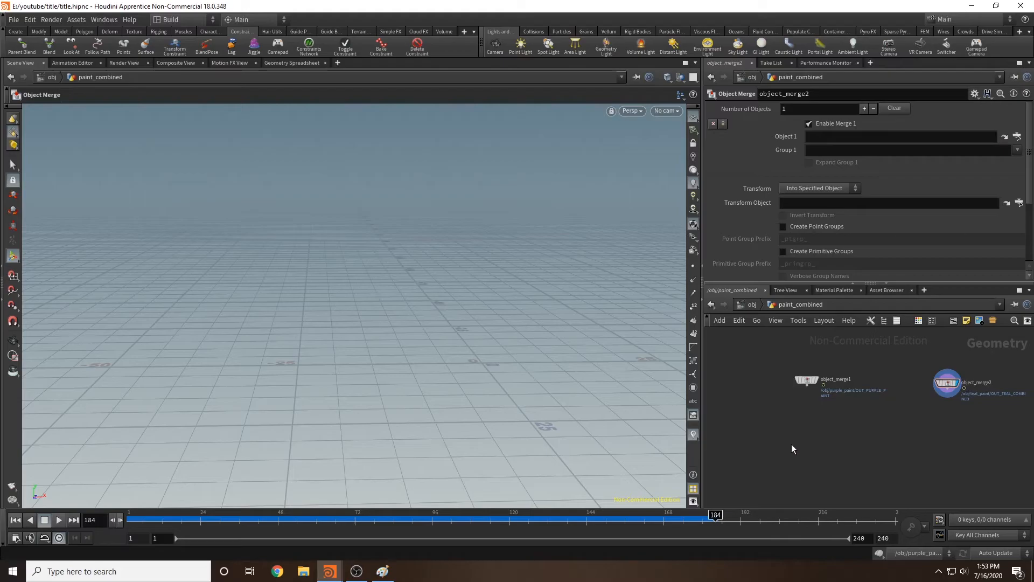
key("Escape")
mouse_move(480, 337)
left_mouse_down()
mouse_move(550, 342)
mouse_move(474, 394)
mouse_move(484, 392)
mouse_move(290, 335)
left_mouse_up()
key("Return")
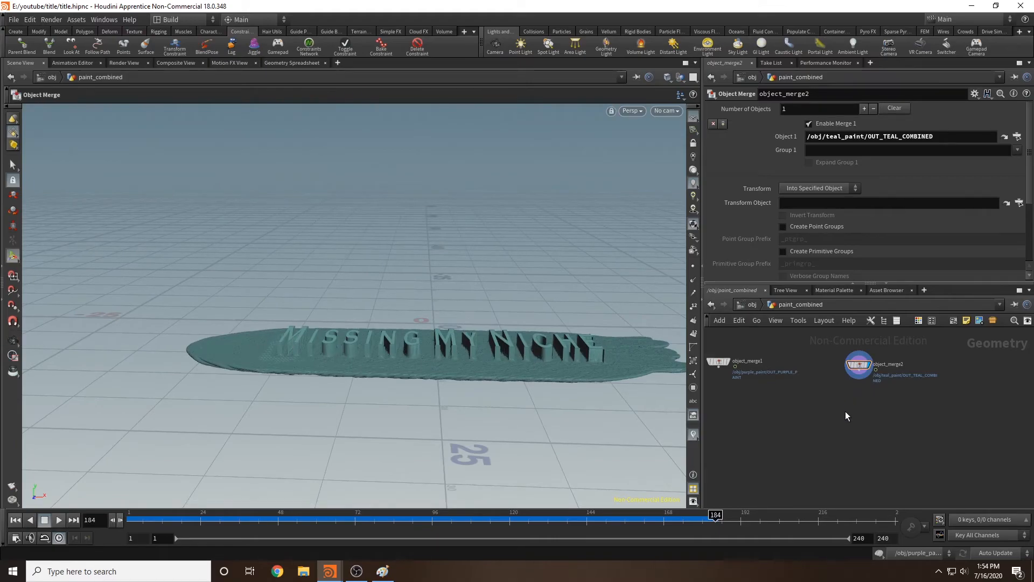
Select only the title letters' primitives in the teal geometry and create a Group node from them below object_merge2.
key("Tab")
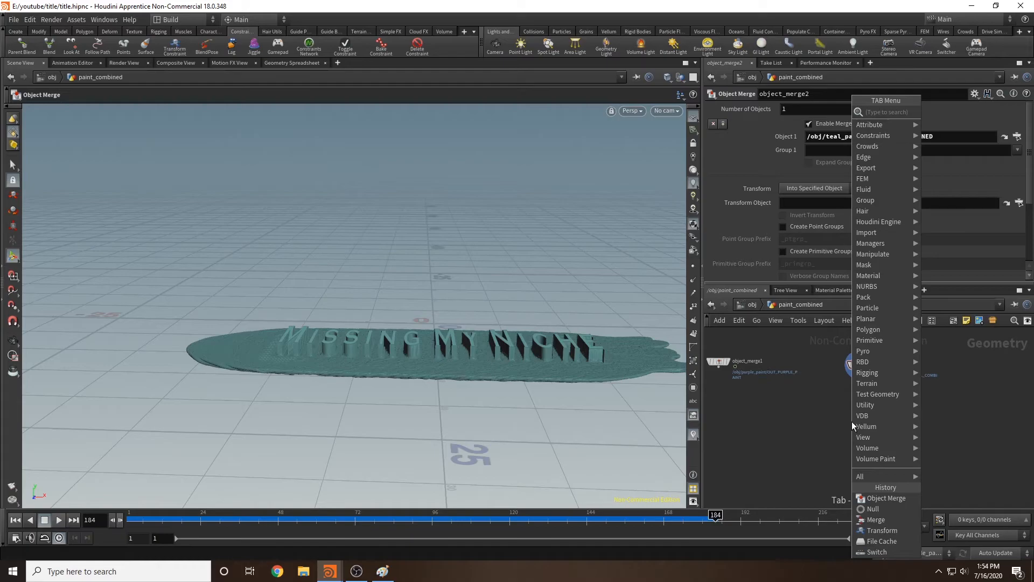
left_click_drag(662, 301, 20, 172)
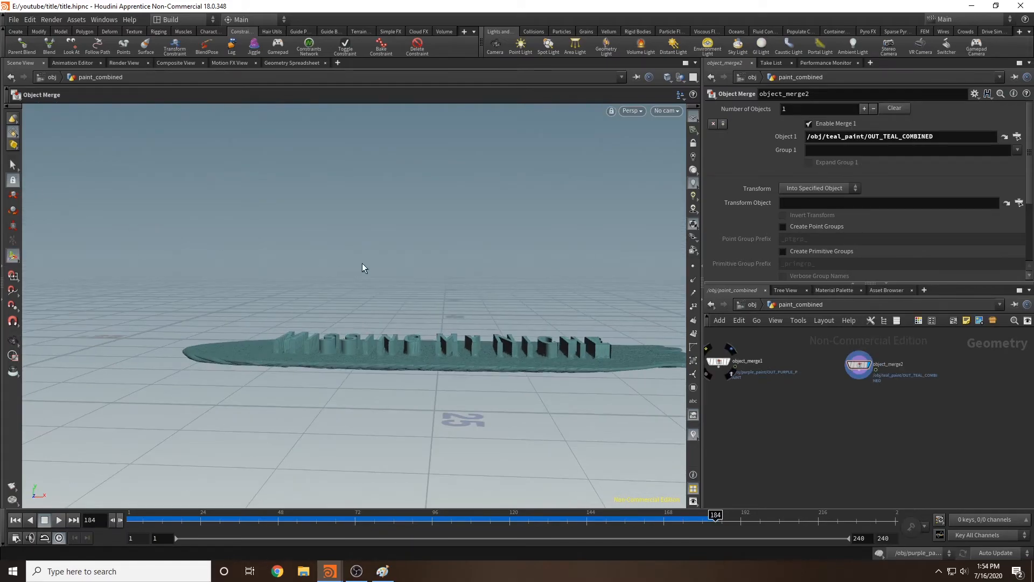
key("Escape")
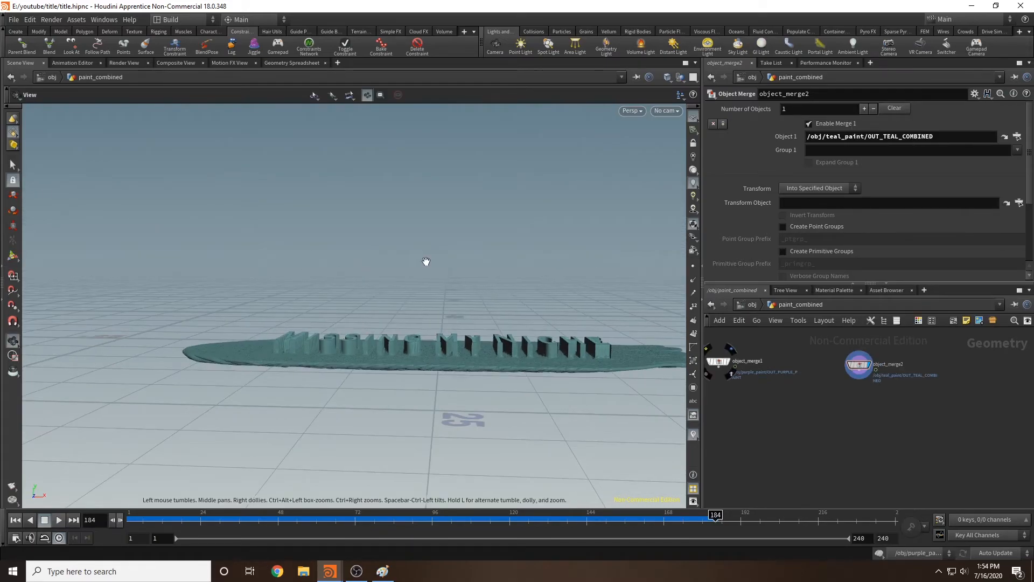
key("space+b")
key("space+b")
scroll(363, 300, "down", 2)
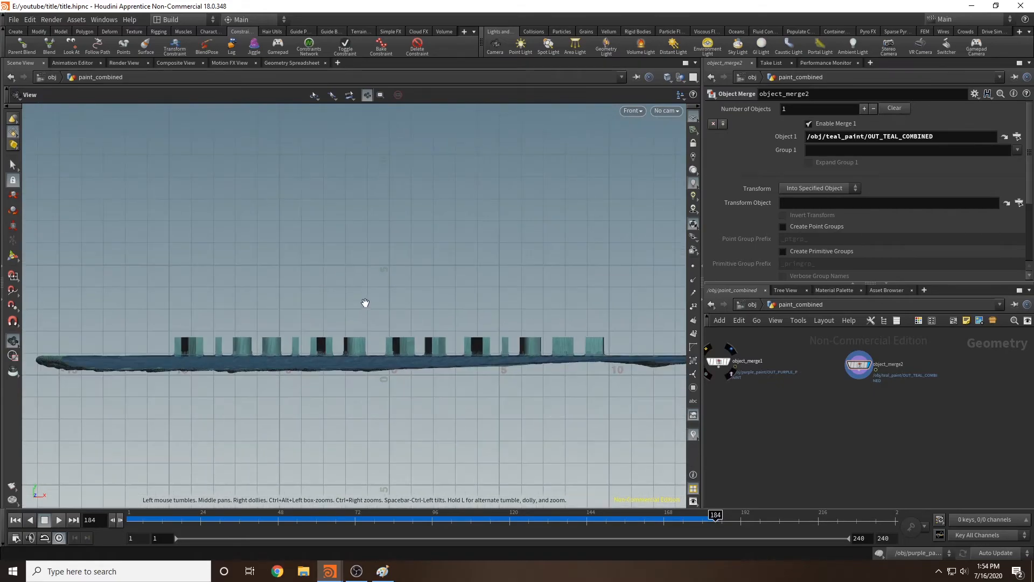
scroll(365, 303, "down", 3)
key("s")
key("Tab")
type("group")
key("Return")
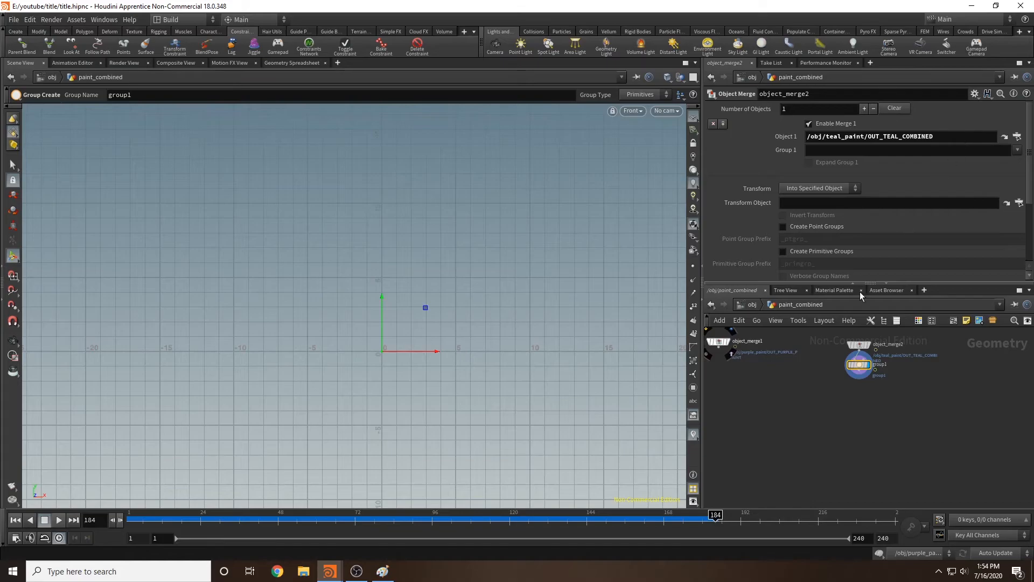
Set the new primitive group's name to font.
double_click(826, 109)
type("font")
key("Return")
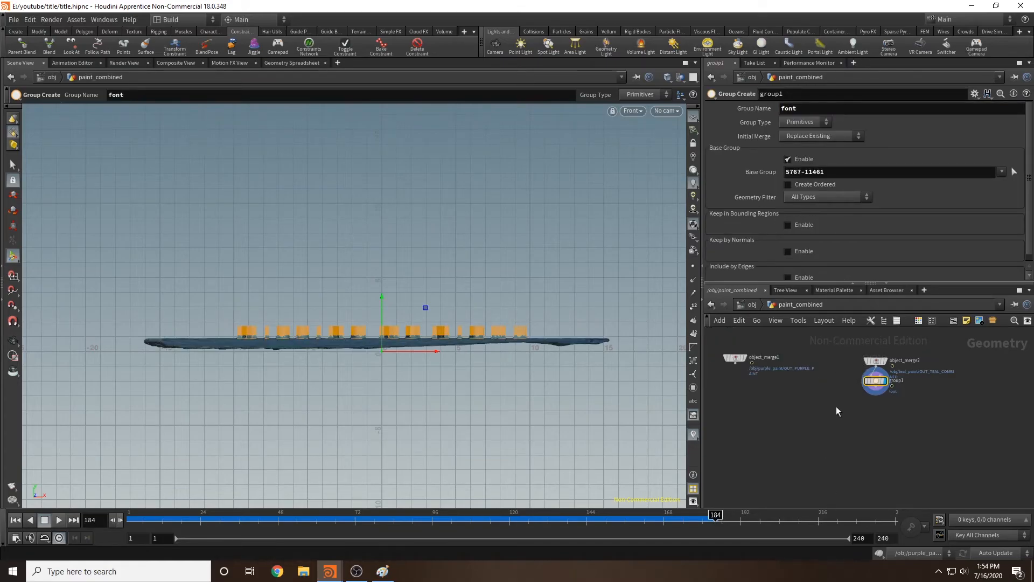
Add two Delete nodes fed by group1, duplicating the first to make the second.
key("Tab")
type("blast")
key("Return")
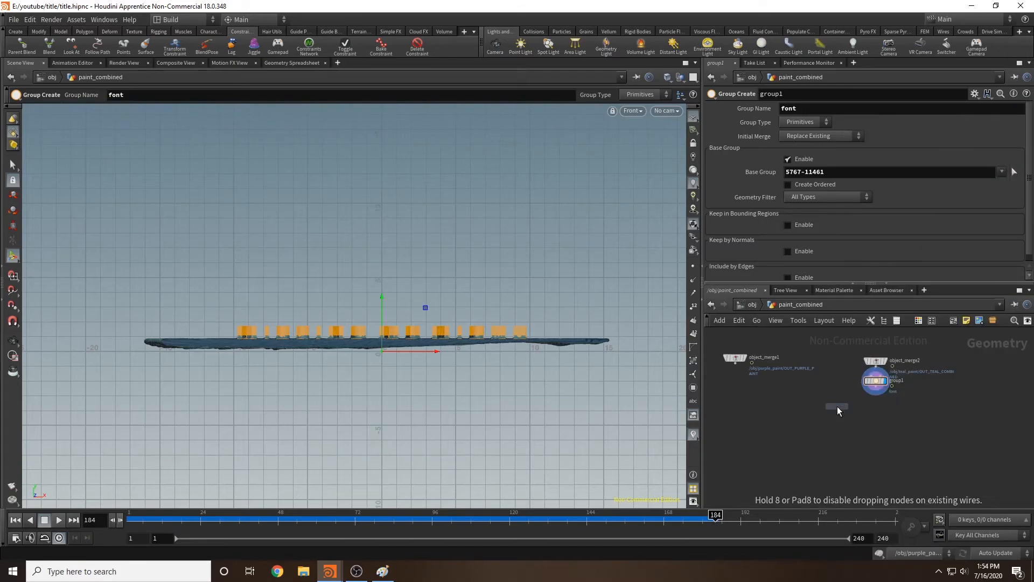
left_click(836, 406)
left_click(840, 405)
key("ctrl+c")
key("ctrl+v")
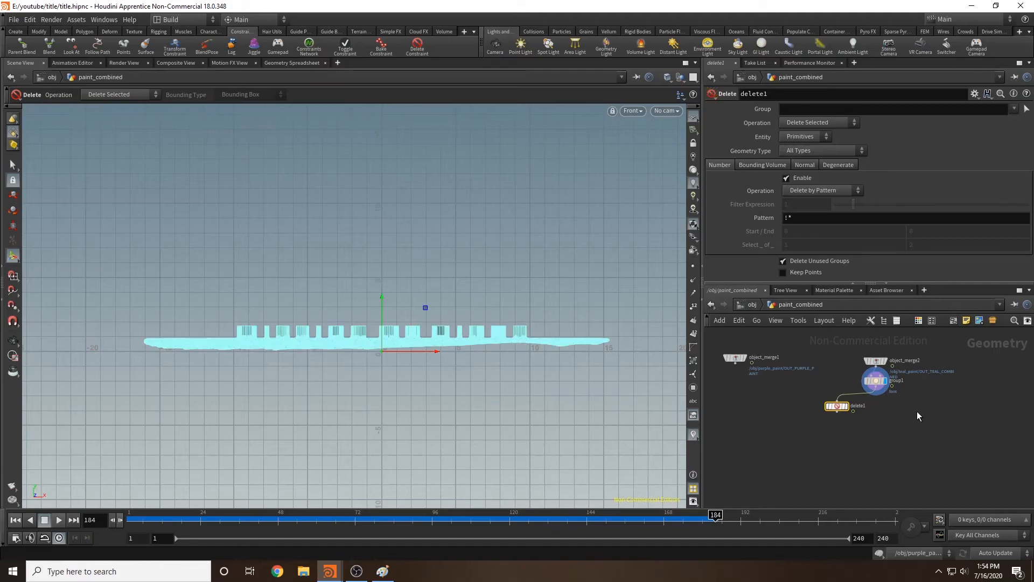
Set both Delete nodes' group to font and switch delete2's operation to Delete Non-Selected.
left_click(838, 407)
left_click(1011, 110)
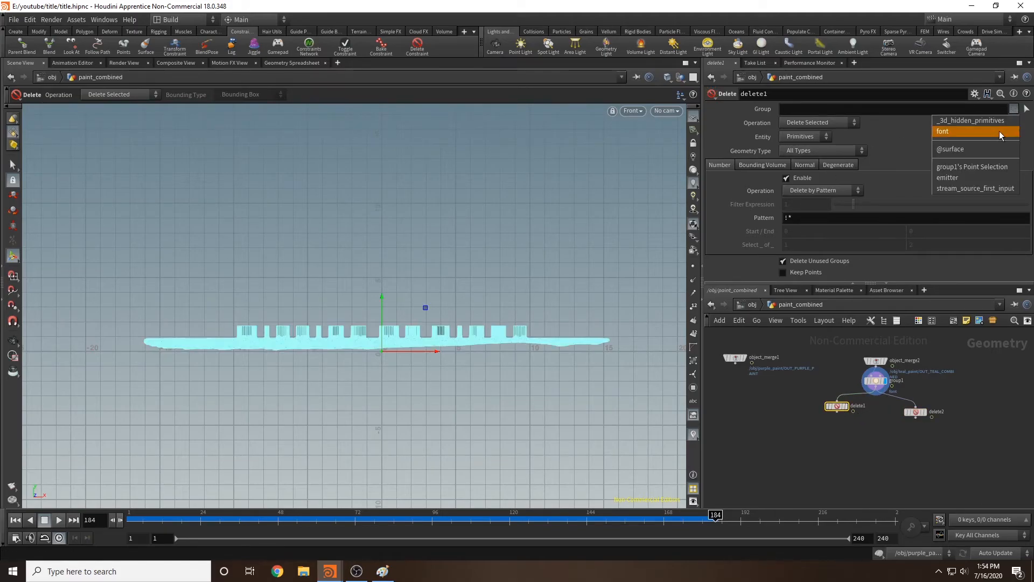
left_click(915, 412)
left_click(835, 123)
left_click(830, 141)
left_click(1013, 109)
left_click(981, 132)
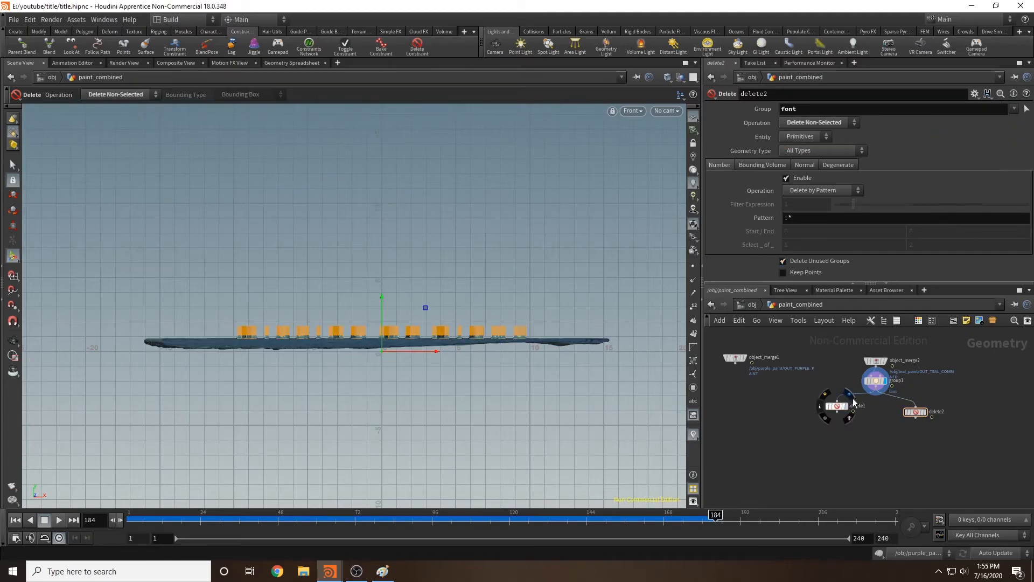
Display delete1 and delete2 in turn to check how the ground and the letters are separated.
left_click(845, 406)
key("space+b")
key("space+b")
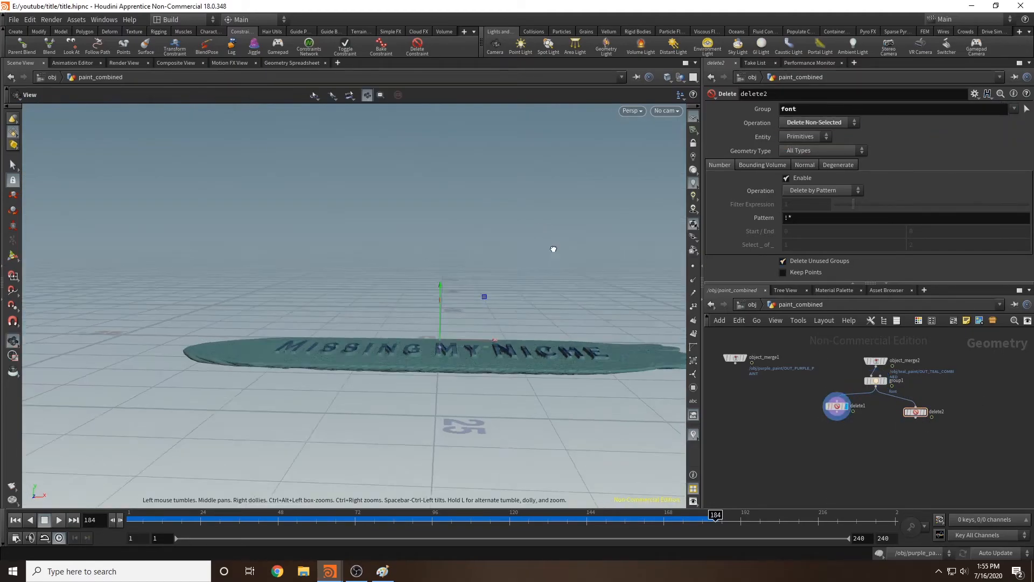
scroll(552, 246, "up", 3)
left_click(924, 412)
middle_click_drag(936, 445, 935, 419)
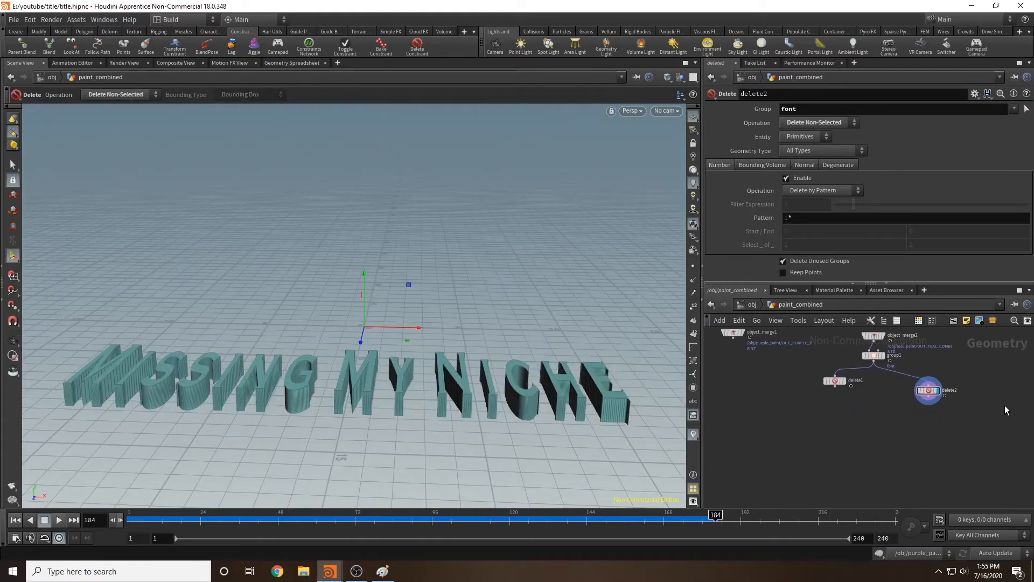
Rearrange the two Delete nodes and add a Solver node wired from delete2 and object_merge1.
left_click_drag(835, 382, 919, 442)
left_click_drag(932, 391, 842, 400)
key("h")
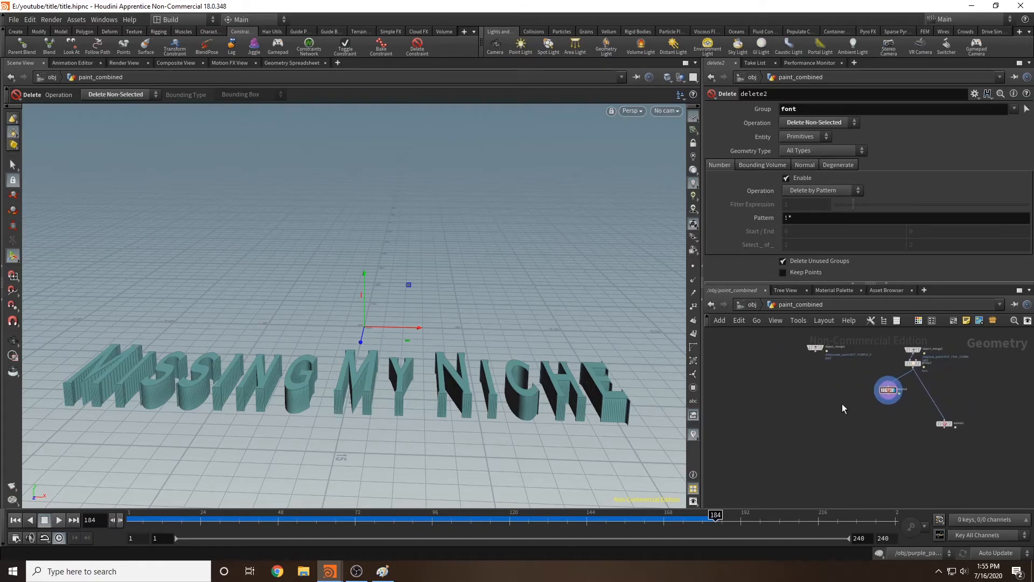
key("Tab")
key("Return")
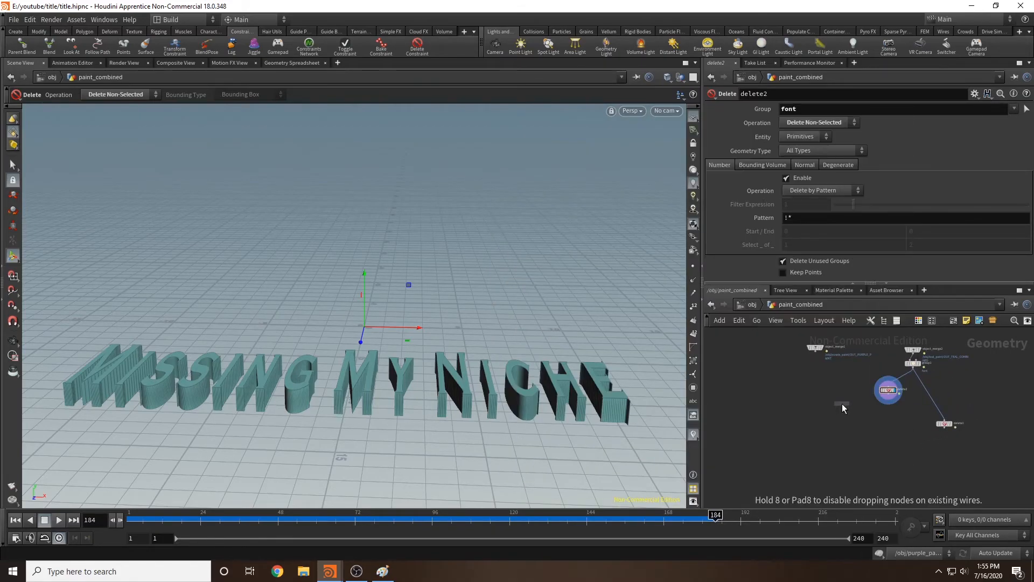
left_click(842, 403)
scroll(867, 409, "up", 3)
left_click_drag(908, 421, 824, 424)
left_click_drag(779, 341, 823, 435)
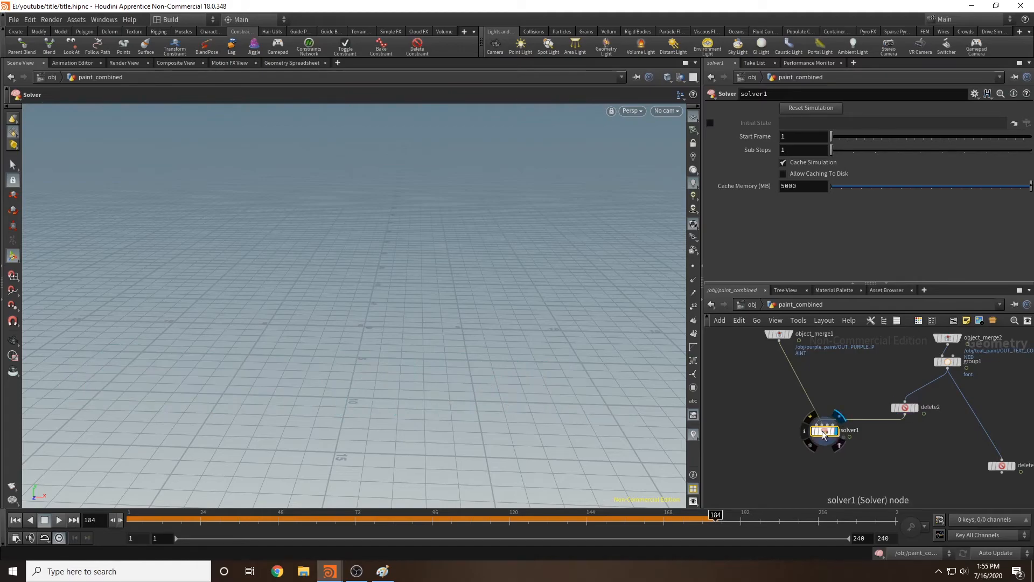
Copy the switch and attribtransfer nodes from teal_paint's solver1 into the solver1 network of paint_combined.
double_click(823, 430)
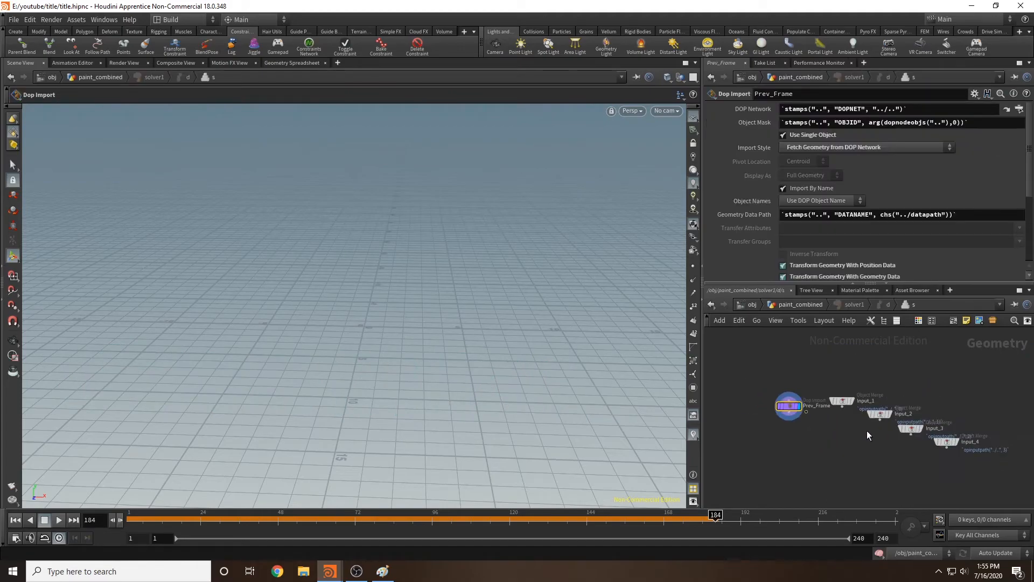
left_click(790, 305)
left_click(748, 305)
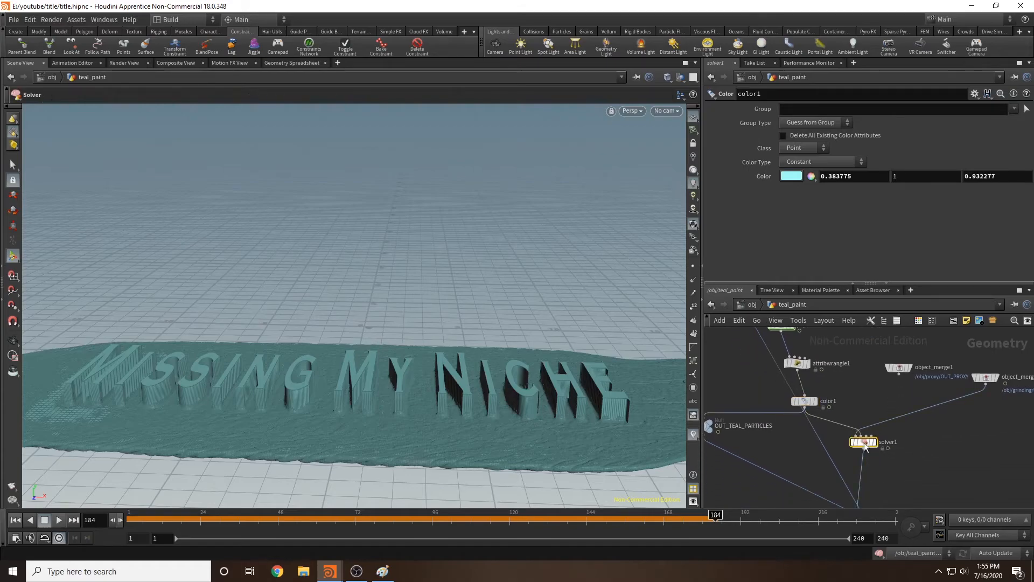
double_click(862, 442)
key("ctrl+c")
key("alt+Left")
key("alt+Left")
key("alt+Left")
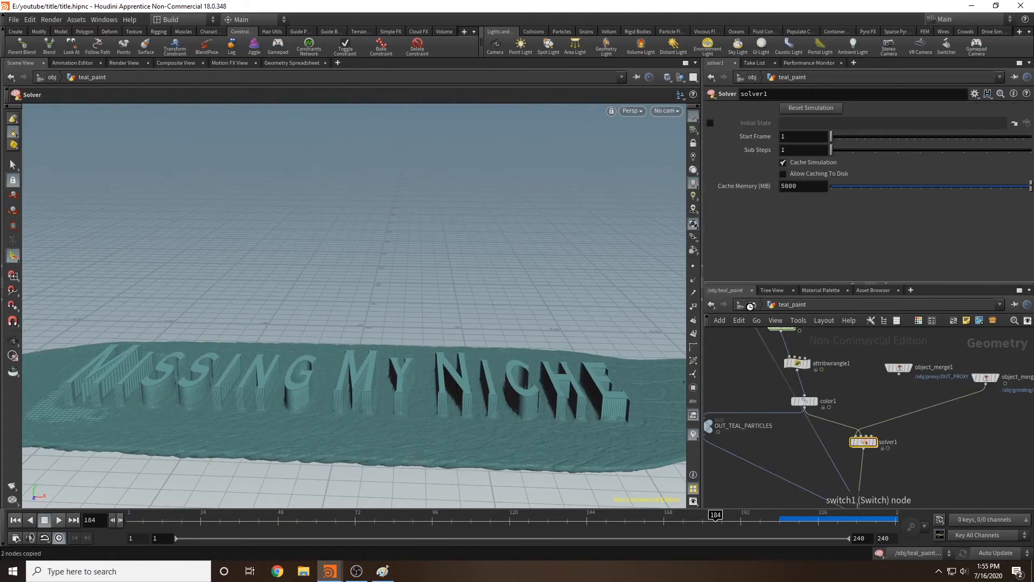
double_click(824, 431)
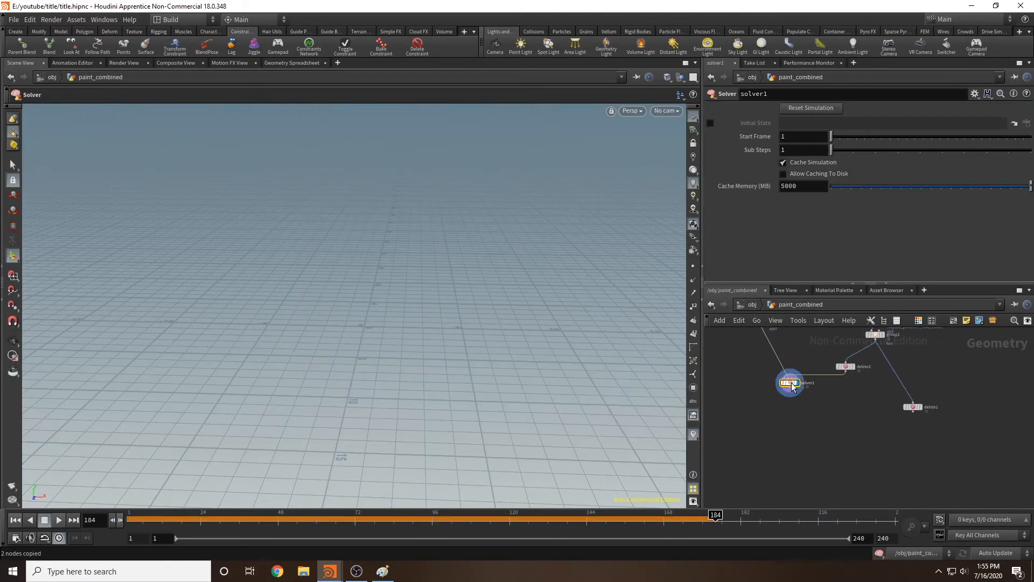
key("ctrl+v")
Set switch1's Select Input expression to $FF==156 and rewind the timeline to frame 1.
left_click(786, 434)
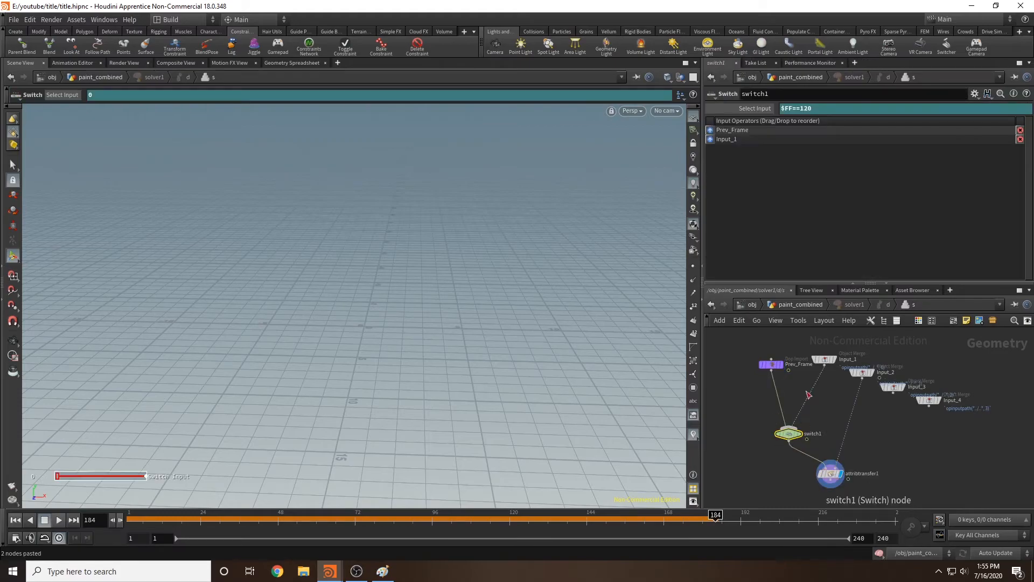
left_click(623, 520)
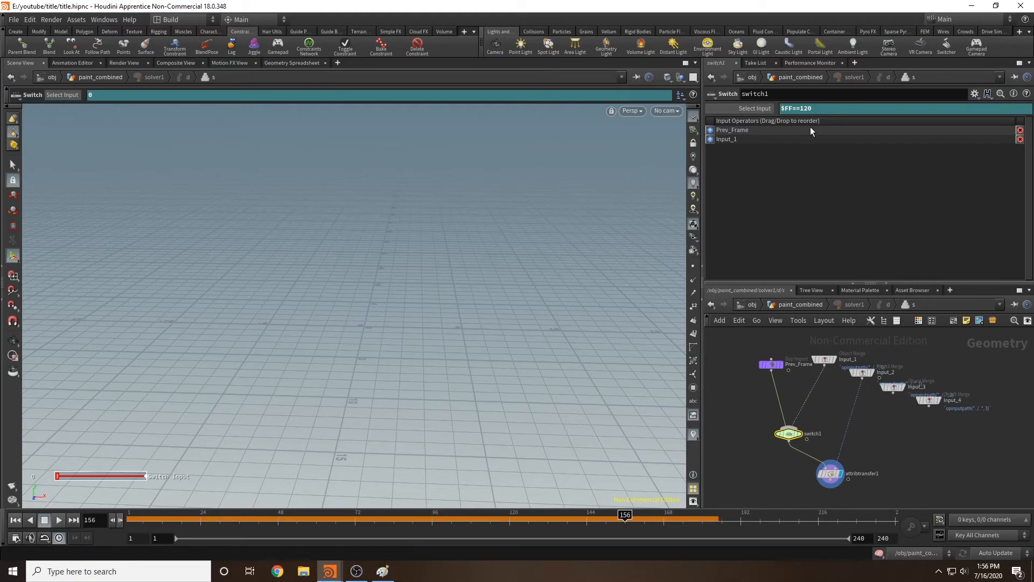
left_click_drag(826, 107, 800, 109)
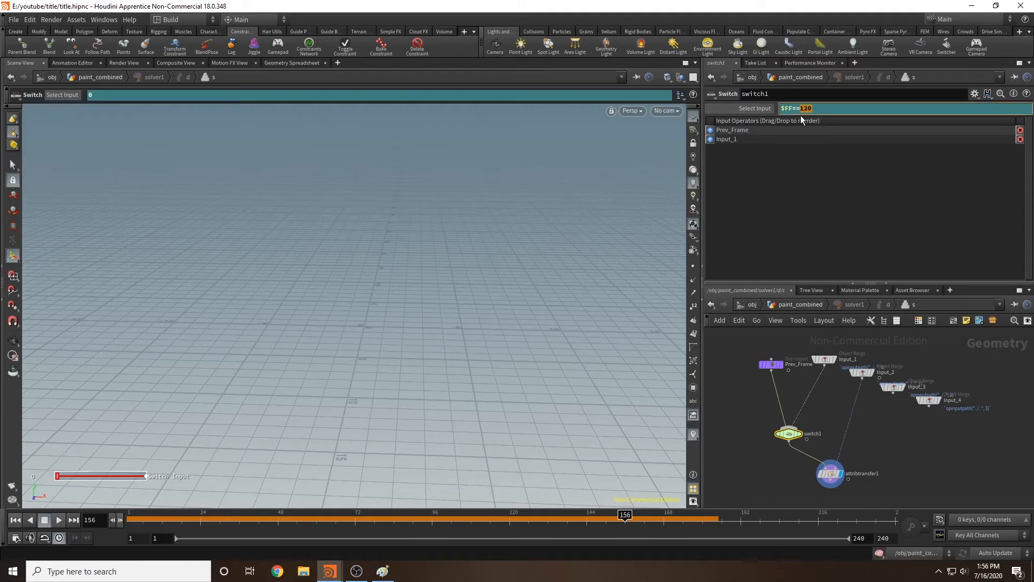
type("156")
key("Return")
left_click(15, 519)
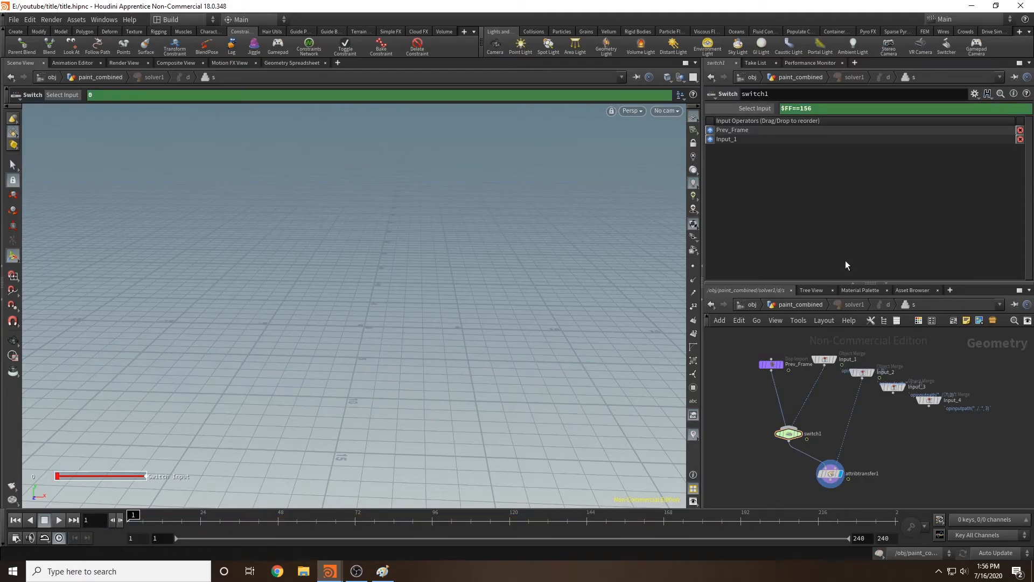
Return to the paint_combined network and check the solver's result on the letters at frame 170.
left_click(796, 304)
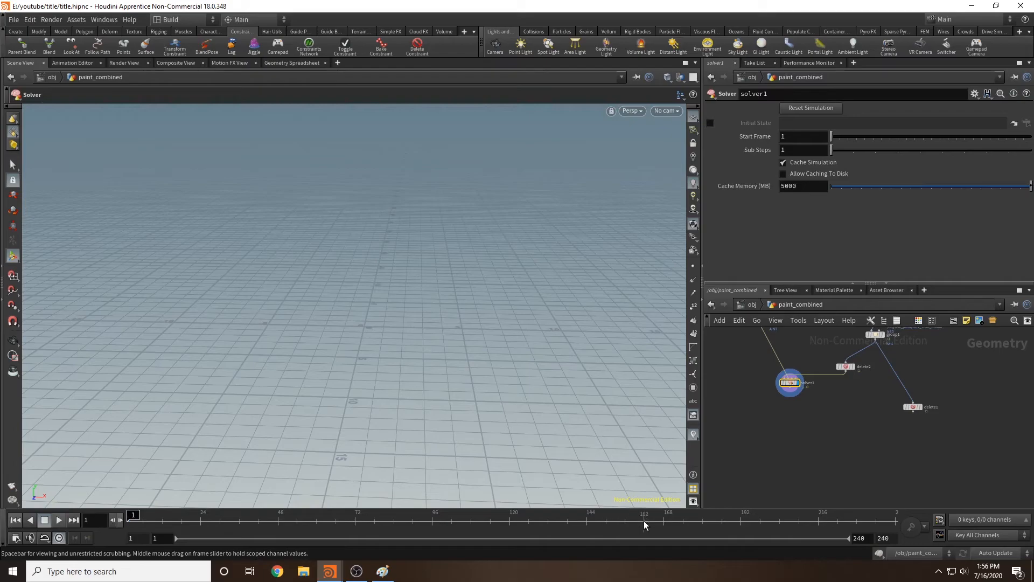
key("Escape")
left_click_drag(427, 300, 422, 415)
key("Return")
left_click(670, 522)
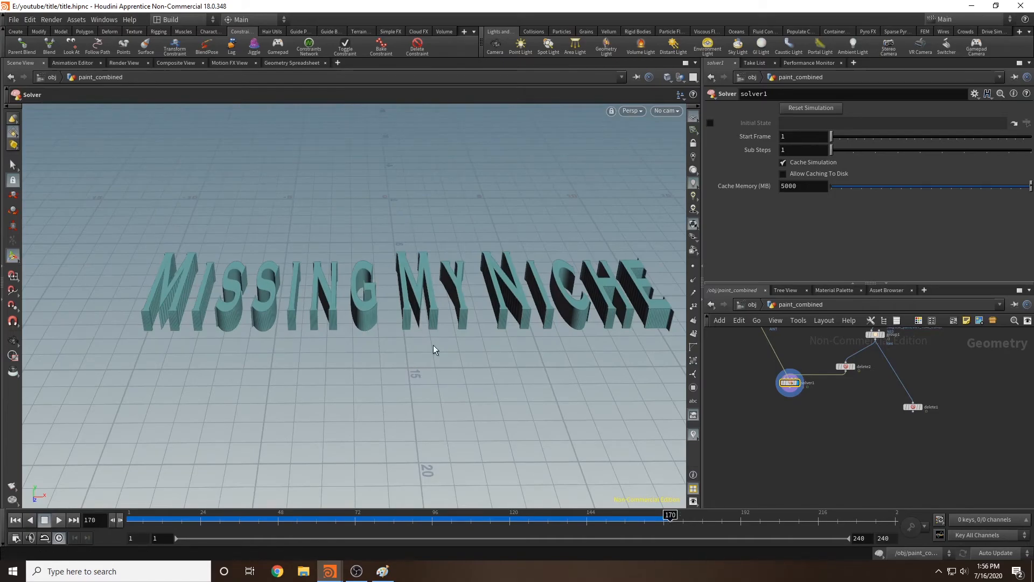
Display object_merge1 and scrub up to frame 165 to compare the purple paint's position with the letters.
left_click_drag(381, 280, 418, 286, "alt")
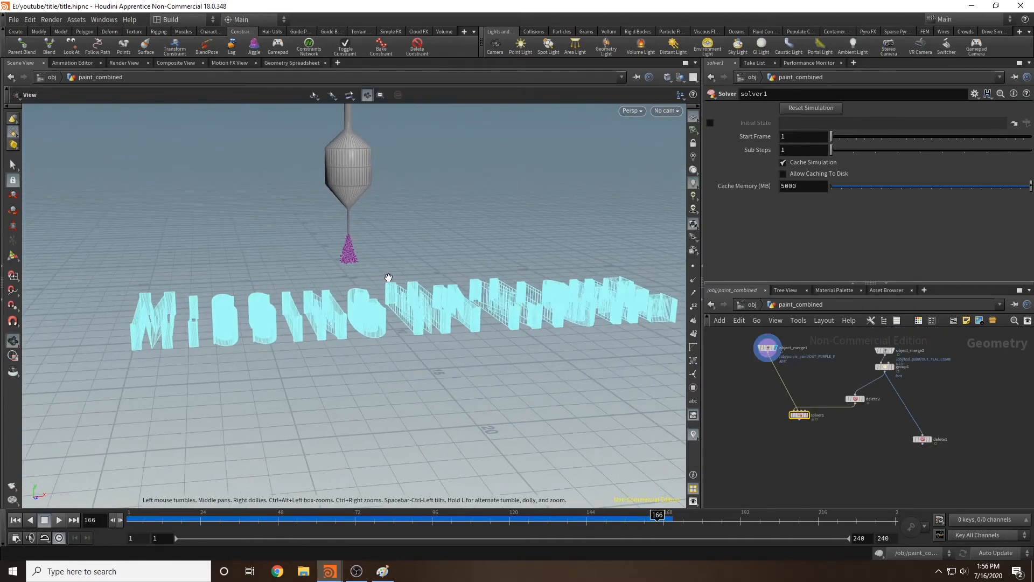
left_click(600, 518)
left_click_drag(599, 516, 655, 522)
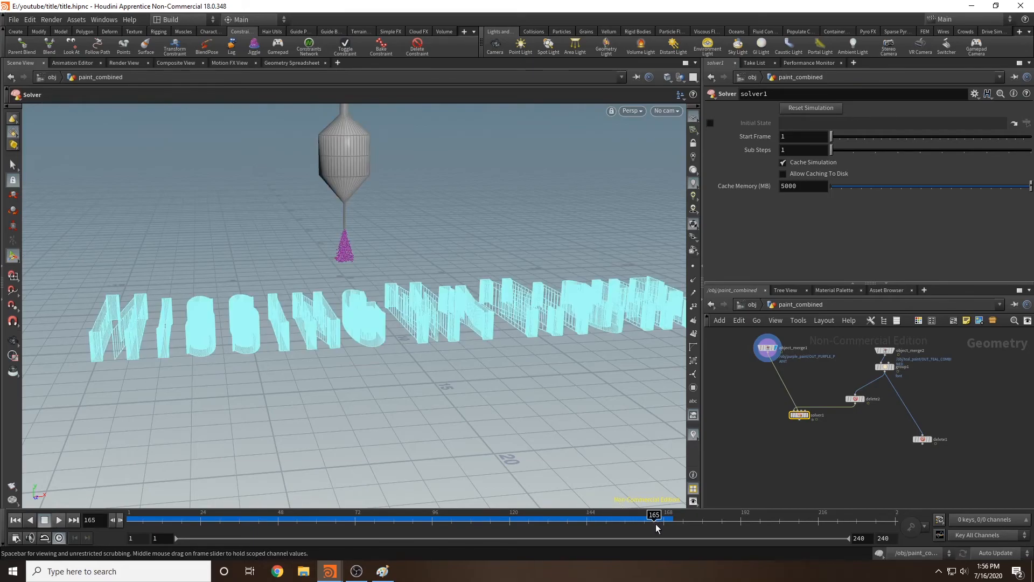
key("Escape")
scroll(484, 236, "down", 3)
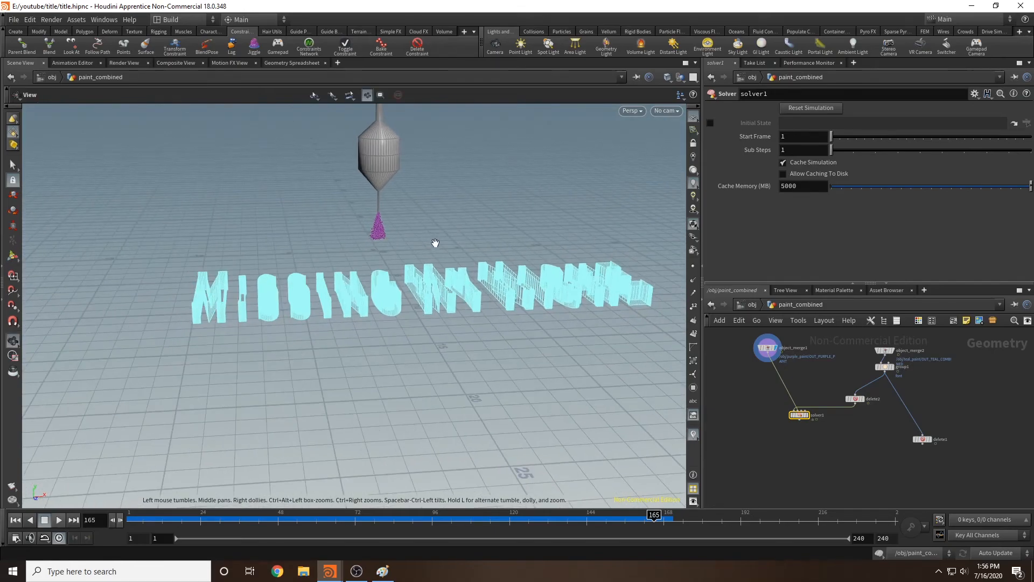
key("Return")
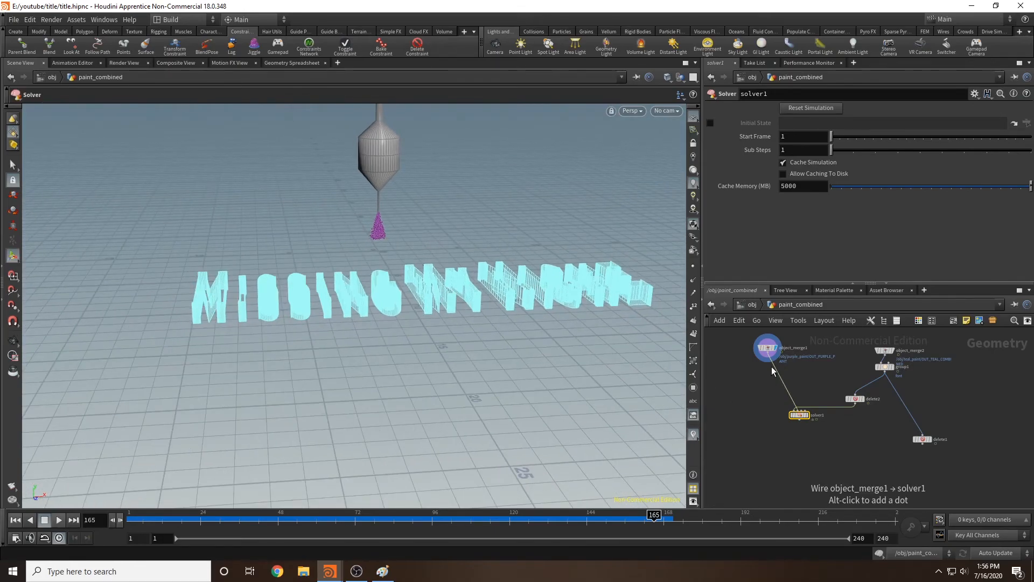
Set object_merge1's Transform Object to /obj/path4.
left_click(773, 348)
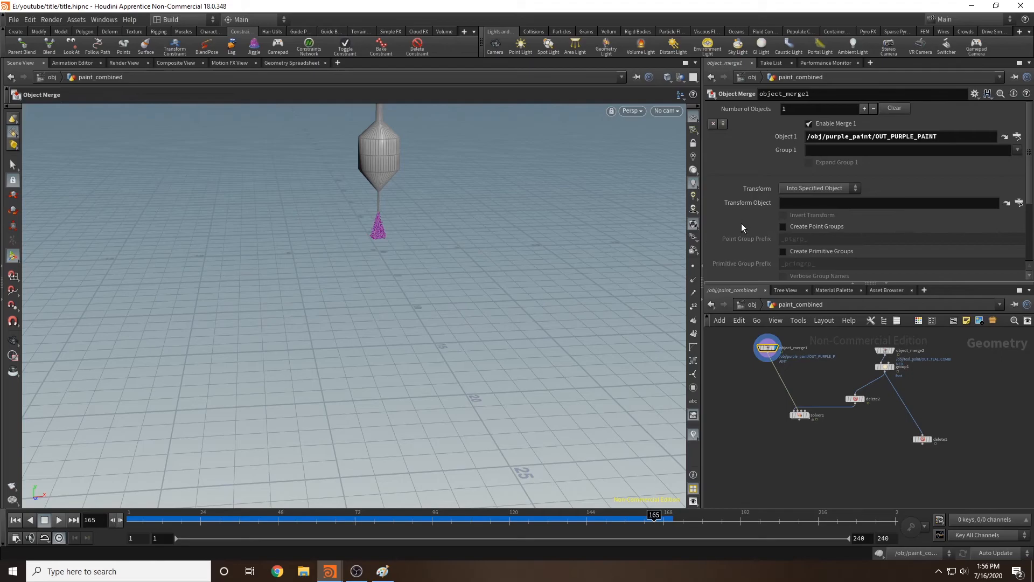
left_click(1006, 203)
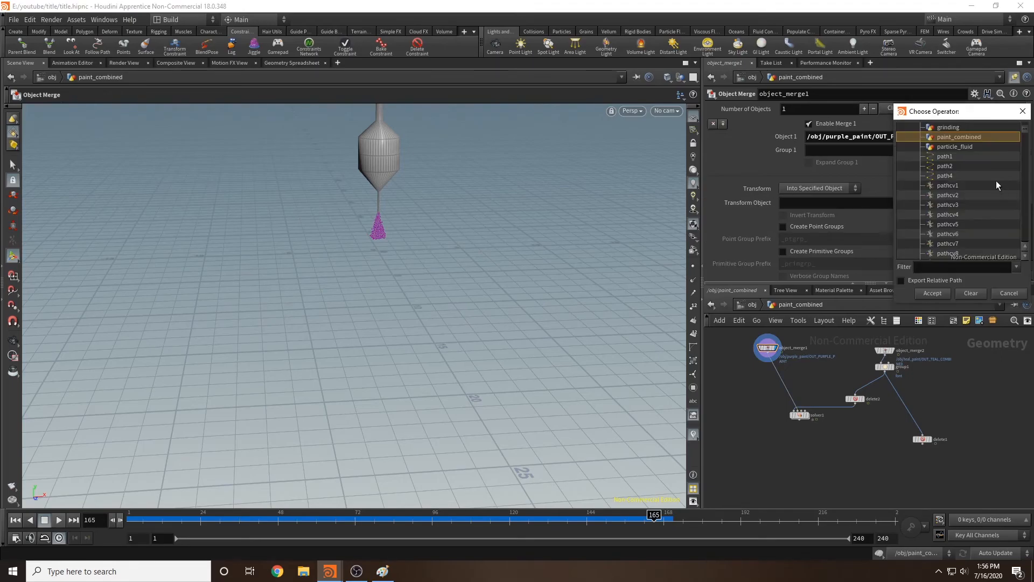
left_click(951, 175)
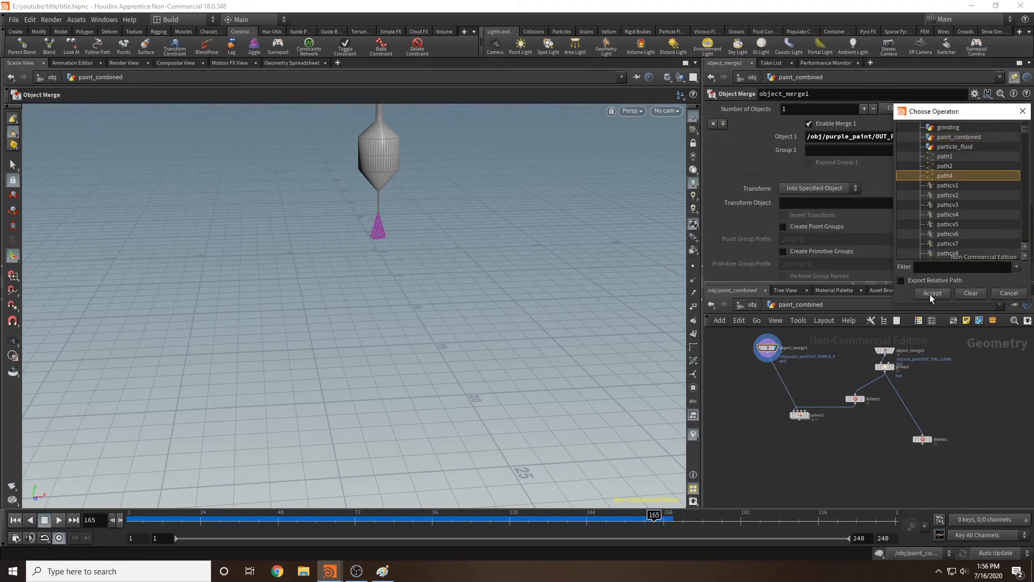
left_click(932, 293)
Scrub through the purple spray's motion to frame 179 and inspect solver1's paint coverage on the letters.
left_click_drag(606, 518, 2, 564)
left_click_drag(507, 517, 699, 520)
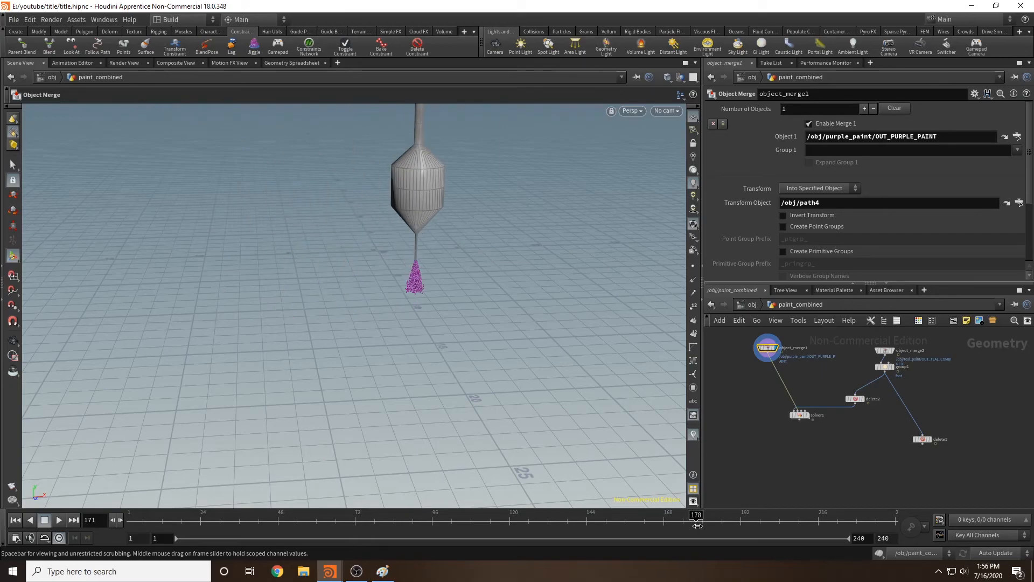
left_click(804, 416)
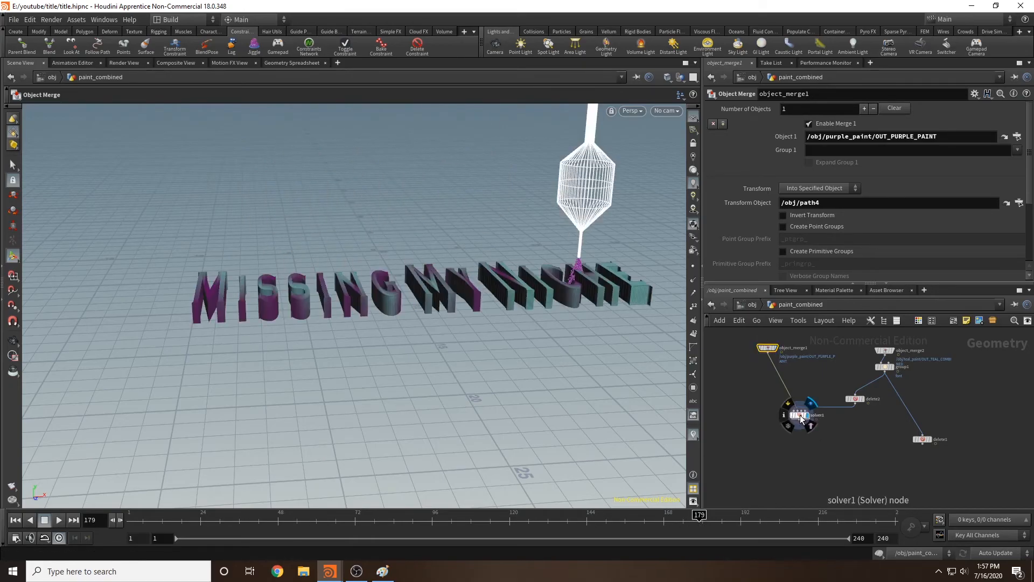
left_click_drag(482, 235, 474, 285)
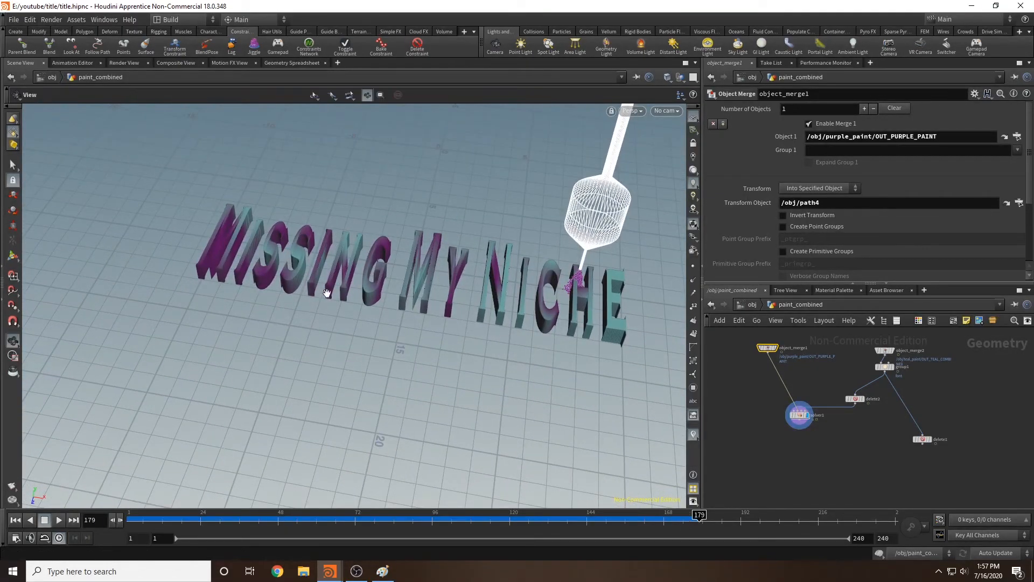
left_click_drag(318, 292, 445, 334)
Adjust the Blend Width of attribtransfer1 inside solver1 and check the painted letters back in paint_combined at frame 156.
double_click(800, 415)
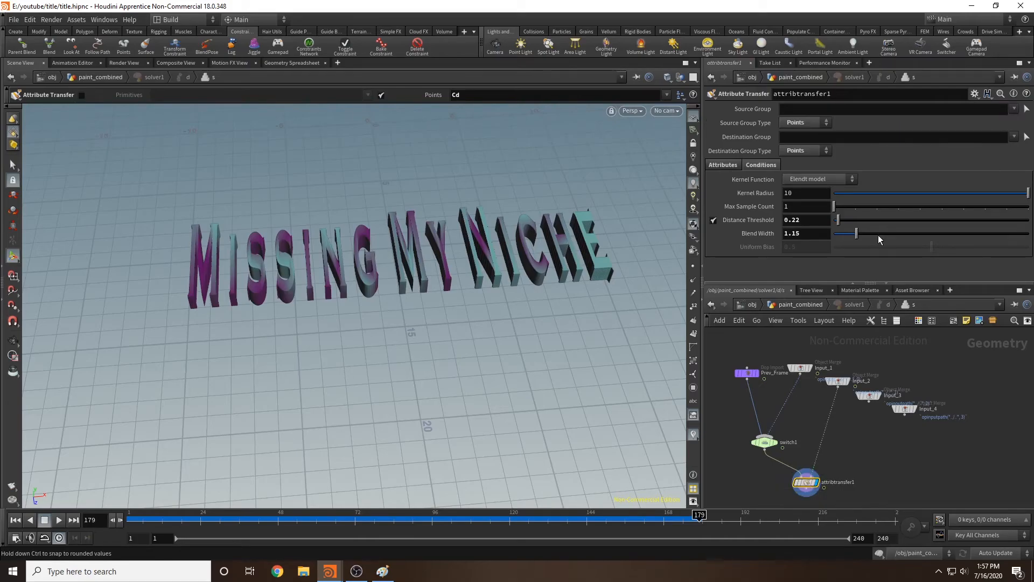
left_click(801, 304)
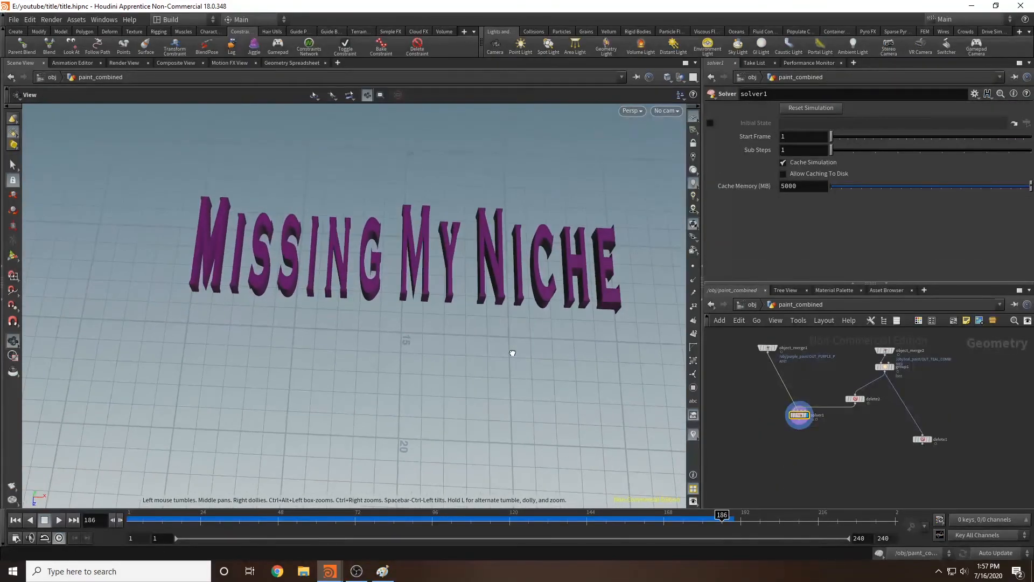
left_click_drag(672, 519, 624, 517)
Add a Merge node combining solver1, delete1 and delete2, and display its result at frame 167.
scroll(843, 475, "down", 2)
middle_click_drag(843, 475, 866, 397)
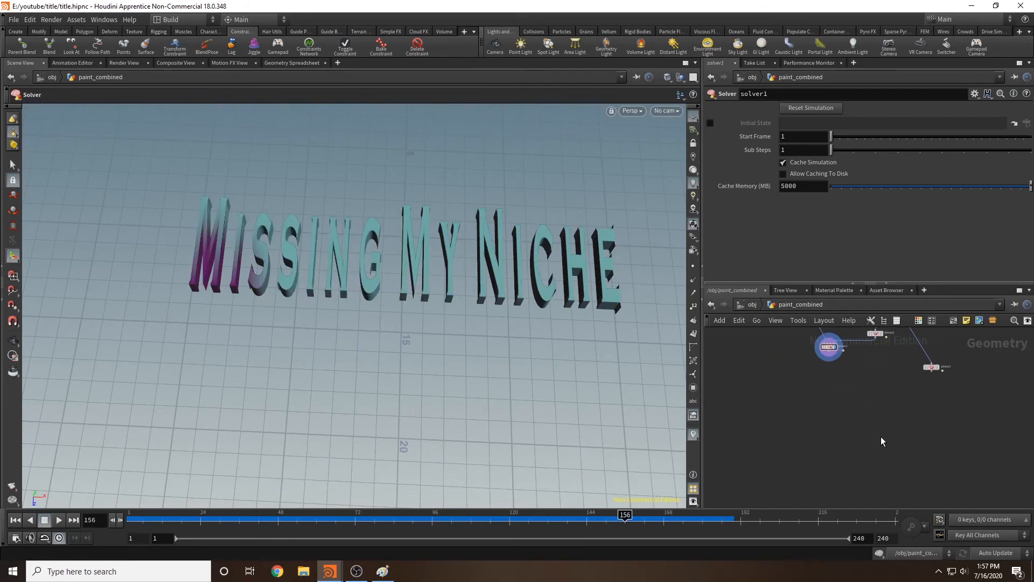
key("Tab")
type("mer")
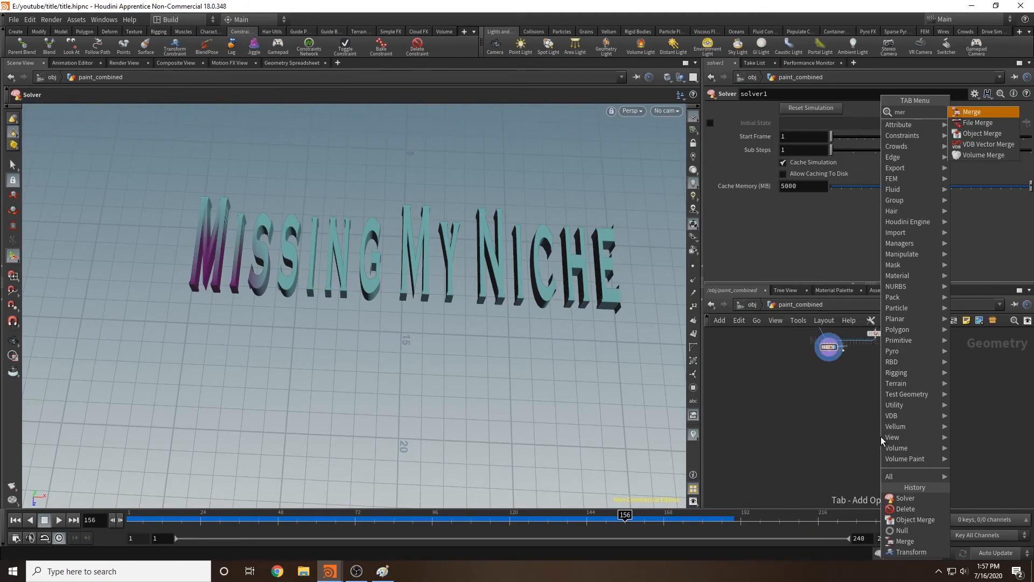
type("ge")
key("Return")
left_click(855, 410)
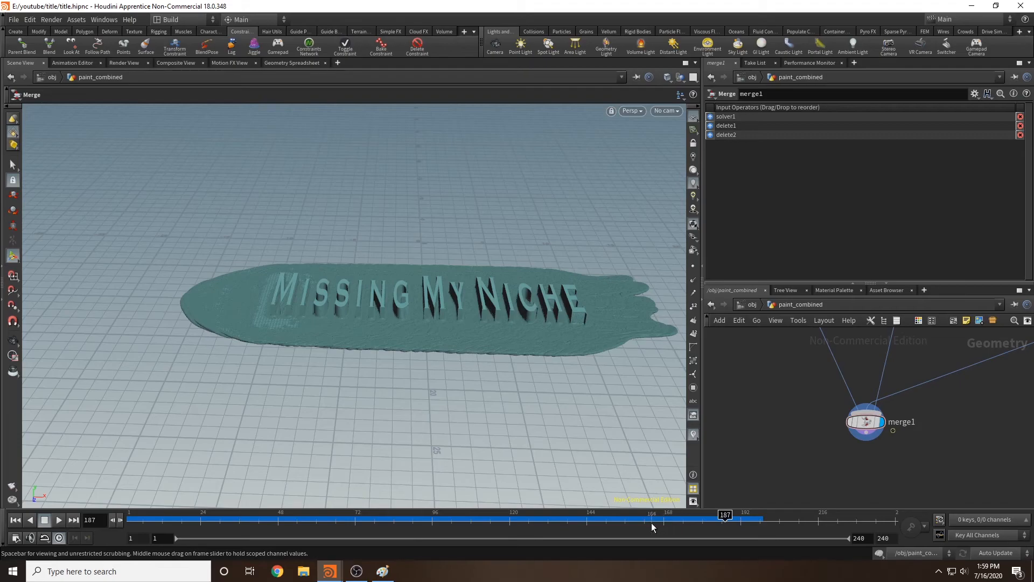
key("h")
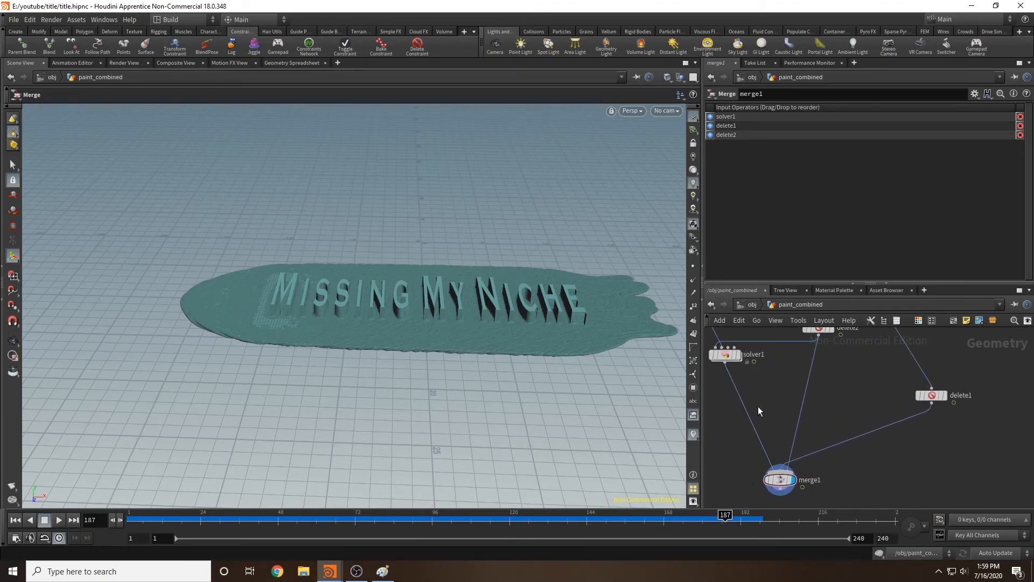
left_click(702, 520)
left_click(661, 521)
Insert a Switch node between delete2 and merge1, wire solver1 as its second input, and display it.
scroll(766, 385, "down", 3)
middle_click_drag(767, 385, 793, 398)
mouse_move(741, 387)
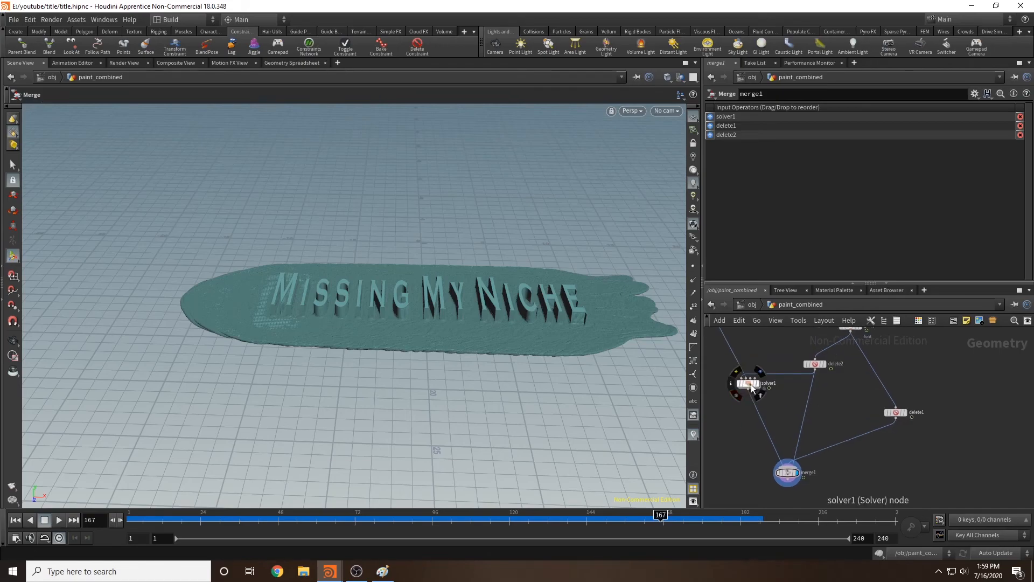
left_click_drag(815, 364, 824, 365)
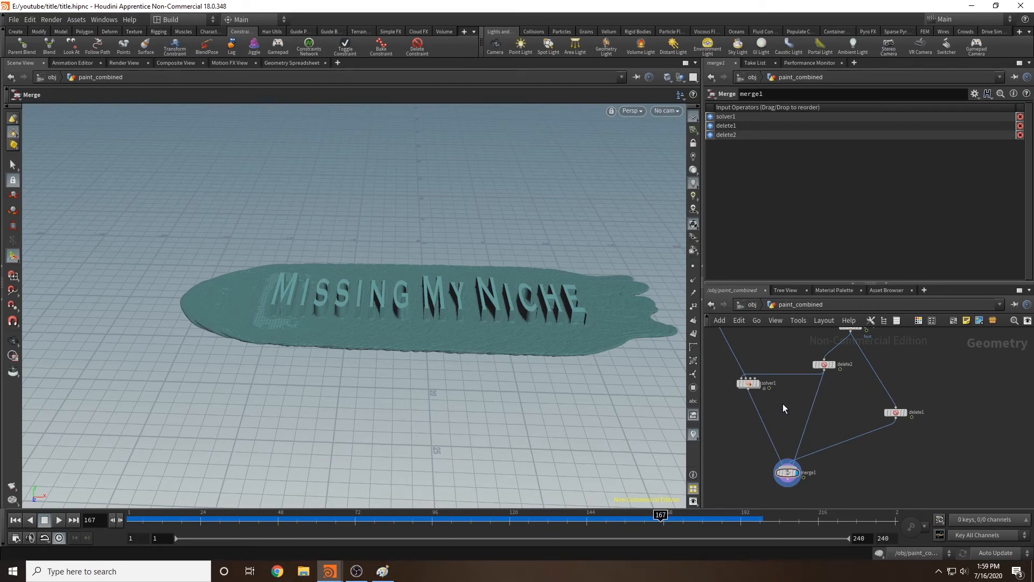
key("Tab")
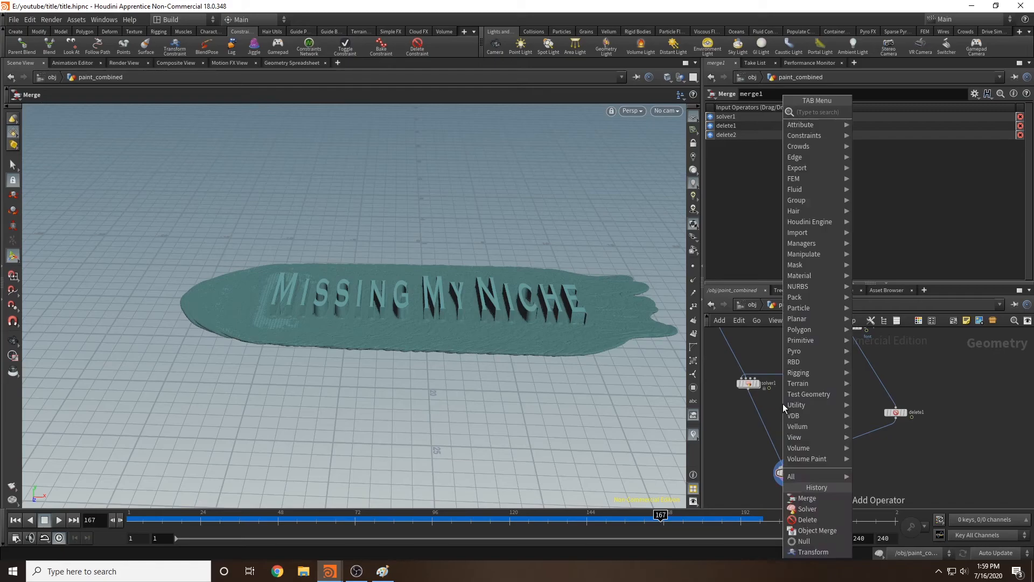
type("swit")
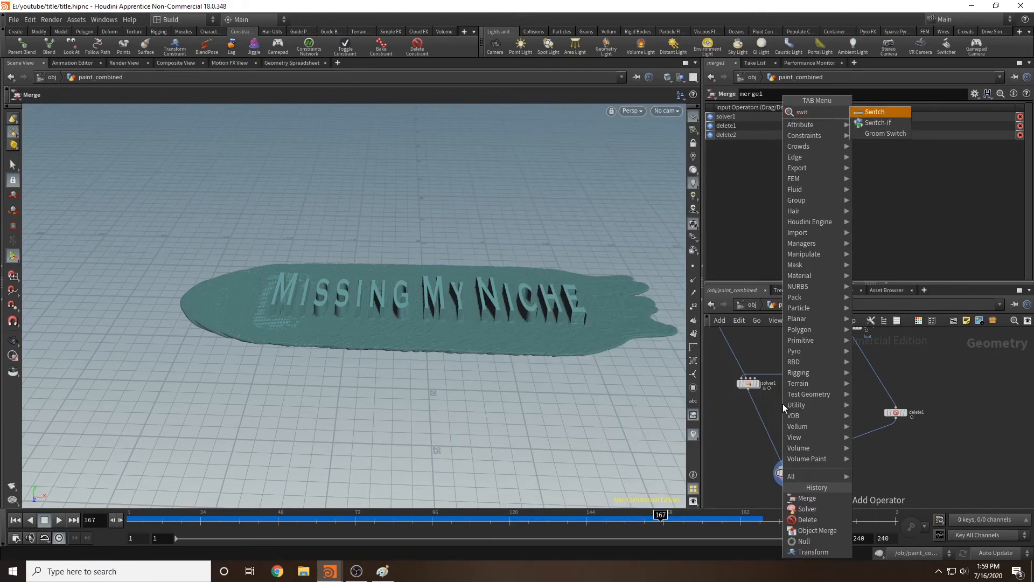
key("Escape")
left_click(798, 408)
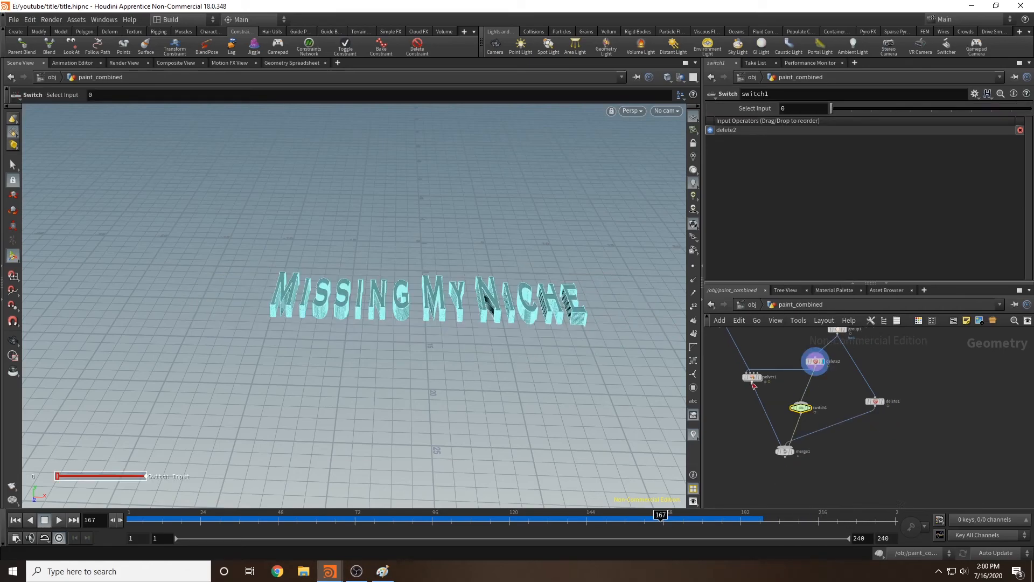
left_click(808, 407)
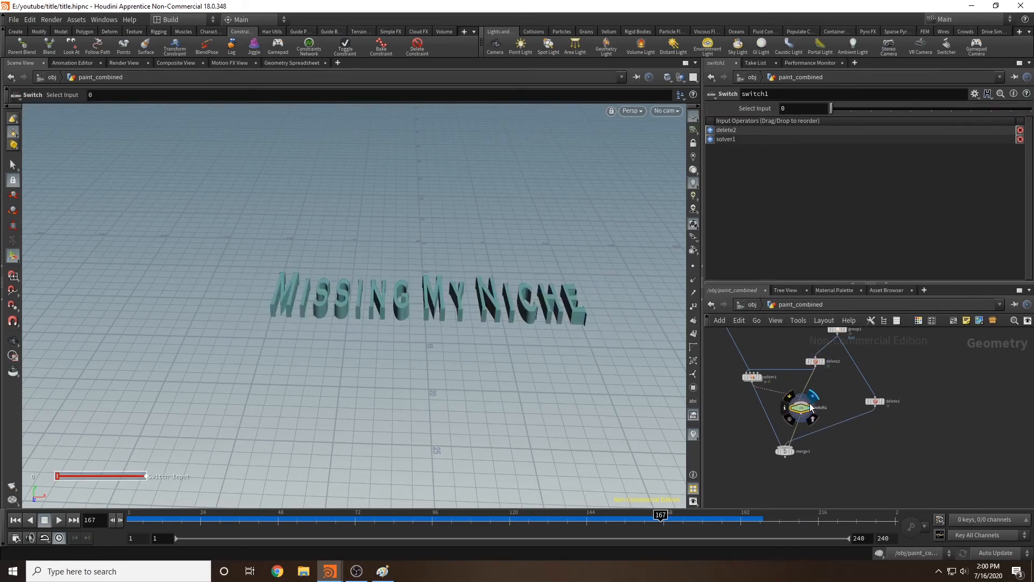
Keyframe switch1's Select Input at 0 on frame 155 and at 1 on frame 156.
mouse_move(831, 108)
left_mouse_down()
mouse_move(850, 109)
mouse_move(841, 109)
left_mouse_up()
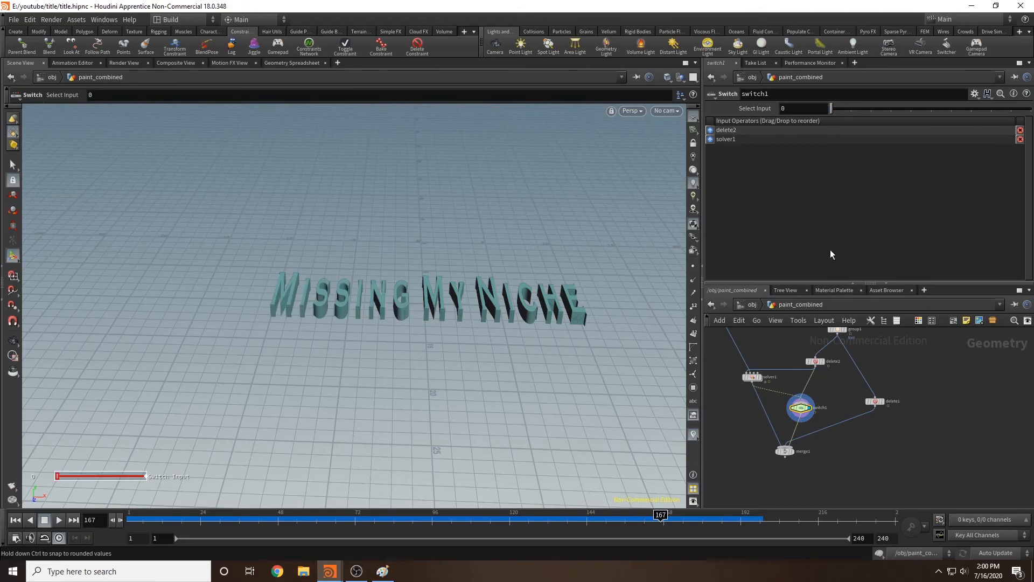
scroll(811, 396, "up", 3)
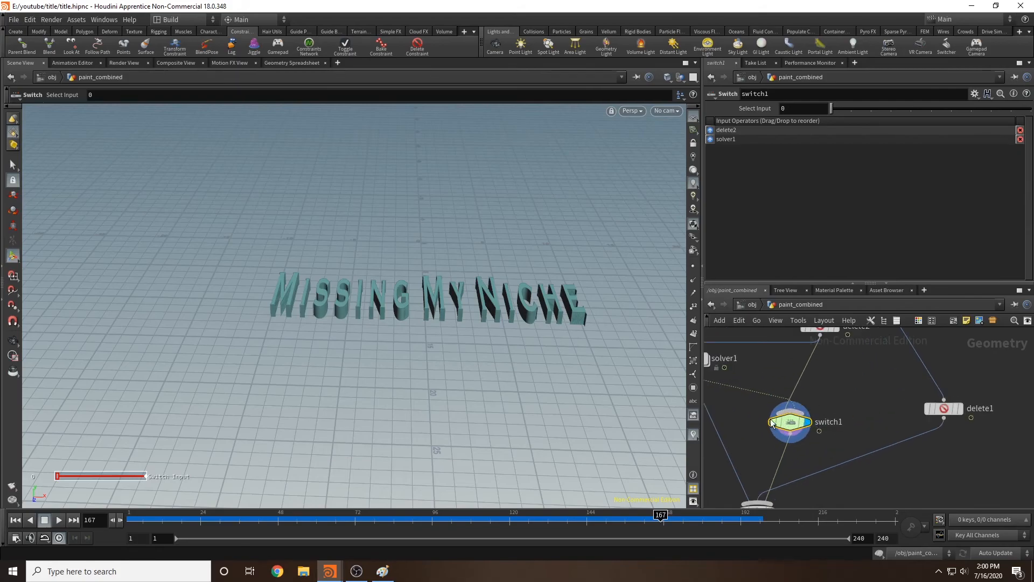
left_click(627, 523)
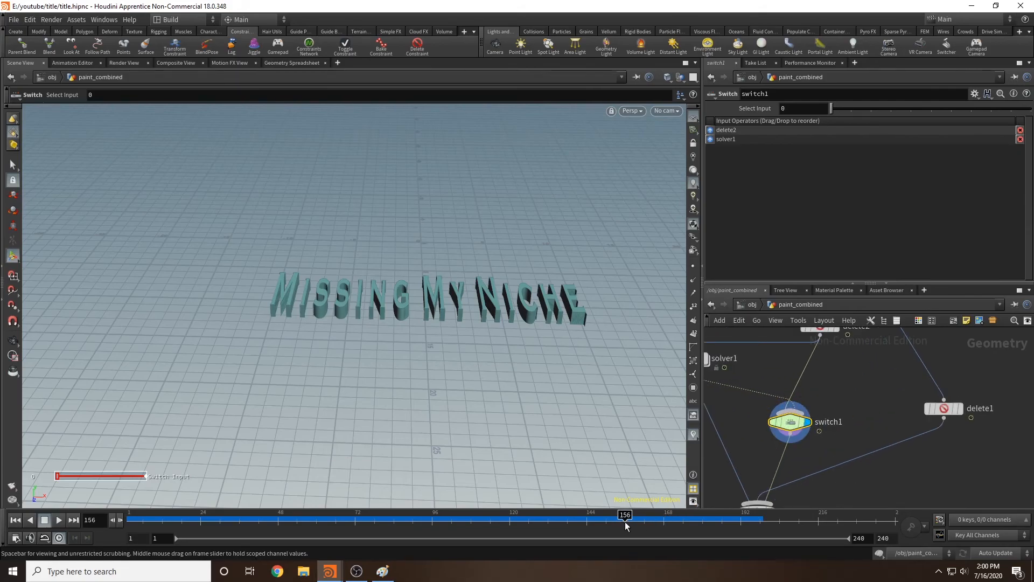
left_click(794, 109, "alt")
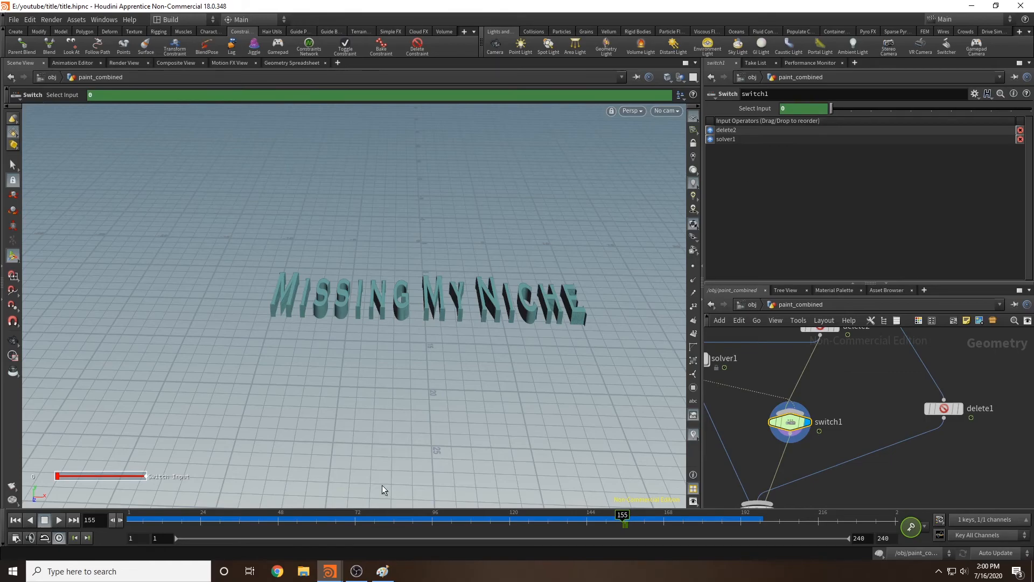
left_click(120, 520)
left_click(796, 108)
type("1")
key("Return")
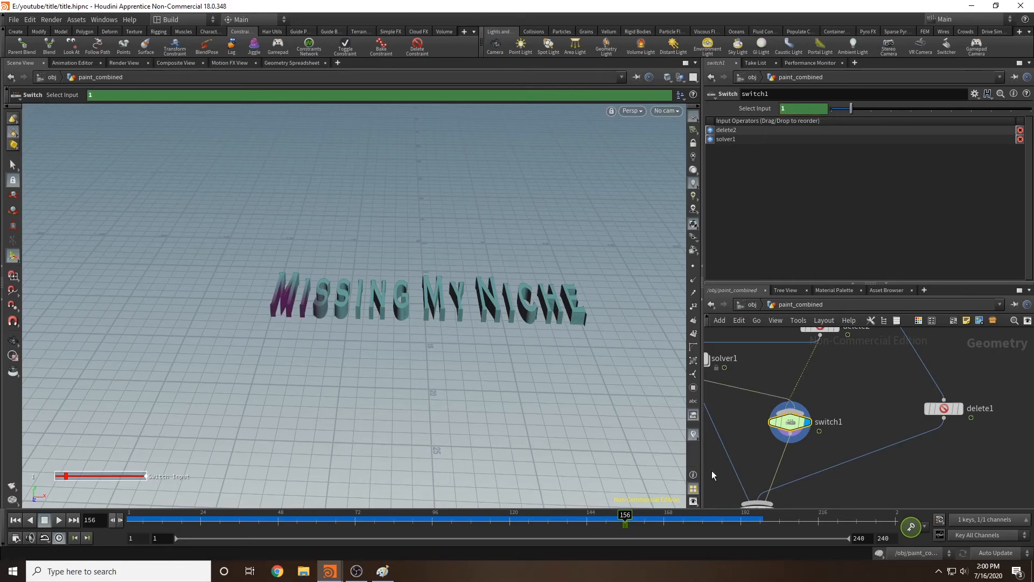
Scrub the timeline around frame 156 to check the switch on the letters and in the merged result.
scroll(741, 431, "down", 3)
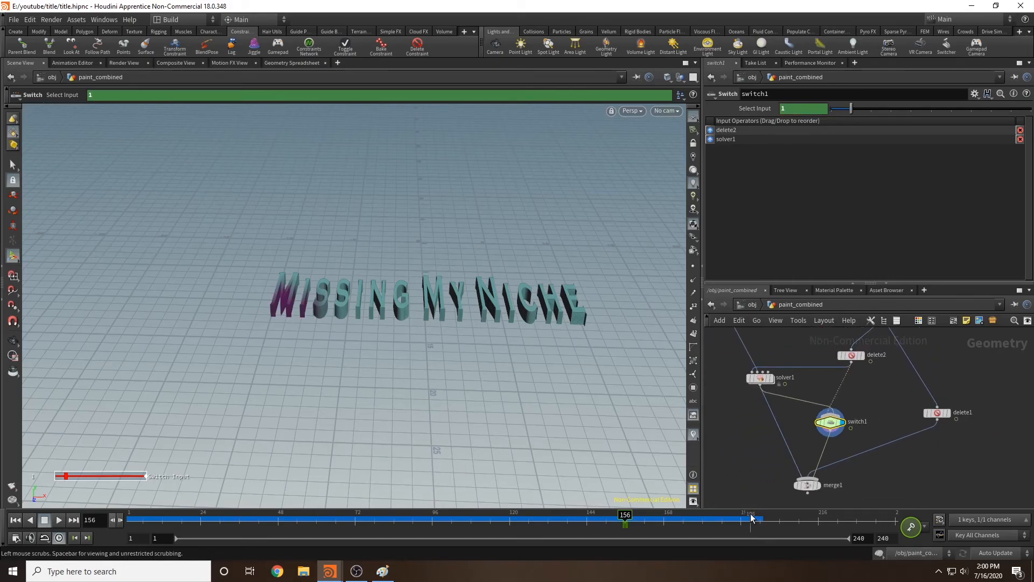
left_click_drag(623, 520, 680, 521)
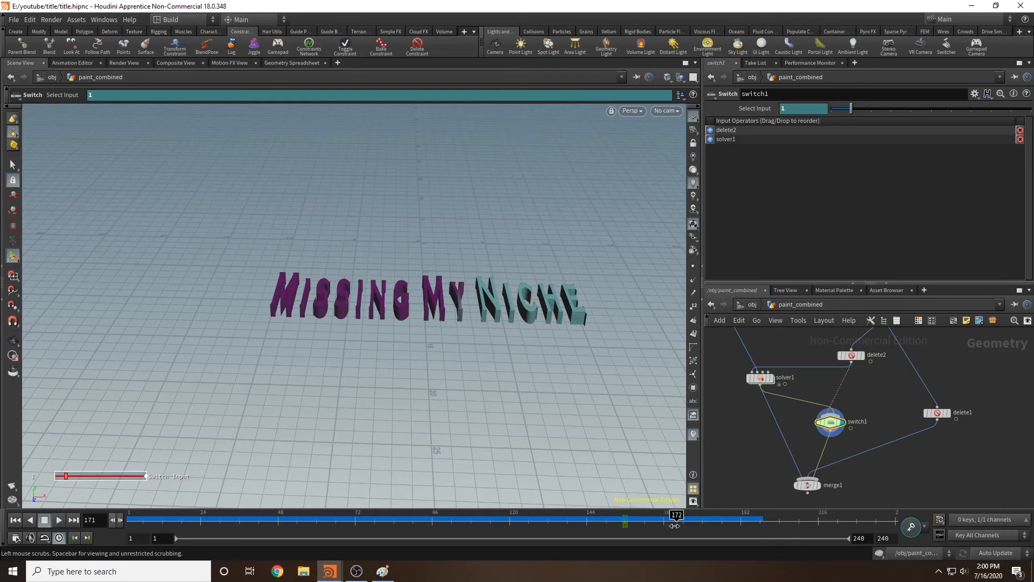
left_click(619, 520)
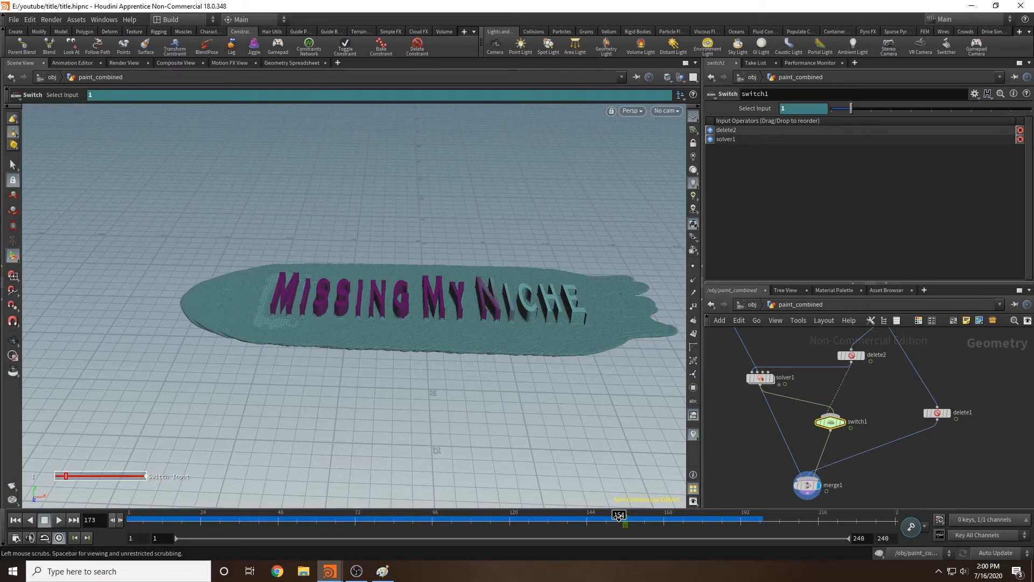
left_click(656, 521)
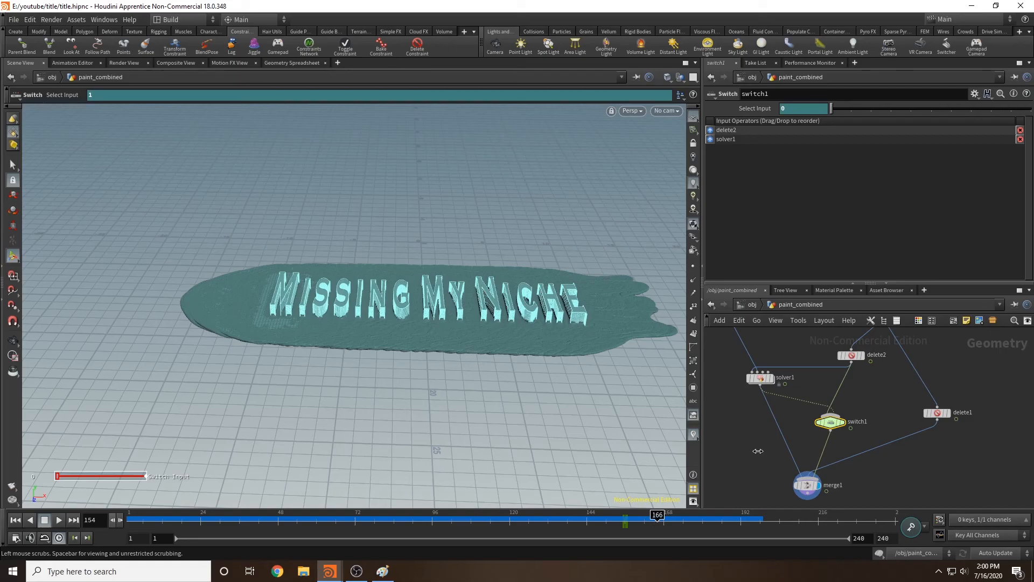
Wire object_merge1 into merge1 and cut the direct connection from solver1 to merge1.
scroll(758, 436, "down", 3)
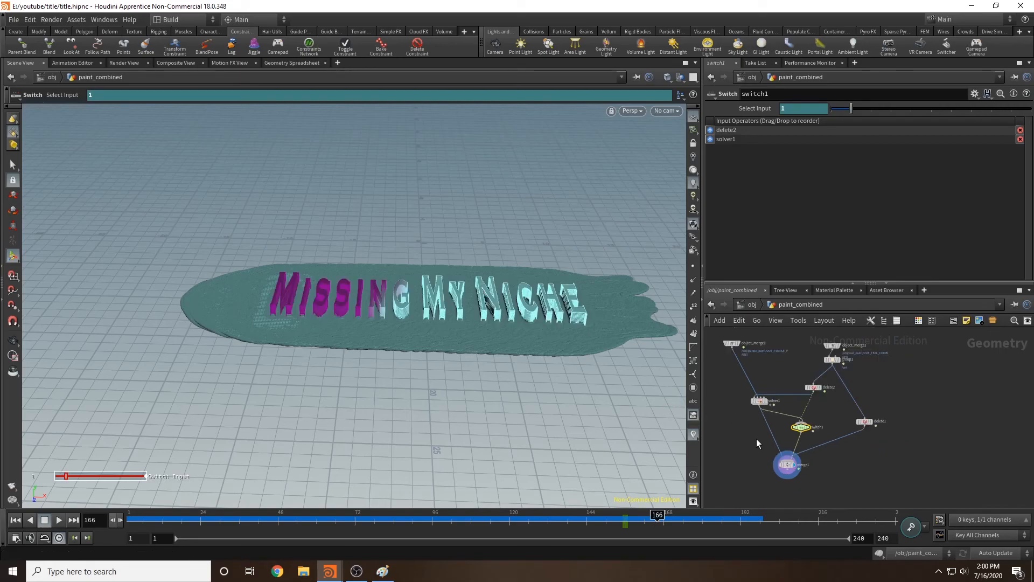
middle_click_drag(756, 439, 772, 435)
left_click_drag(746, 344, 809, 468)
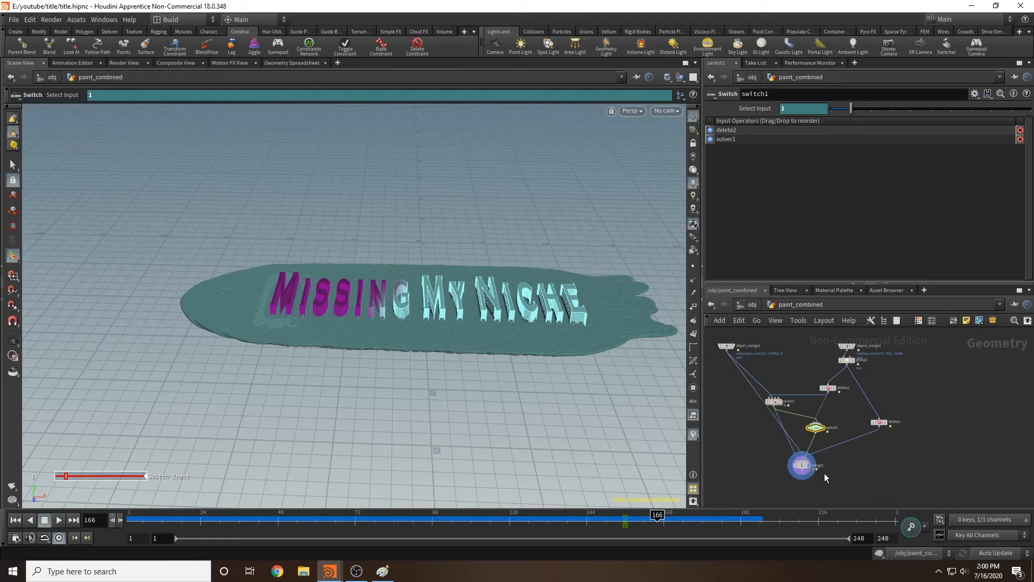
scroll(826, 473, "up", 2)
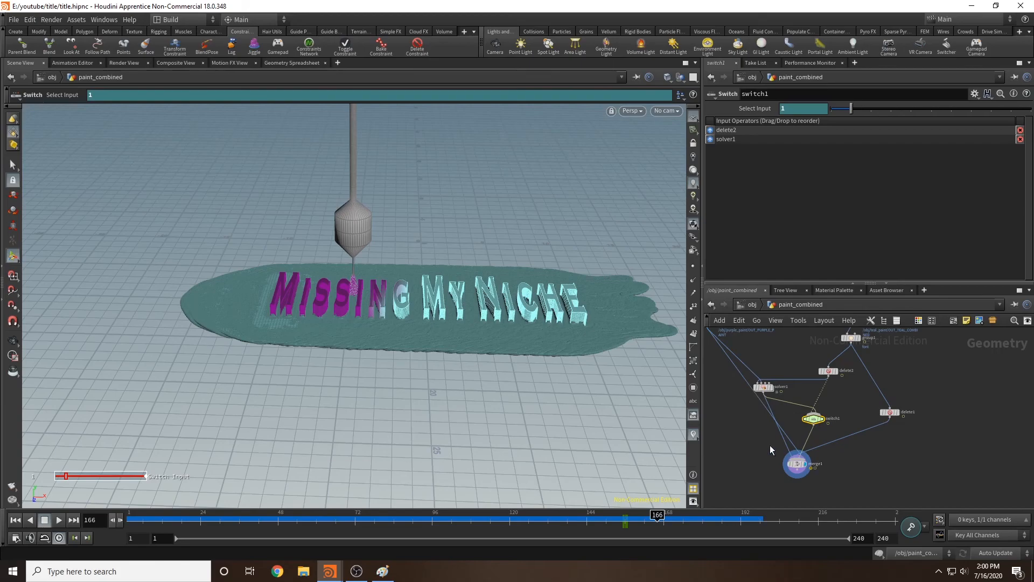
key("y")
left_click_drag(773, 445, 787, 446)
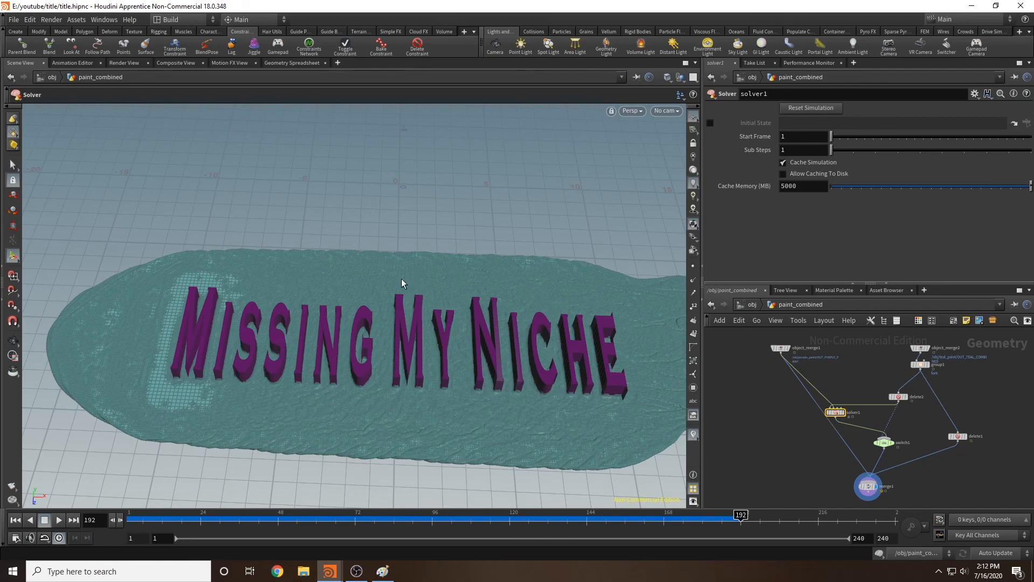
Examine the merged purple letters and teal base at frame 192 from several angles.
key("Escape")
left_click_drag(453, 302, 529, 388)
middle_click_drag(528, 388, 489, 396)
key("Return")
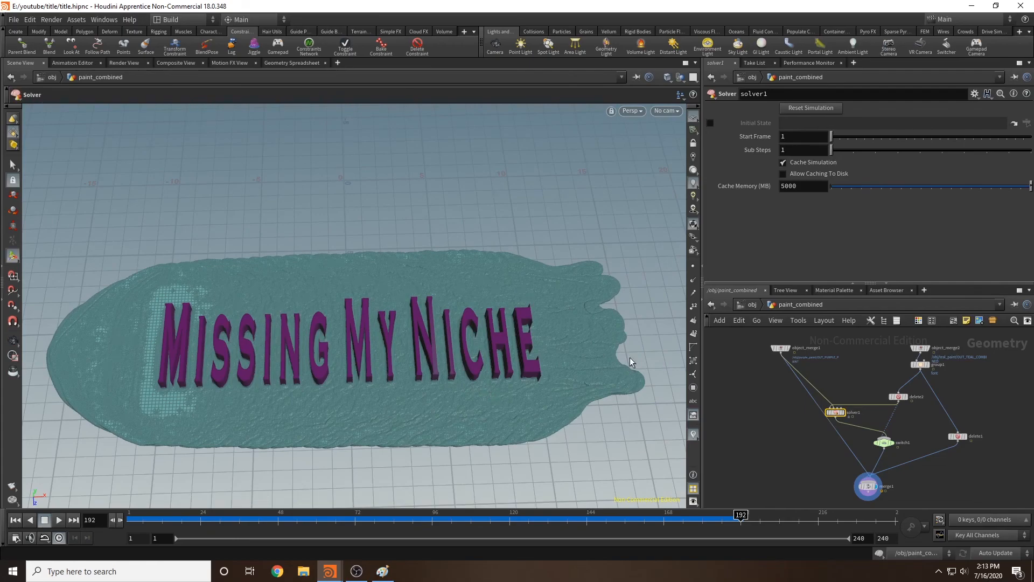
key("Escape")
left_click_drag(606, 301, 496, 330)
key("Return")
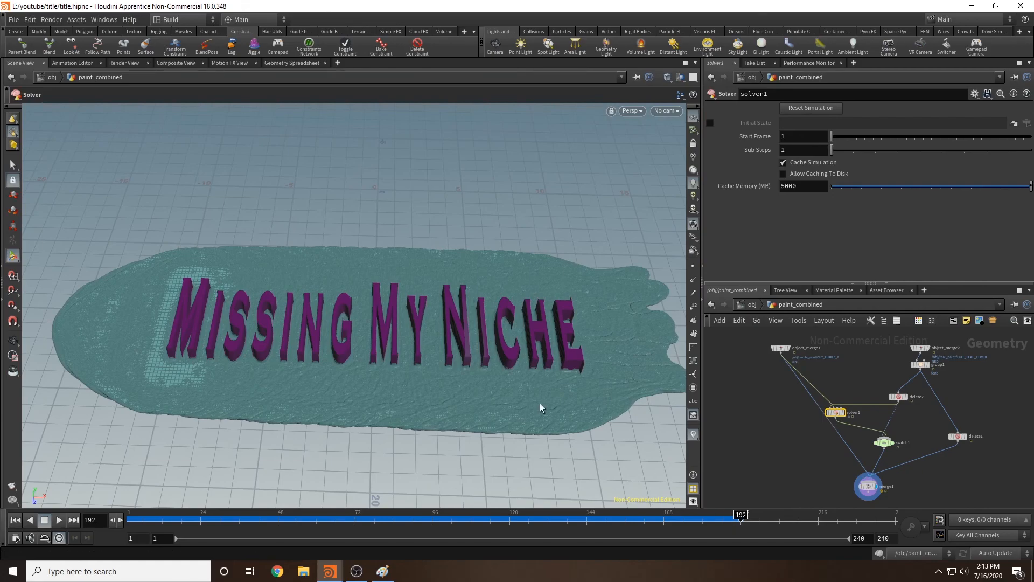
key("Escape")
mouse_move(525, 252)
left_mouse_down()
mouse_move(537, 295)
mouse_move(511, 262)
left_mouse_up()
key("Return")
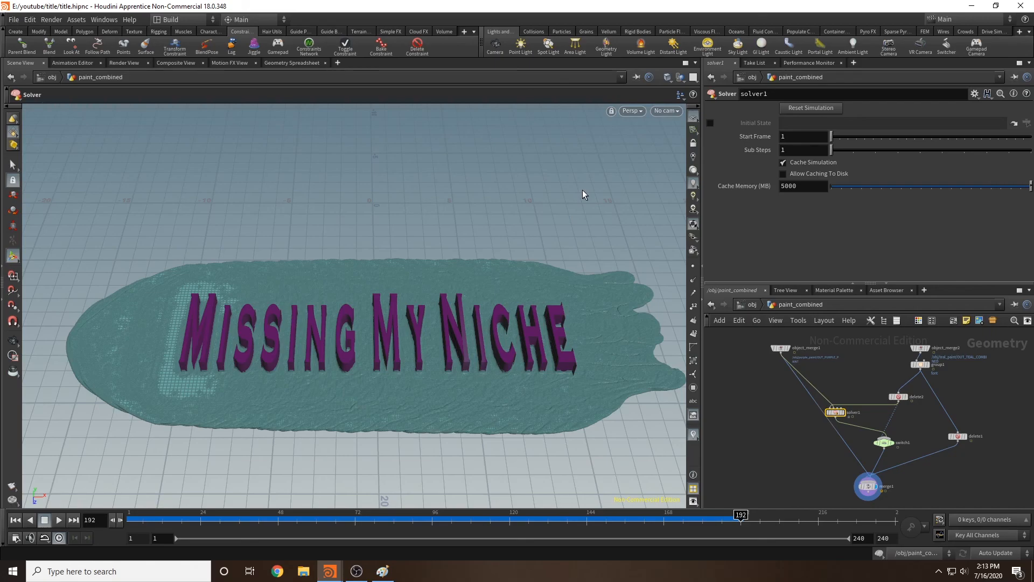
middle_click_drag(582, 190, 585, 224)
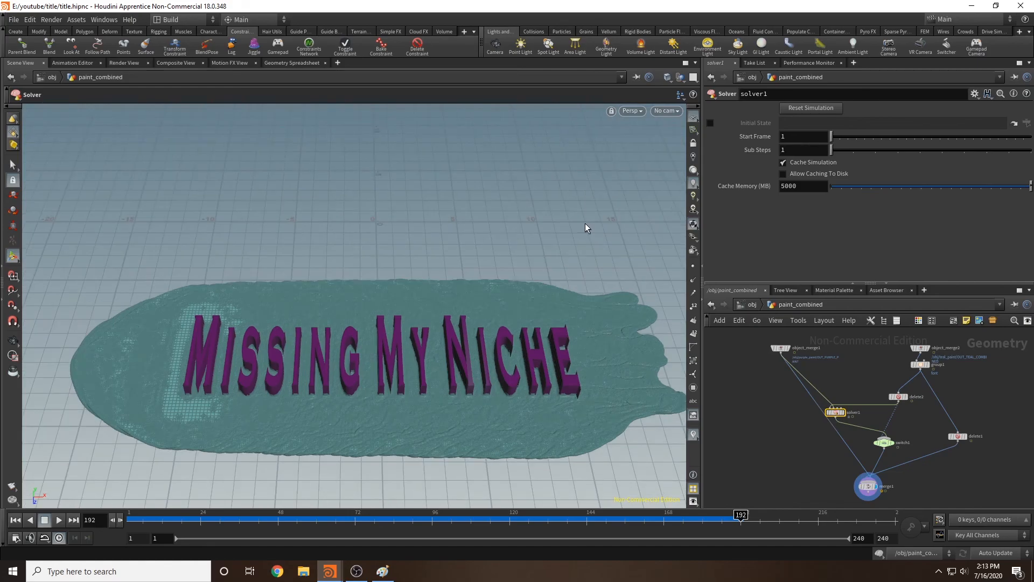